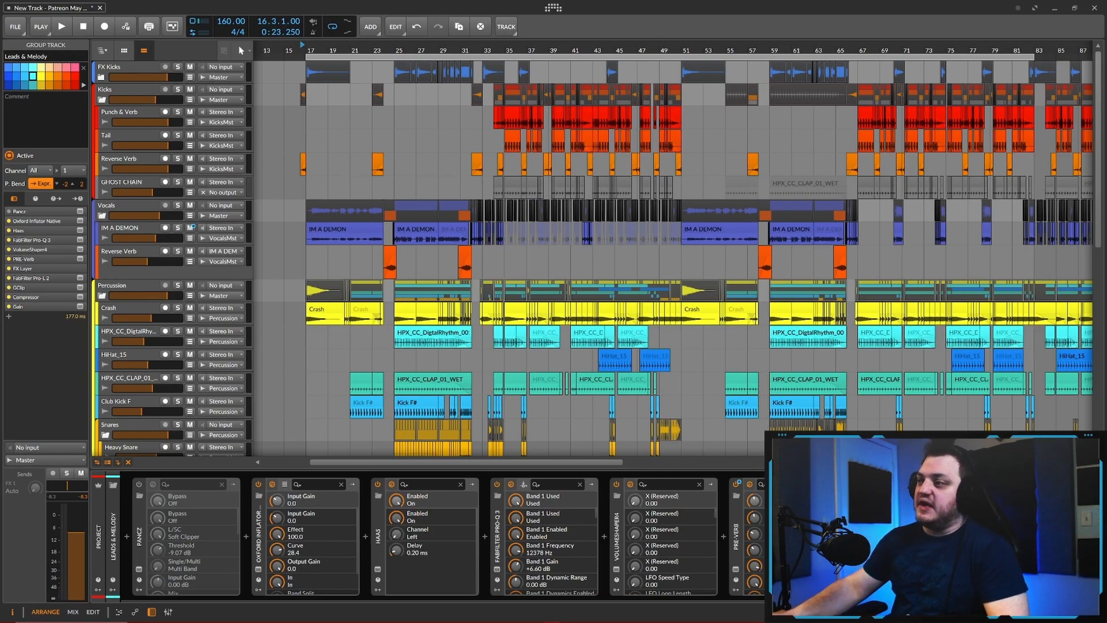
# Step: Review the whole arrangement, from the FX Kicks track down to the Master track, including while the song plays
pyautogui.scroll(-8, 875, 205)
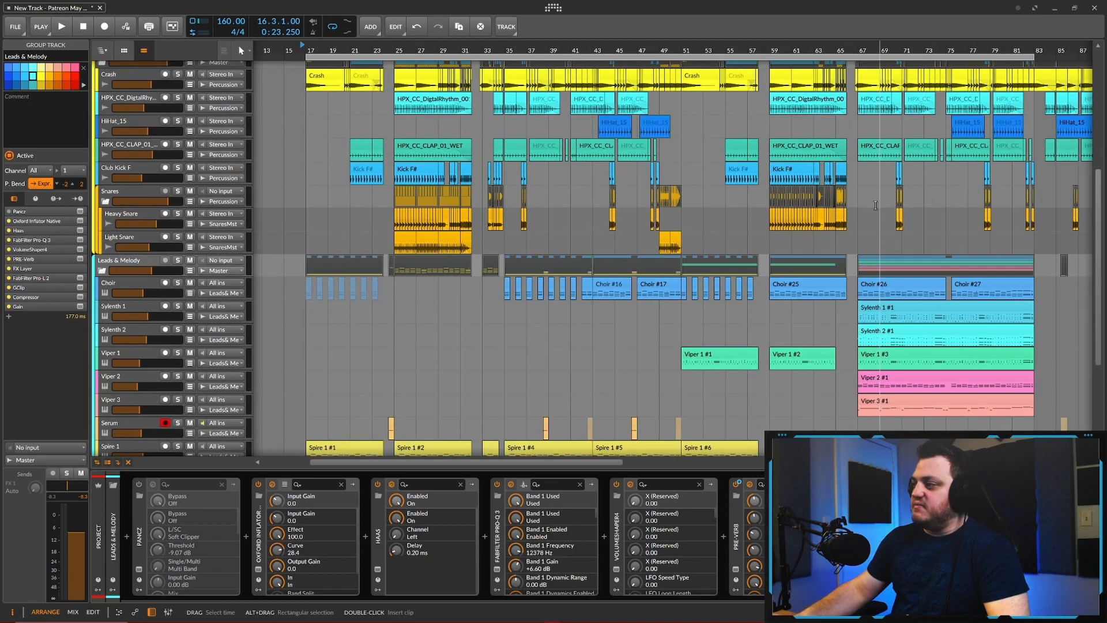
pyautogui.scroll(3, 875, 205)
pyautogui.scroll(6, 875, 205)
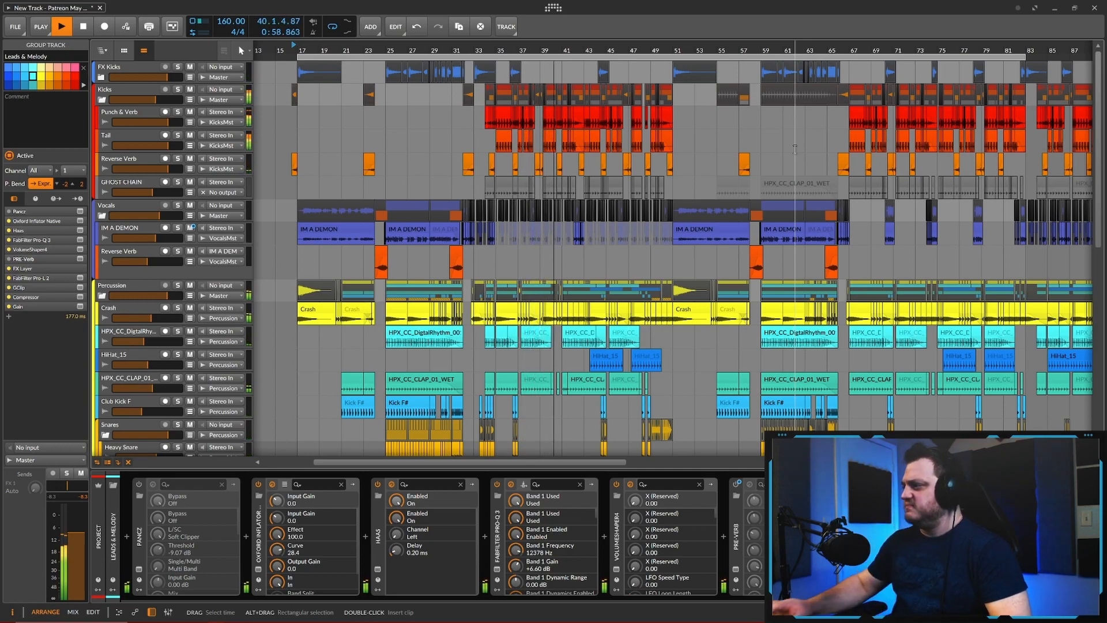
pyautogui.scroll(-5, 922, 118)
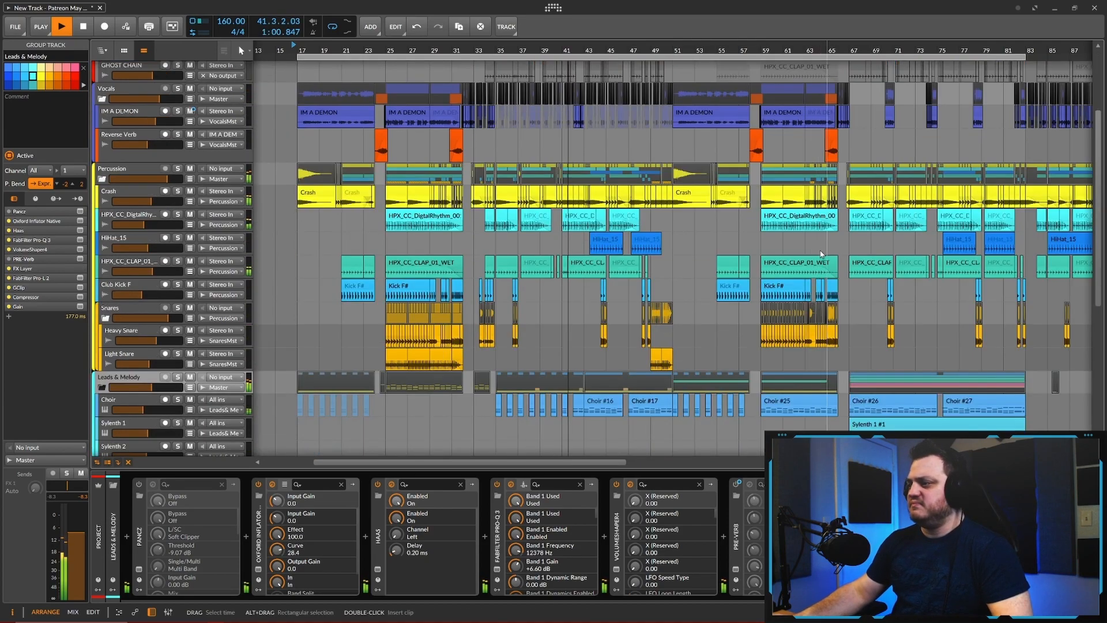
pyautogui.scroll(-3, 869, 259)
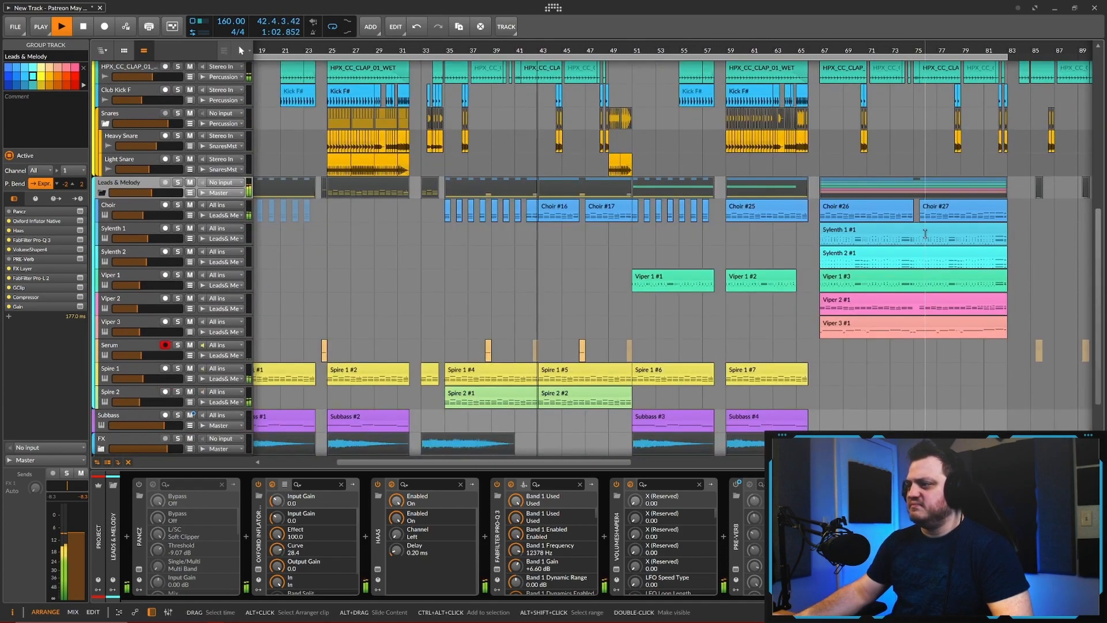
pyautogui.scroll(-2, 857, 196)
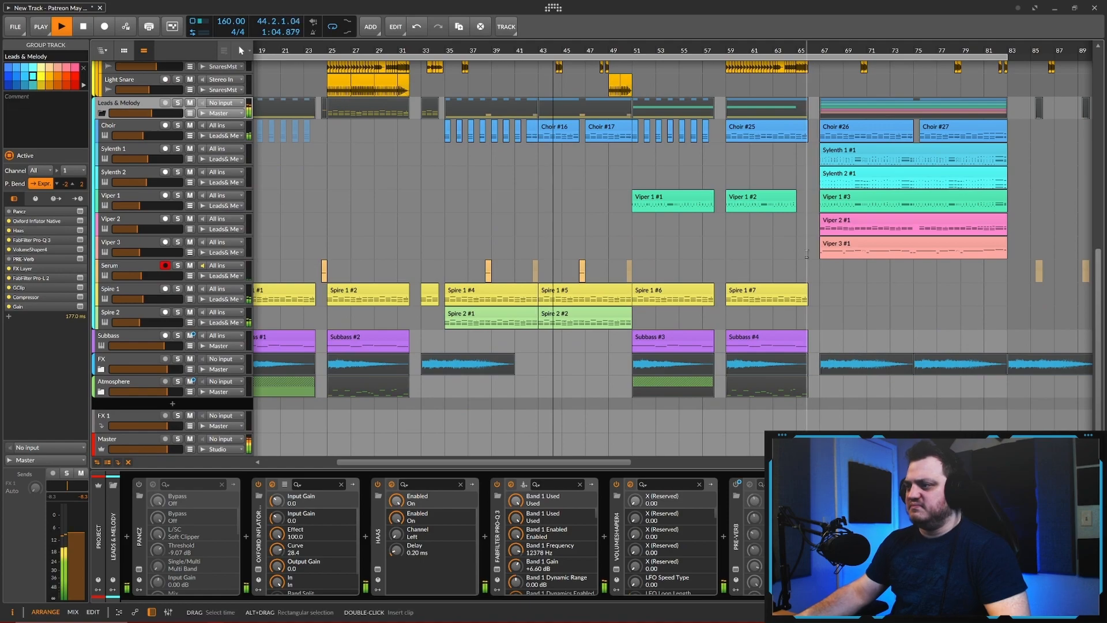
pyautogui.scroll(1, 802, 254)
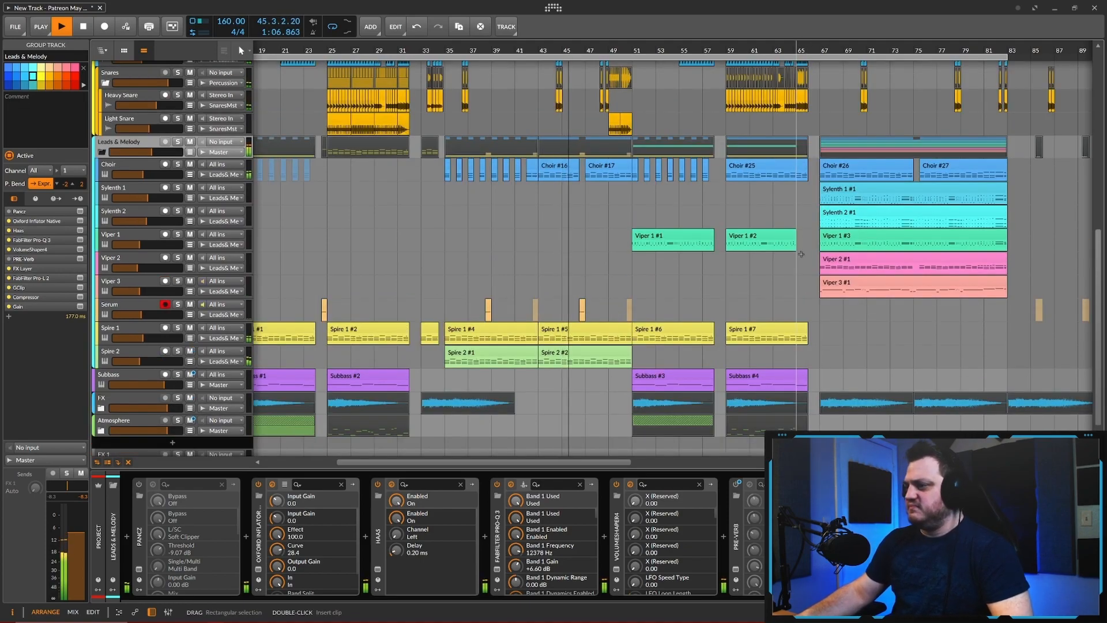
pyautogui.scroll(2, 801, 255)
pyautogui.scroll(1, 801, 254)
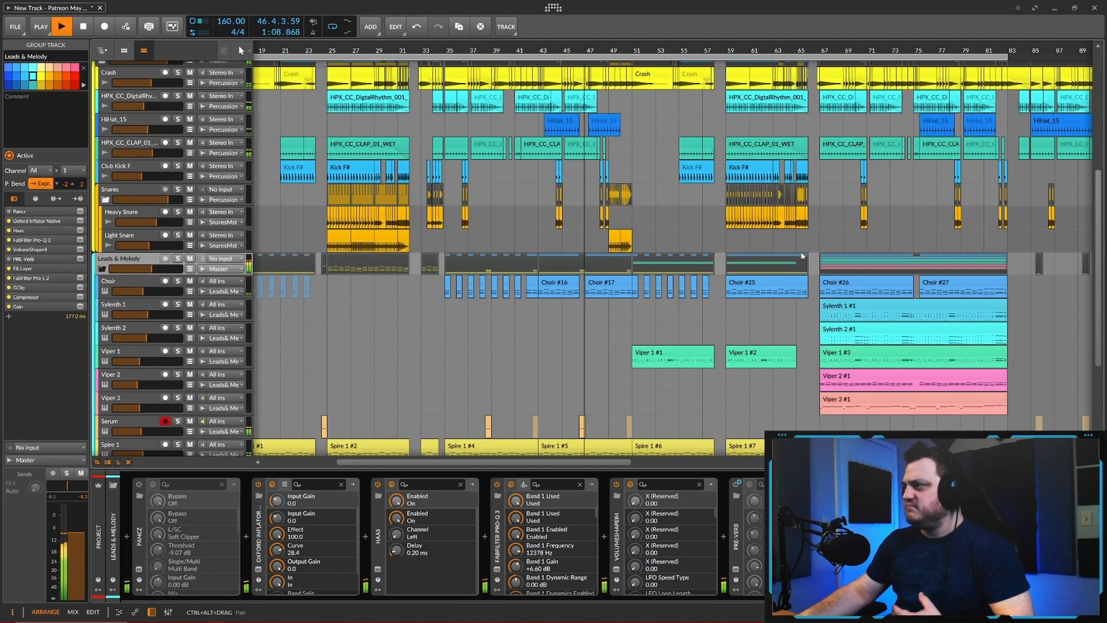
pyautogui.scroll(5, 801, 254)
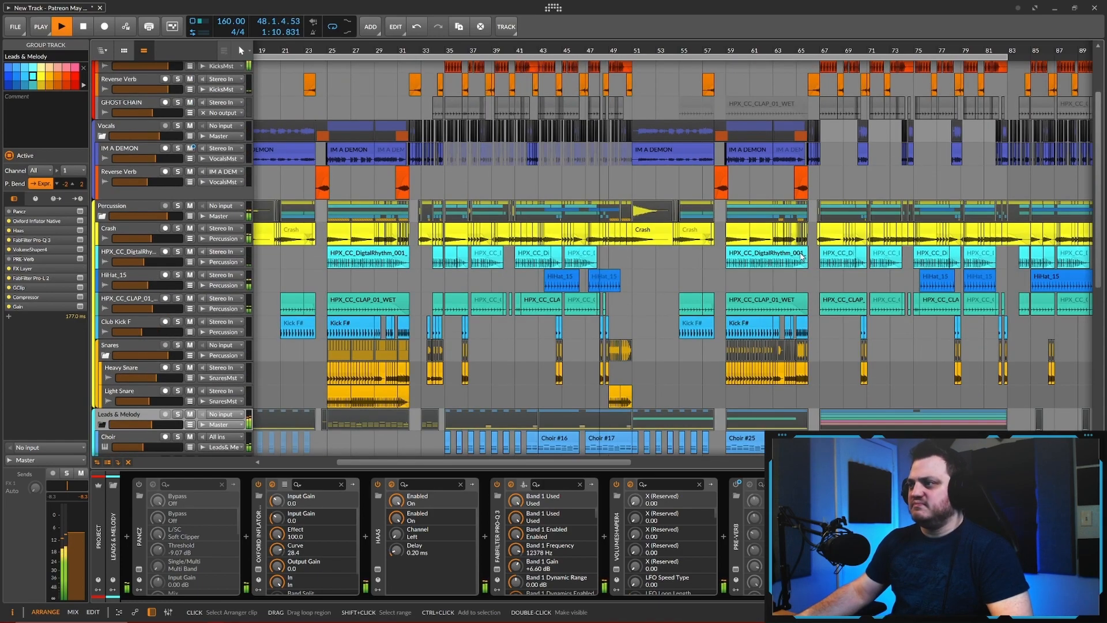
pyautogui.scroll(1, 800, 253)
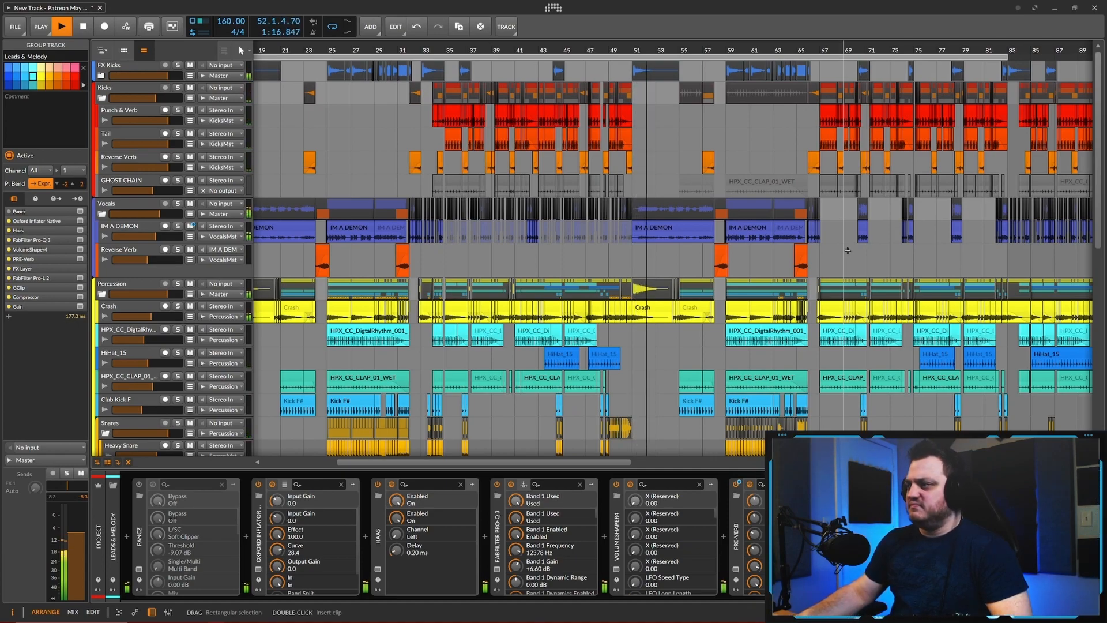
pyautogui.scroll(-3, 848, 251)
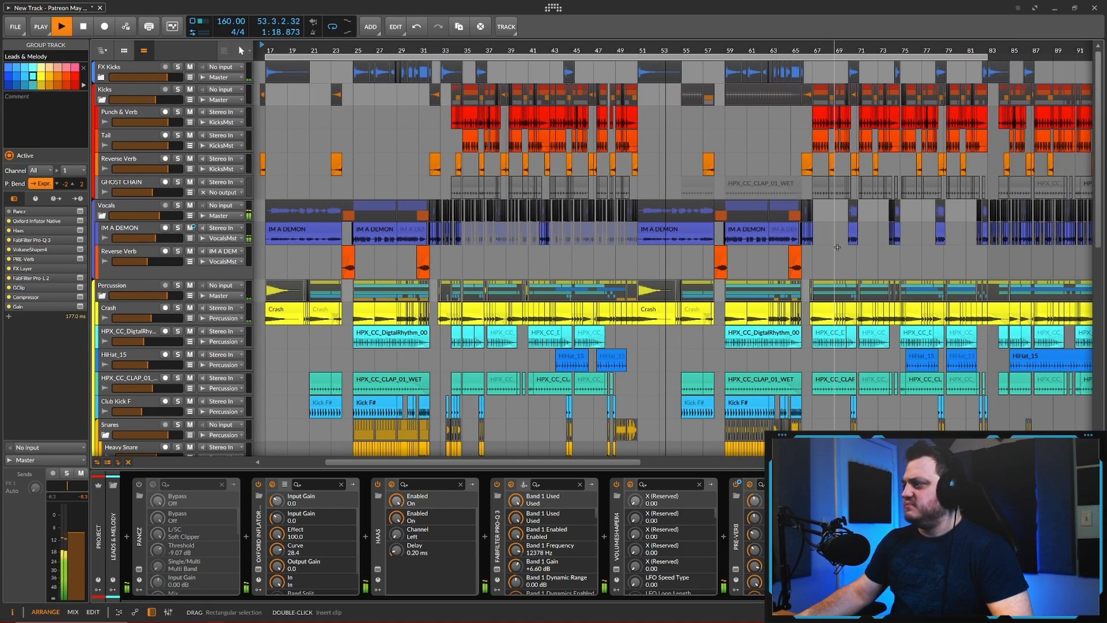
pyautogui.scroll(2, 837, 247)
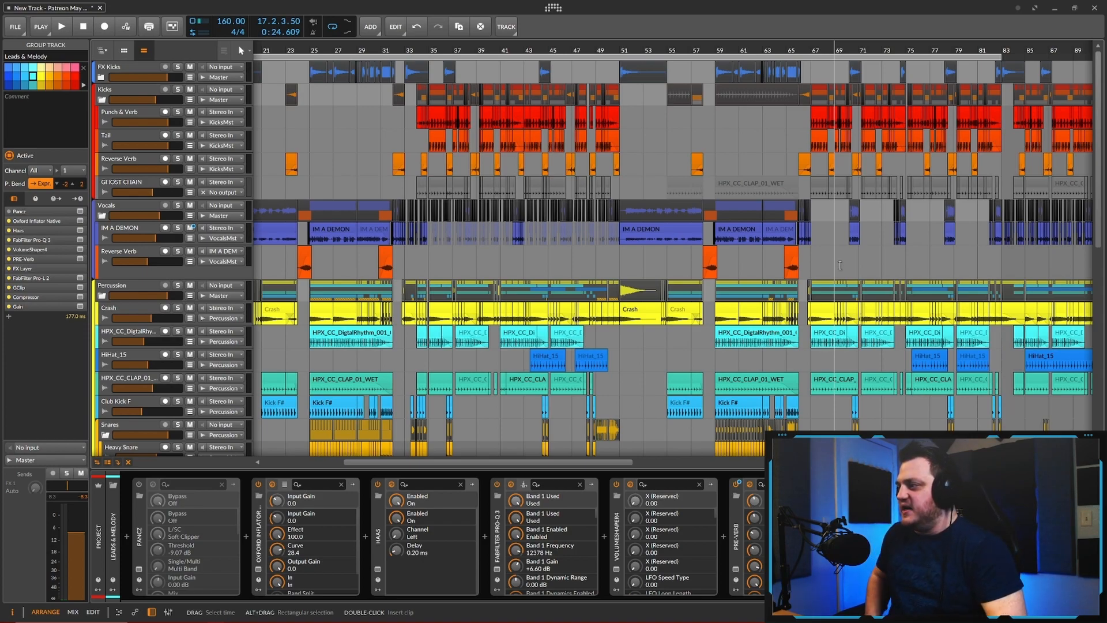
# Step: Examine how the Leads & Melody, Subbass, FX and Atmosphere clips line up with the drums and vocals from bar 17 onward
pyautogui.scroll(-5, 851, 276)
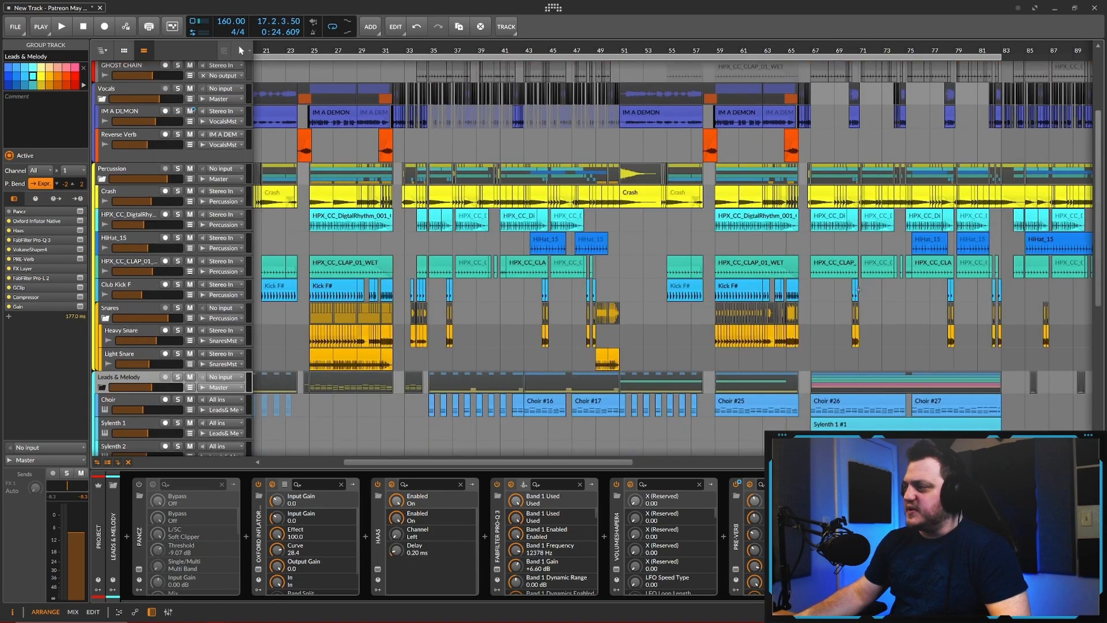
pyautogui.scroll(-2, 861, 292)
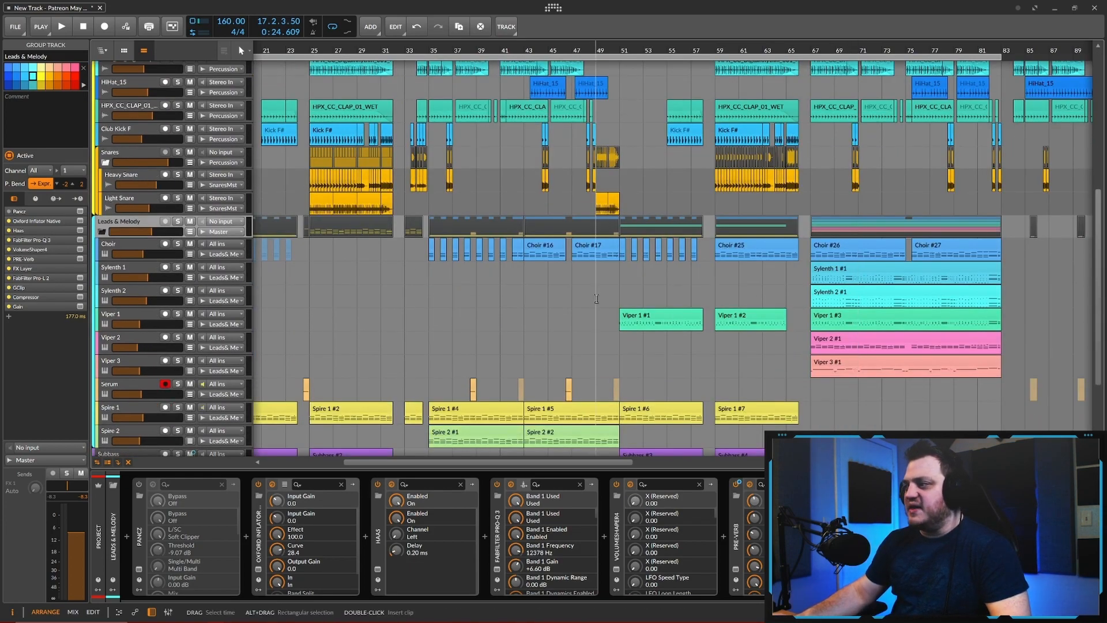
pyautogui.hscroll(-4, 515, 294)
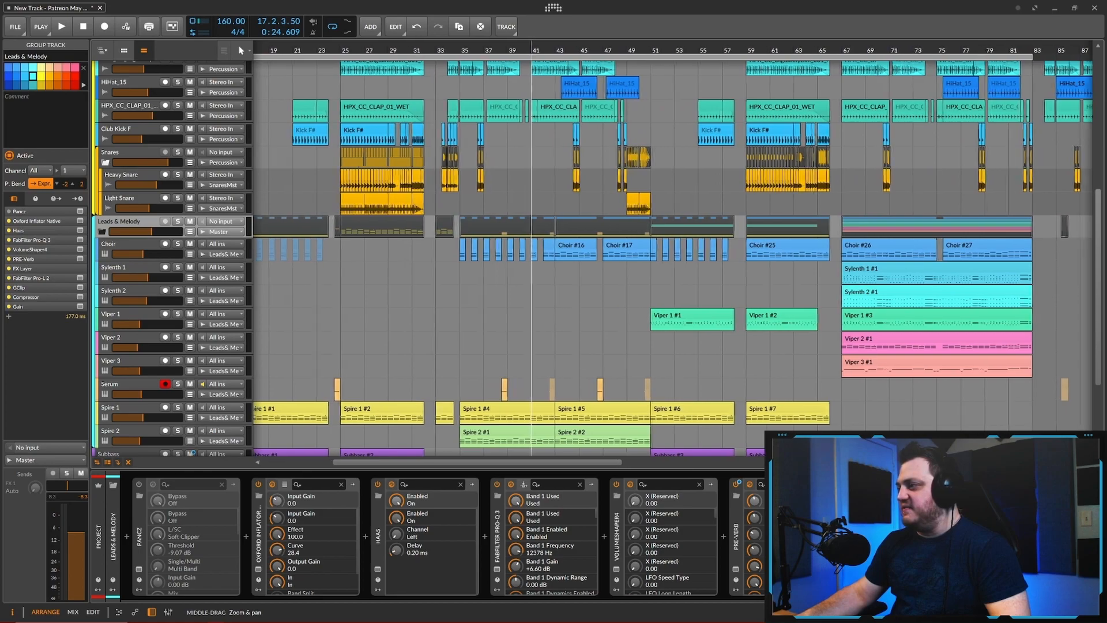
pyautogui.moveTo(546, 297)
pyautogui.mouseDown()
pyautogui.moveTo(552, 280)
pyautogui.moveTo(520, 287)
pyautogui.moveTo(538, 299)
pyautogui.mouseUp()
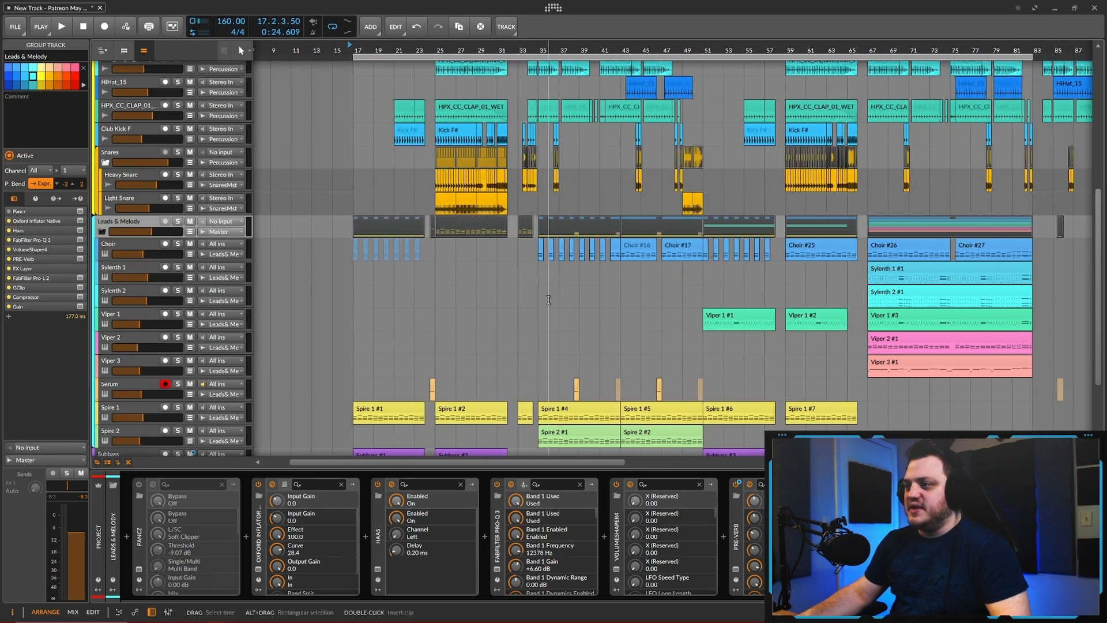
pyautogui.scroll(7, 548, 299)
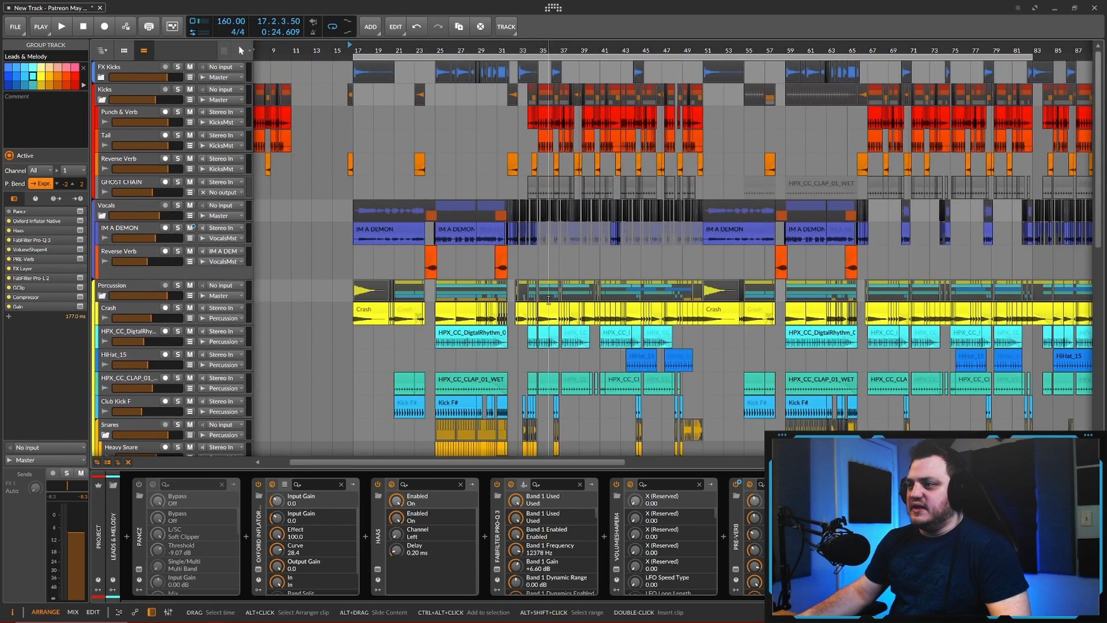
pyautogui.keyDown('ctrl'); pyautogui.scroll(2, 568, 272); pyautogui.keyUp('ctrl')
pyautogui.scroll(-3, 571, 269)
pyautogui.scroll(-7, 570, 266)
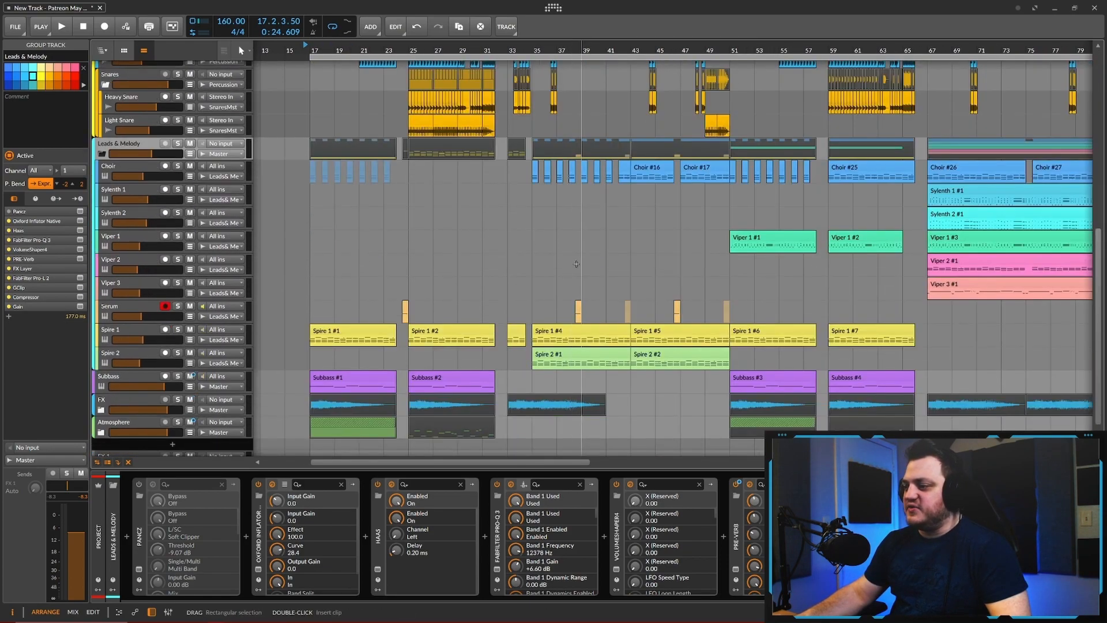
pyautogui.scroll(1, 603, 255)
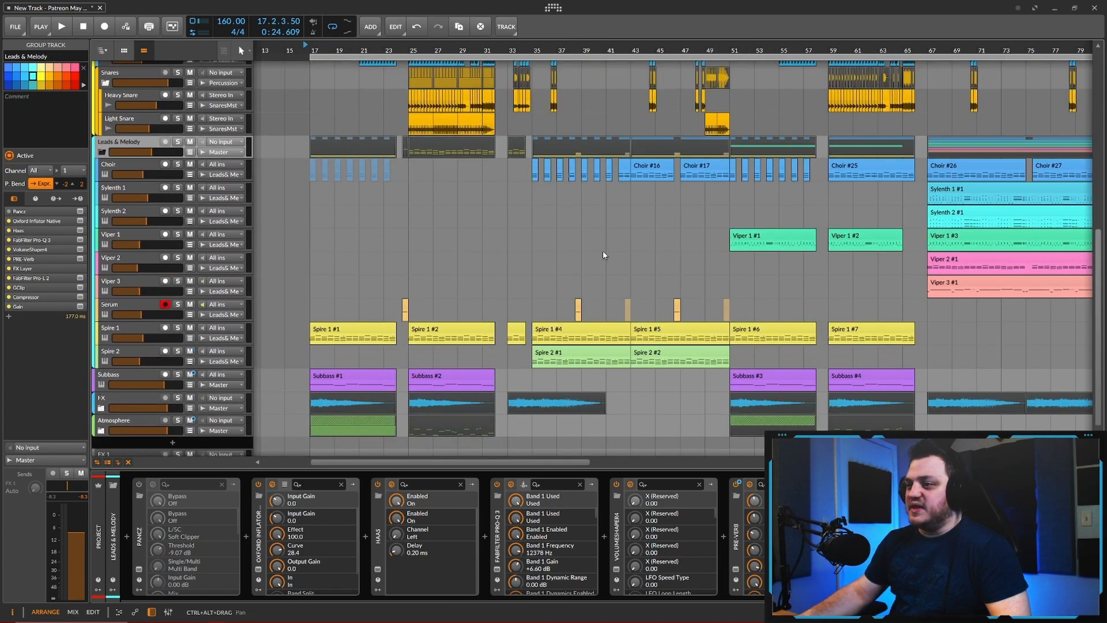
pyautogui.keyDown('ctrl'); pyautogui.scroll(1, 605, 255); pyautogui.keyUp('ctrl')
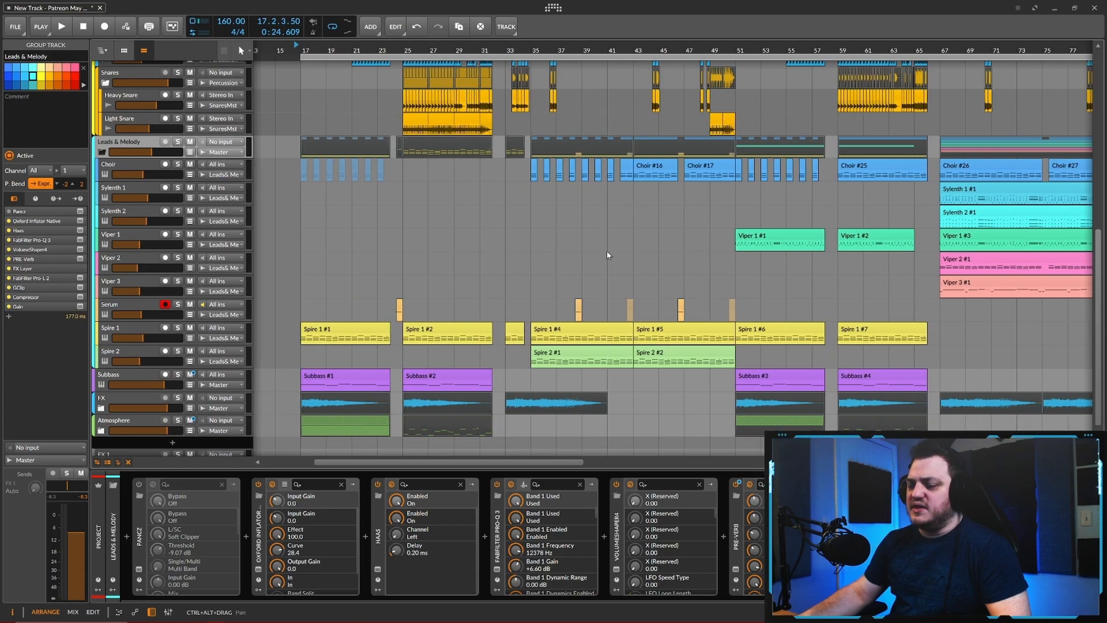
# Step: Compare the kick, vocal and percussion clips with the Choir, Spire, Viper and Sylenth layers across the song's sections
pyautogui.moveTo(607, 251); pyautogui.dragTo(617, 269)
pyautogui.scroll(1, 617, 255)
pyautogui.scroll(8, 616, 254)
pyautogui.moveTo(621, 262); pyautogui.dragTo(621, 266)
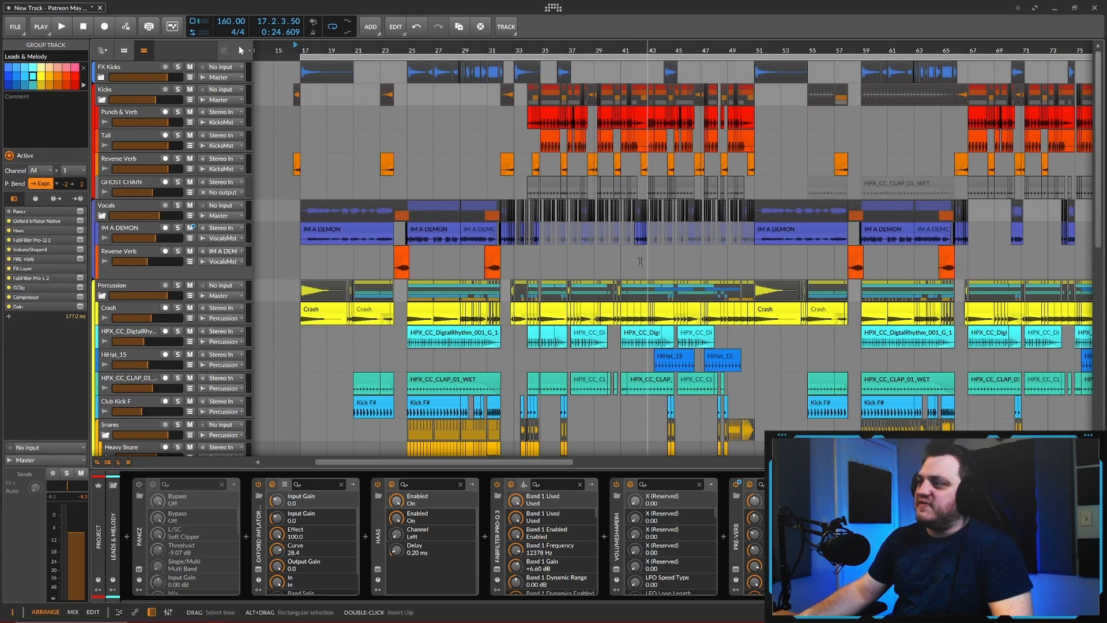
pyautogui.scroll(-3, 673, 275)
pyautogui.scroll(-4, 673, 275)
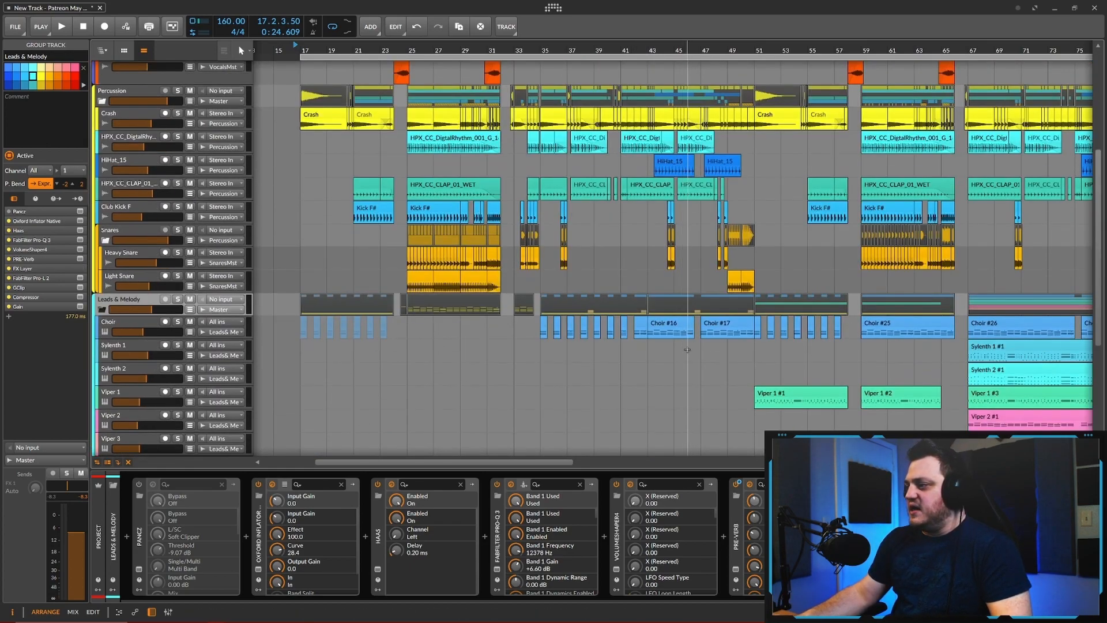
pyautogui.scroll(-7, 660, 358)
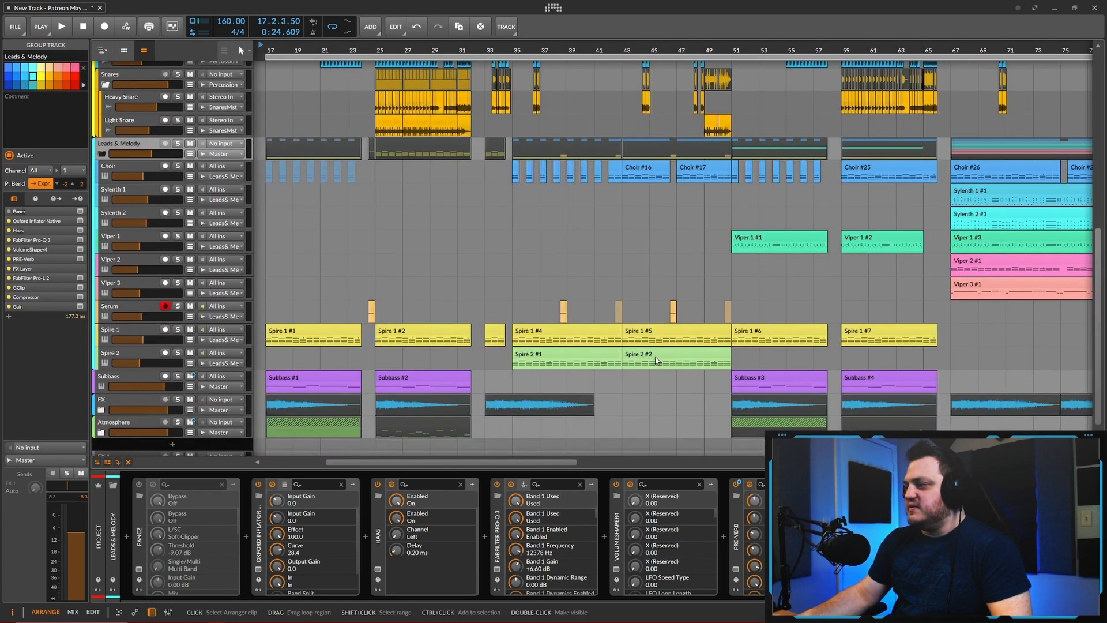
pyautogui.scroll(-4, 660, 358)
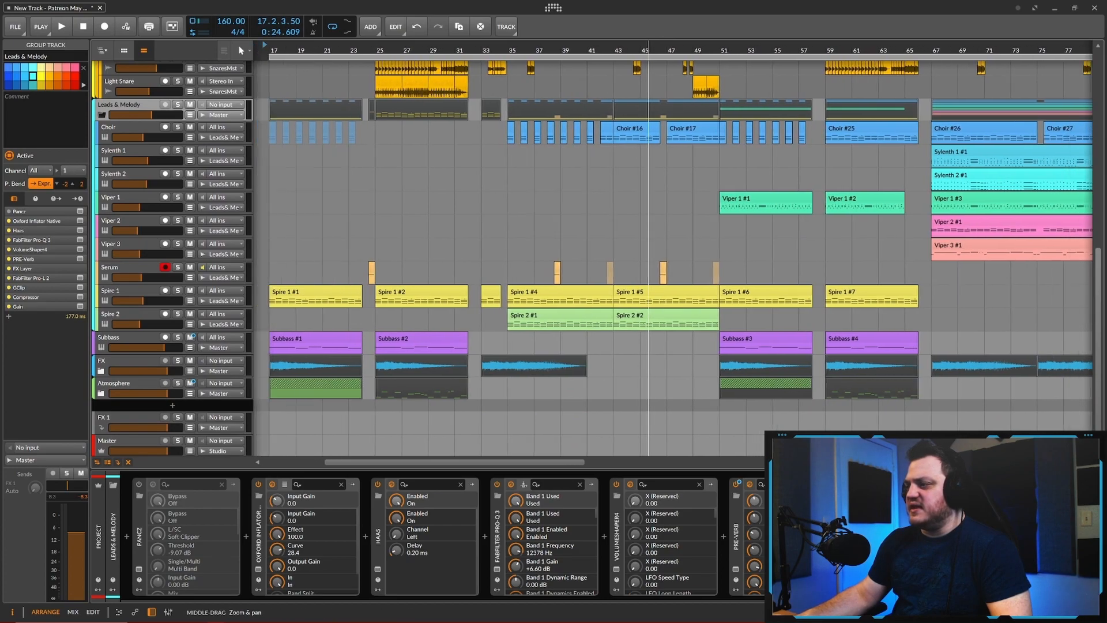
pyautogui.scroll(5, 646, 354)
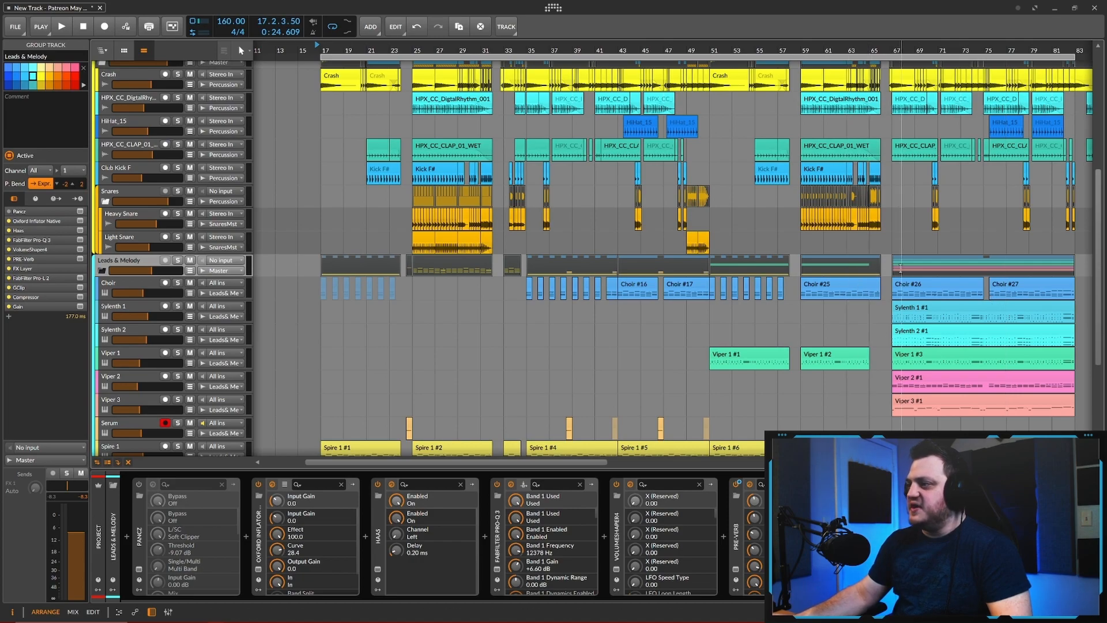
pyautogui.scroll(7, 572, 297)
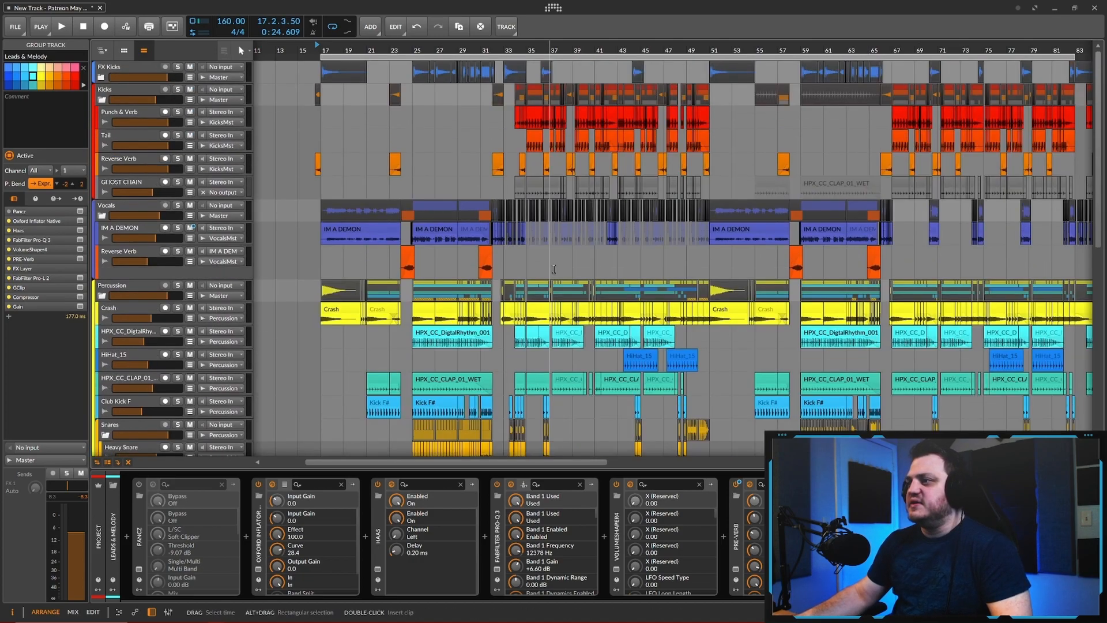
pyautogui.scroll(2, 512, 204)
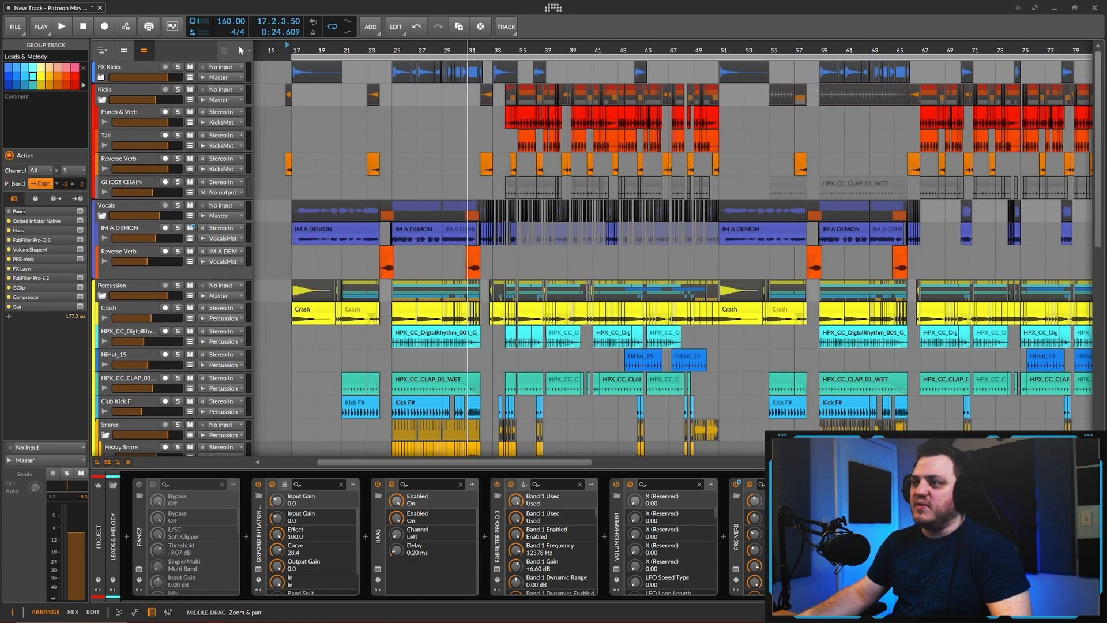
pyautogui.scroll(-3, 439, 184)
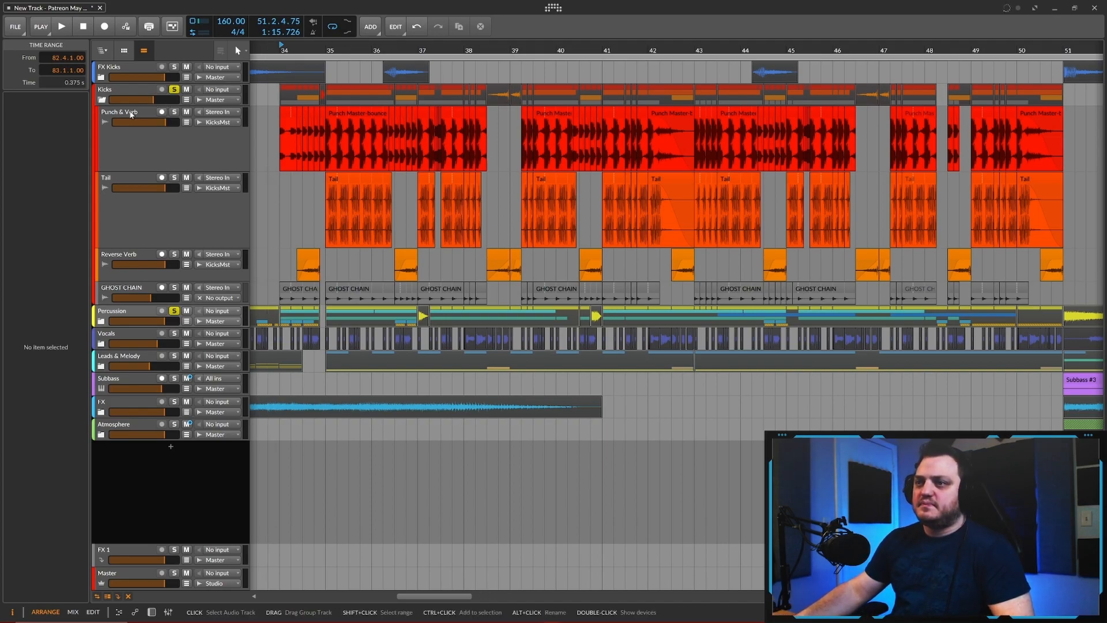
# Step: Select the Tail track and listen to the soloed Kicks and Percussion groups, stopping playback after bar 50
pyautogui.click(129, 144)
pyautogui.click(130, 179)
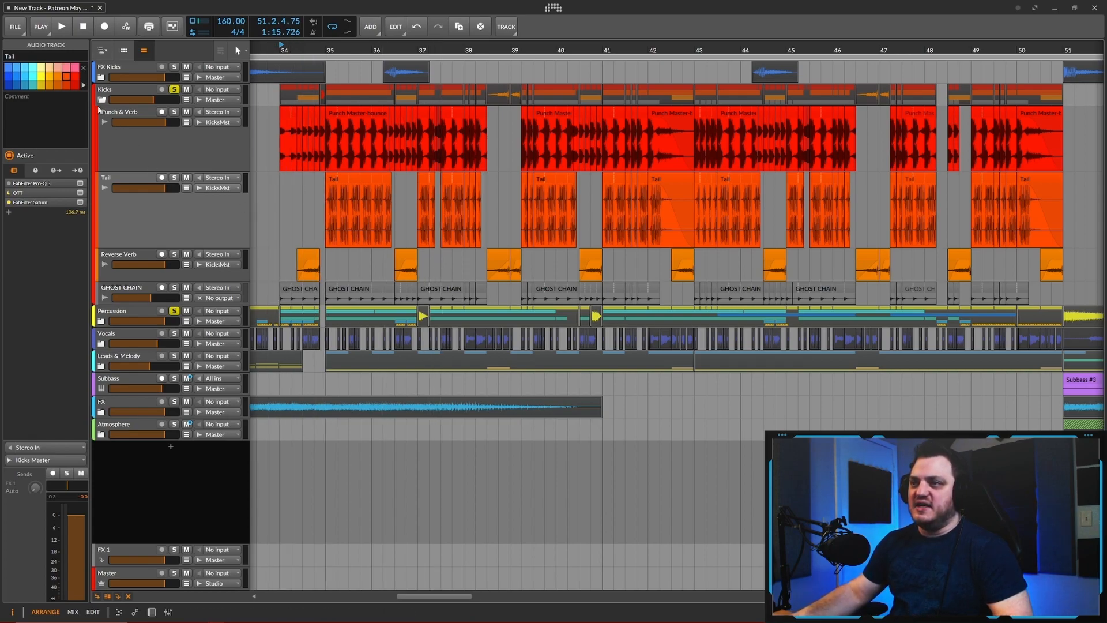
pyautogui.click(62, 27)
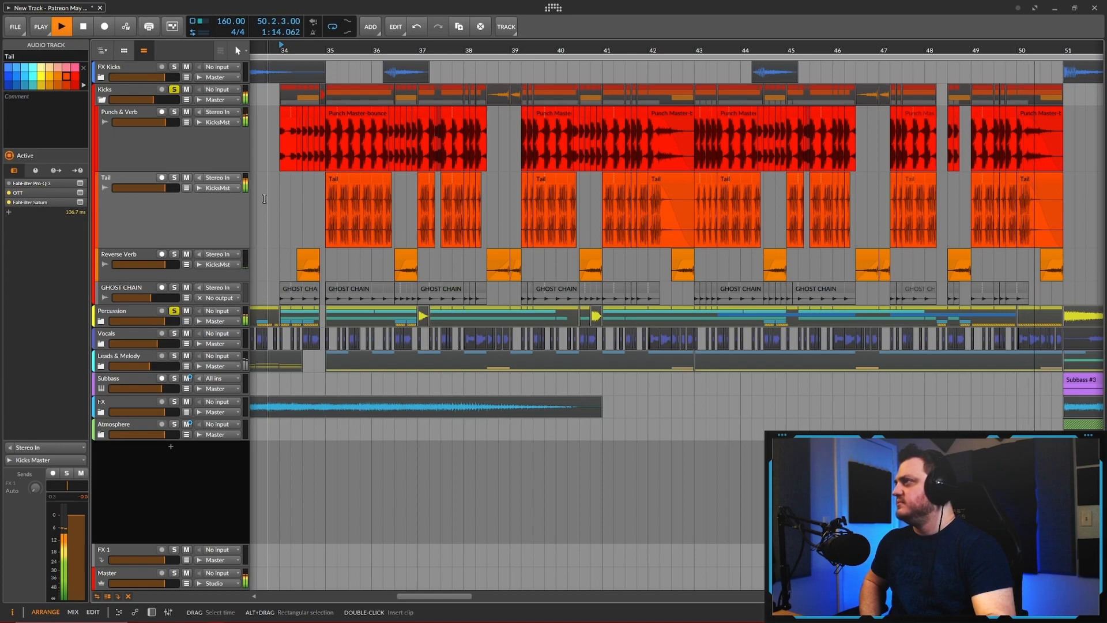
pyautogui.press('space')
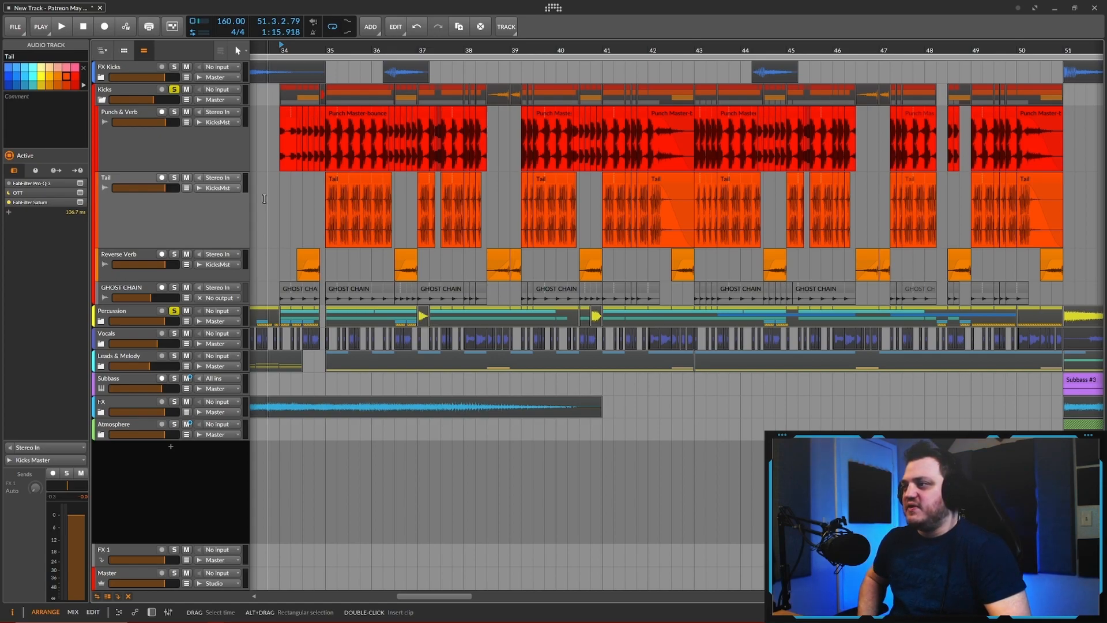
# Step: Solo the Punch & Verb track and listen to it from bar 35 with the percussion
pyautogui.moveTo(305, 208); pyautogui.dragTo(435, 308)
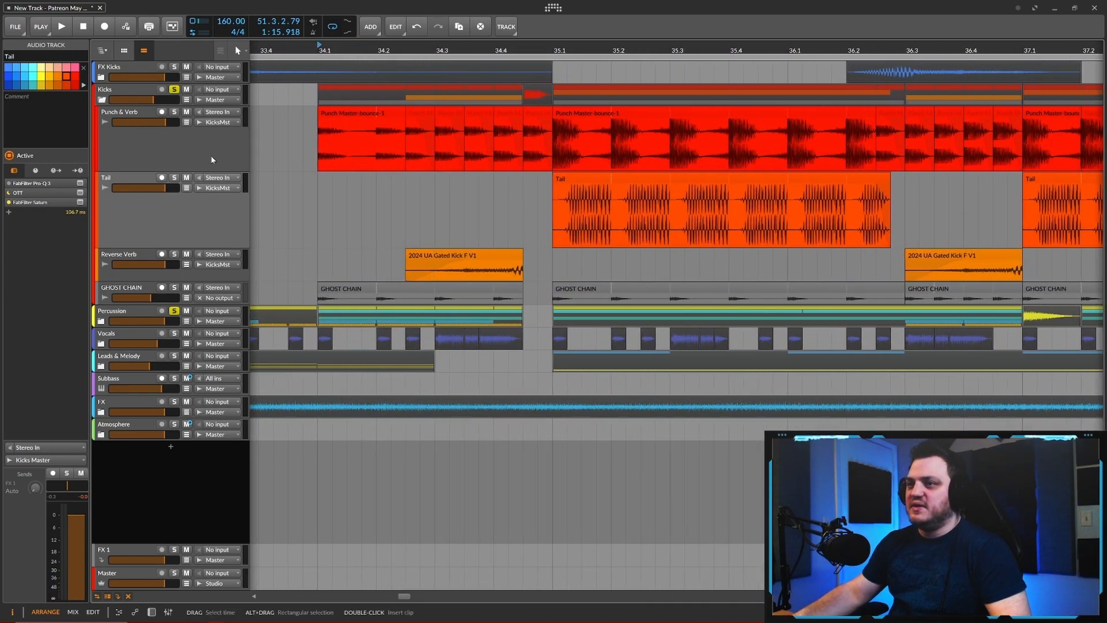
pyautogui.click(174, 111)
pyautogui.click(552, 42)
pyautogui.press('space')
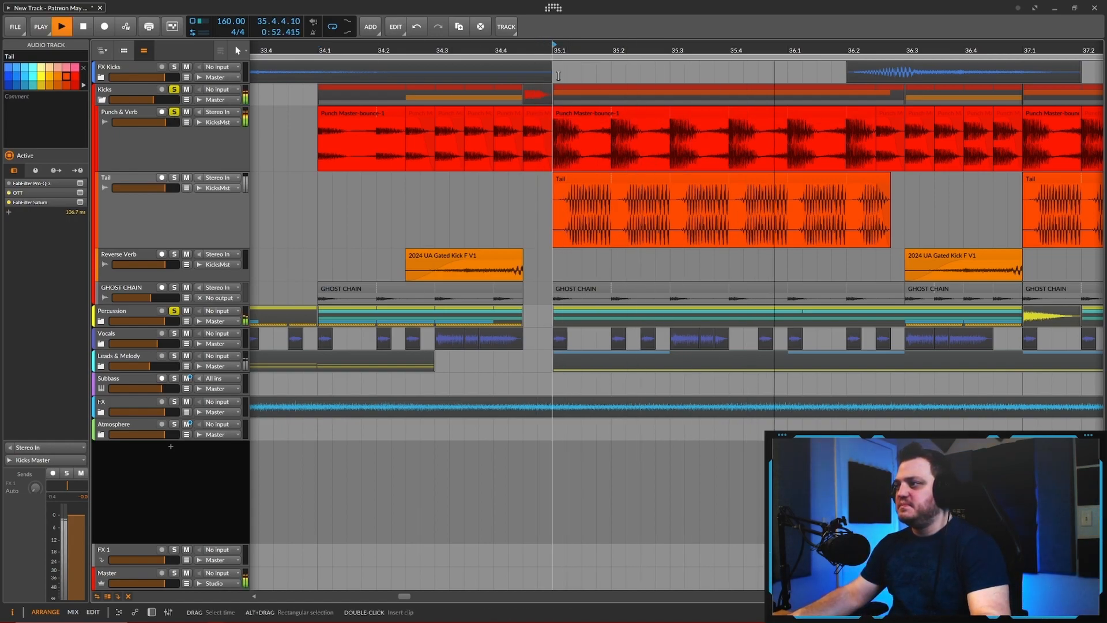
pyautogui.press('space')
# Step: Switch the solo from the Punch & Verb track to the Tail track and play it from bar 35
pyautogui.click(174, 112)
pyautogui.click(174, 177)
pyautogui.click(329, 122)
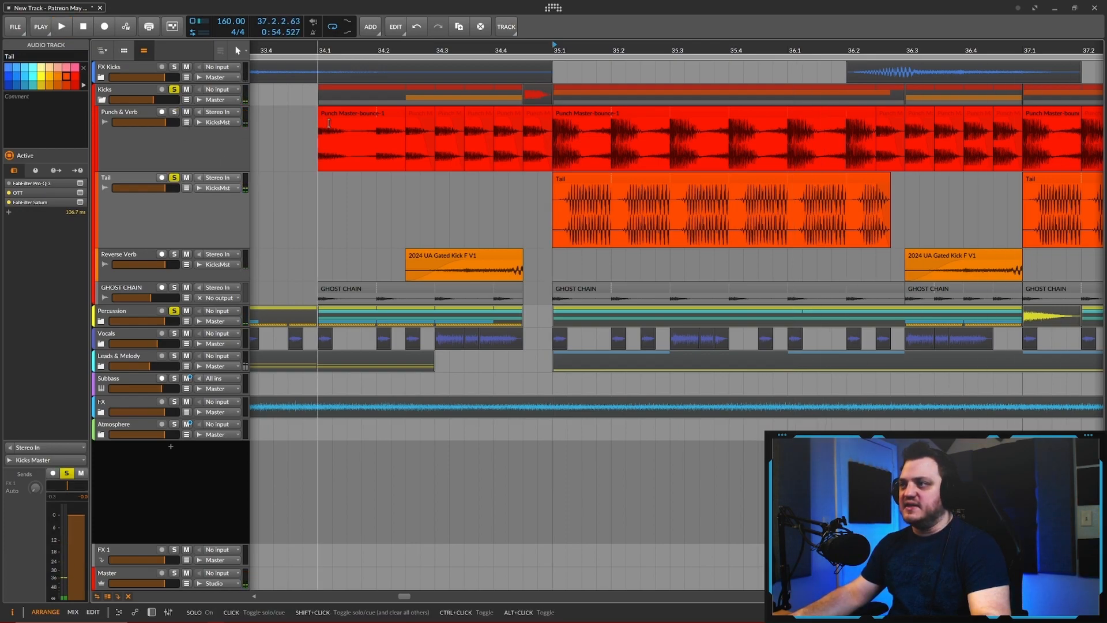
pyautogui.press('space')
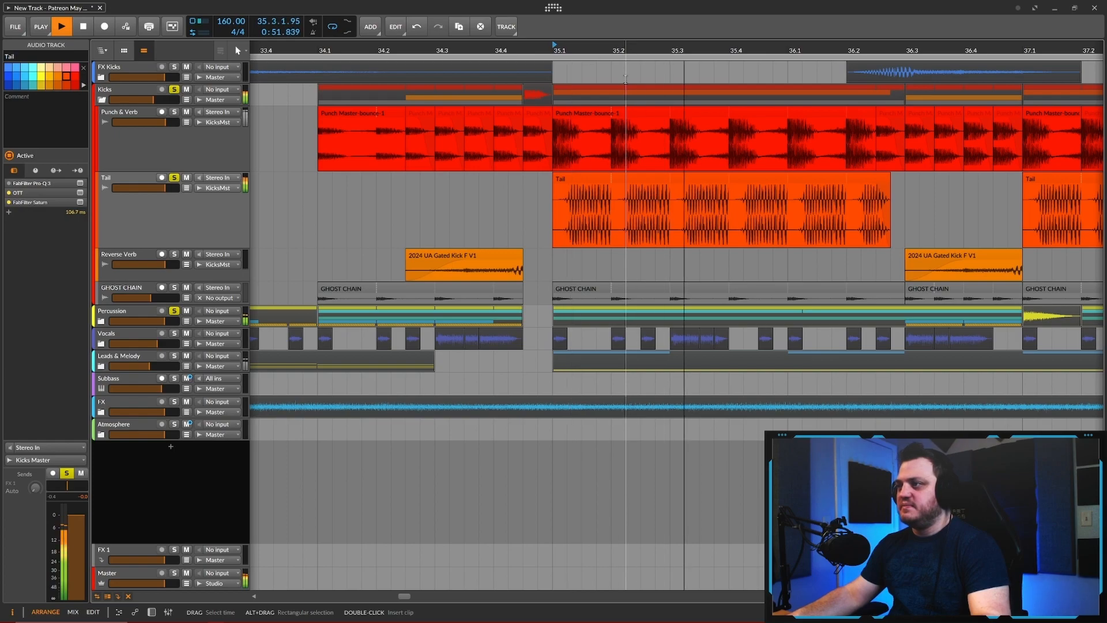
pyautogui.moveTo(626, 80); pyautogui.dragTo(511, 62)
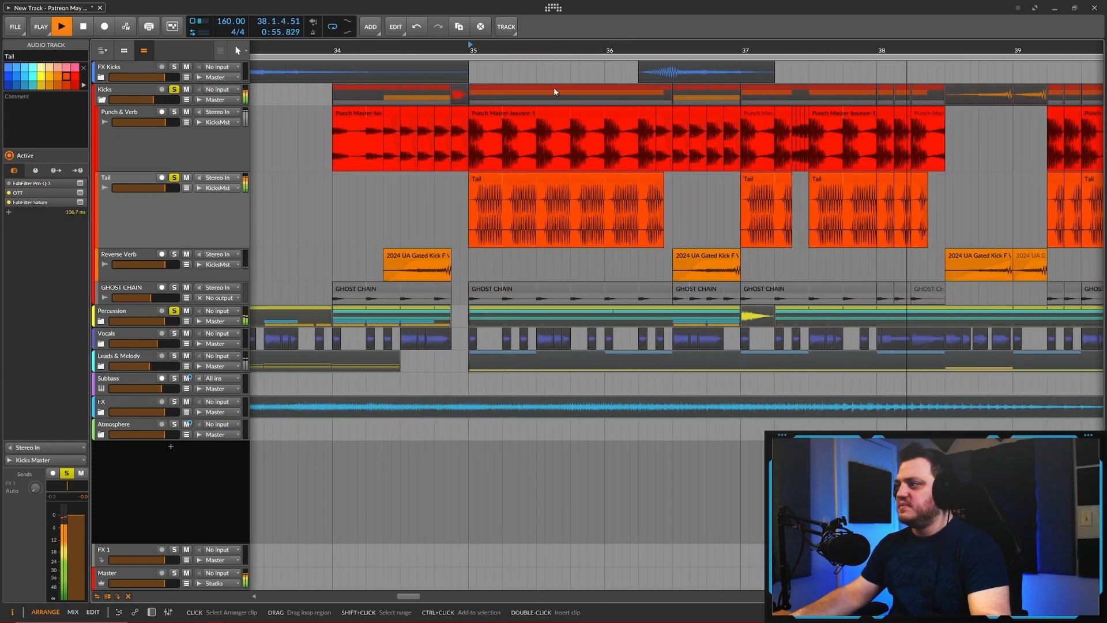
# Step: Stop playback and examine the gap between the Tail clips at 36.3, where the Reverse Verb clip starts
pyautogui.press('space')
pyautogui.click(408, 198)
pyautogui.moveTo(408, 198); pyautogui.dragTo(404, 223)
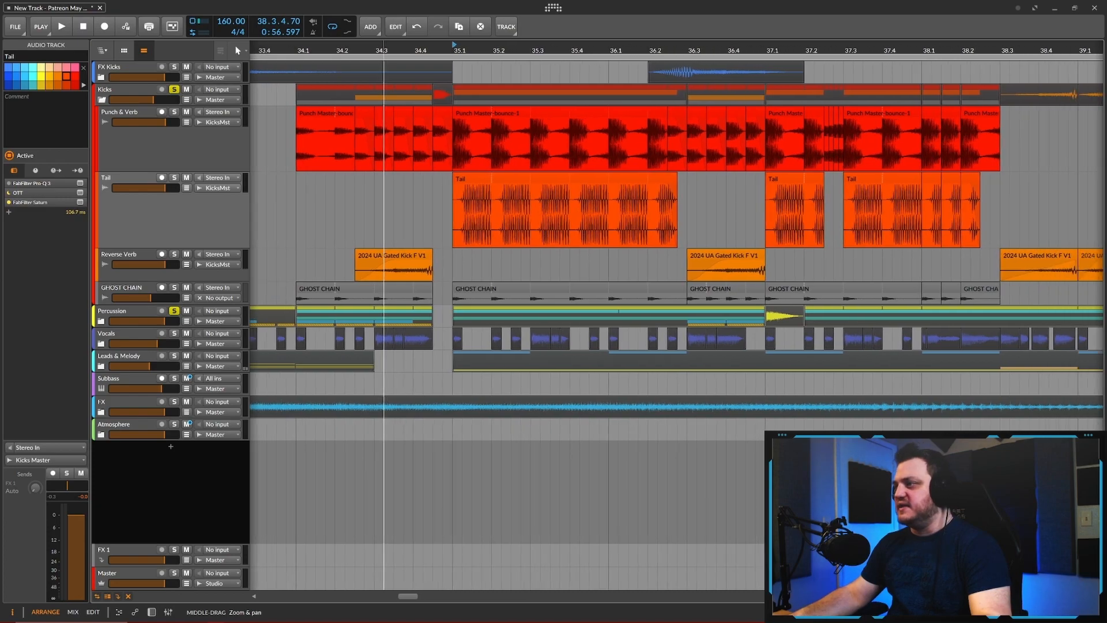
pyautogui.moveTo(716, 202); pyautogui.dragTo(682, 218)
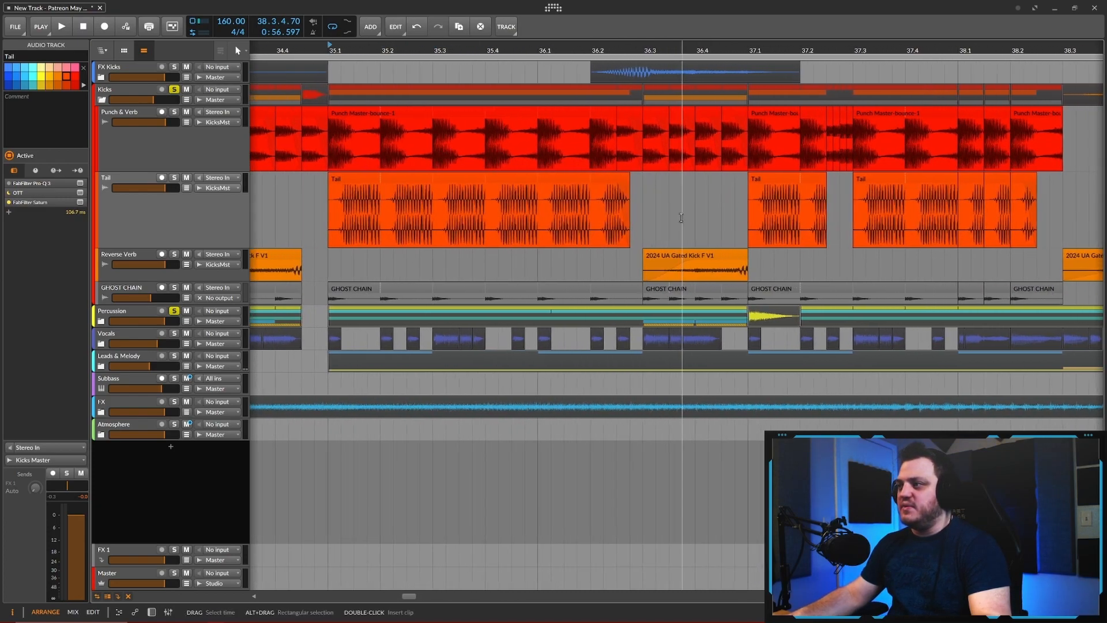
pyautogui.click(643, 46)
pyautogui.moveTo(720, 47); pyautogui.dragTo(657, 52)
pyautogui.moveTo(657, 199)
pyautogui.mouseDown()
pyautogui.moveTo(629, 199)
pyautogui.moveTo(640, 212)
pyautogui.mouseUp()
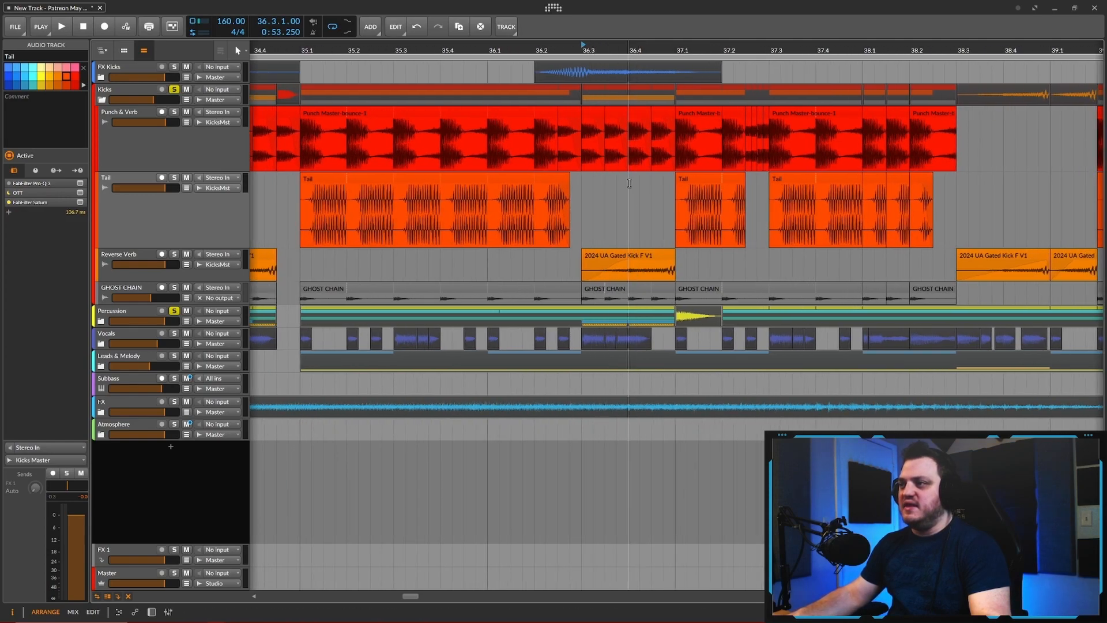
pyautogui.moveTo(629, 205); pyautogui.dragTo(596, 209)
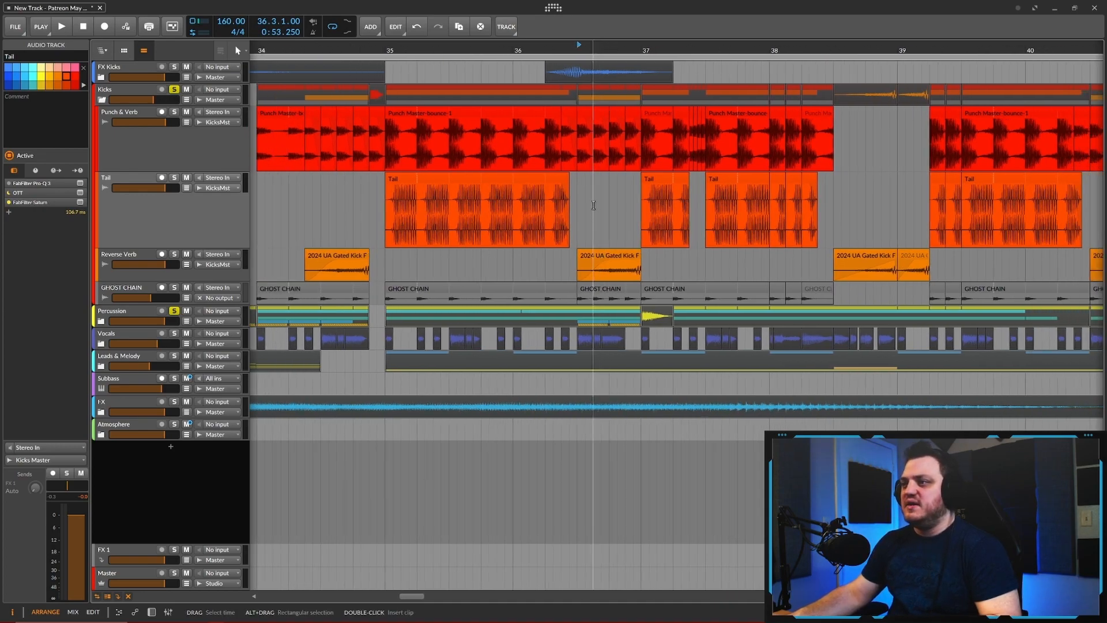
# Step: Select the Leads & Melody, Vocals and Percussion group tracks in turn to point out the supporting layers
pyautogui.click(126, 357)
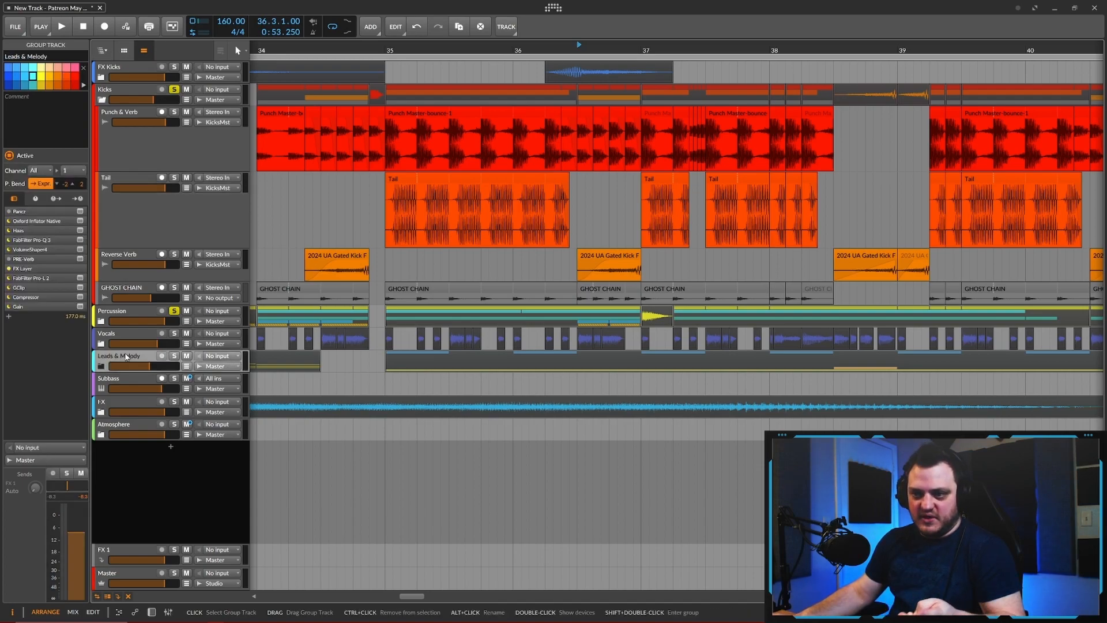
pyautogui.click(131, 338)
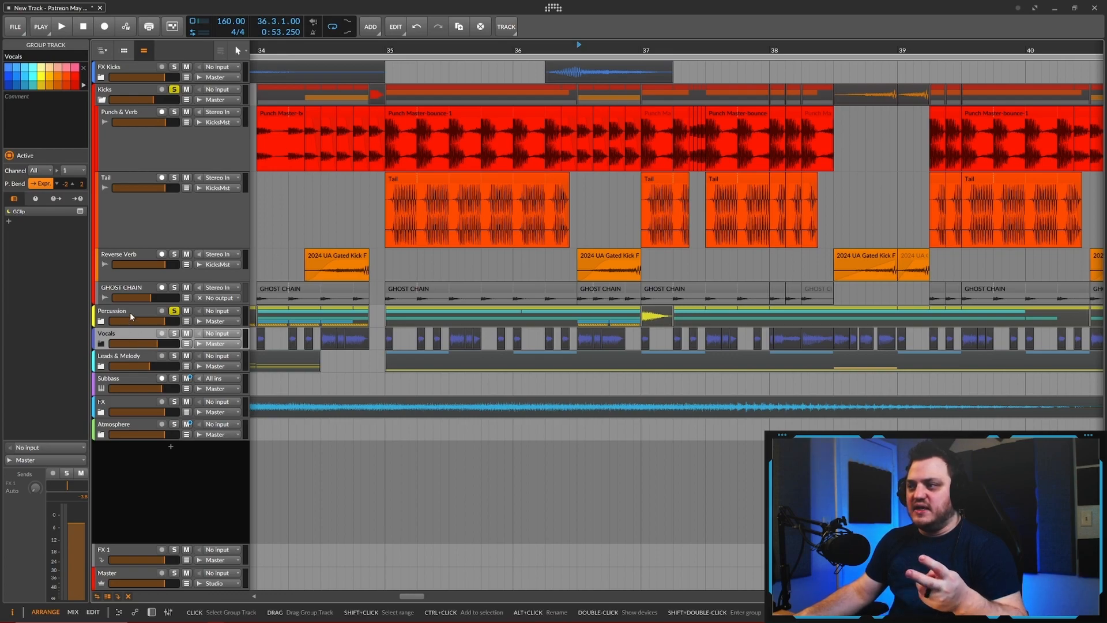
pyautogui.click(130, 313)
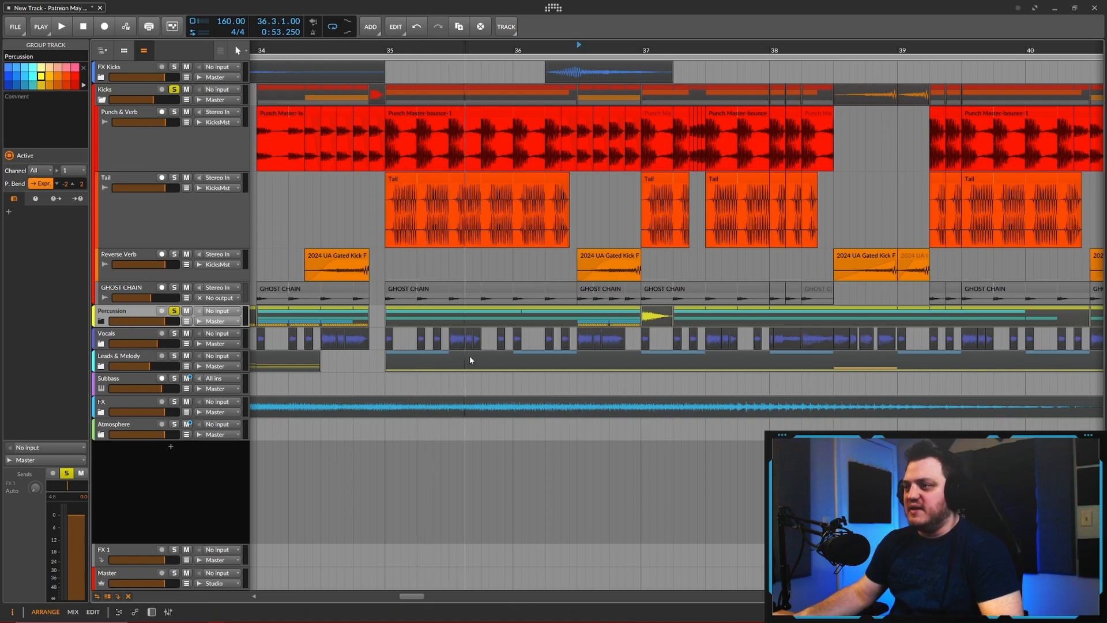
pyautogui.scroll(2, 582, 192)
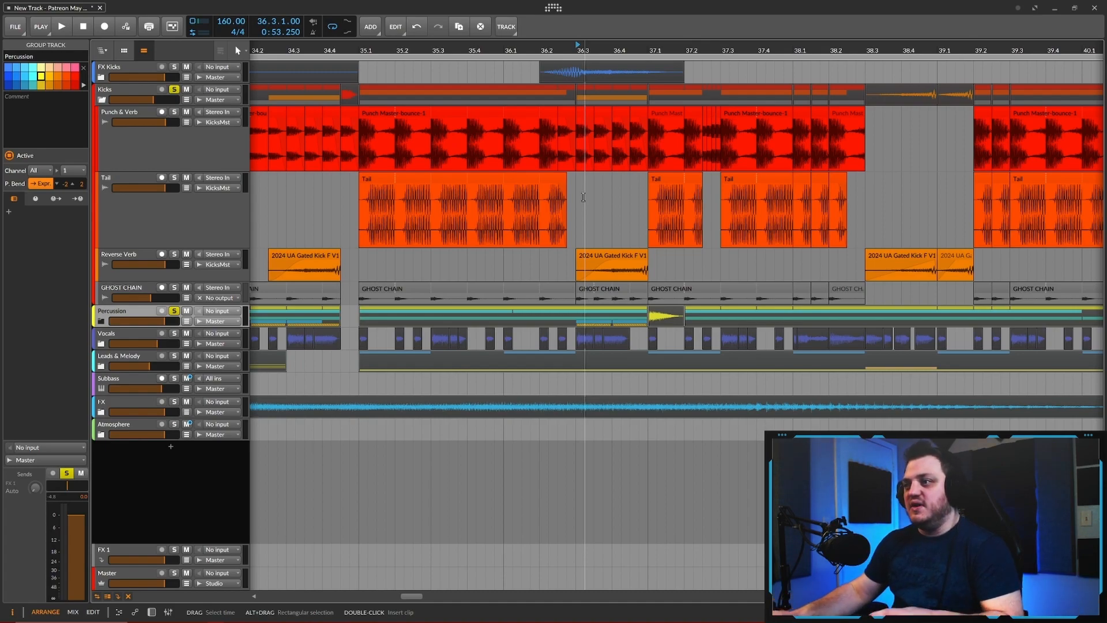
pyautogui.scroll(1, 598, 218)
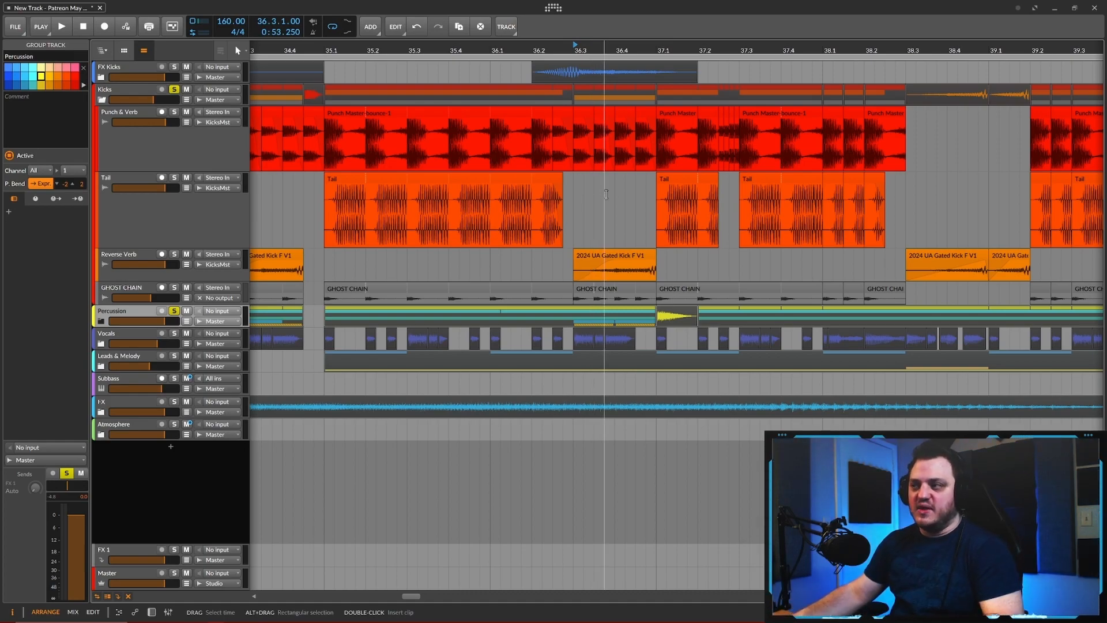
pyautogui.scroll(-2, 594, 188)
pyautogui.scroll(-1, 589, 188)
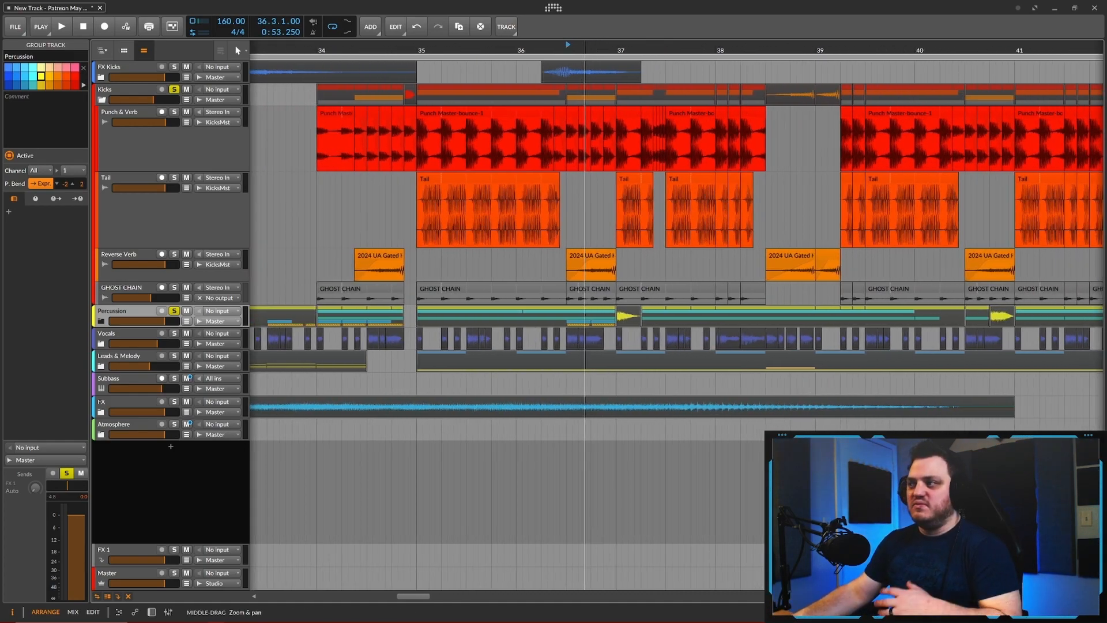
pyautogui.scroll(1, 589, 189)
pyautogui.scroll(1, 563, 196)
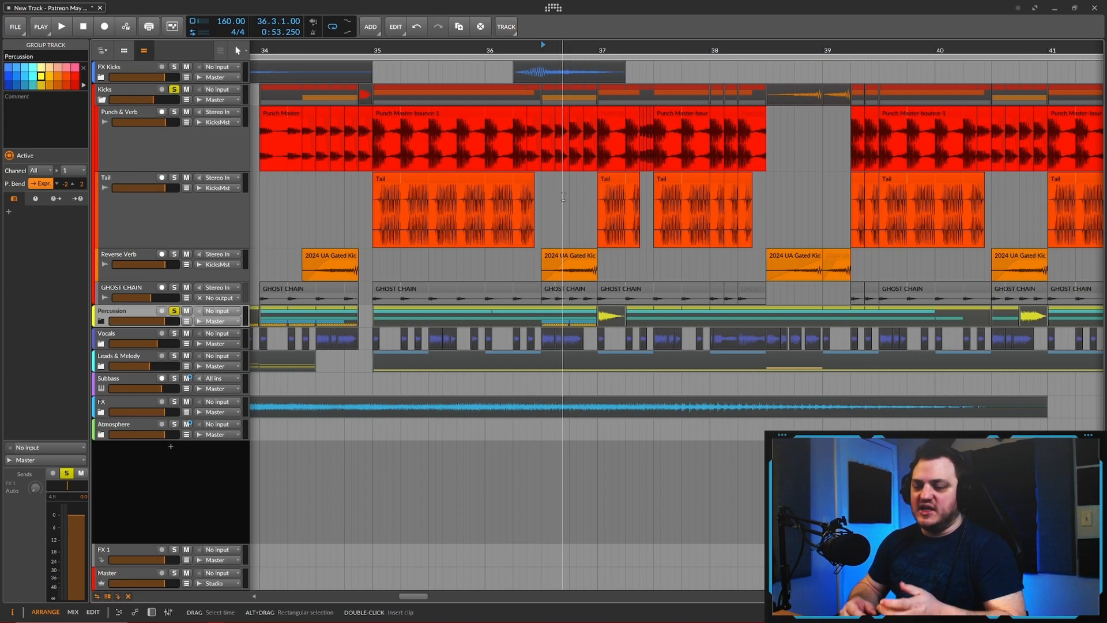
# Step: Select the run of Punch & Verb clips across bar 34 and examine how they lead into bar 35
pyautogui.moveTo(565, 196); pyautogui.dragTo(501, 219)
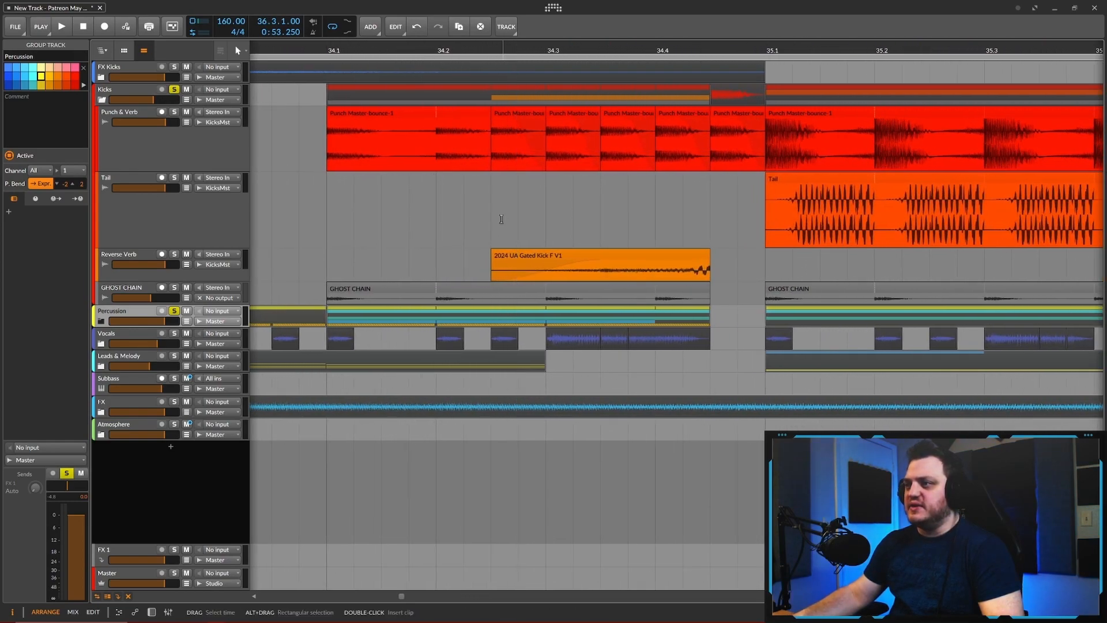
pyautogui.click(396, 113)
pyautogui.moveTo(474, 207); pyautogui.dragTo(473, 119)
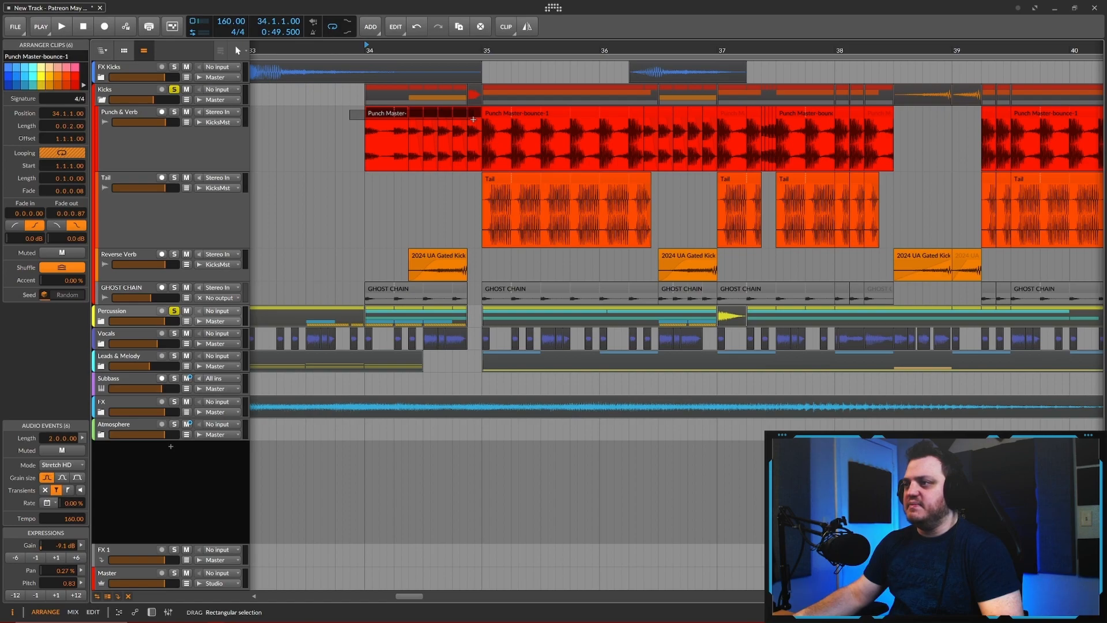
pyautogui.click(483, 53)
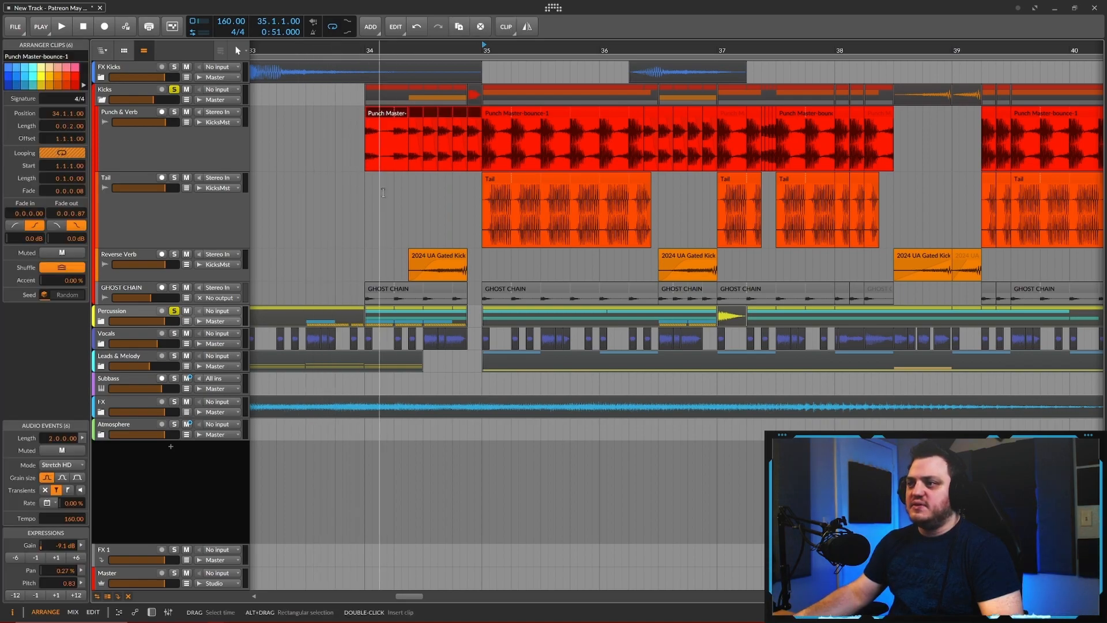
pyautogui.moveTo(408, 199); pyautogui.dragTo(392, 199)
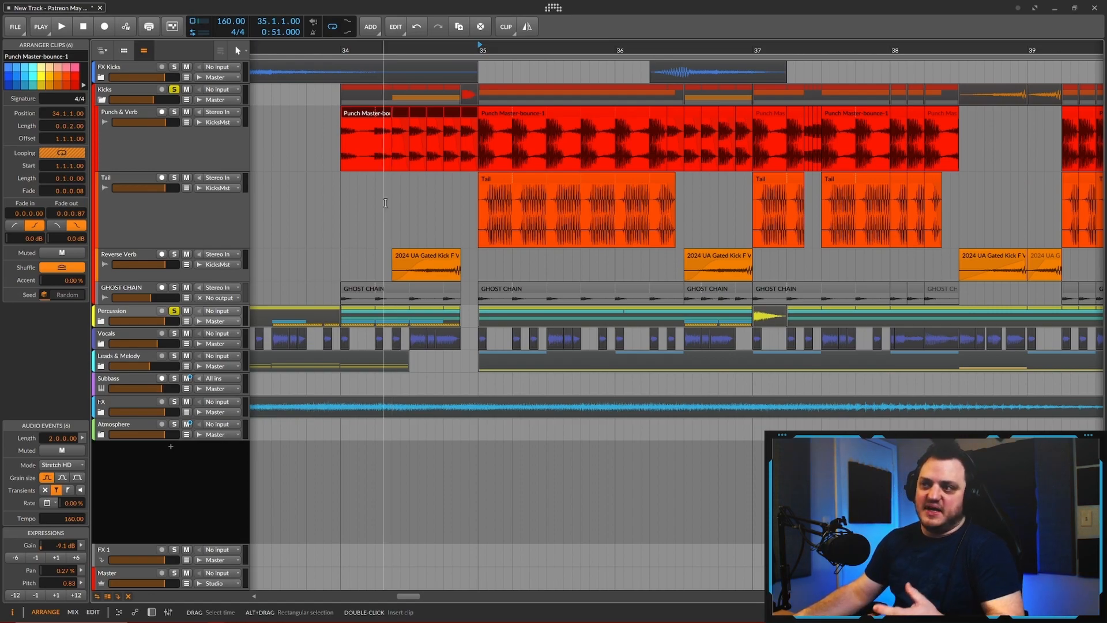
pyautogui.moveTo(383, 207); pyautogui.dragTo(374, 209)
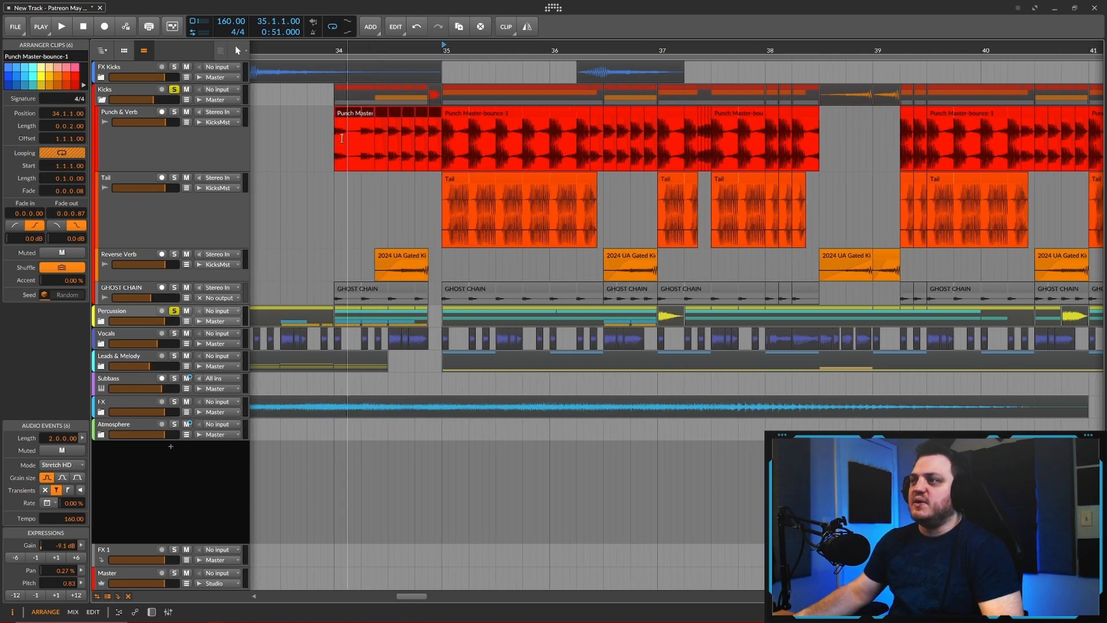
pyautogui.moveTo(328, 114); pyautogui.dragTo(431, 119)
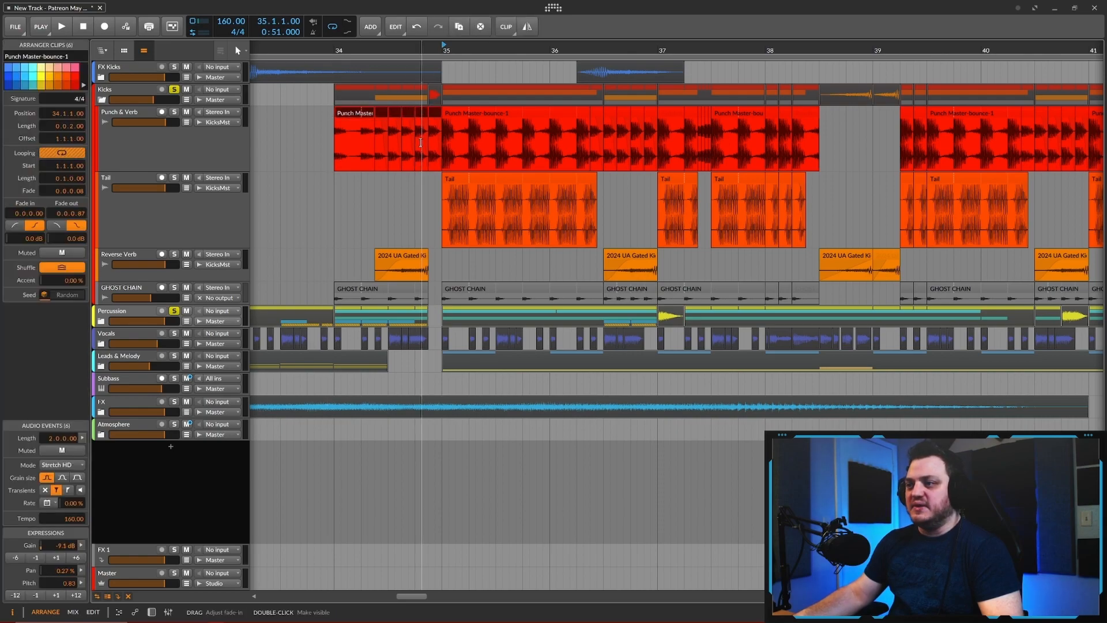
pyautogui.scroll(1, 390, 206)
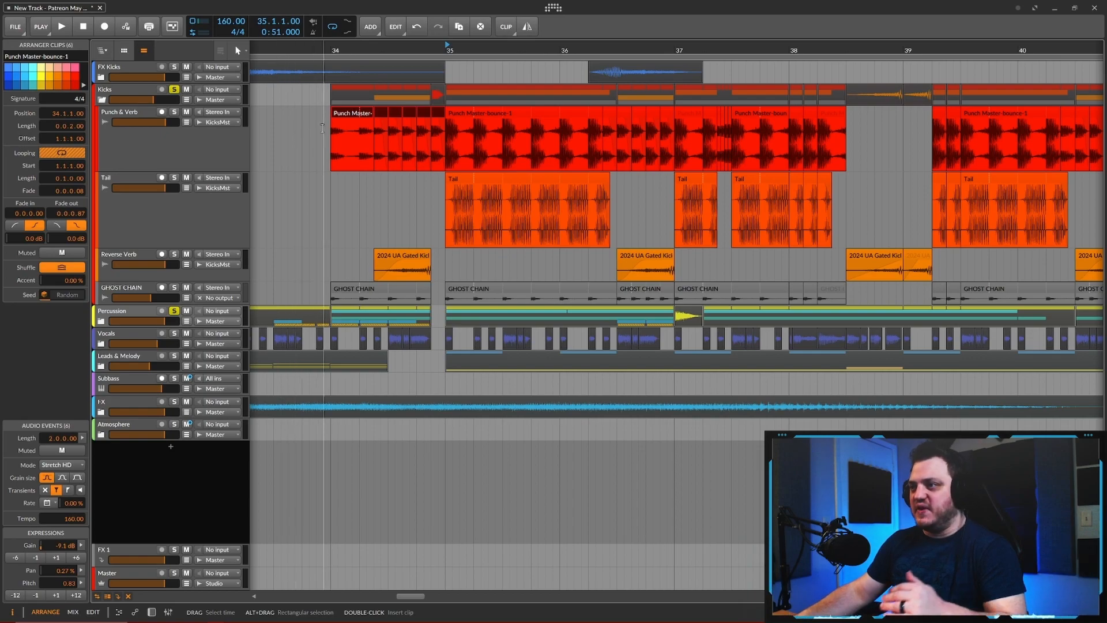
# Step: Compare the gain of the first Punch & Verb clip in bar 34 with the clip starting at bar 35
pyautogui.click(404, 128)
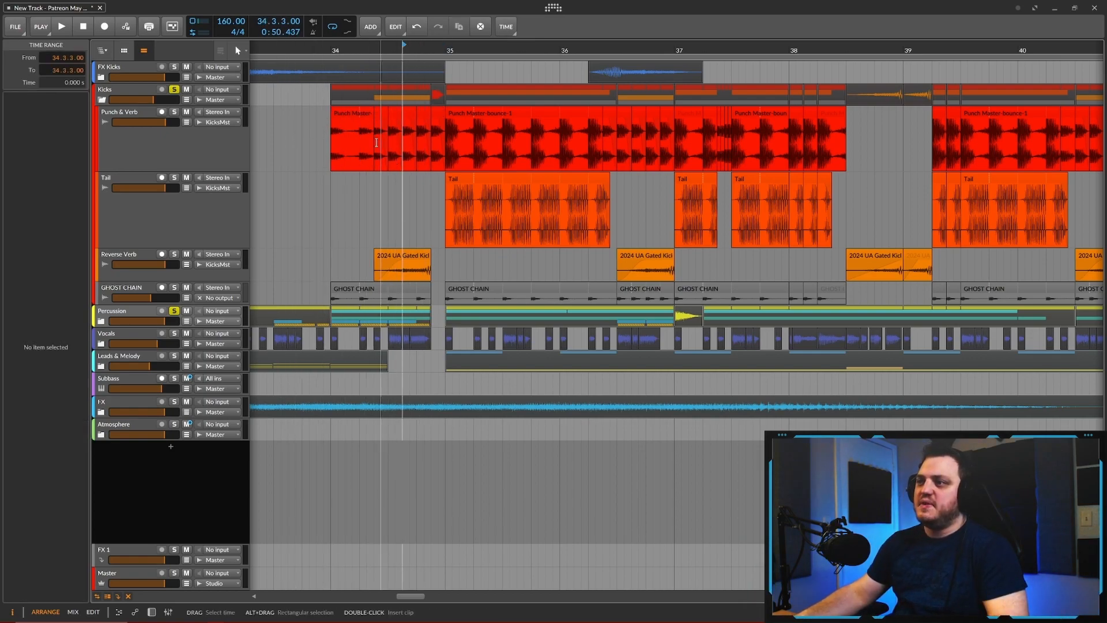
pyautogui.click(356, 112)
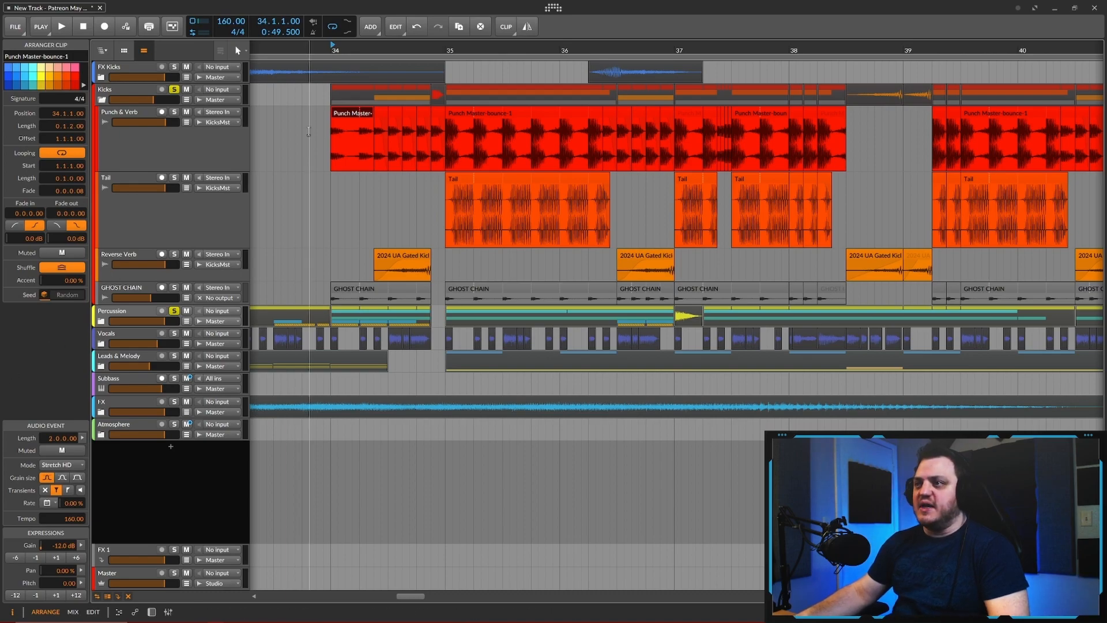
pyautogui.click(482, 113)
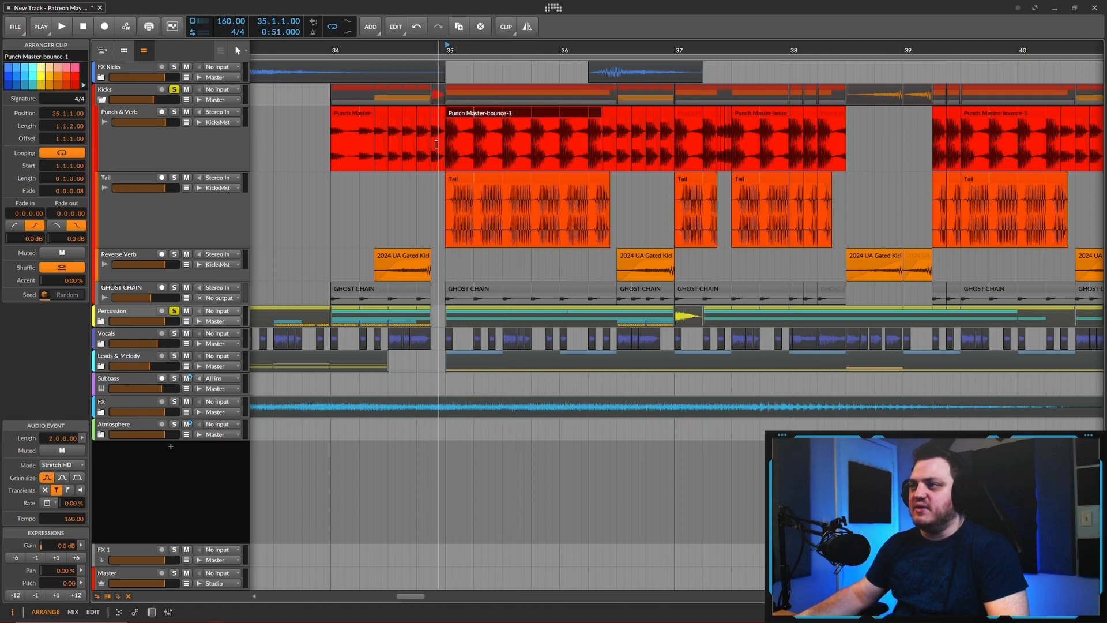
pyautogui.click(353, 115)
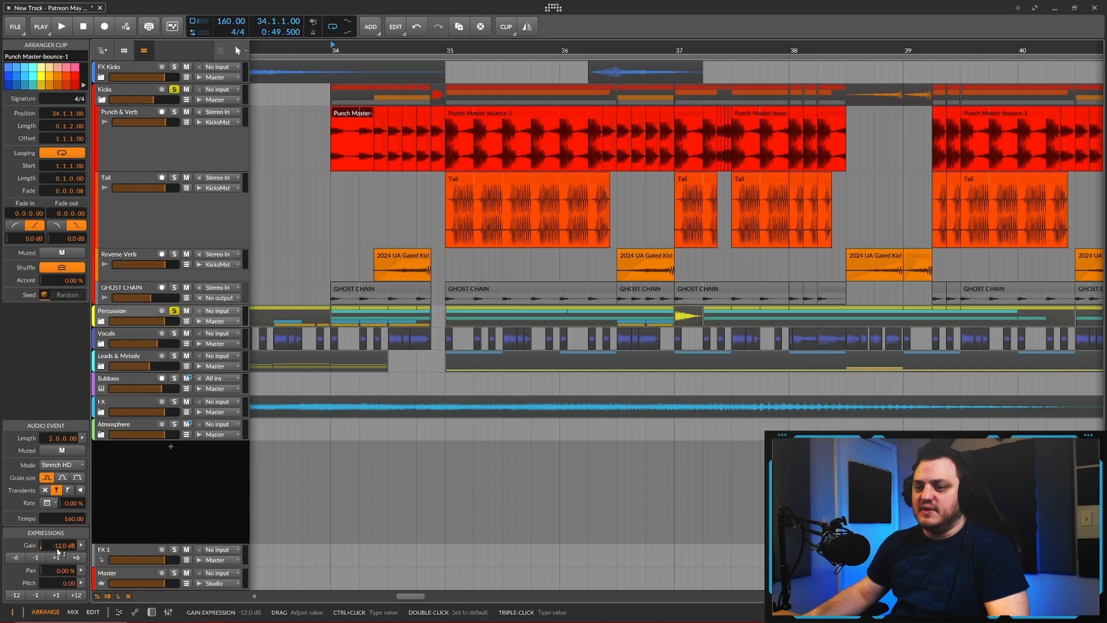
# Step: Check the gain of each short Punch & Verb clip in turn from 34.2.3 to 34.4.3
pyautogui.click(383, 115)
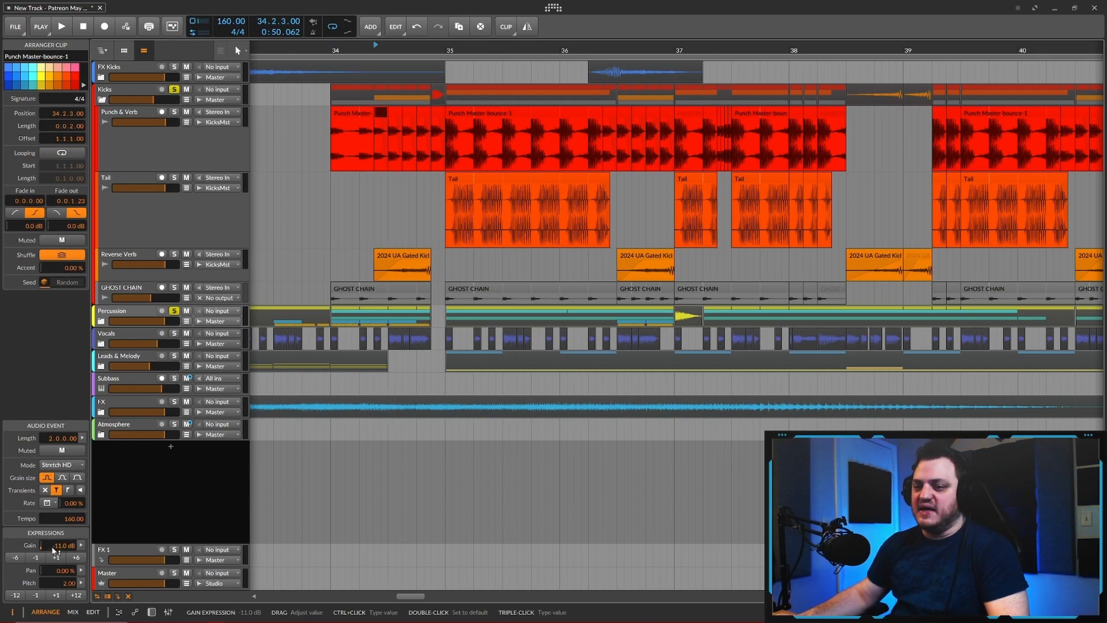
pyautogui.click(396, 114)
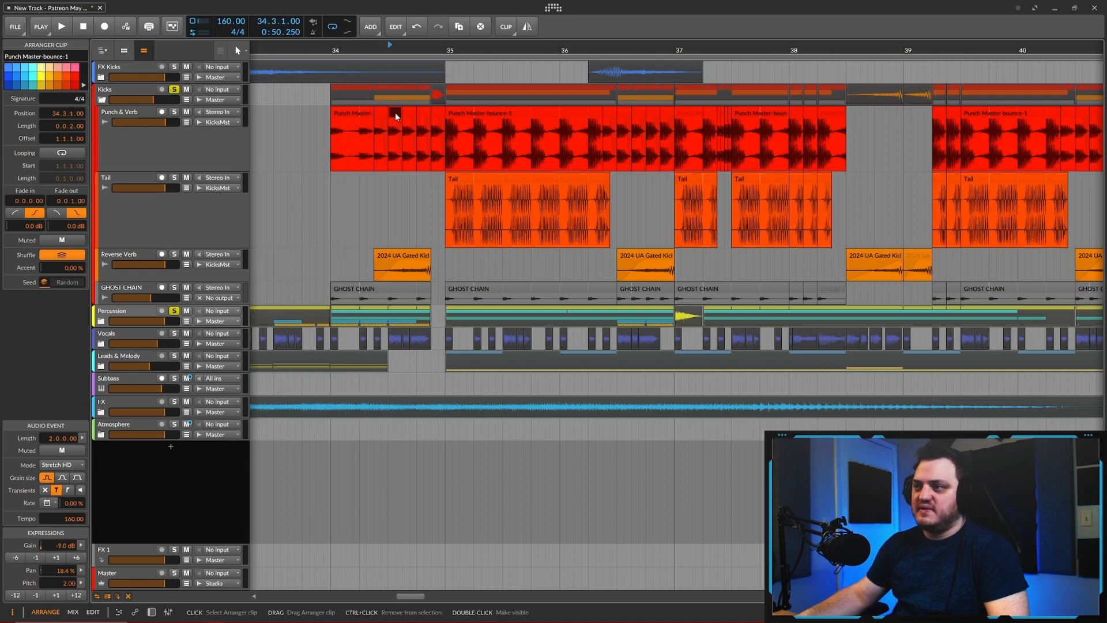
pyautogui.click(409, 113)
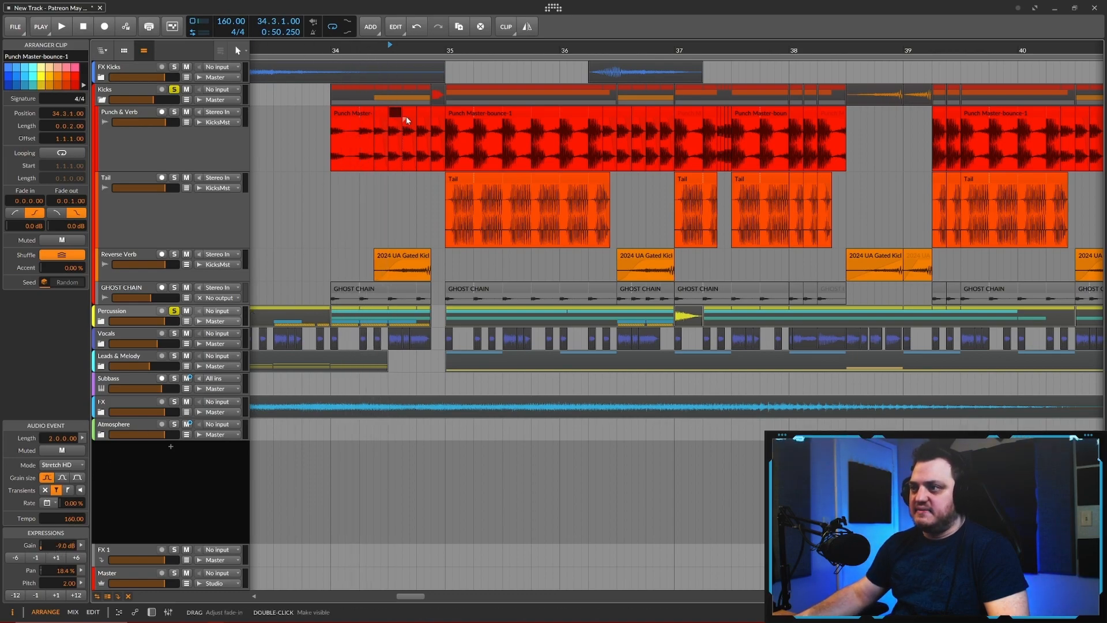
pyautogui.click(423, 113)
pyautogui.click(437, 112)
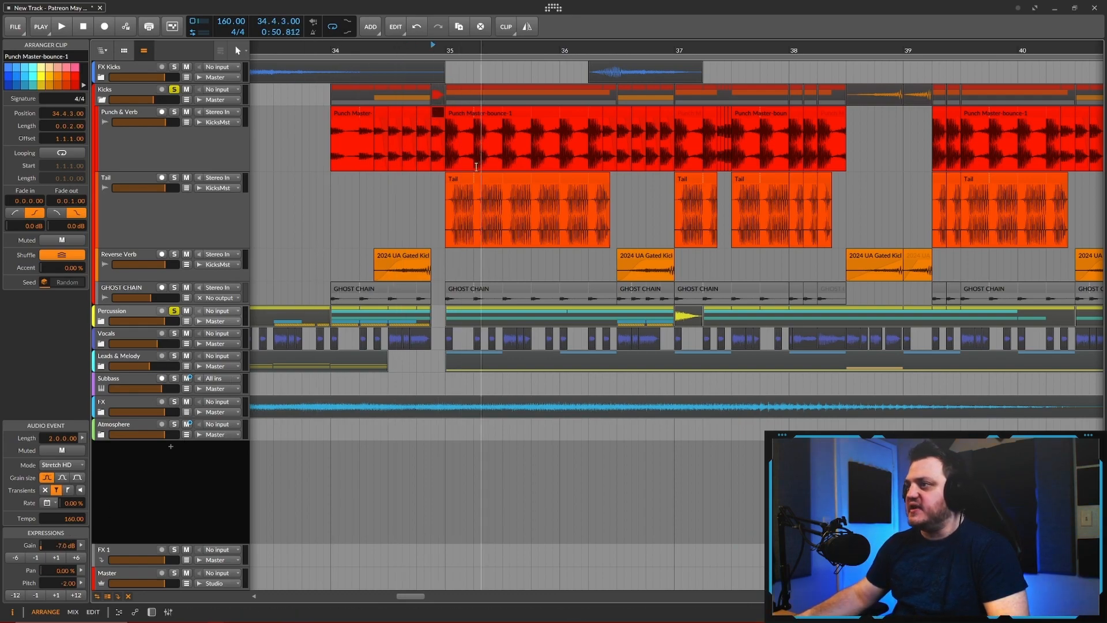
# Step: Compare the last short Punch & Verb clip in bar 34 with the bar 35 clip and examine the surrounding kick pattern
pyautogui.moveTo(409, 51); pyautogui.dragTo(412, 51)
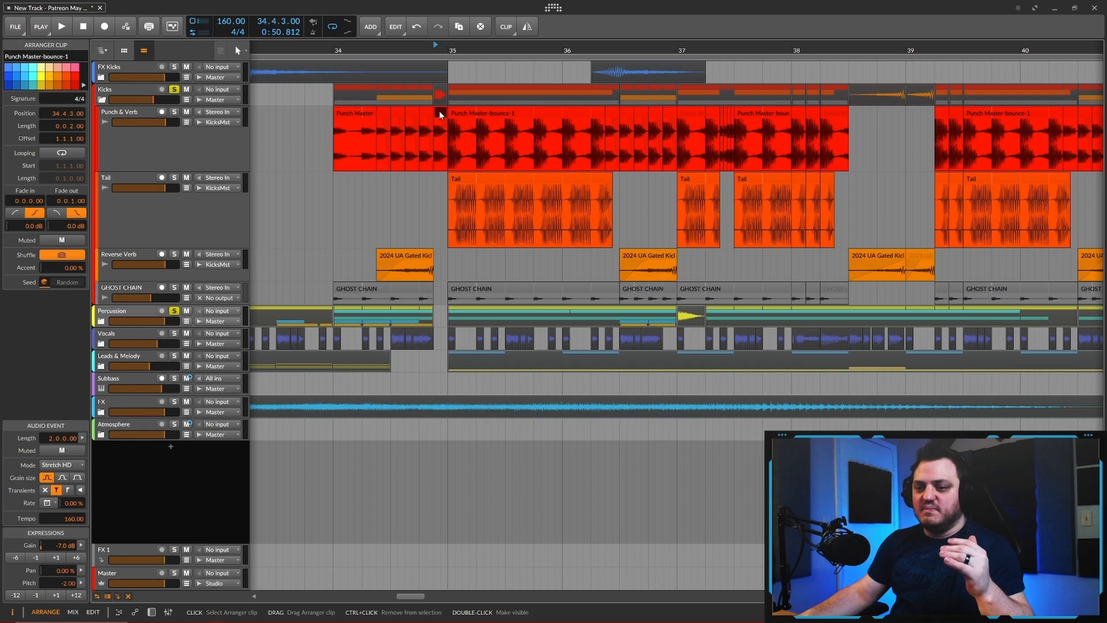
pyautogui.click(490, 115)
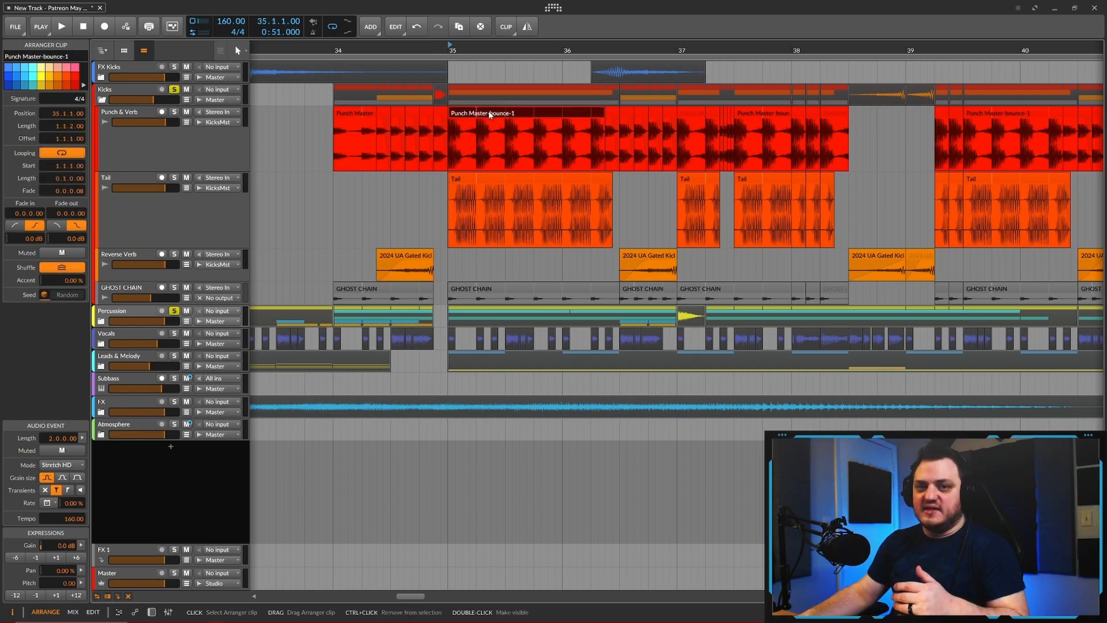
pyautogui.click(443, 115)
pyautogui.scroll(-2, 411, 173)
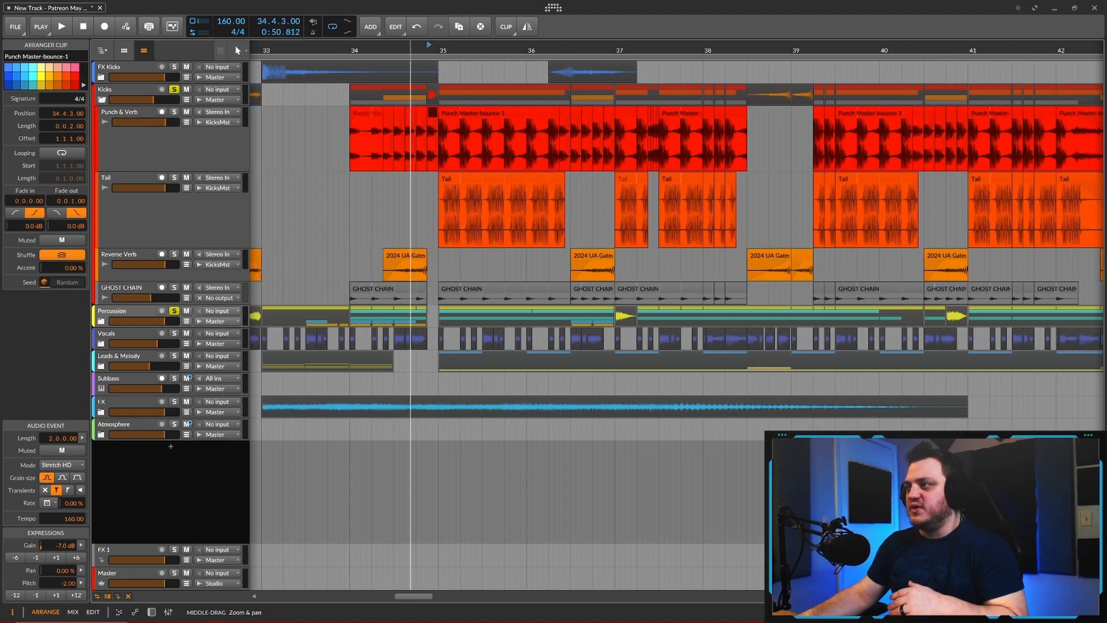
pyautogui.scroll(-3, 400, 196)
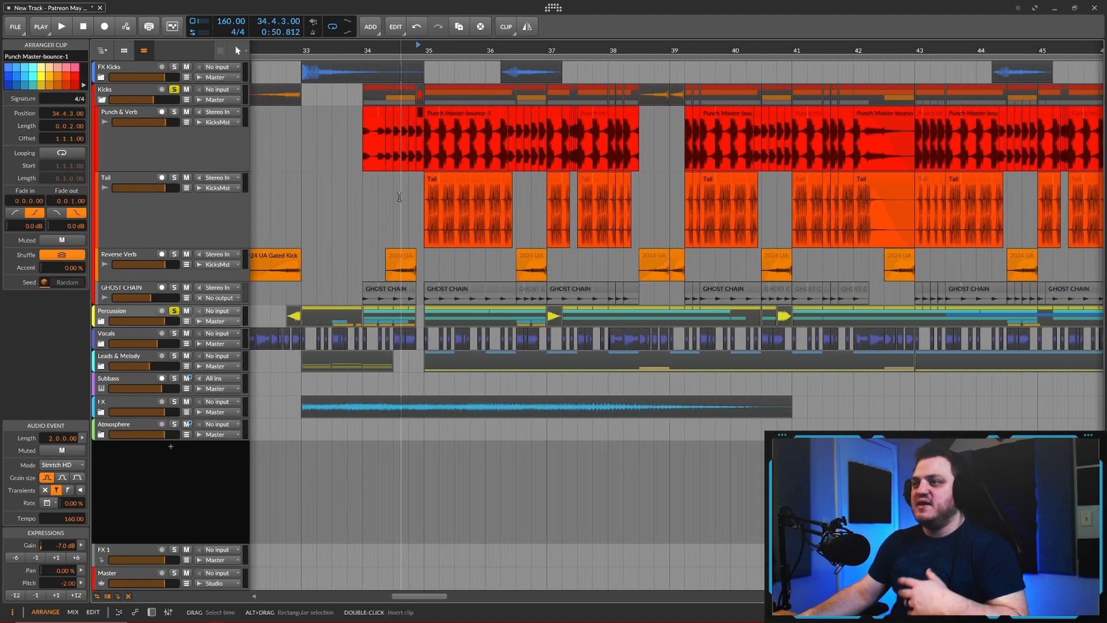
pyautogui.scroll(1, 399, 197)
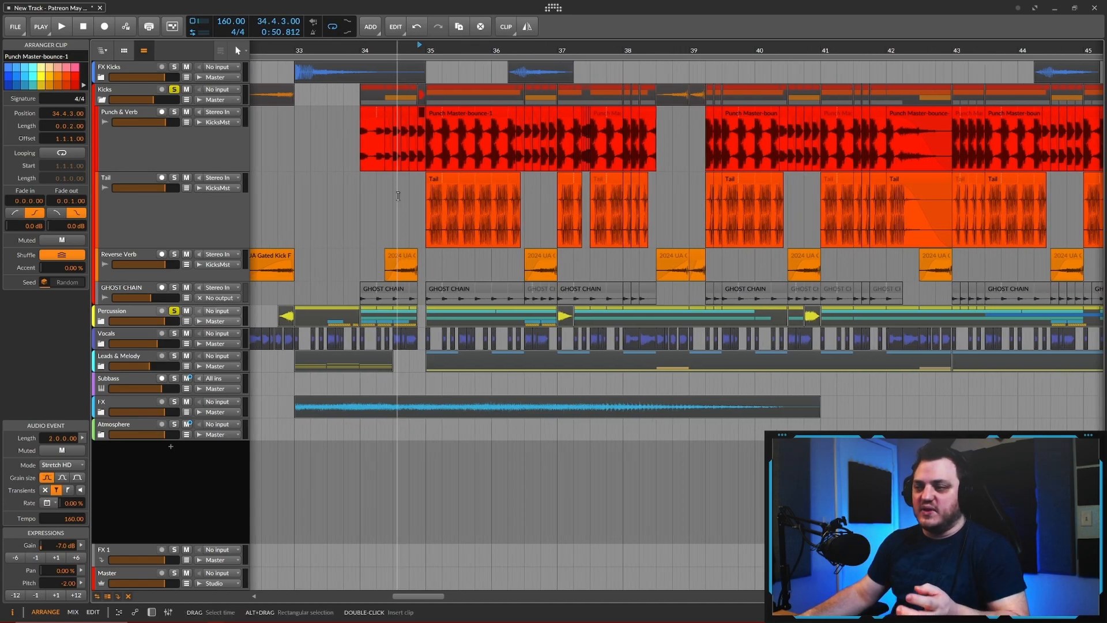
pyautogui.scroll(3, 402, 196)
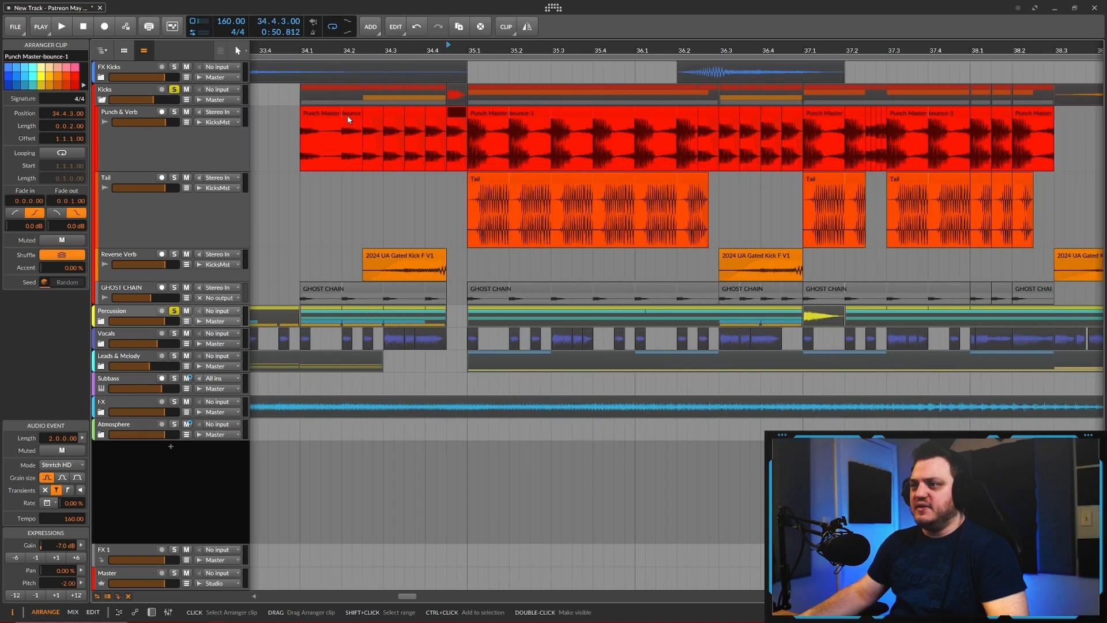
# Step: Check the pitch of each Punch & Verb clip in bar 34 in turn, from the first clip through 34.4.3
pyautogui.click(348, 119)
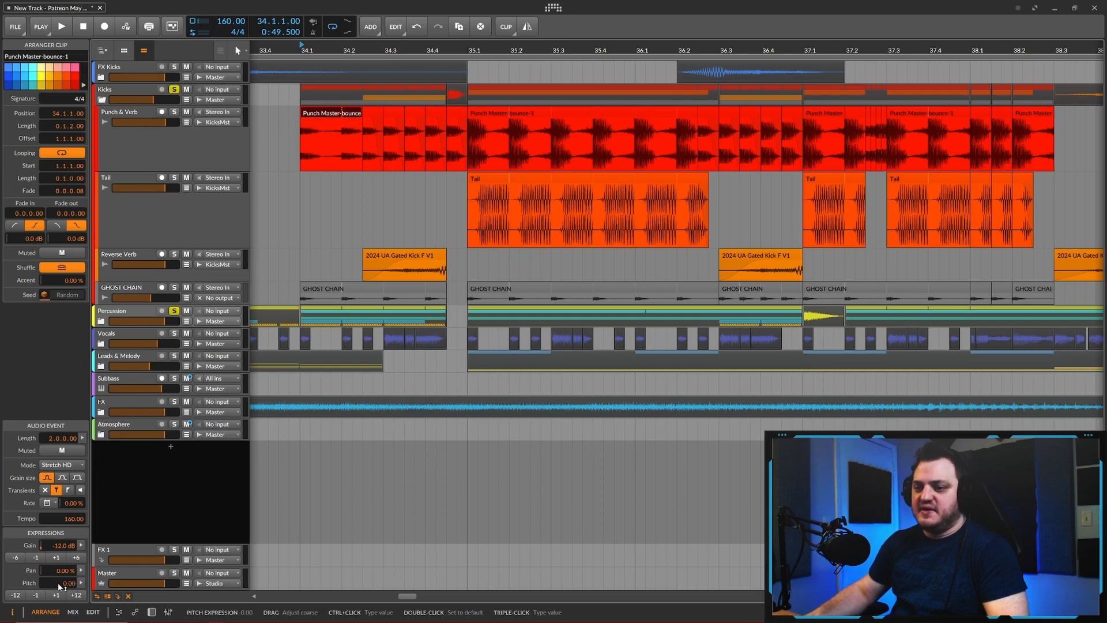
pyautogui.click(372, 112)
pyautogui.click(392, 116)
pyautogui.press('Left')
pyautogui.keyDown('shift'); pyautogui.click(394, 116); pyautogui.keyUp('shift')
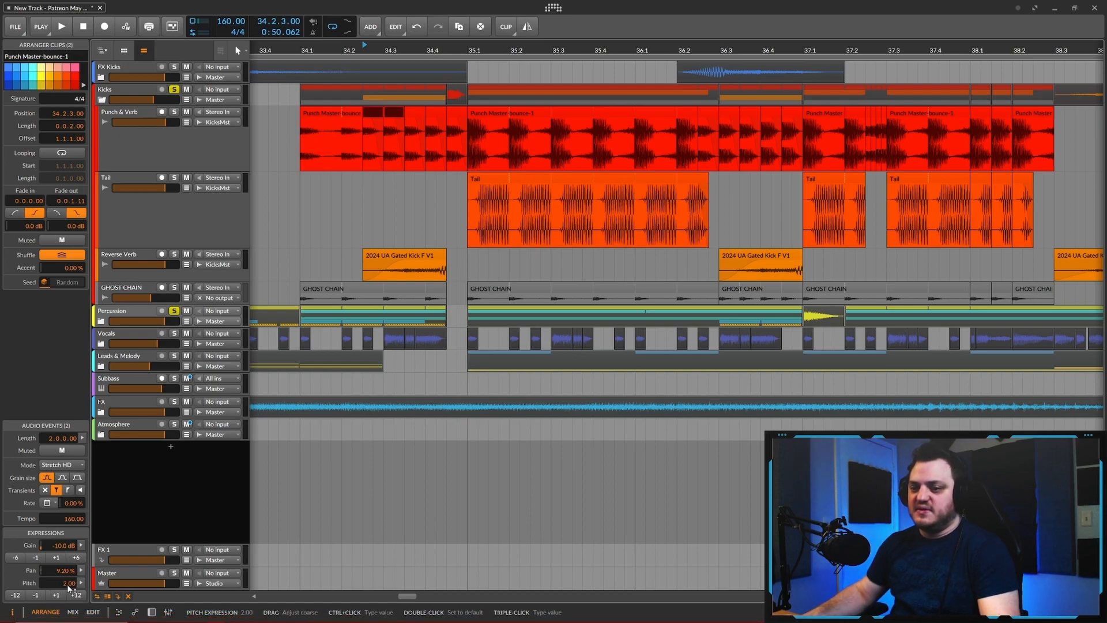
pyautogui.click(415, 118)
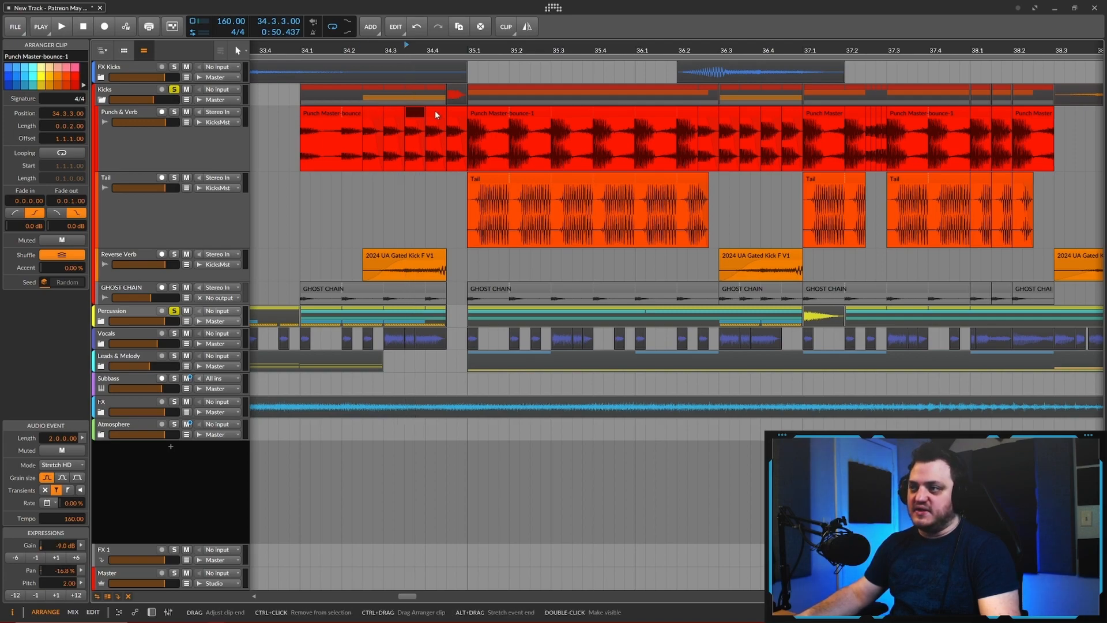
pyautogui.click(437, 114)
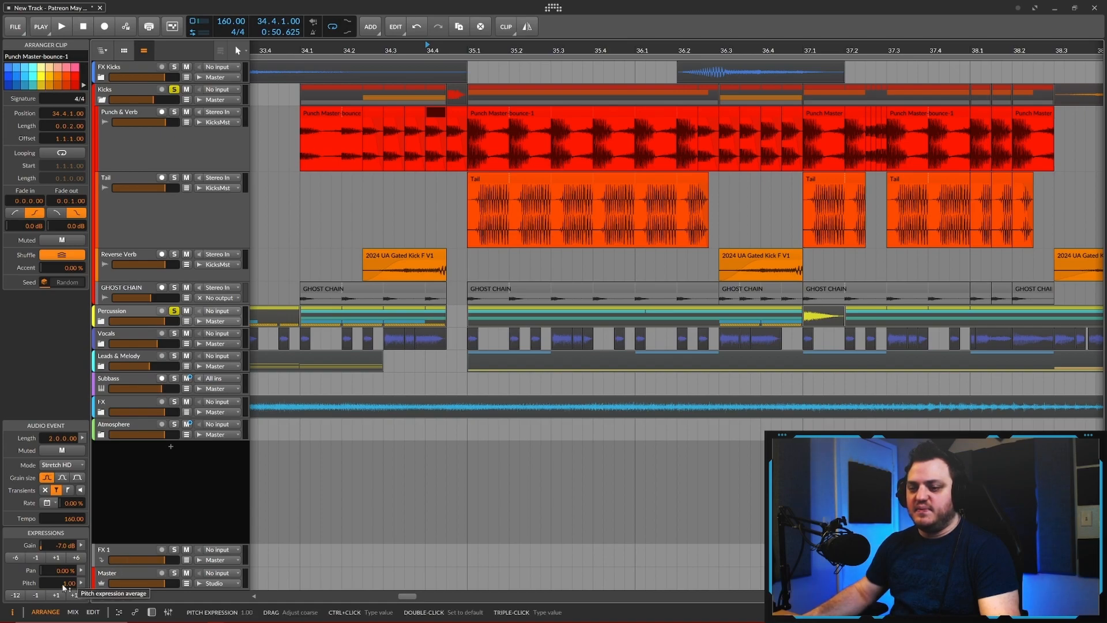
pyautogui.click(455, 113)
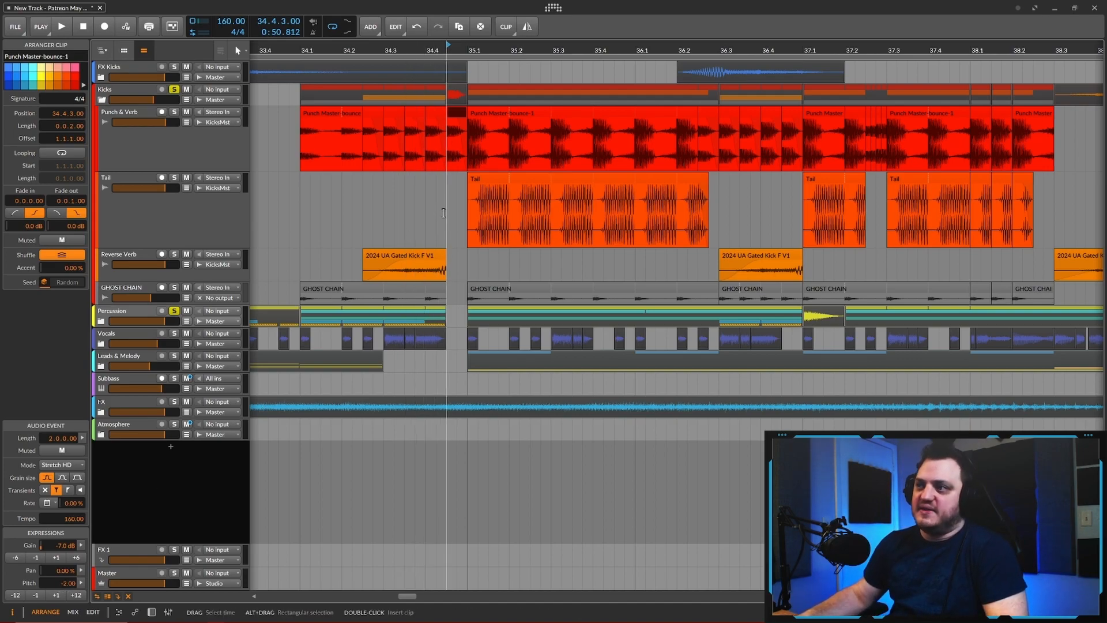
# Step: Zoom in on bar 34 and re-inspect the short Punch & Verb clips between 34.2.3 and 34.3.3
pyautogui.scroll(-5, 424, 223)
pyautogui.moveTo(392, 213); pyautogui.dragTo(370, 212)
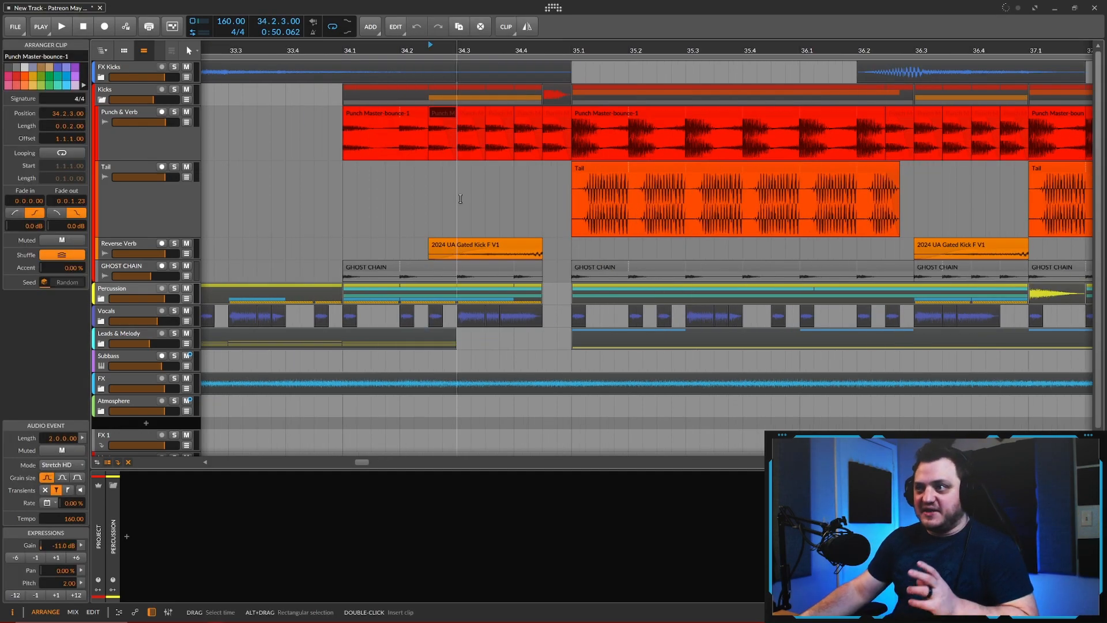
pyautogui.moveTo(490, 206); pyautogui.dragTo(402, 153)
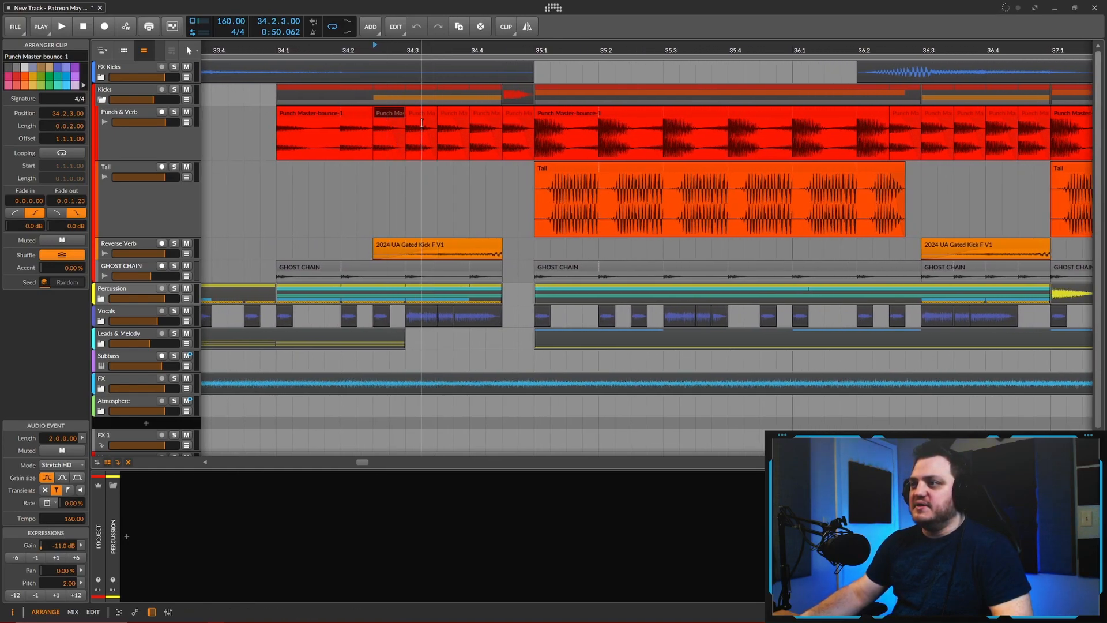
pyautogui.click(424, 124)
pyautogui.click(453, 126)
pyautogui.moveTo(386, 121); pyautogui.dragTo(407, 125)
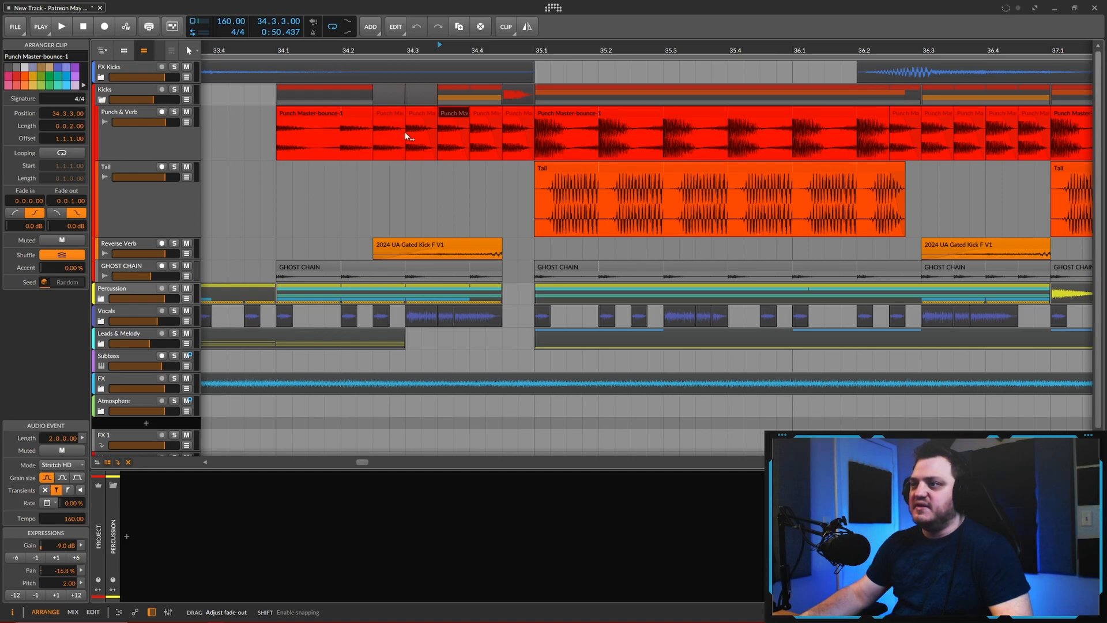
pyautogui.moveTo(405, 133); pyautogui.dragTo(406, 133)
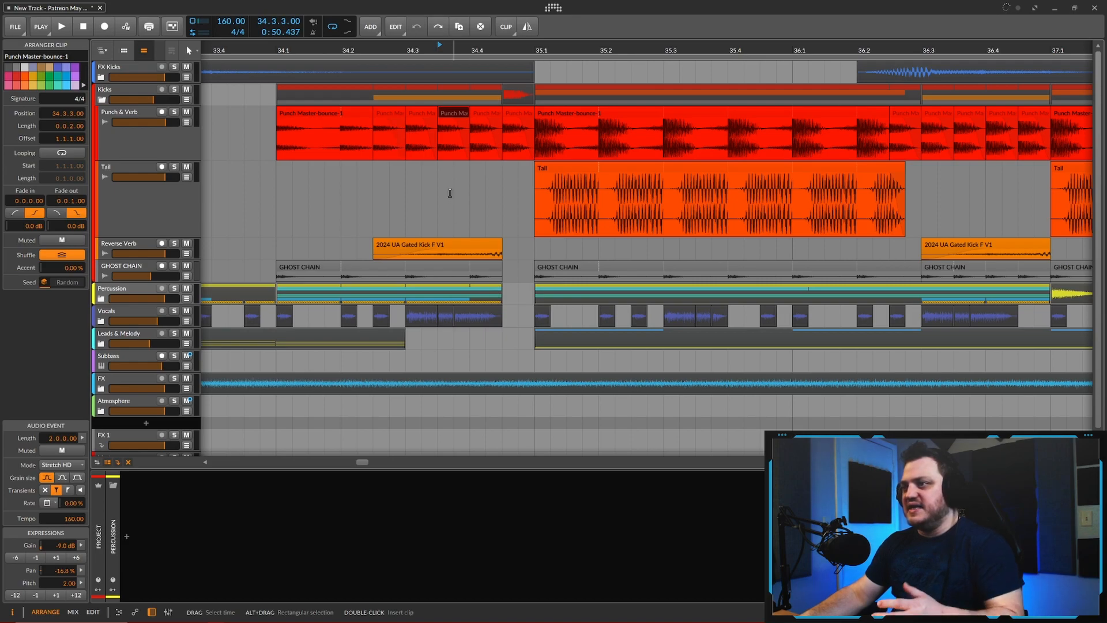
# Step: Place the time cursor at 34.3.4 and examine the kick arrangement from bar 34 through bar 39
pyautogui.click(450, 188)
pyautogui.hscroll(2, 451, 188)
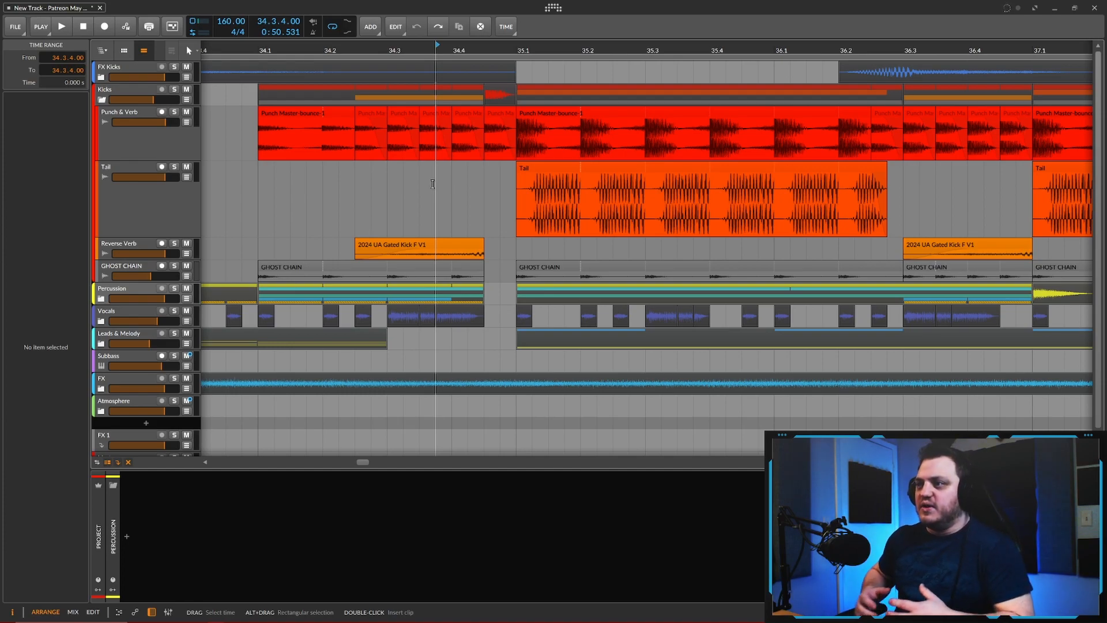
pyautogui.scroll(-5, 385, 170)
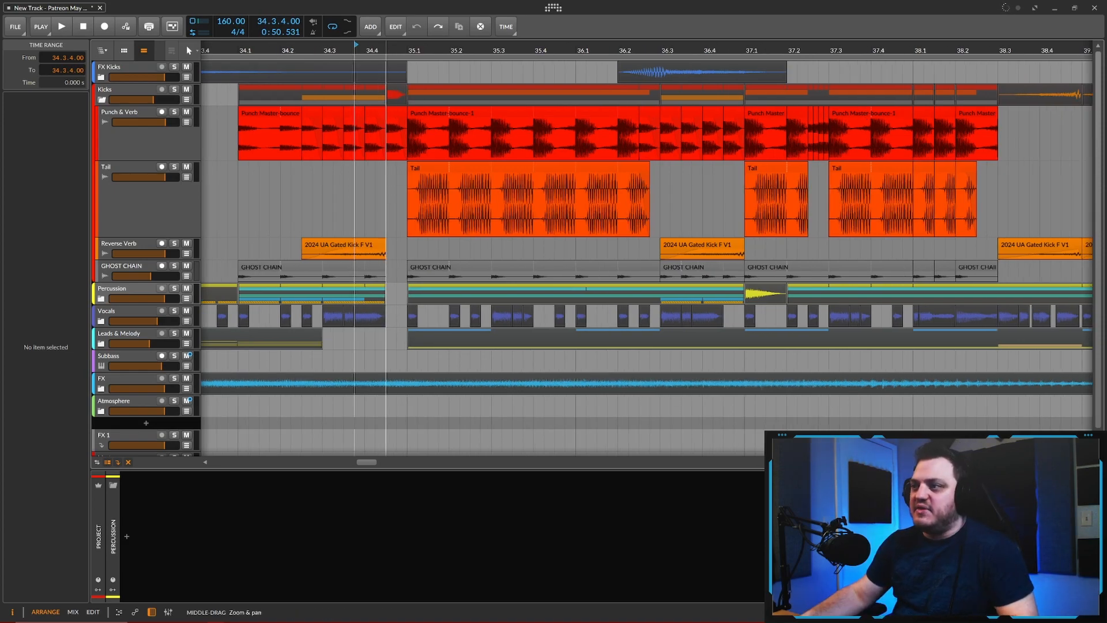
pyautogui.scroll(3, 383, 175)
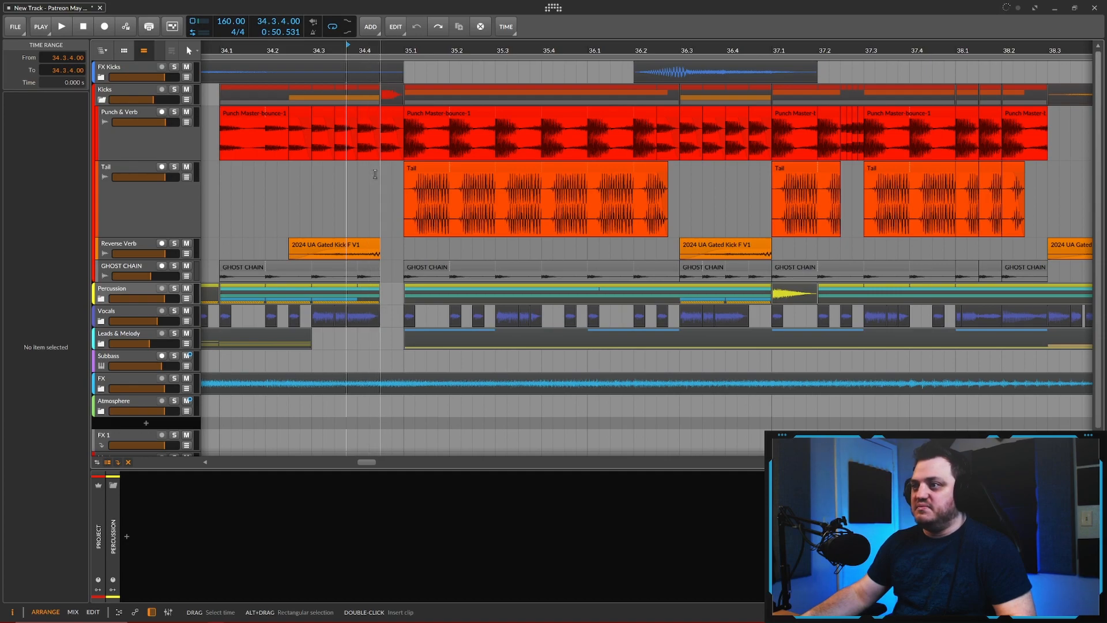
pyautogui.scroll(-2, 380, 175)
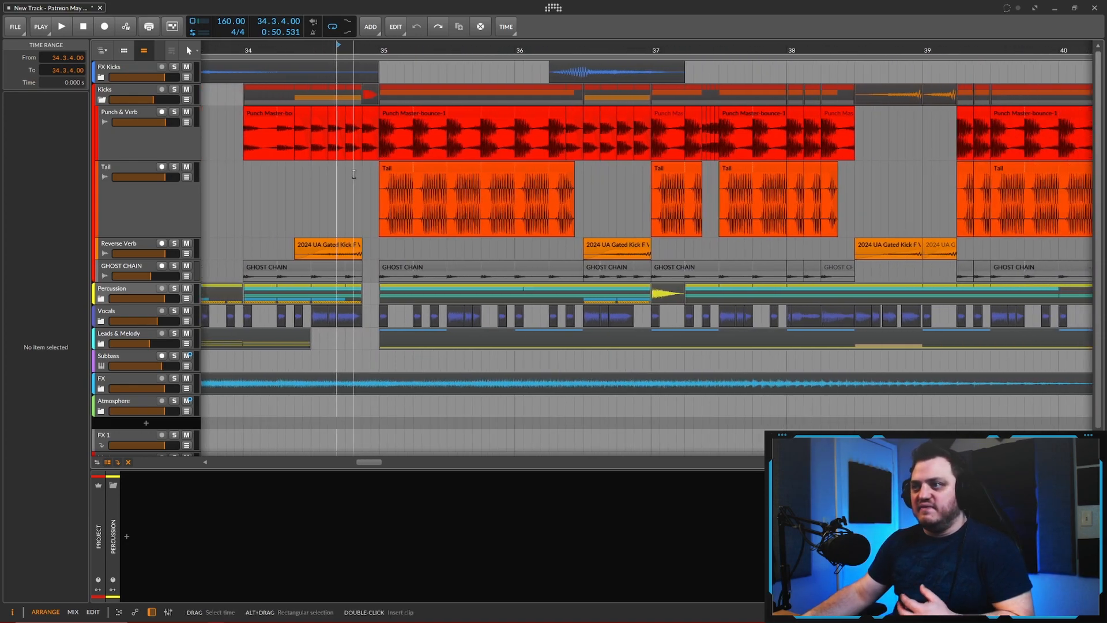
pyautogui.moveTo(362, 178); pyautogui.dragTo(352, 178)
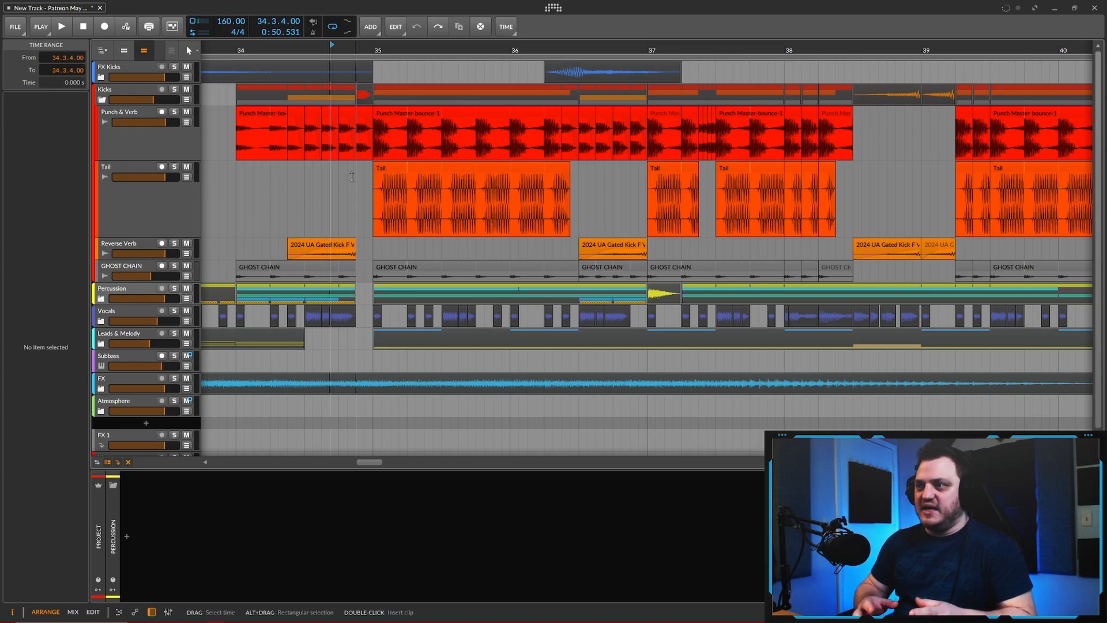
# Step: Set the play position to bar 35 and compare its full kick pattern with the first Punch & Verb clip in bar 34
pyautogui.click(376, 51)
pyautogui.scroll(1, 347, 196)
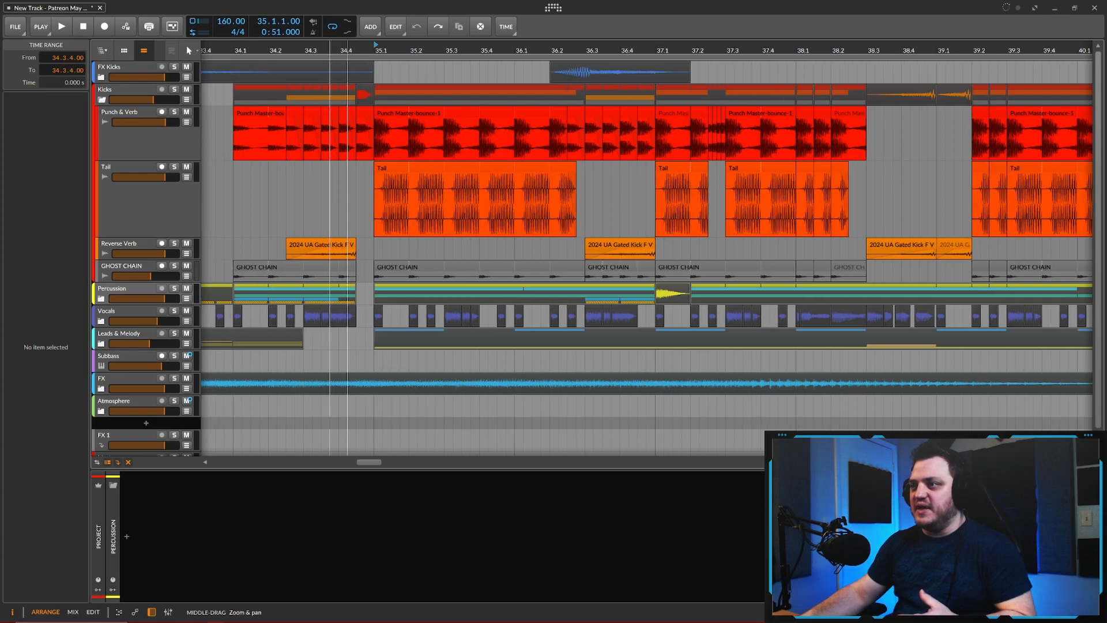
pyautogui.scroll(1, 350, 197)
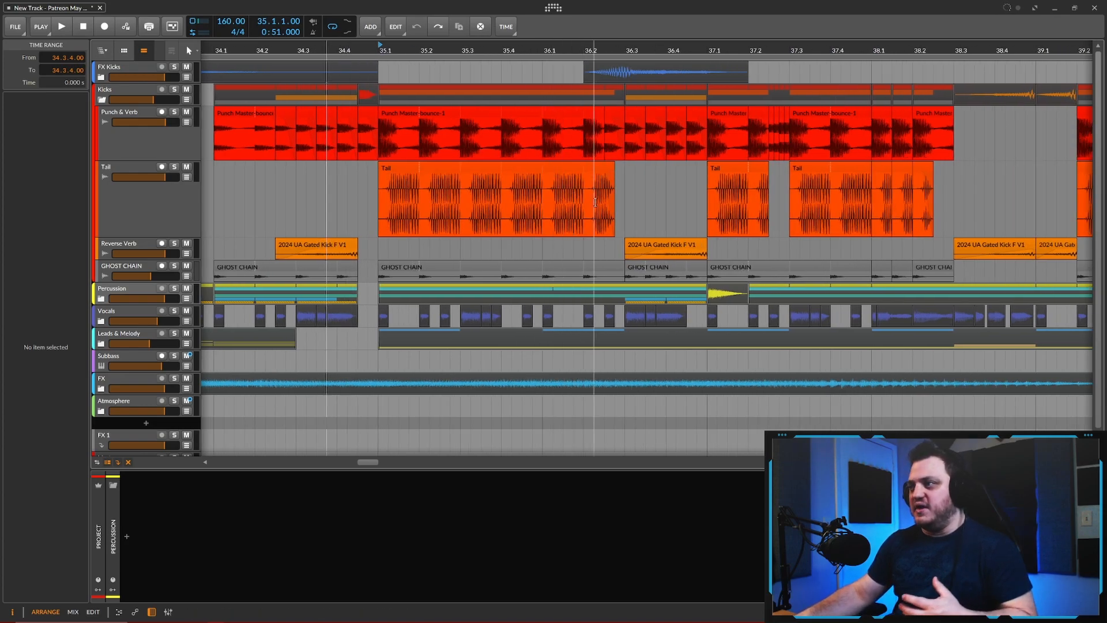
pyautogui.scroll(-1, 641, 197)
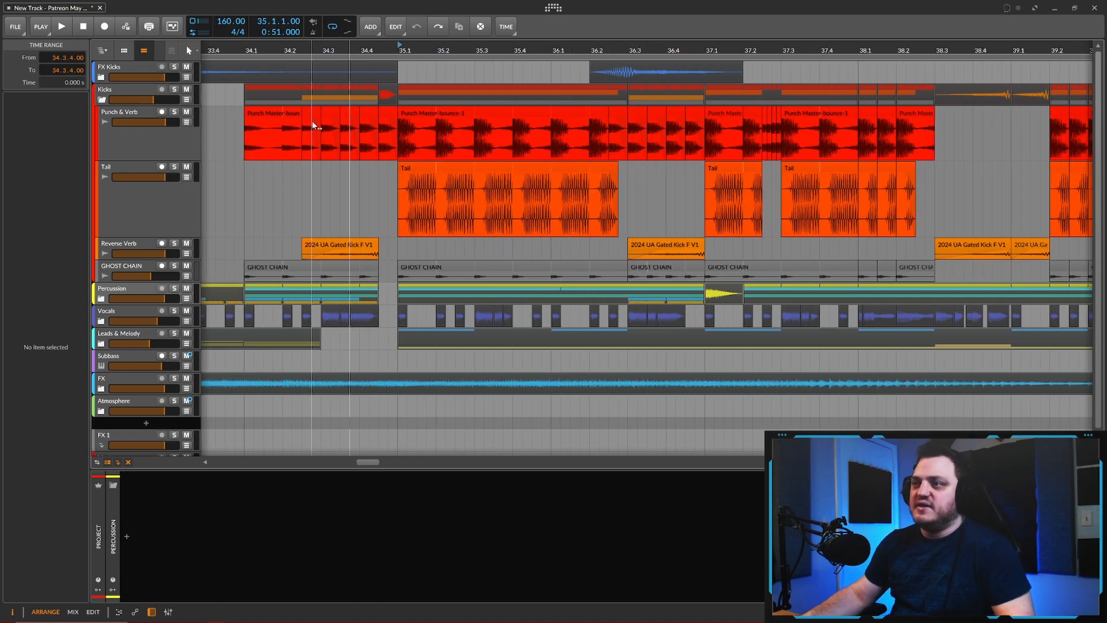
pyautogui.click(279, 119)
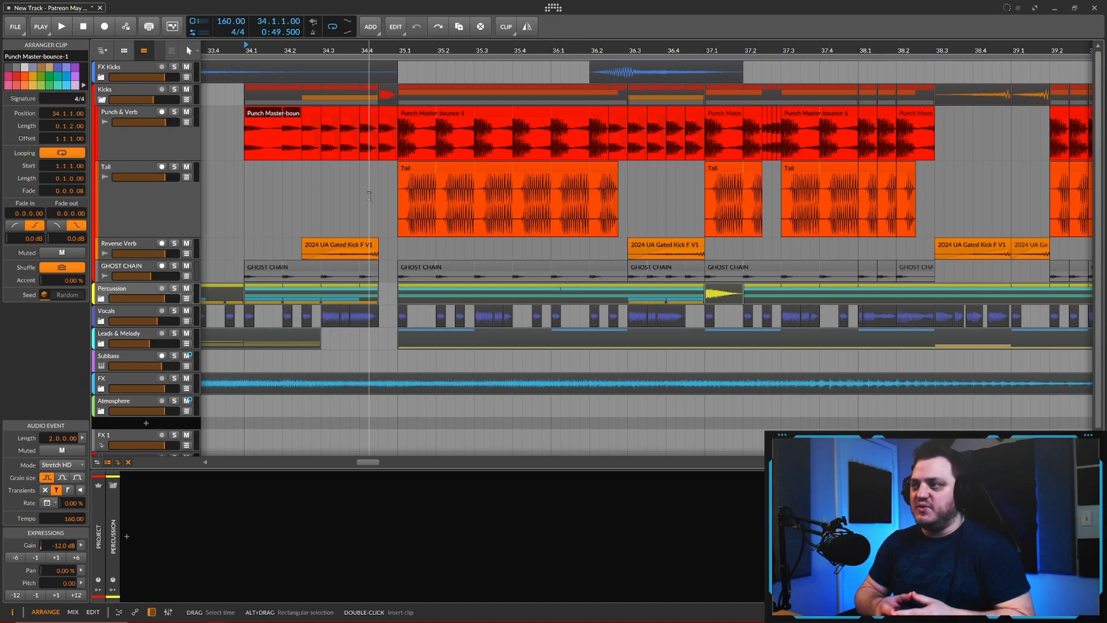
# Step: Select the Reverse Verb clip at 36.3 and examine how it and the kicks above it lead into bar 37
pyautogui.hscroll(2, 604, 196)
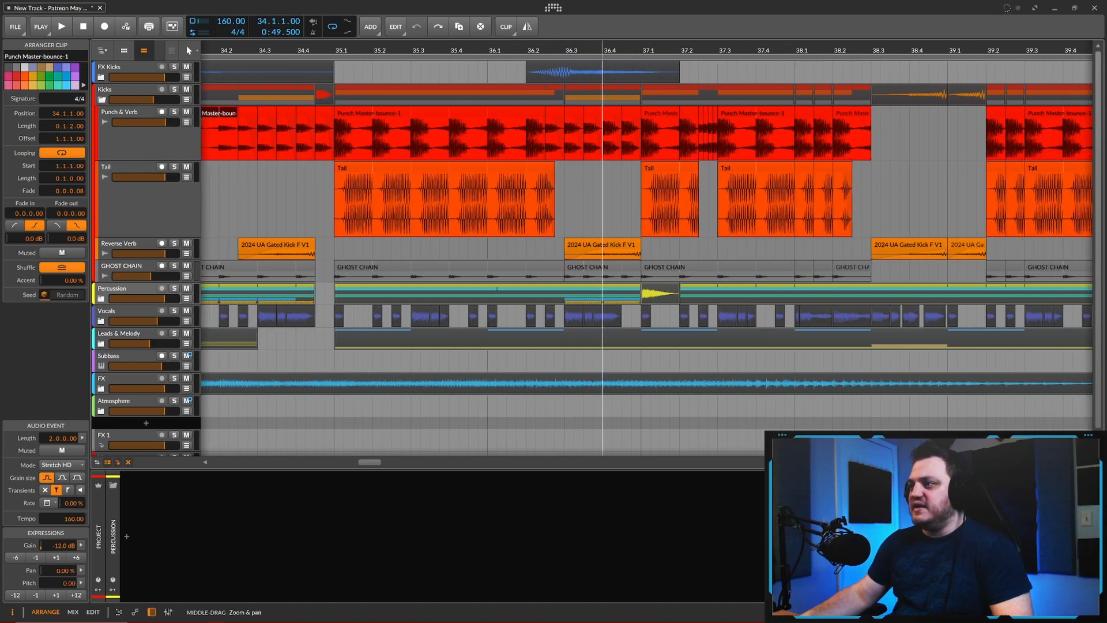
pyautogui.hscroll(4, 604, 196)
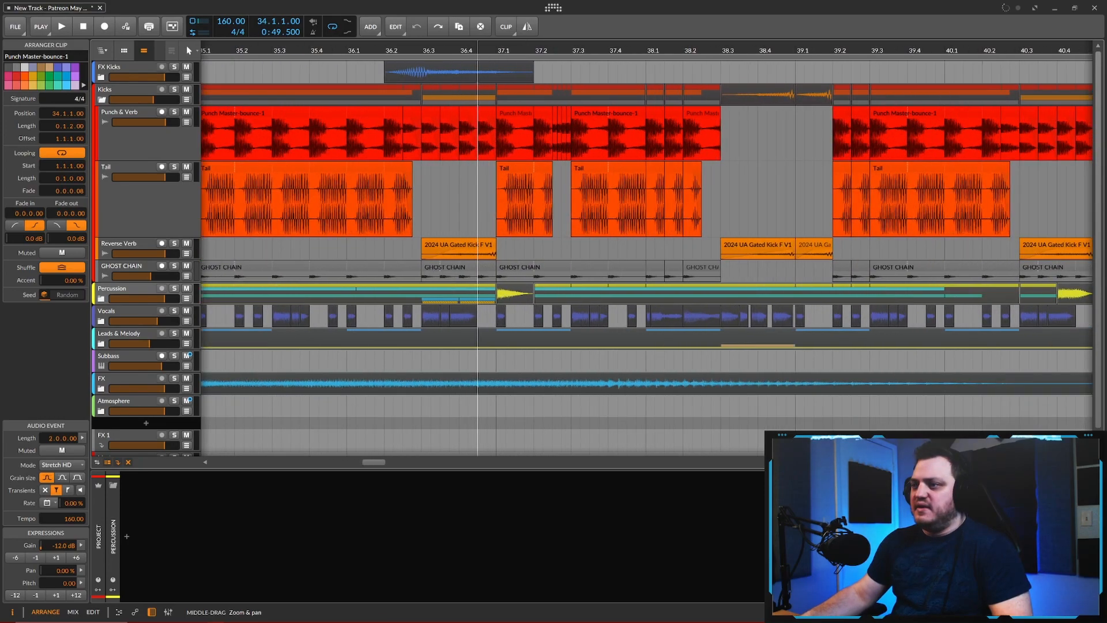
pyautogui.scroll(4, 478, 231)
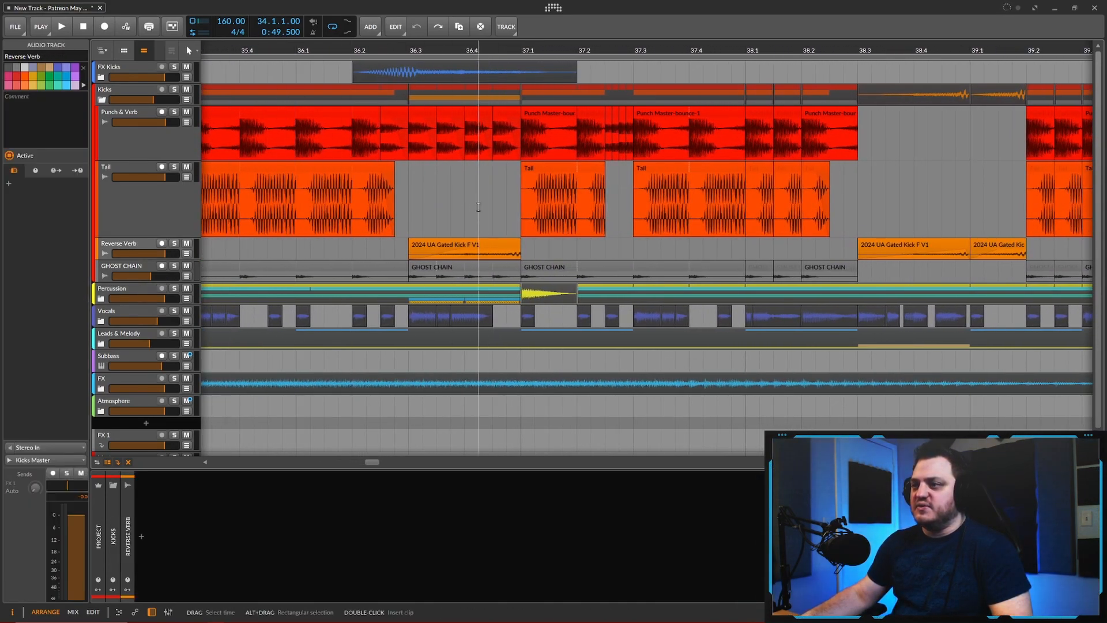
pyautogui.scroll(-2, 480, 199)
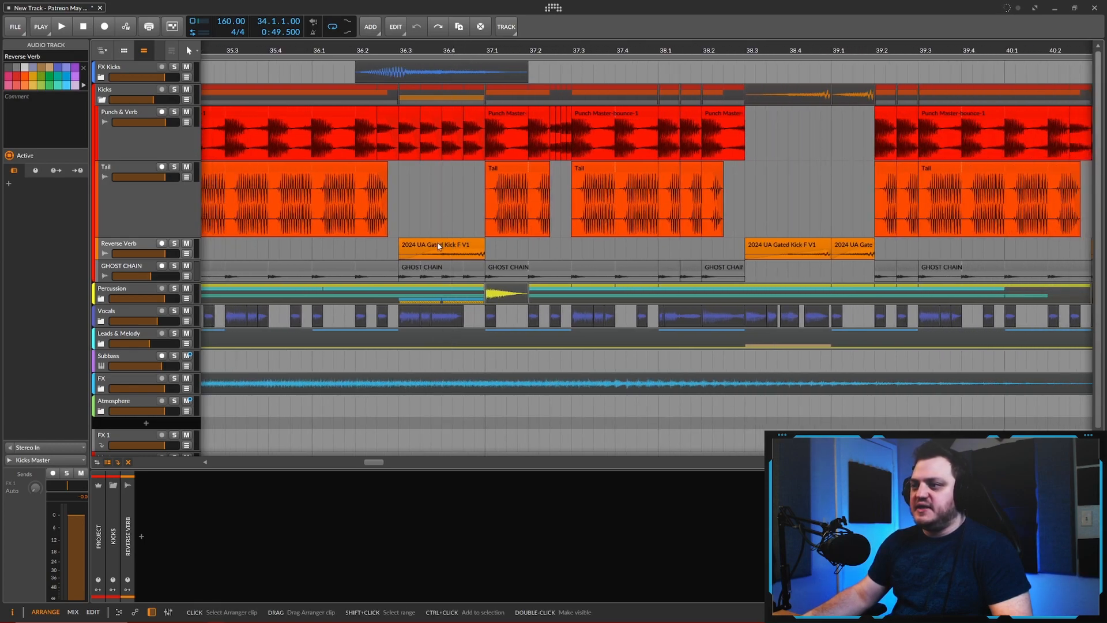
pyautogui.click(438, 247)
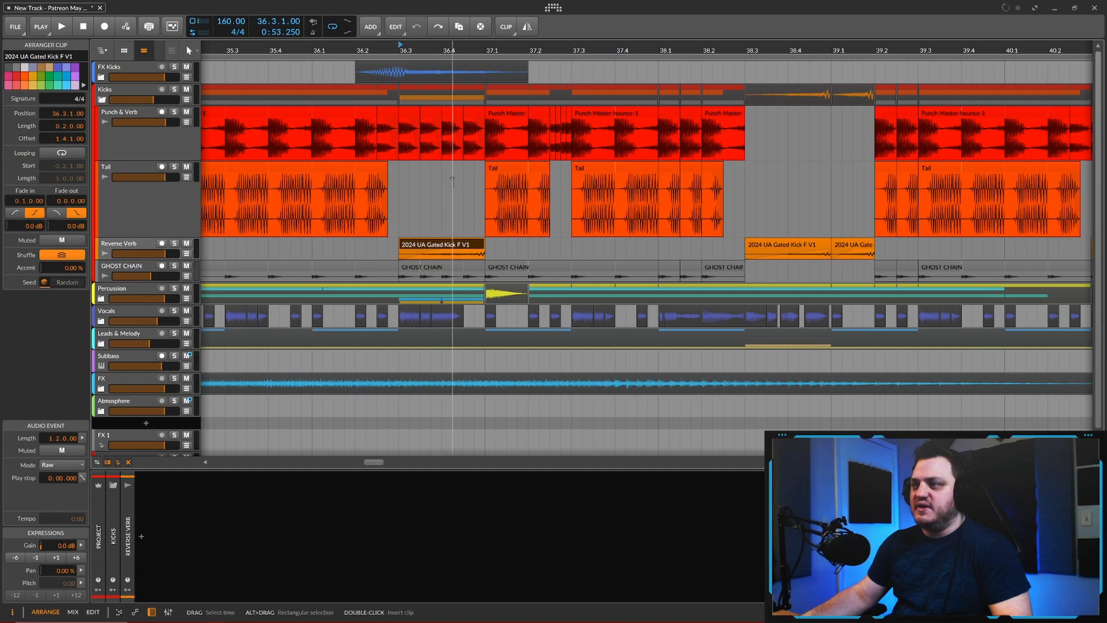
pyautogui.scroll(-2, 450, 254)
pyautogui.scroll(-2, 438, 181)
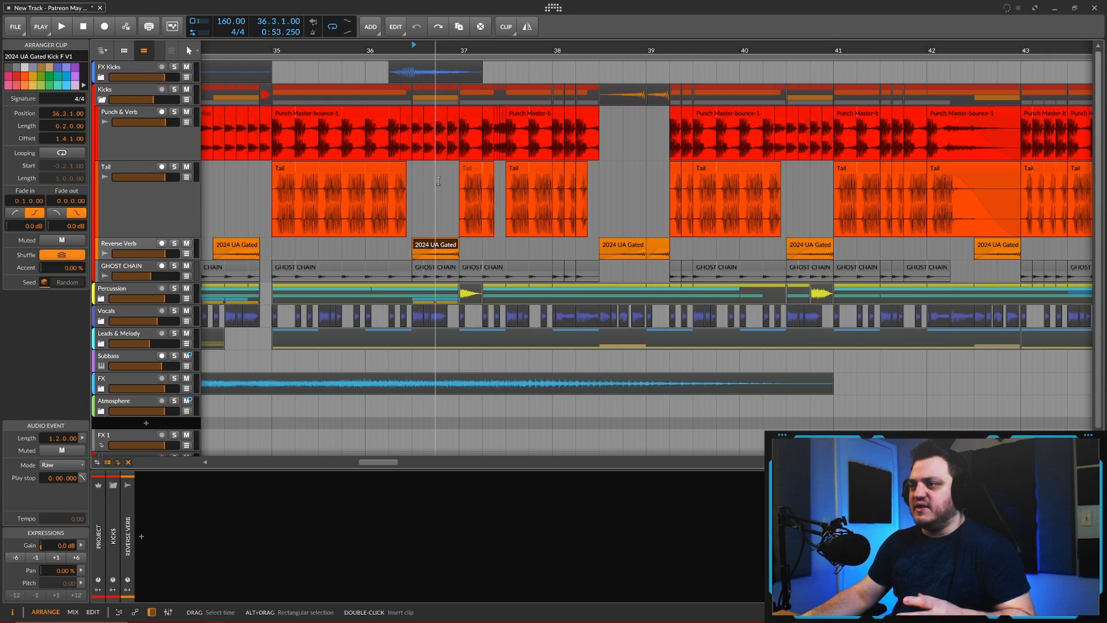
pyautogui.scroll(2, 450, 182)
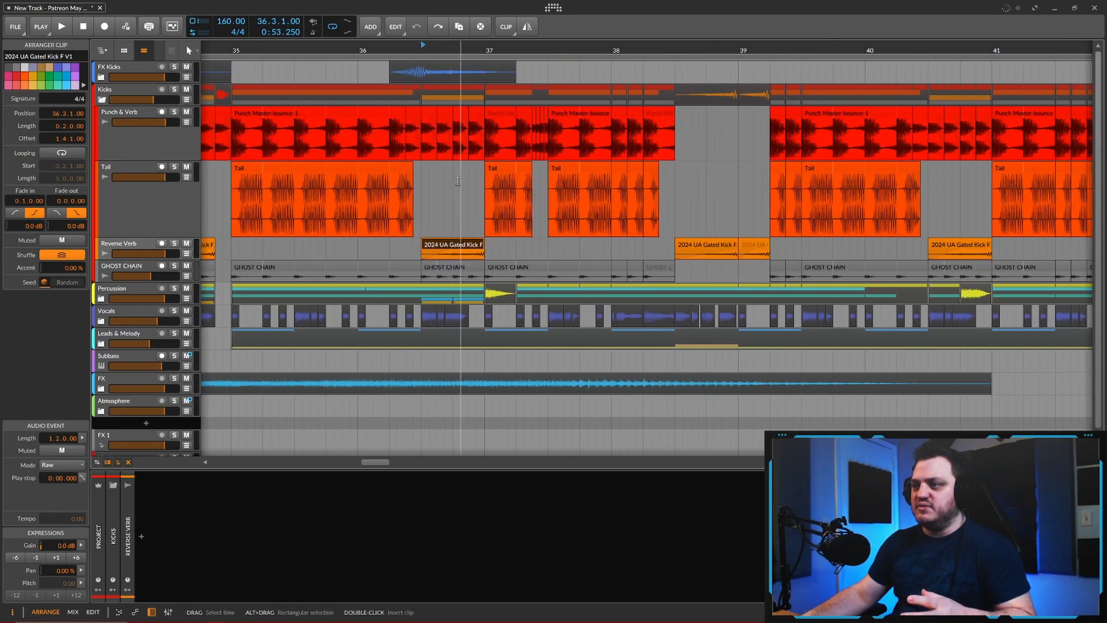
pyautogui.scroll(1, 460, 246)
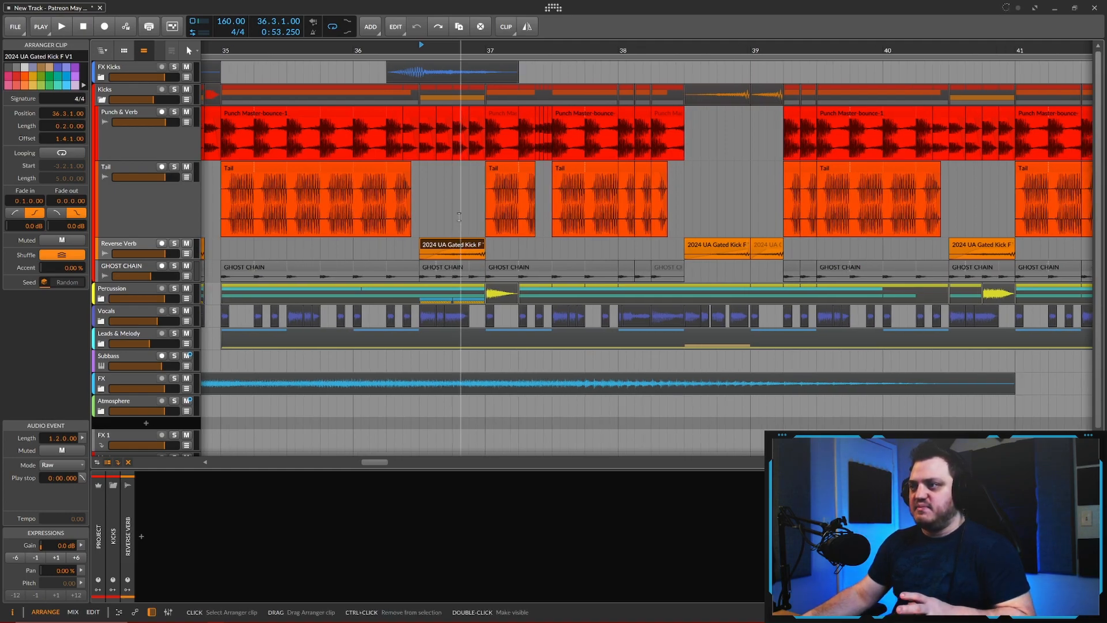
pyautogui.scroll(4, 460, 245)
pyautogui.scroll(1, 465, 246)
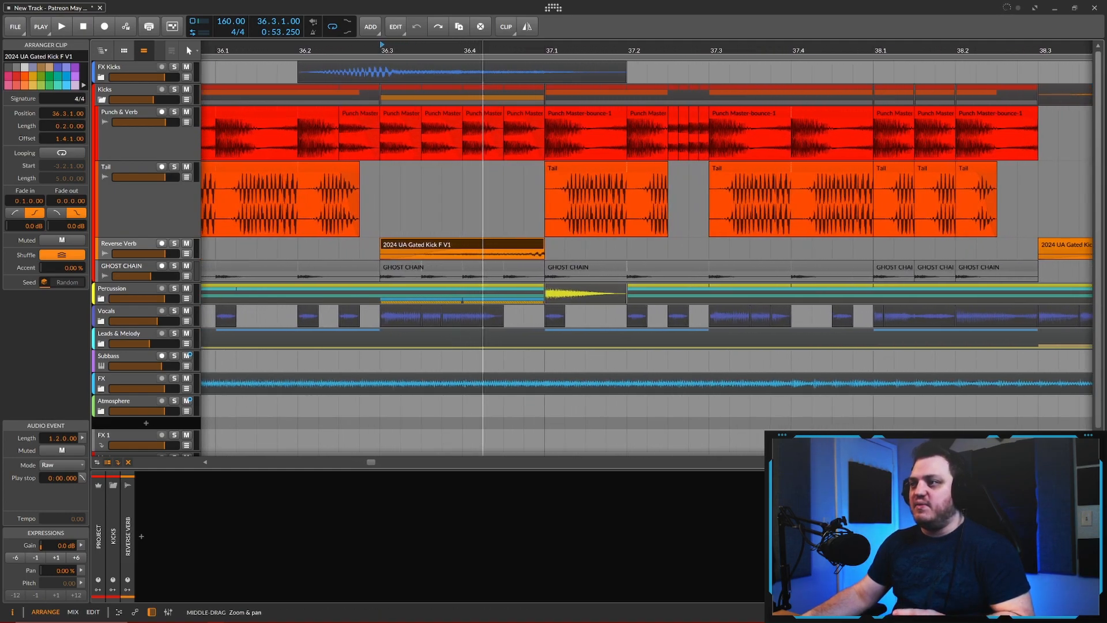
pyautogui.scroll(1, 483, 122)
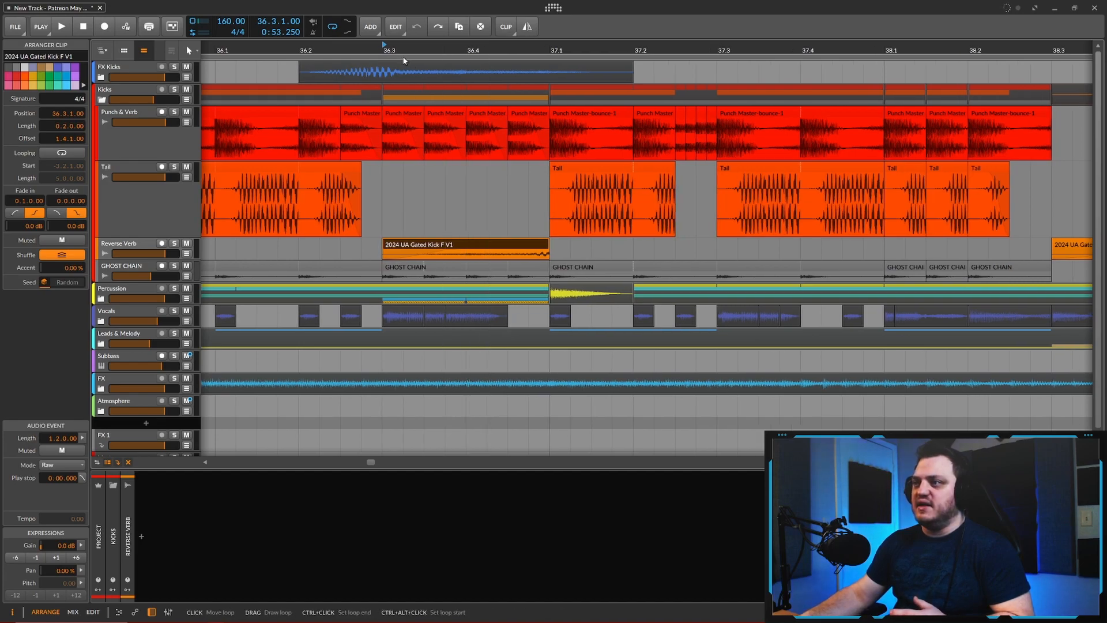
# Step: Select the four short Punch & Verb clips from 36.3 up to bar 37 and inspect their settings
pyautogui.click(400, 113)
pyautogui.keyDown('shift'); pyautogui.click(534, 113); pyautogui.keyUp('shift')
pyautogui.scroll(-4, 459, 207)
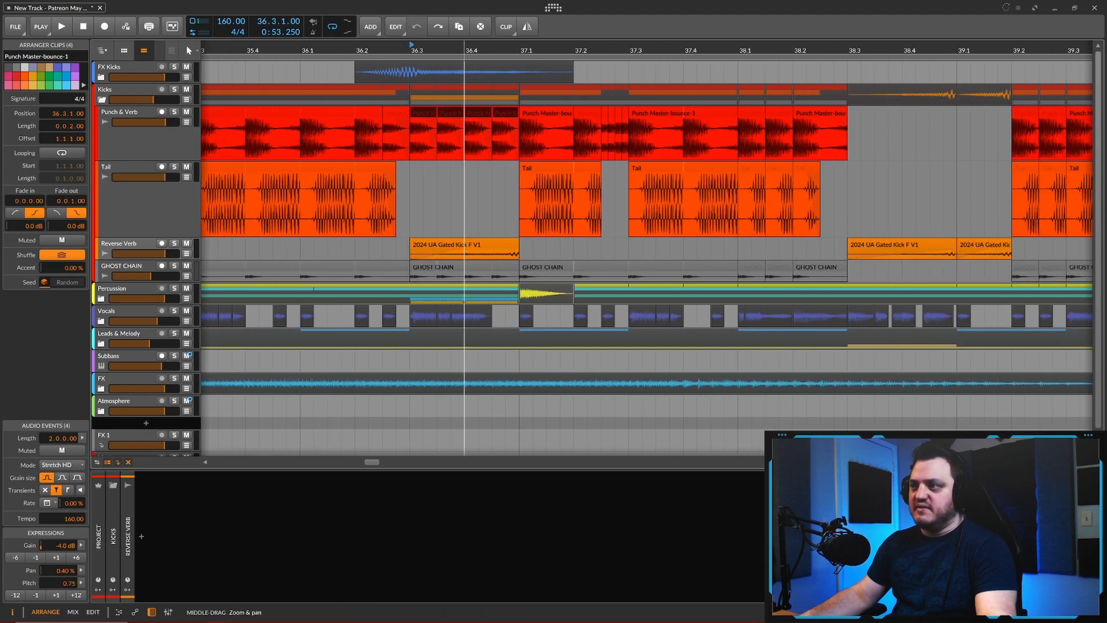
pyautogui.scroll(1, 464, 208)
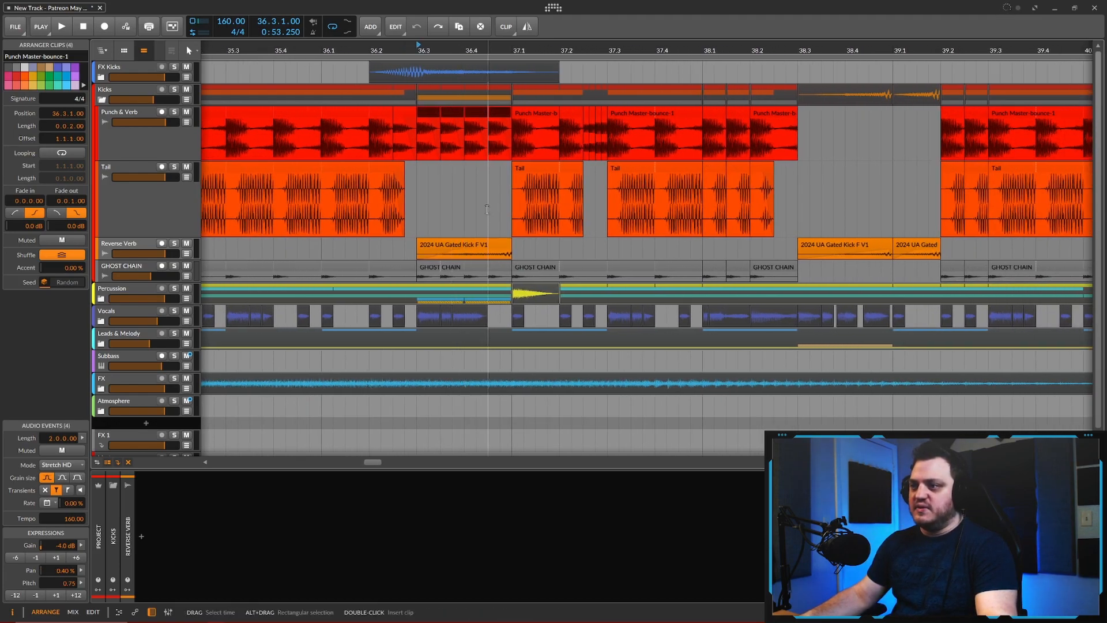
# Step: Return to the Reverse Verb clip at 36.3 and examine where reverse verbs fill the Tail gaps across bars 35 to 42
pyautogui.click(460, 252)
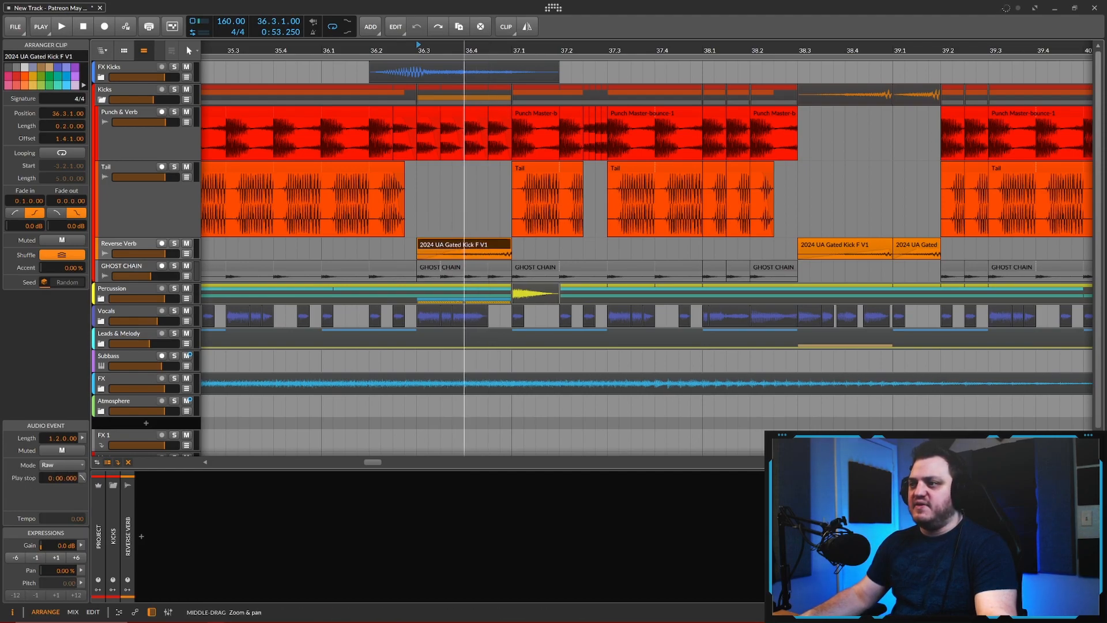
pyautogui.scroll(-1, 464, 202)
pyautogui.scroll(-1, 481, 202)
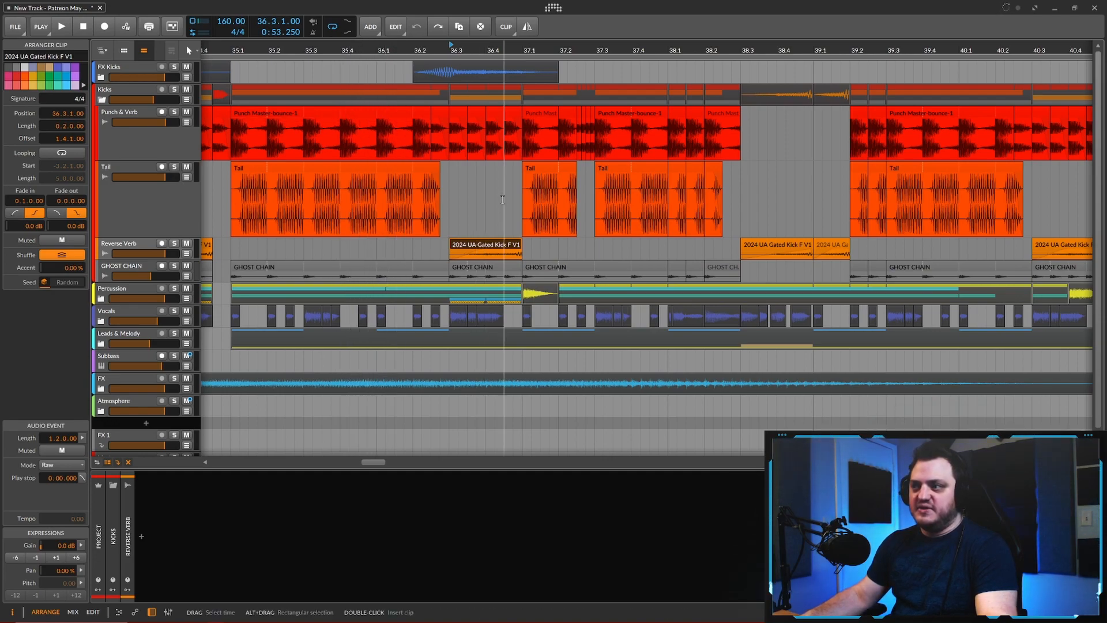
pyautogui.scroll(1, 504, 202)
pyautogui.scroll(1, 505, 213)
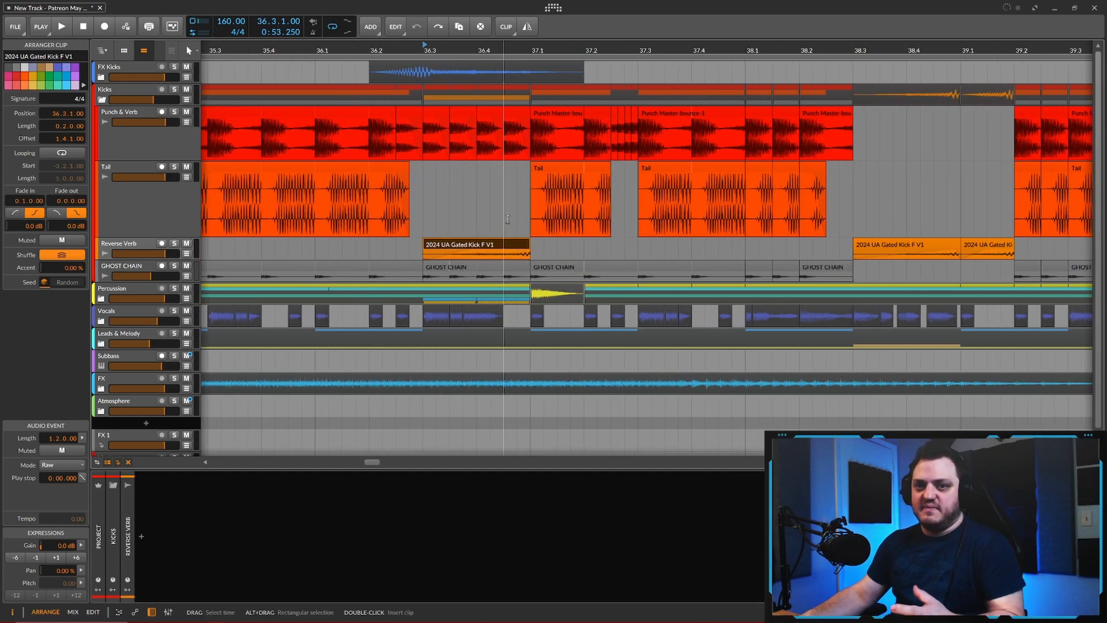
pyautogui.scroll(-2, 502, 204)
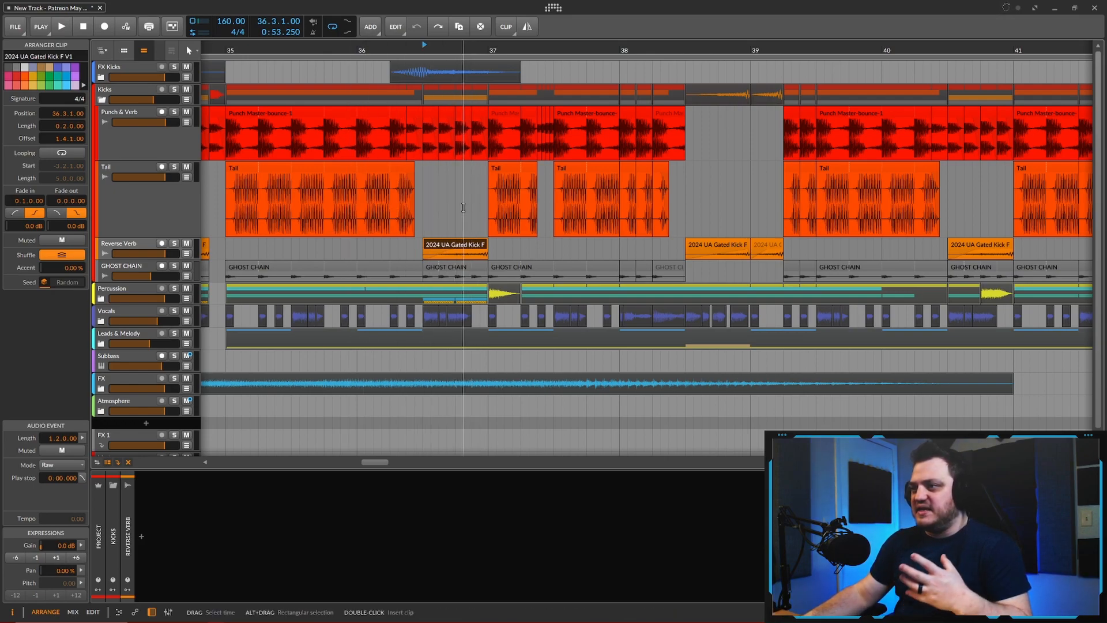
pyautogui.scroll(-2, 463, 207)
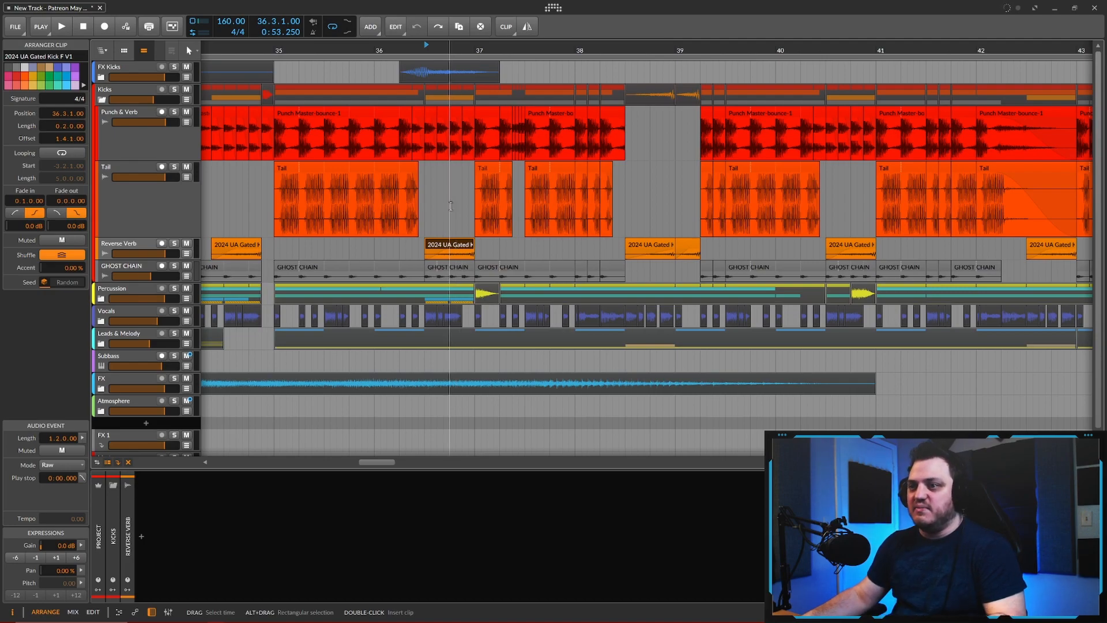
# Step: Select the Reverse Verb clip at 38.3 and examine how it fills the kick gap leading towards bar 39
pyautogui.scroll(2, 451, 204)
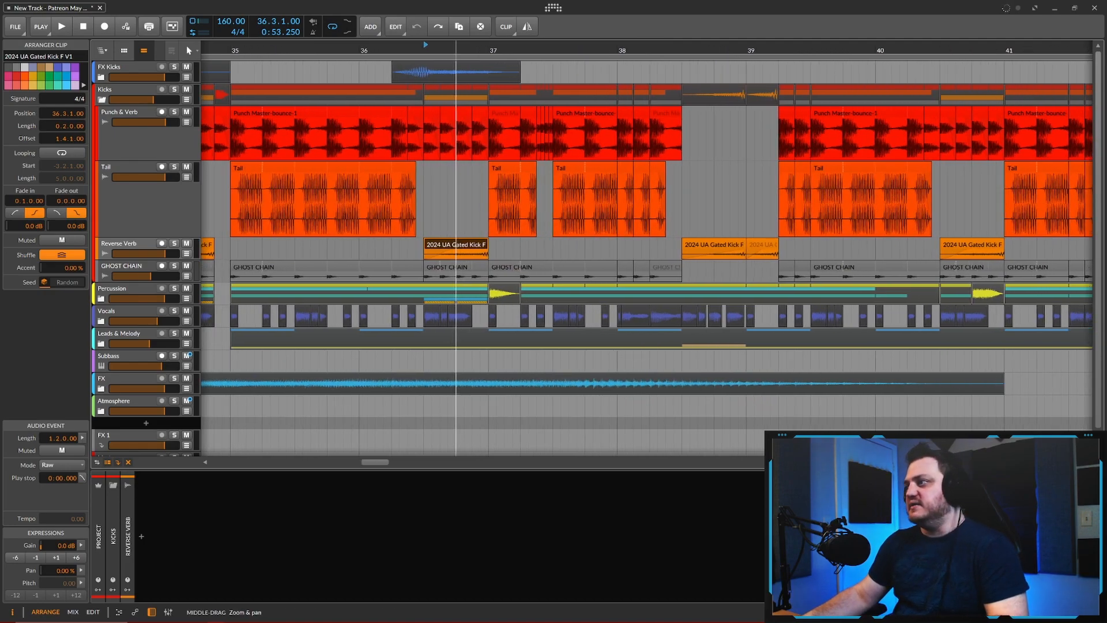
pyautogui.scroll(-2, 456, 205)
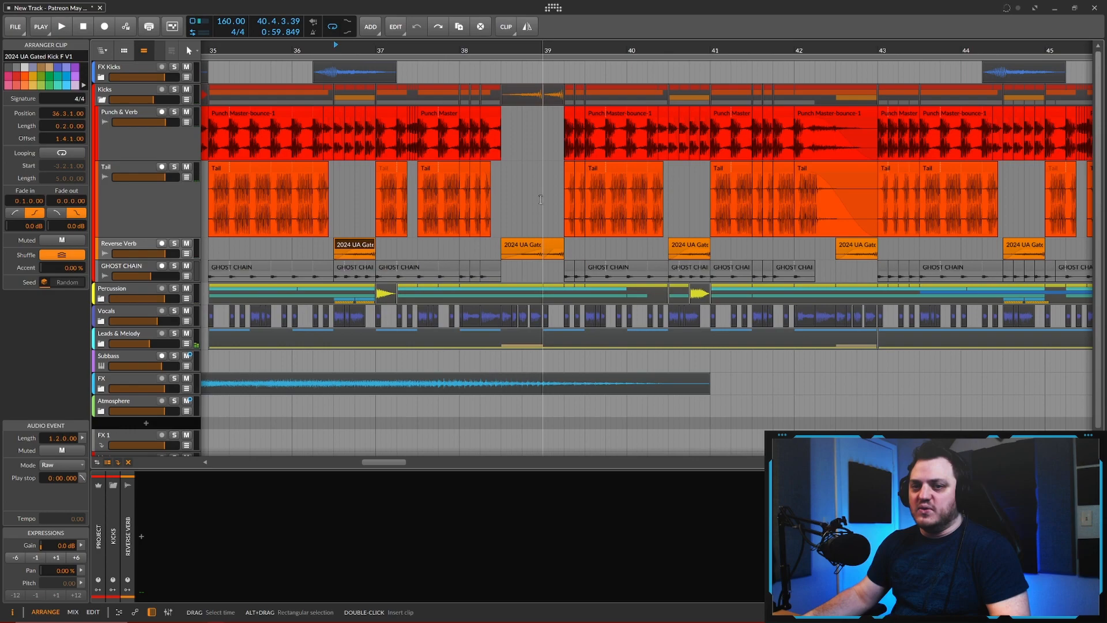
pyautogui.scroll(3, 541, 200)
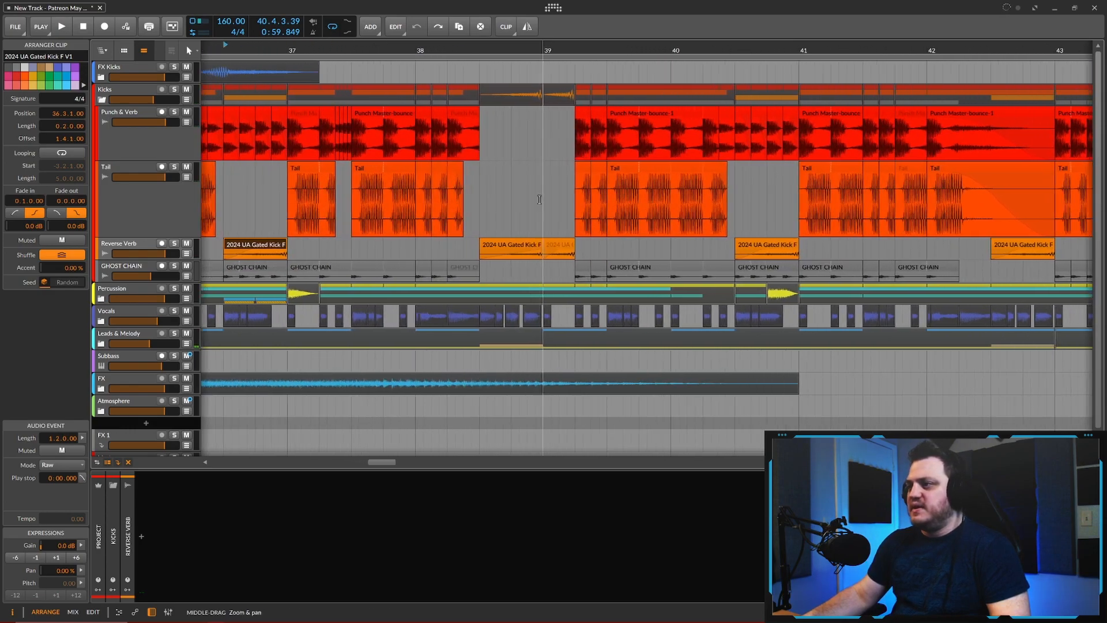
pyautogui.scroll(-3, 508, 119)
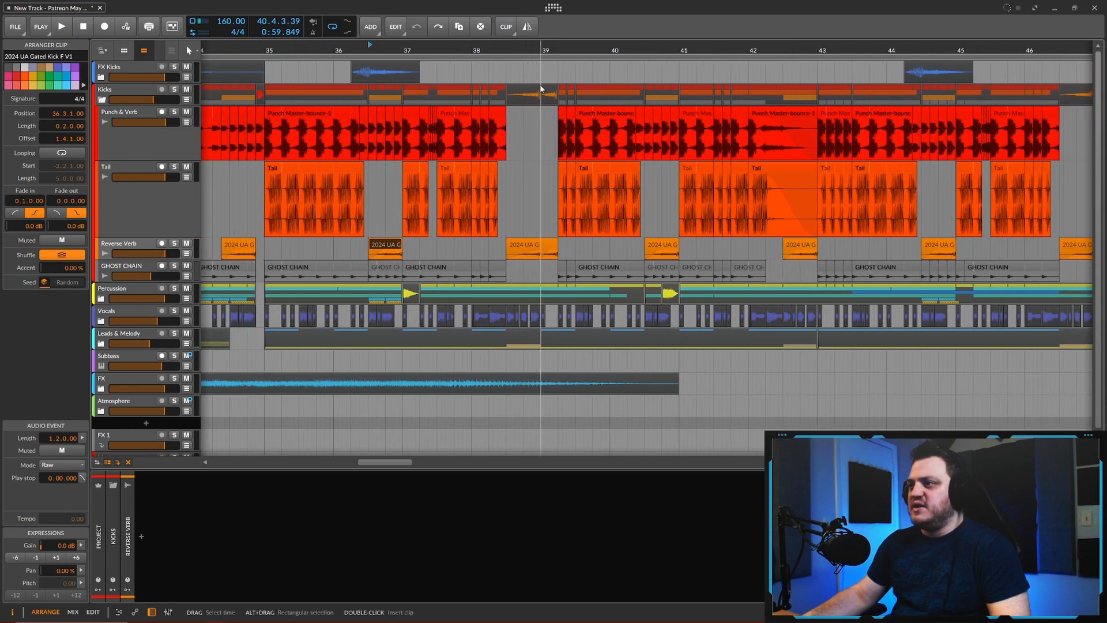
pyautogui.click(531, 244)
pyautogui.scroll(2, 531, 242)
pyautogui.scroll(1, 535, 247)
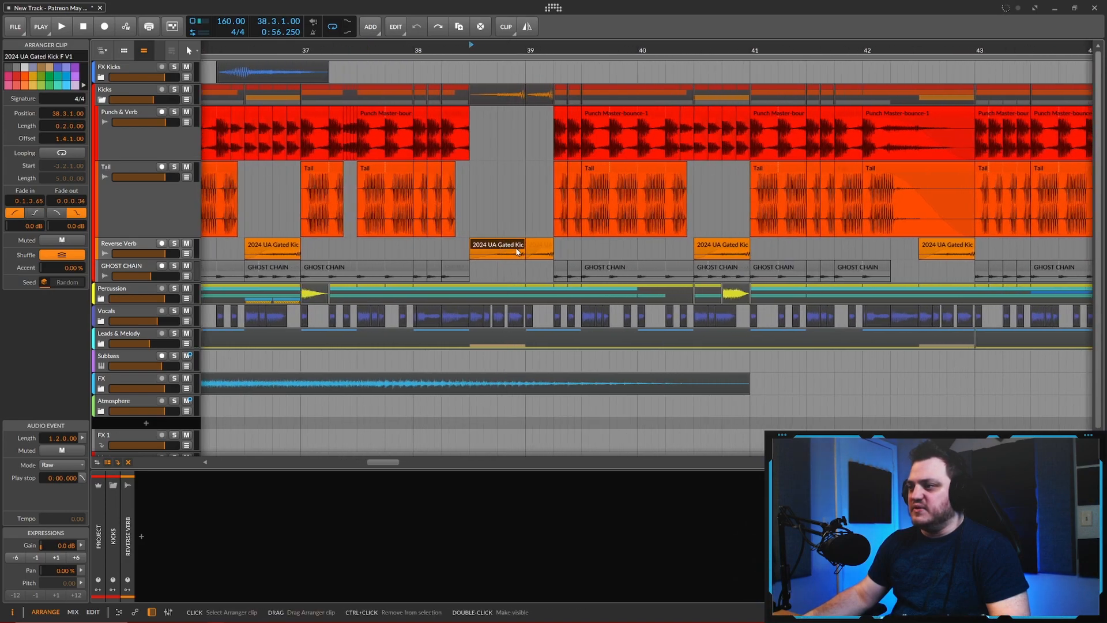
# Step: Select the short Reverse Verb clip at 39.1 and examine how it leads into the kicks returning after the gap
pyautogui.click(539, 245)
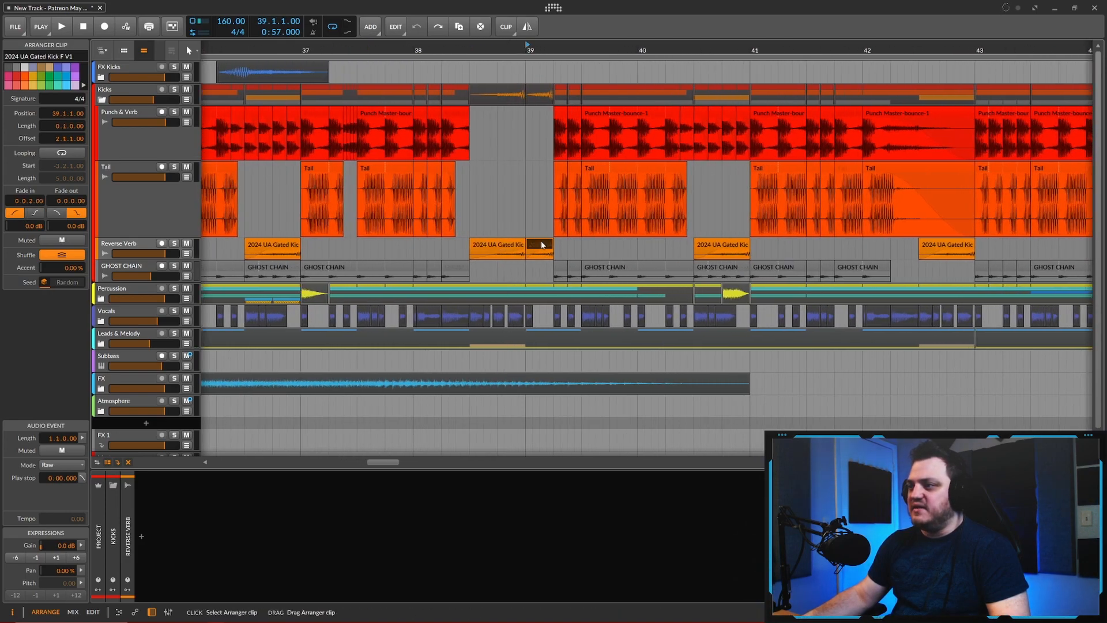
pyautogui.scroll(1, 555, 247)
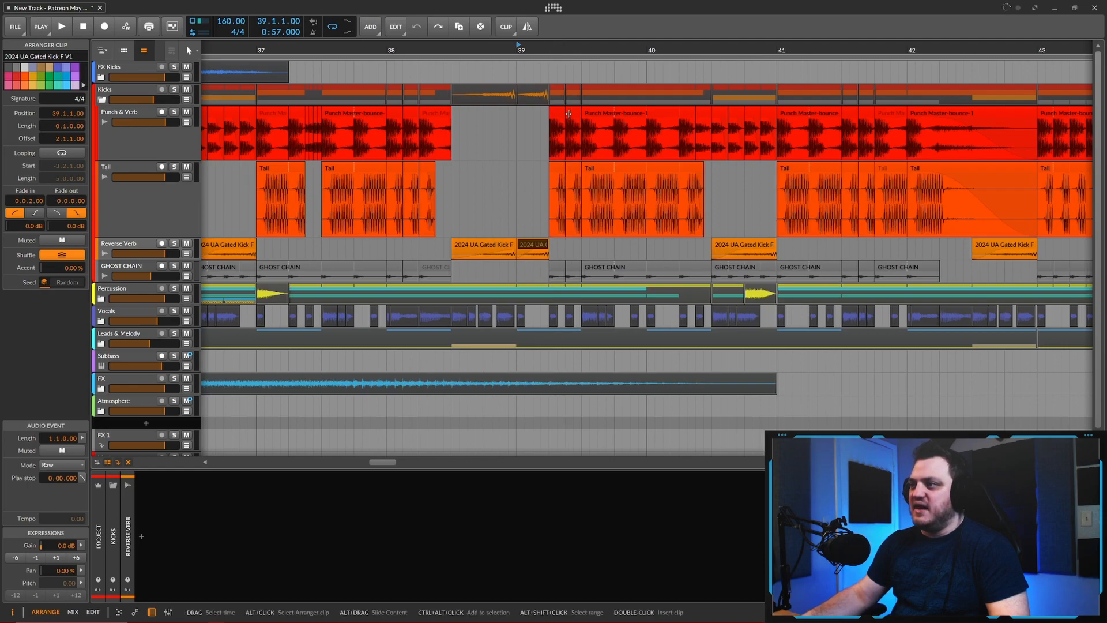
pyautogui.scroll(-2, 536, 164)
pyautogui.scroll(-1, 479, 164)
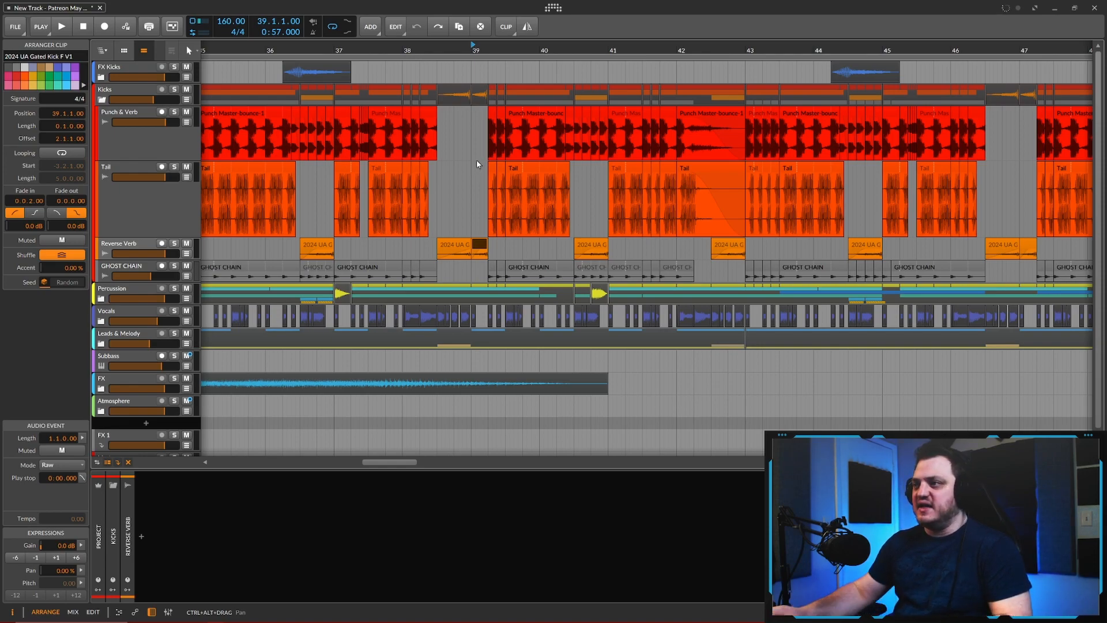
pyautogui.scroll(1, 476, 161)
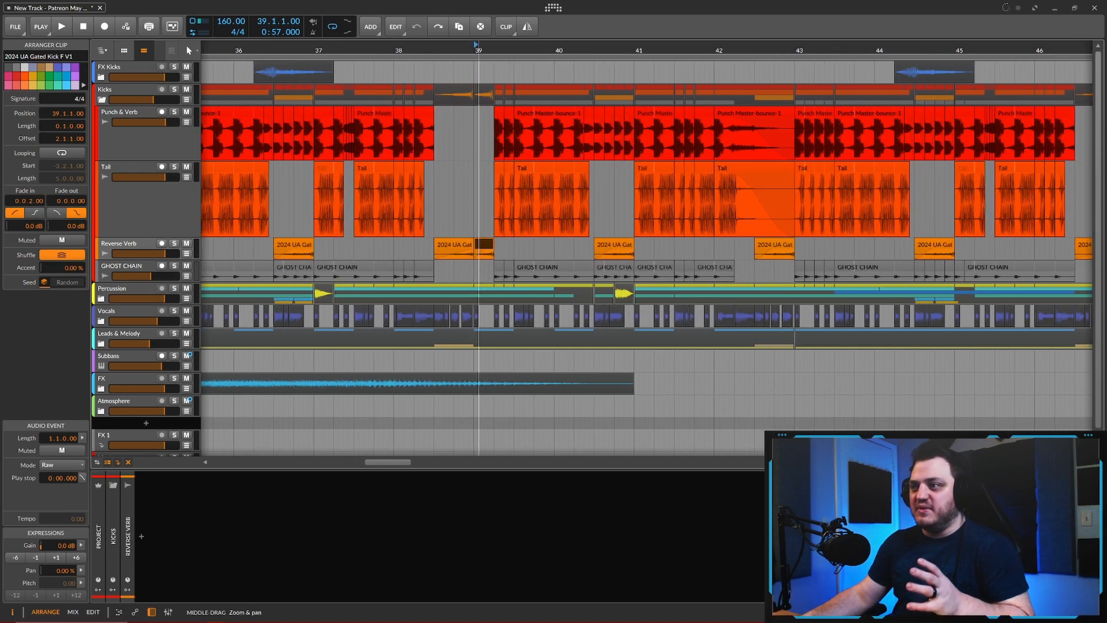
pyautogui.scroll(1, 483, 169)
pyautogui.scroll(-3, 483, 169)
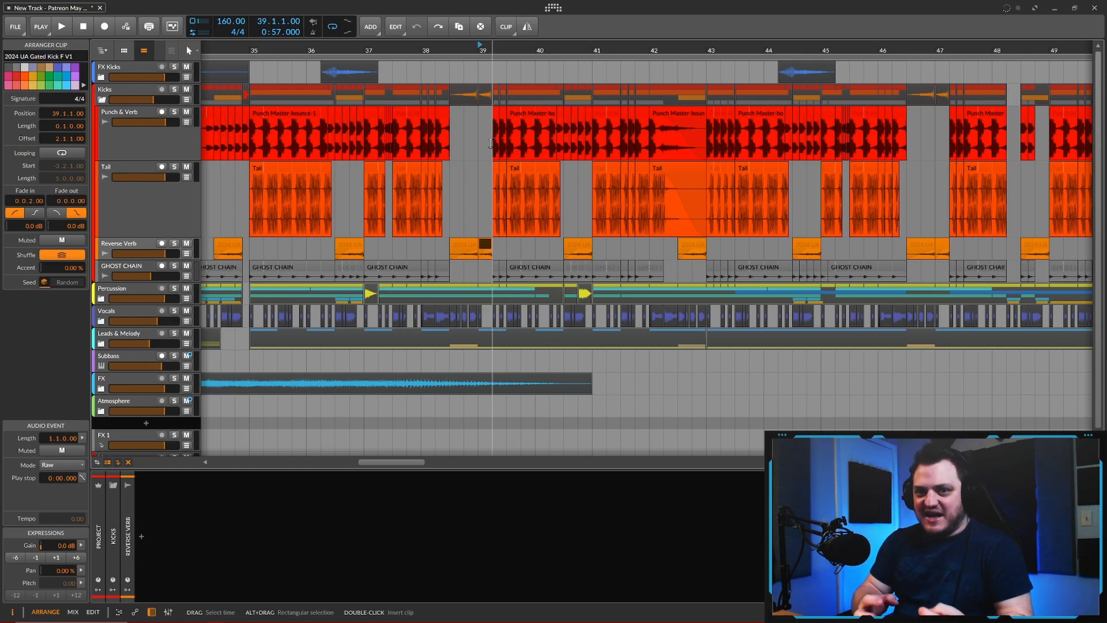
pyautogui.moveTo(474, 154); pyautogui.dragTo(483, 227)
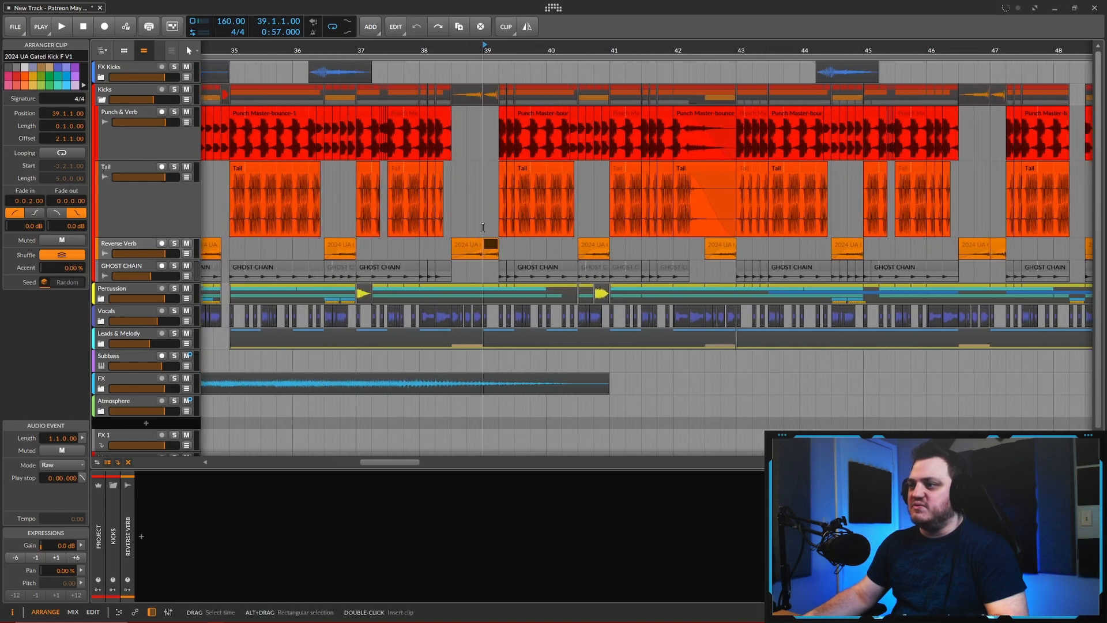
pyautogui.click(490, 247)
pyautogui.scroll(-3, 490, 247)
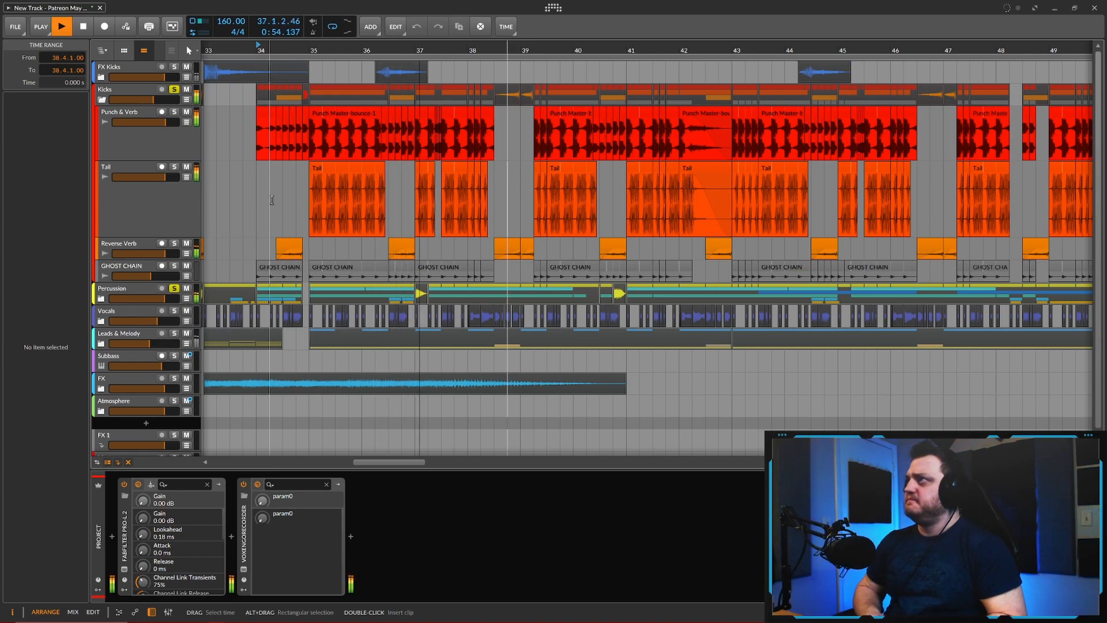
# Step: Stop playback and take the Percussion and Leads & Melody groups out of solo
pyautogui.click(83, 27)
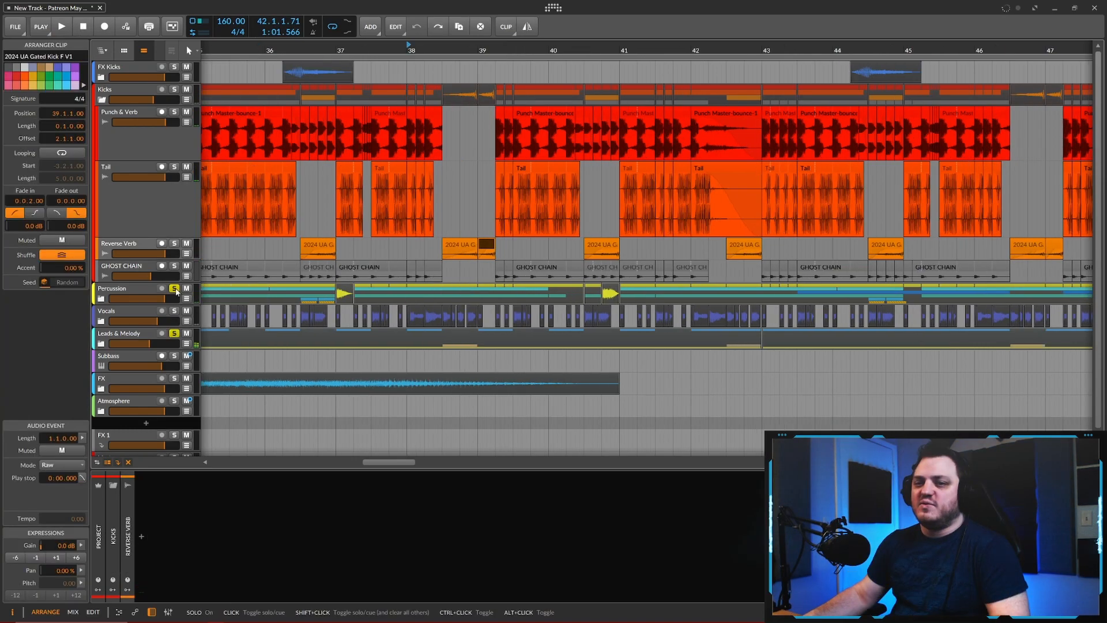
pyautogui.click(174, 288)
pyautogui.click(174, 333)
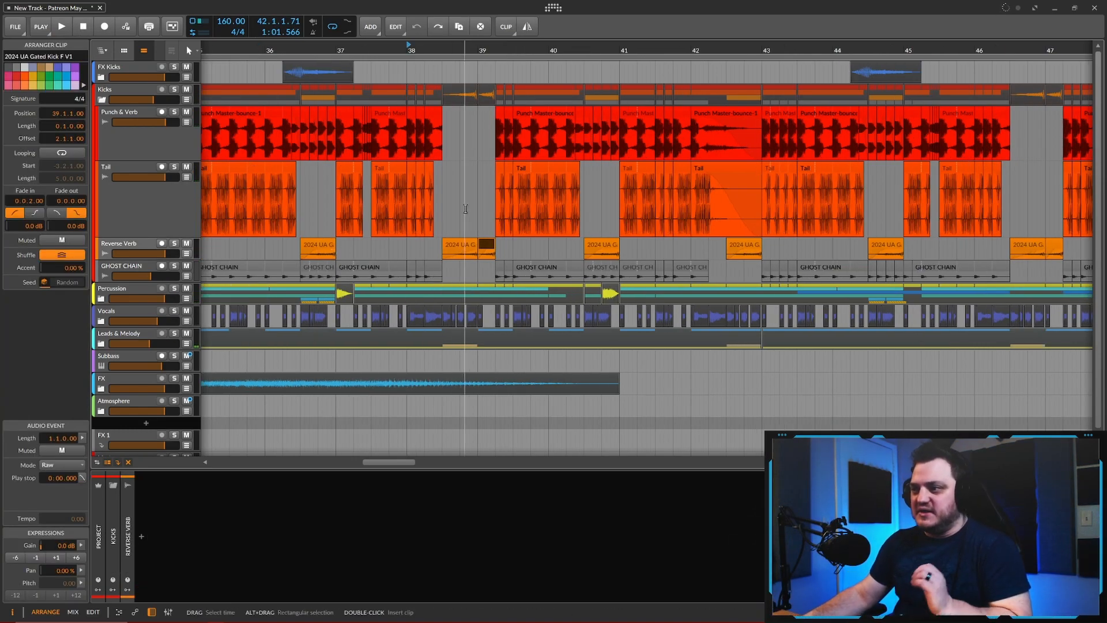
# Step: Select the GHOST CHAIN track to show its device chain
pyautogui.scroll(-5, 466, 209)
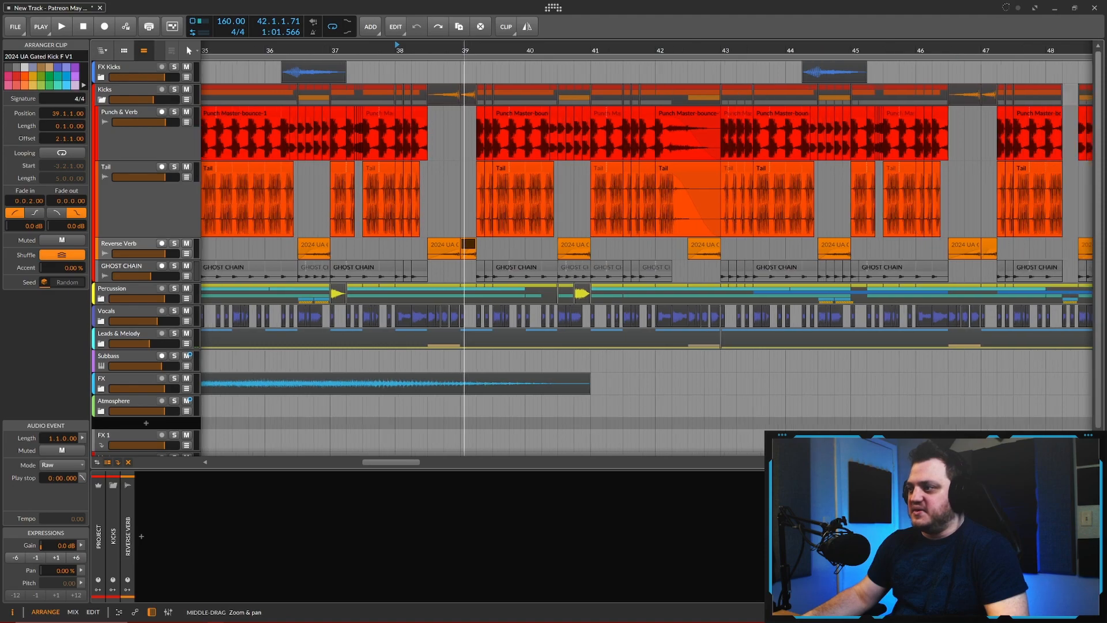
pyautogui.scroll(1, 565, 248)
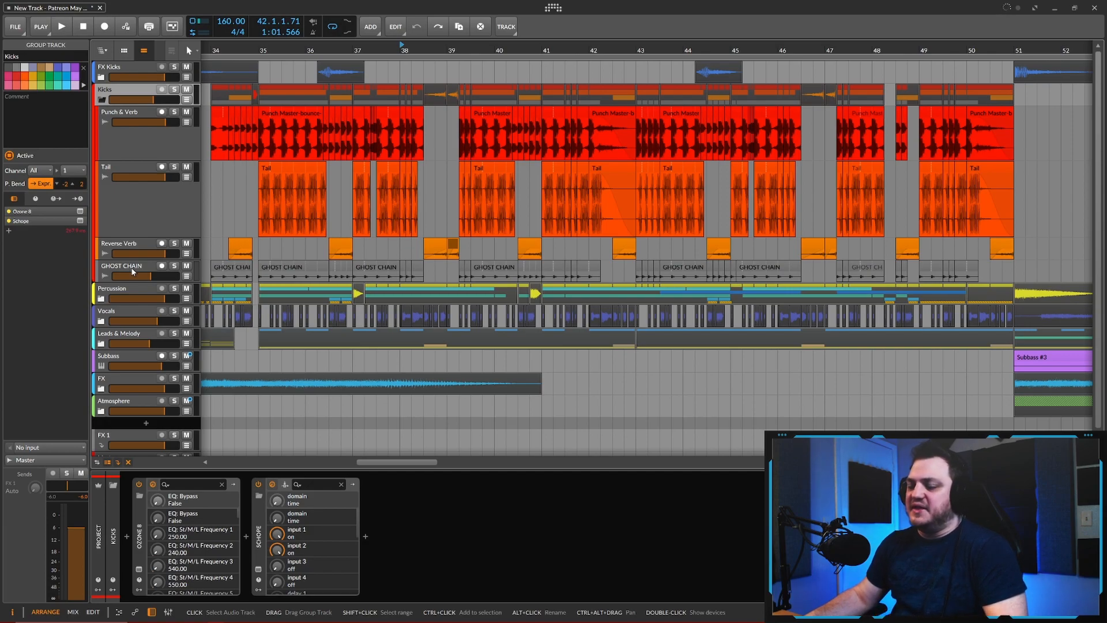
pyautogui.click(135, 265)
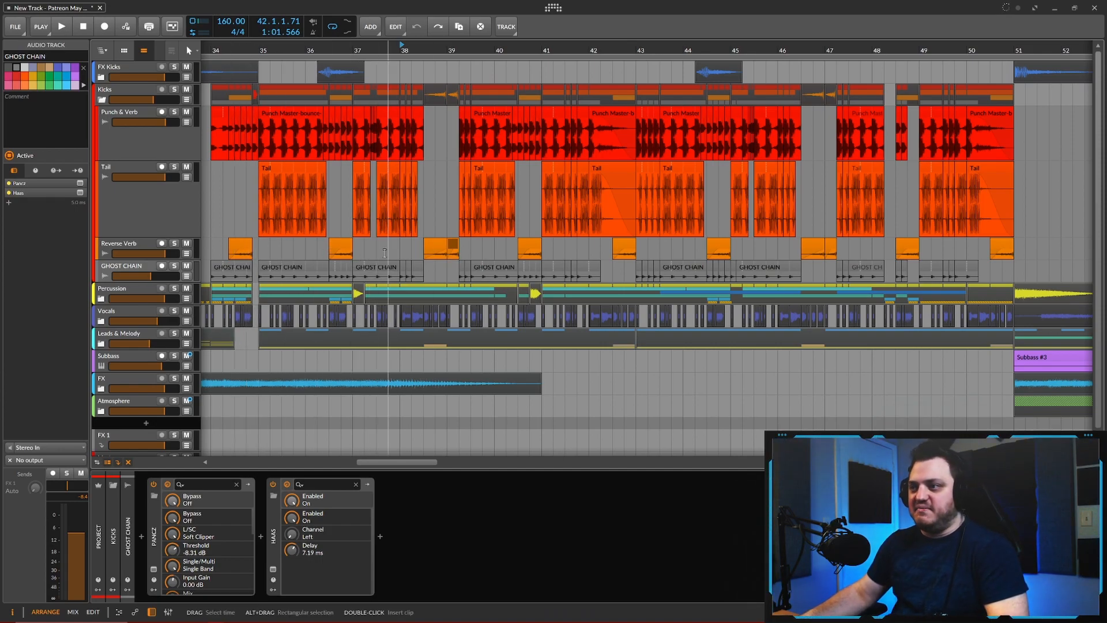
# Step: Compare the GHOST CHAIN clips with the Punch & Verb and Tail kick patterns across bars 34 to 50
pyautogui.scroll(-3, 385, 250)
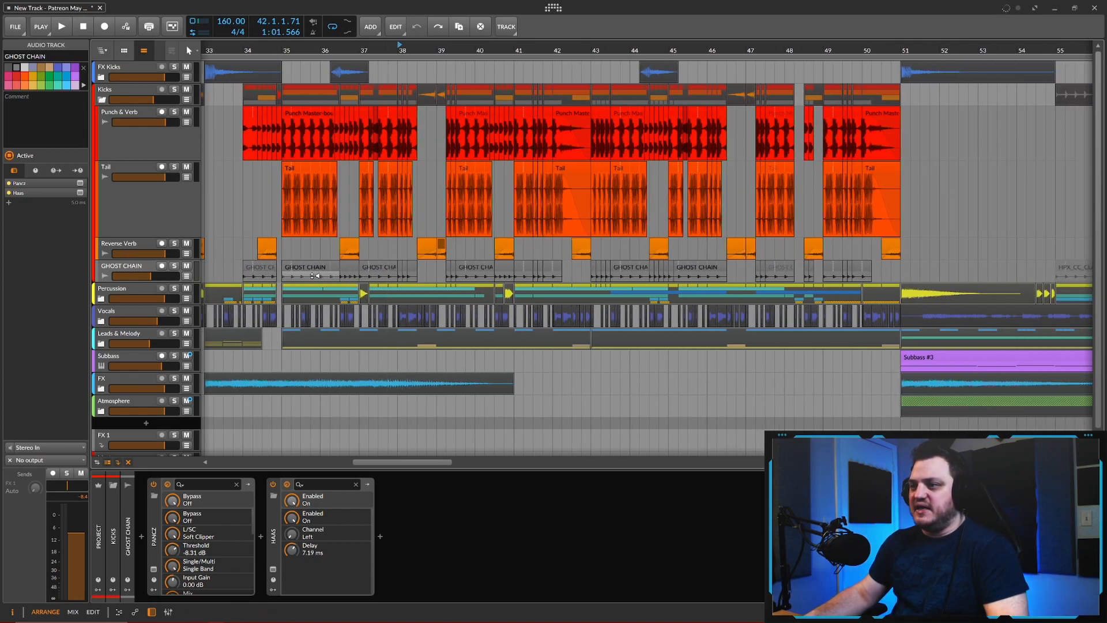
pyautogui.scroll(5, 312, 275)
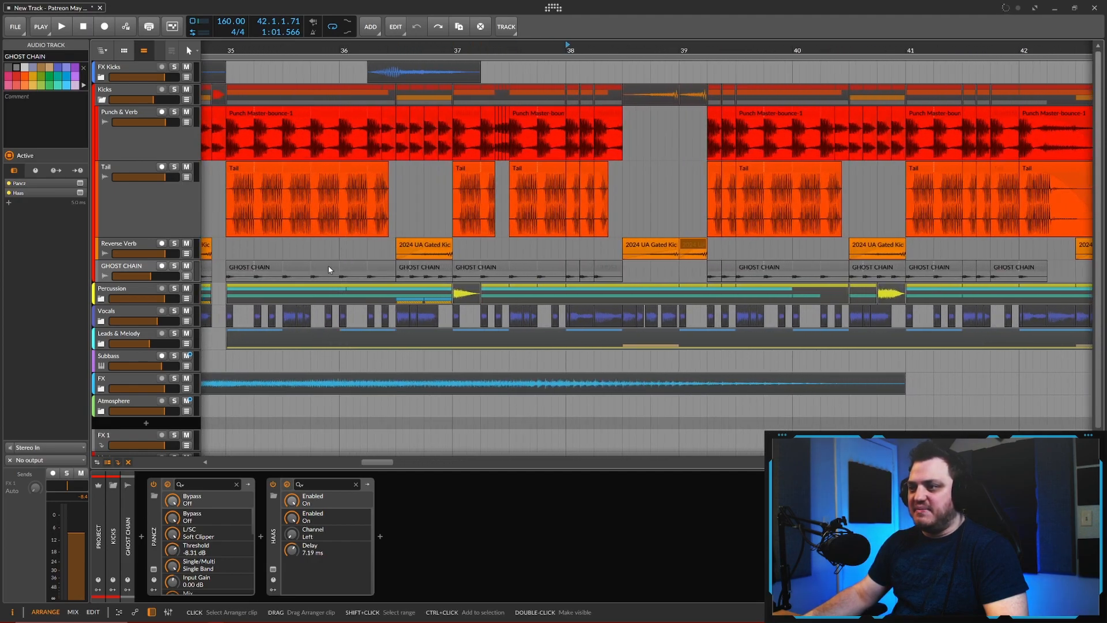
pyautogui.scroll(-5, 325, 254)
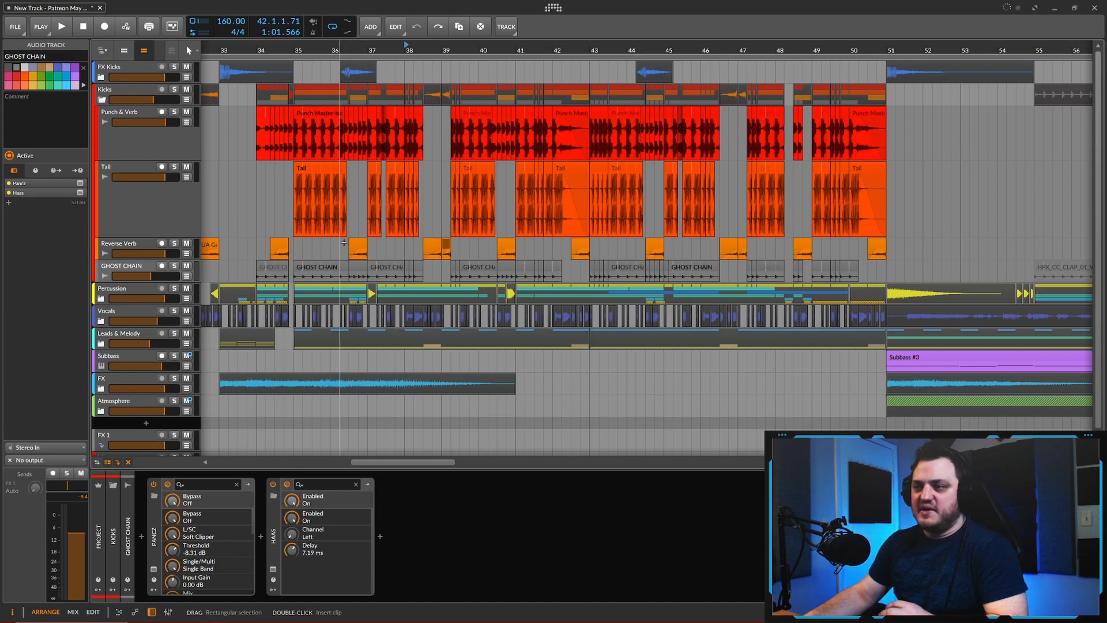
pyautogui.scroll(2, 343, 243)
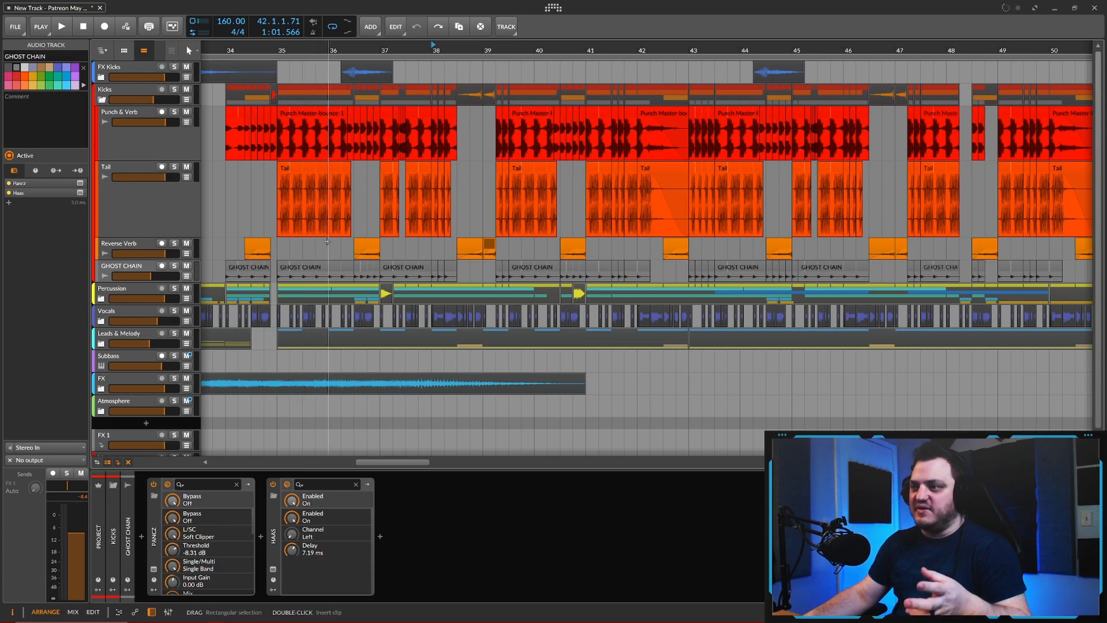
pyautogui.scroll(1, 353, 251)
pyautogui.scroll(-1, 365, 231)
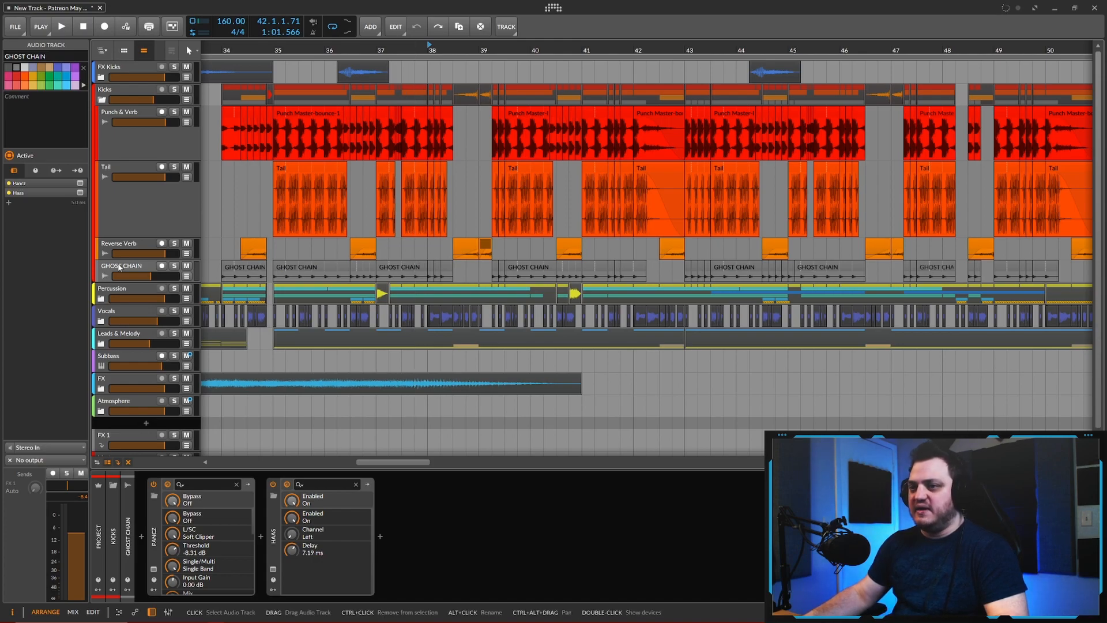
pyautogui.moveTo(436, 252); pyautogui.dragTo(420, 252)
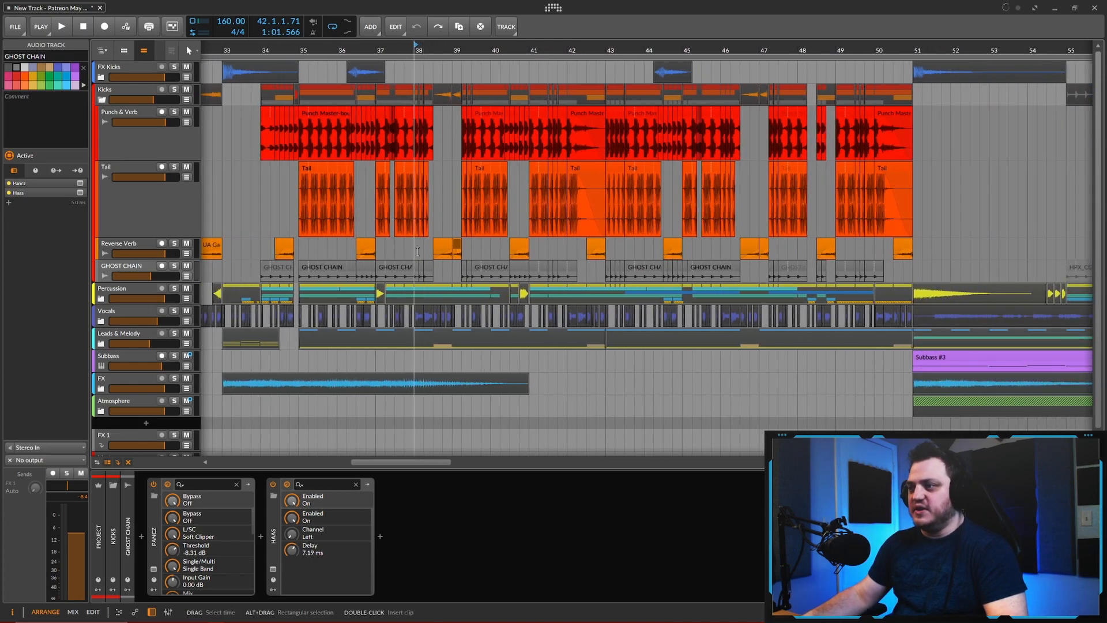
pyautogui.scroll(3, 418, 251)
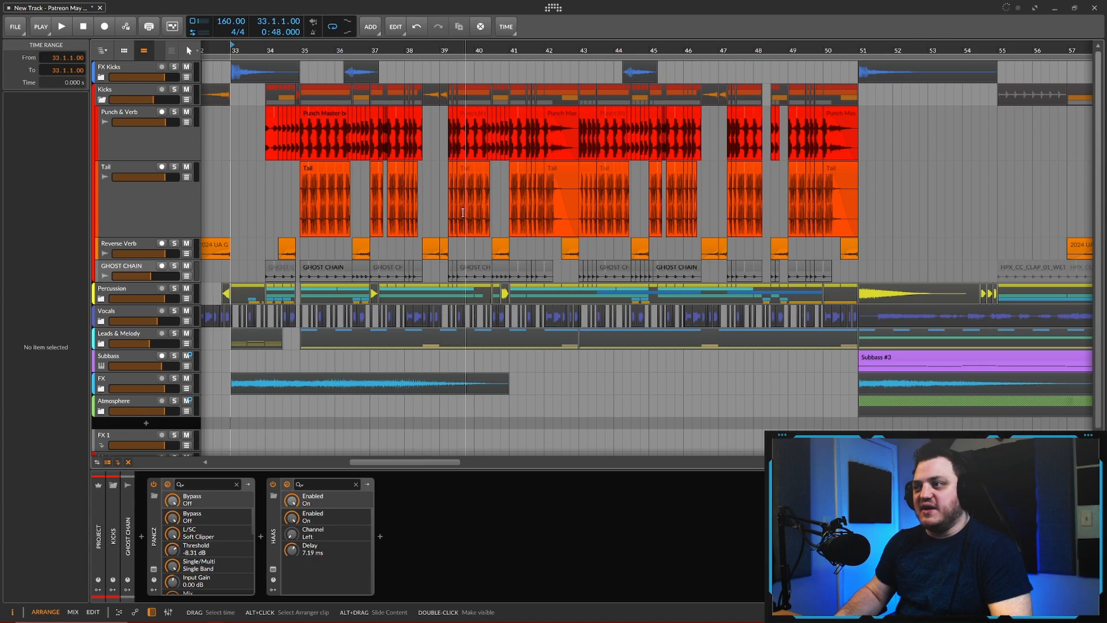
# Step: Expand the Vocals group to reveal its child tracks and solo the group
pyautogui.scroll(-1, 246, 247)
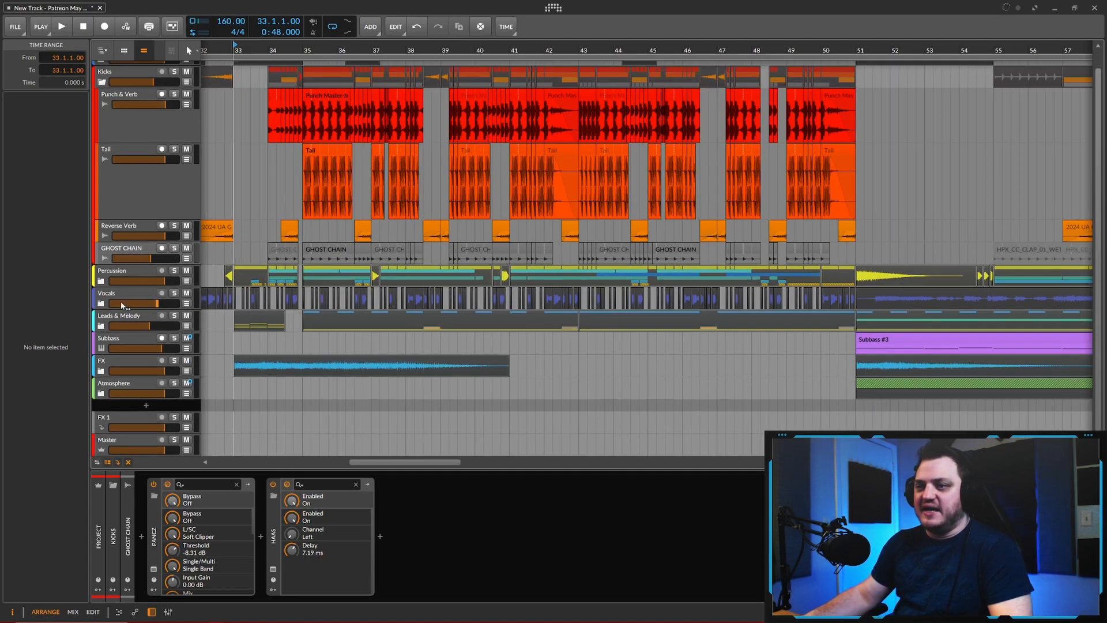
pyautogui.click(101, 304)
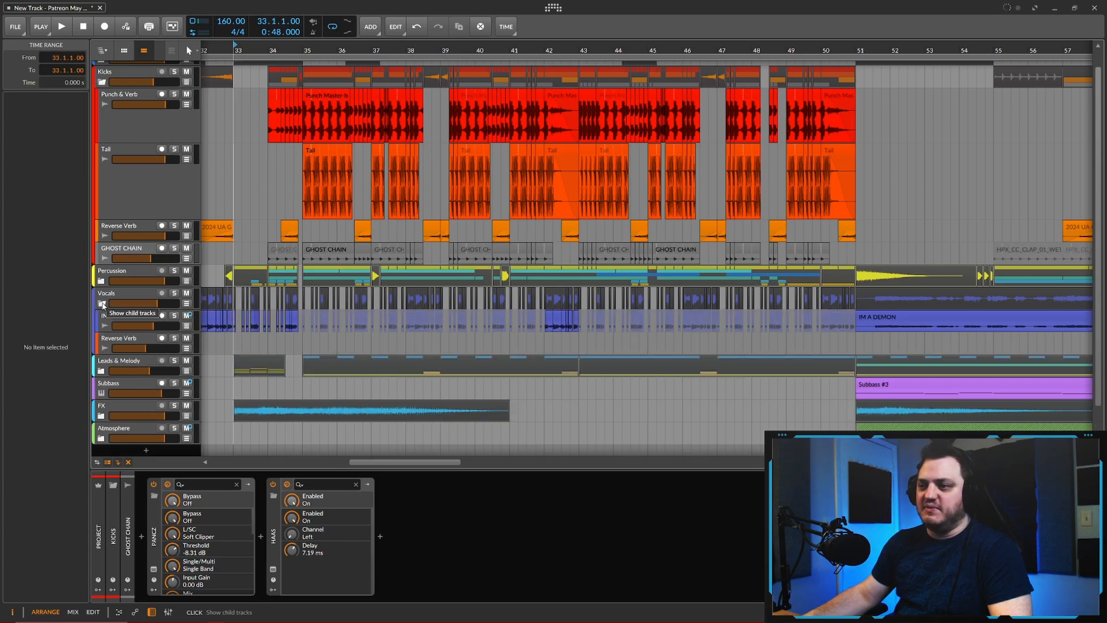
pyautogui.click(174, 293)
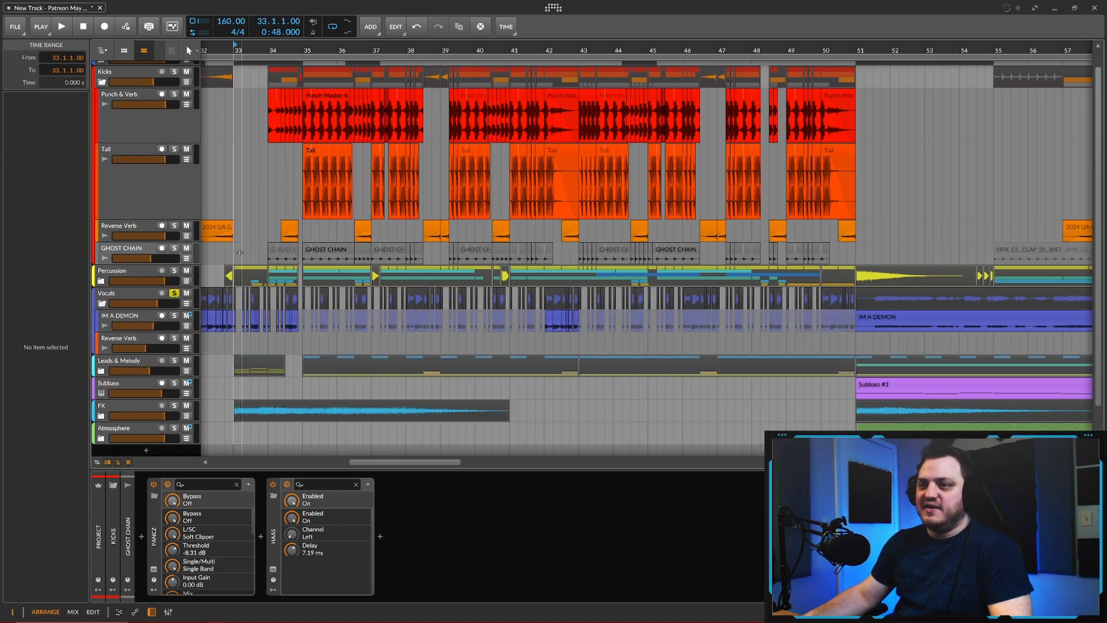
# Step: Examine the chopped IM A DEMON vocal clips from bar 32 onward against the kick arrangement
pyautogui.hscroll(-2, 646, 248)
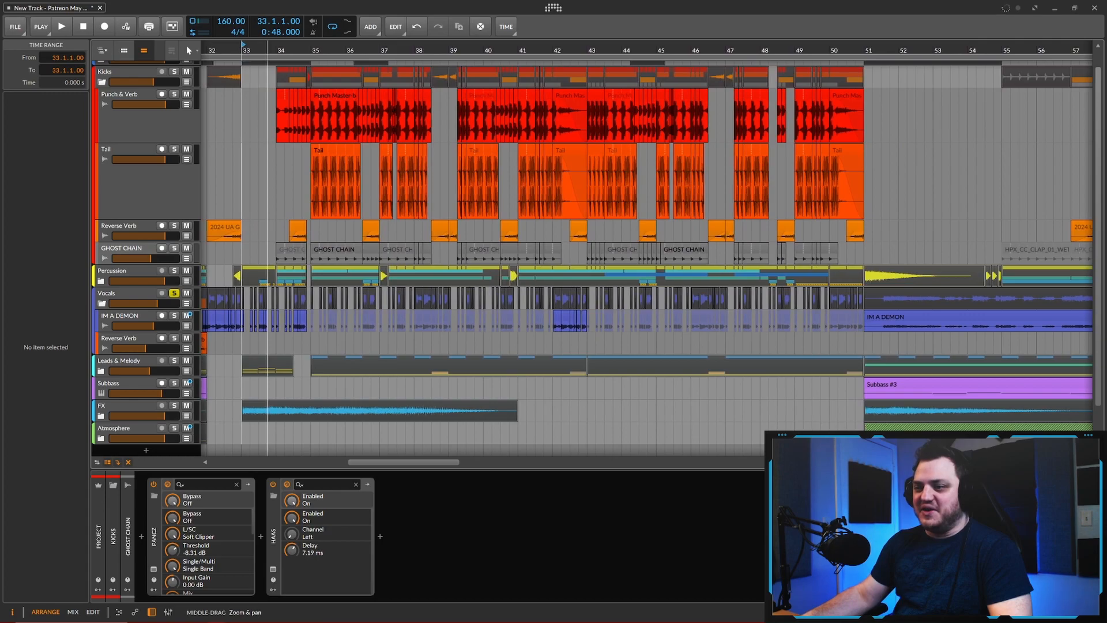
pyautogui.scroll(-5, 268, 248)
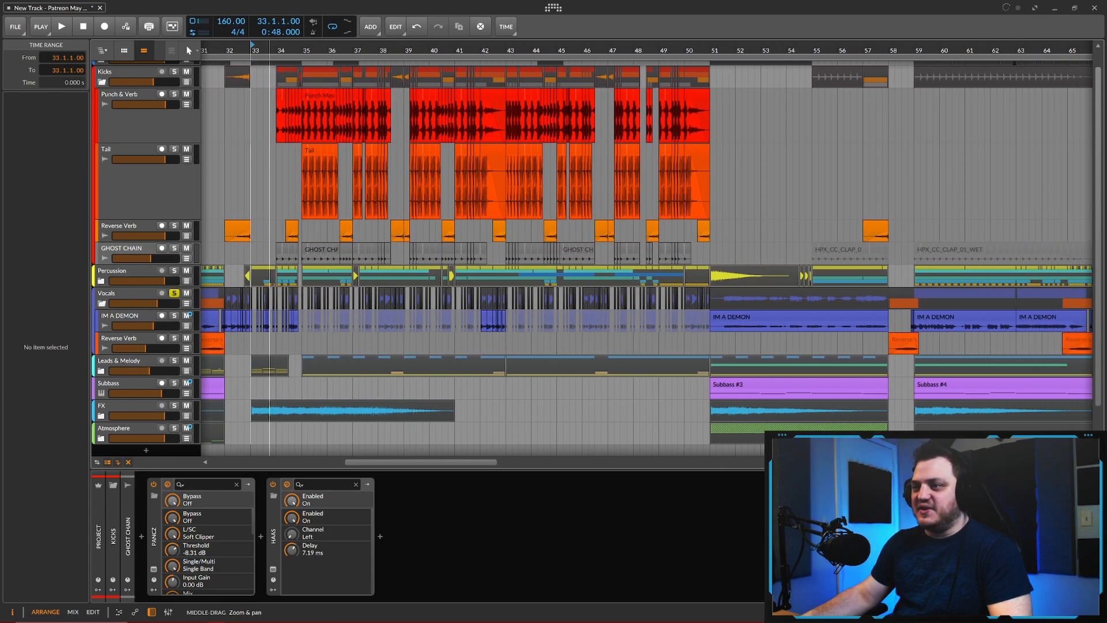
pyautogui.scroll(-1, 274, 233)
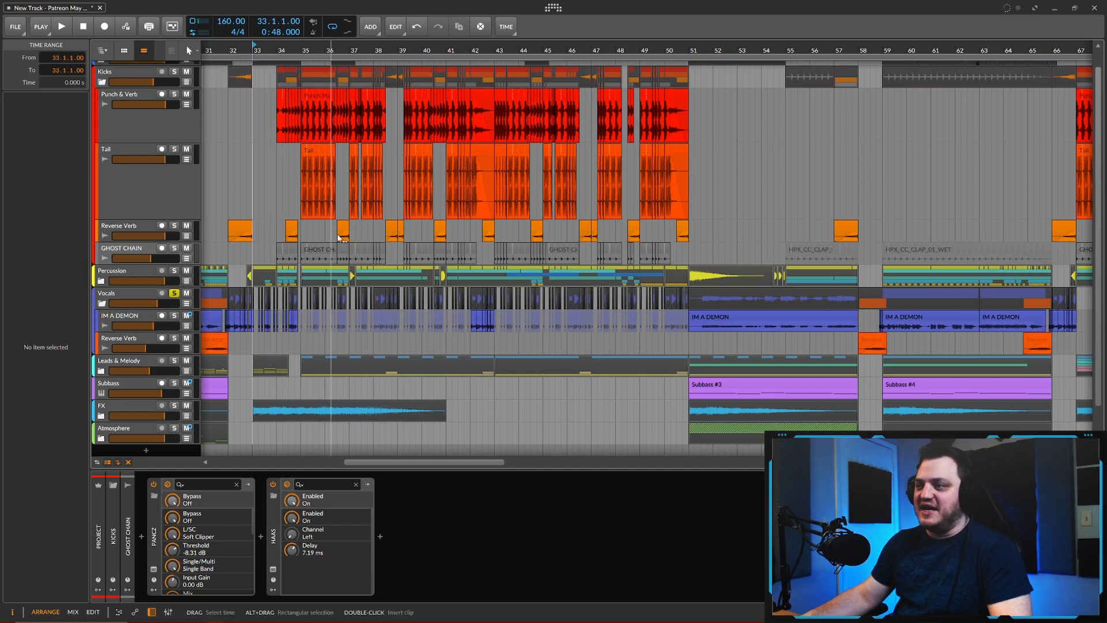
pyautogui.scroll(5, 337, 234)
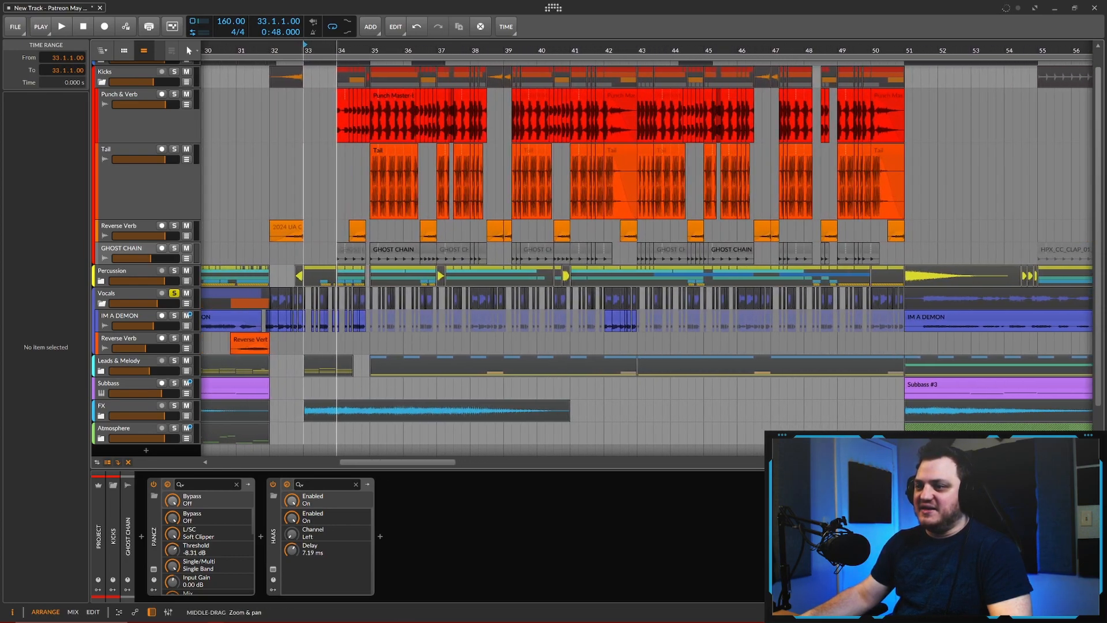
pyautogui.scroll(4, 337, 234)
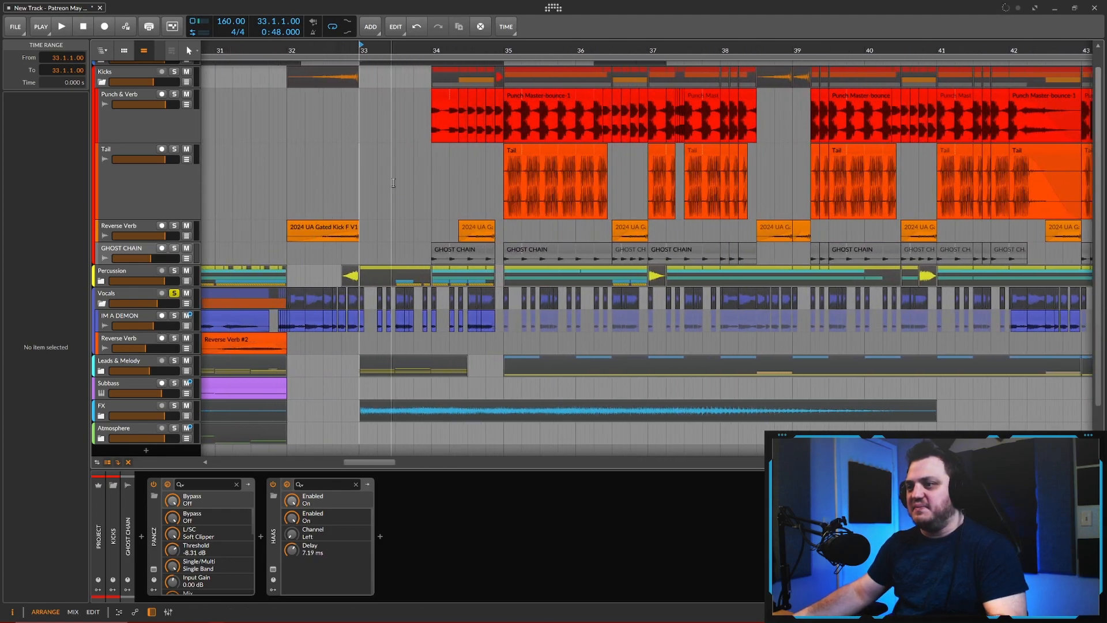
# Step: Play the soloed Vocals group from bar 27 through the chopped section and stop in bar 35
pyautogui.scroll(-3, 387, 179)
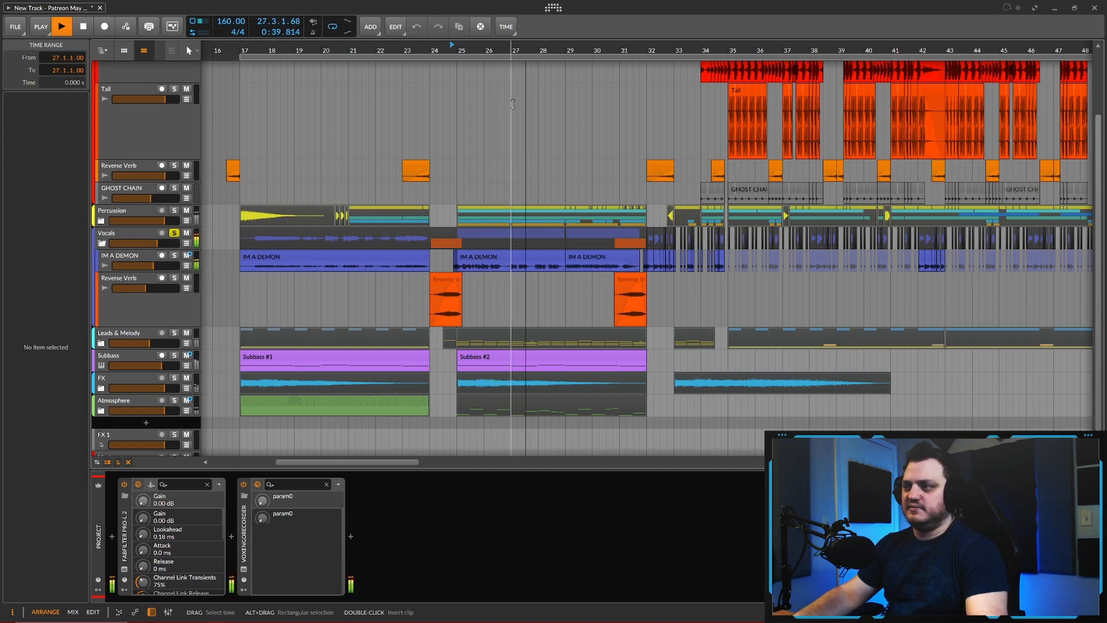
pyautogui.moveTo(598, 109); pyautogui.dragTo(512, 116)
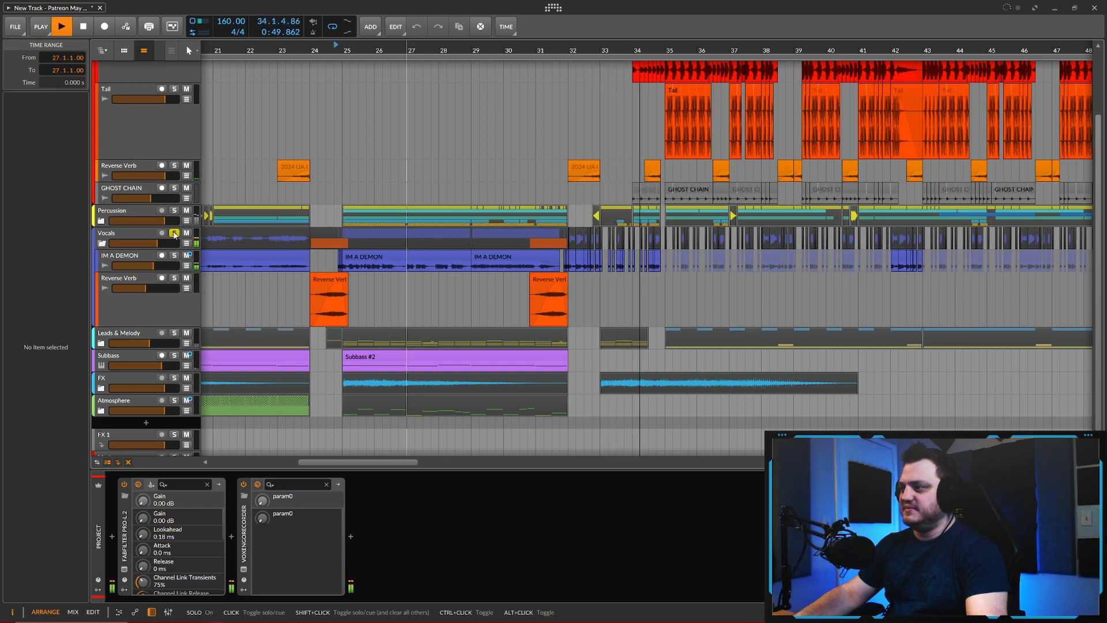
pyautogui.press('space')
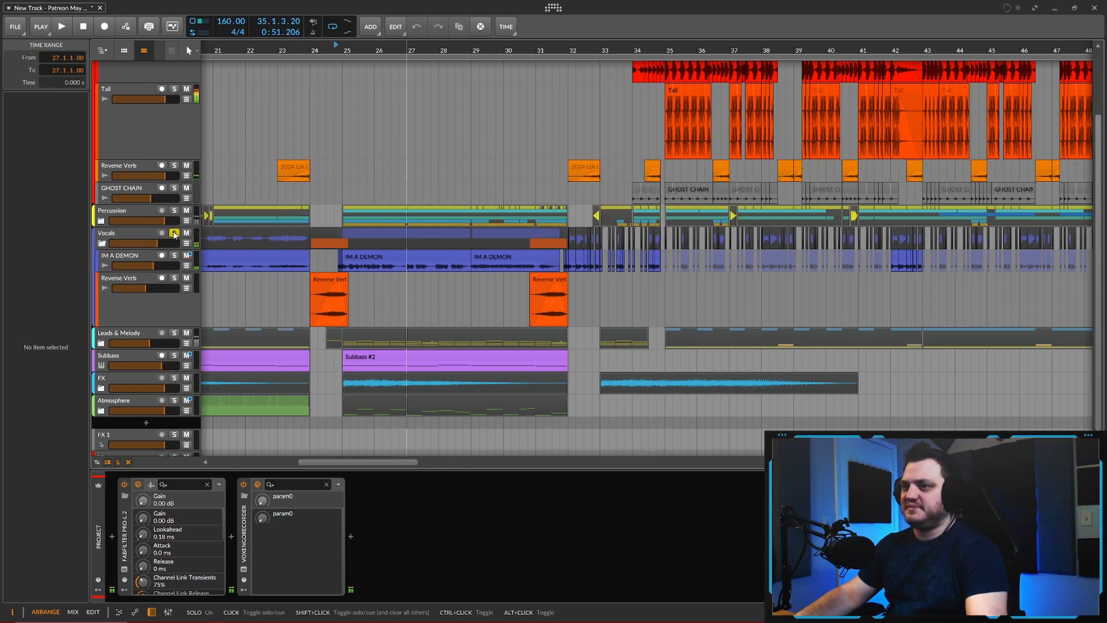
# Step: Unsolo the Vocals group and select the four short IM A DEMON slices just before bar 25
pyautogui.click(174, 234)
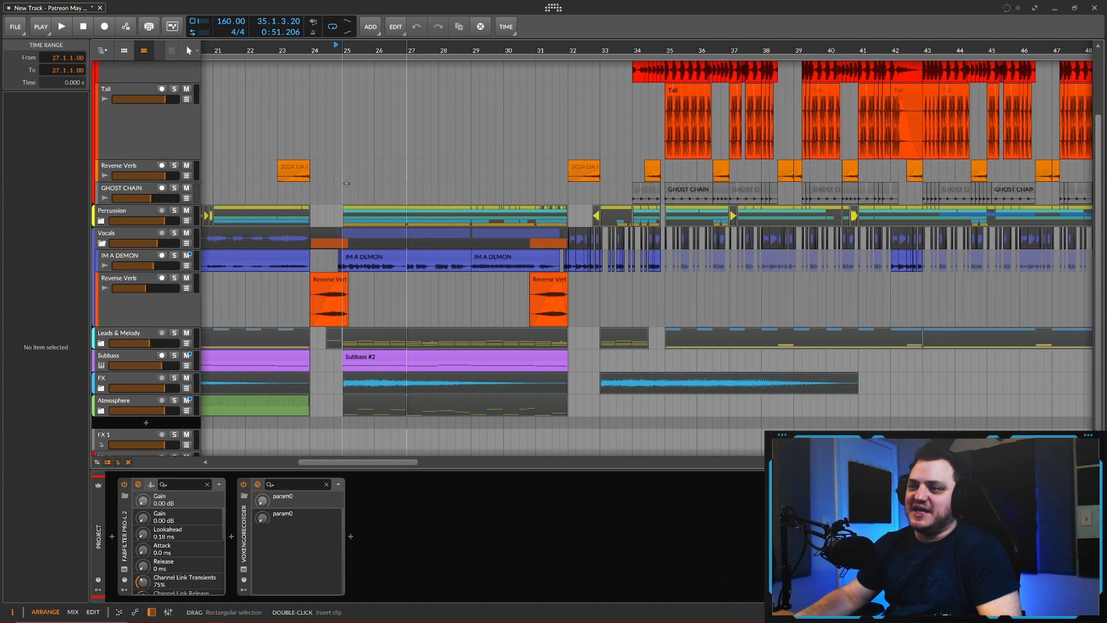
pyautogui.moveTo(375, 184)
pyautogui.mouseDown()
pyautogui.moveTo(385, 231)
pyautogui.moveTo(385, 186)
pyautogui.mouseUp()
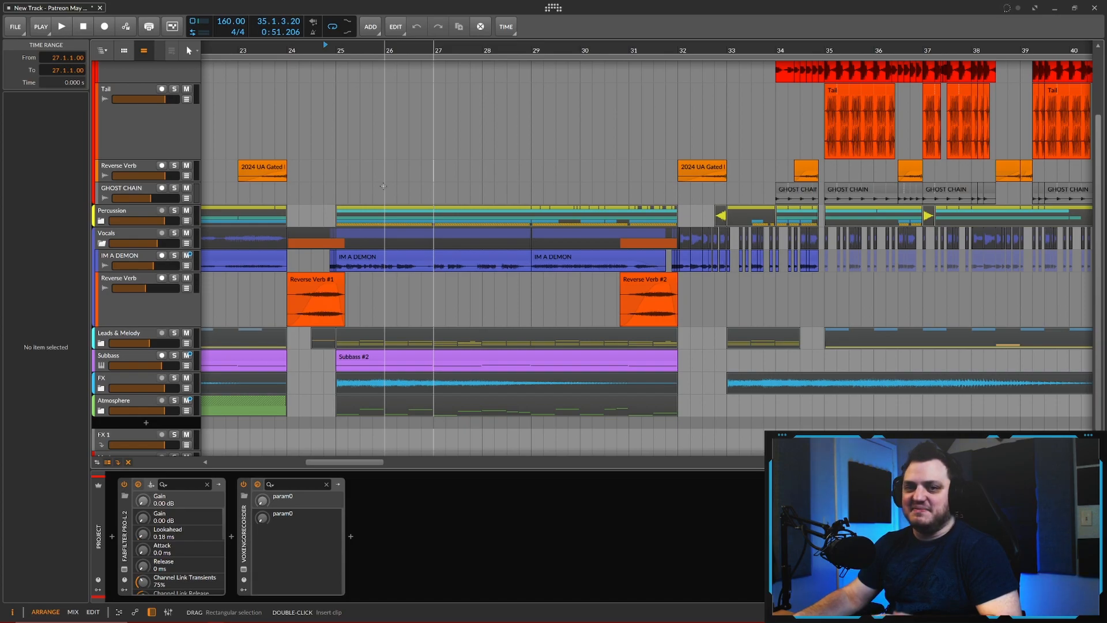
pyautogui.moveTo(324, 196); pyautogui.dragTo(354, 221)
pyautogui.moveTo(399, 256); pyautogui.dragTo(449, 256)
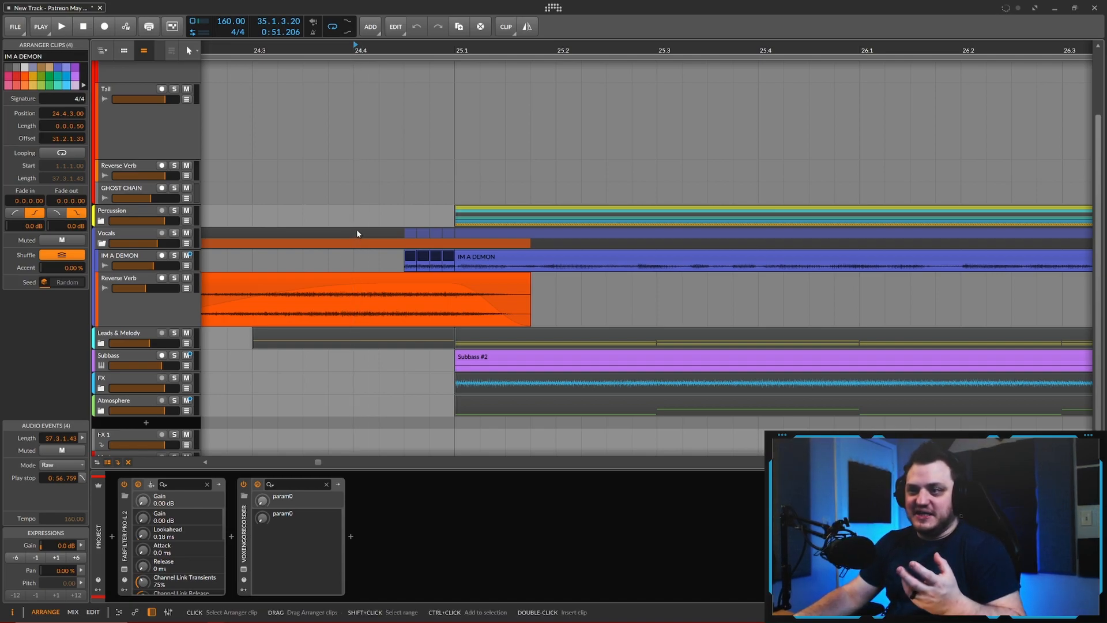
# Step: Play the full mix from bar 24 through the vocal stutter leading into bar 25, and stop in bar 25
pyautogui.scroll(-1, 380, 202)
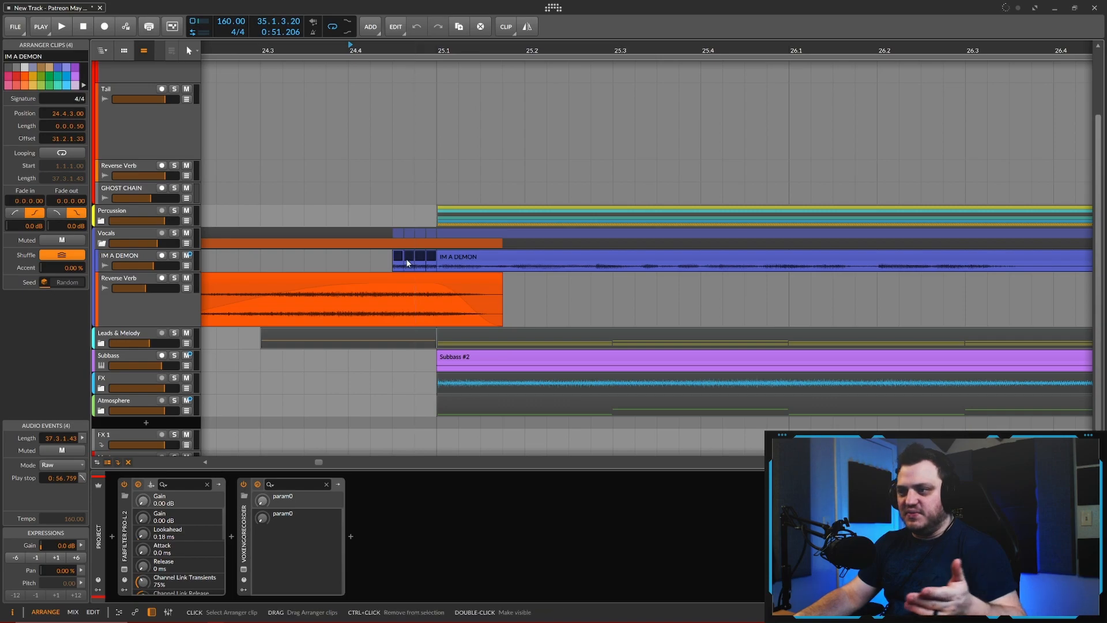
pyautogui.scroll(-1, 413, 219)
pyautogui.scroll(-2, 380, 130)
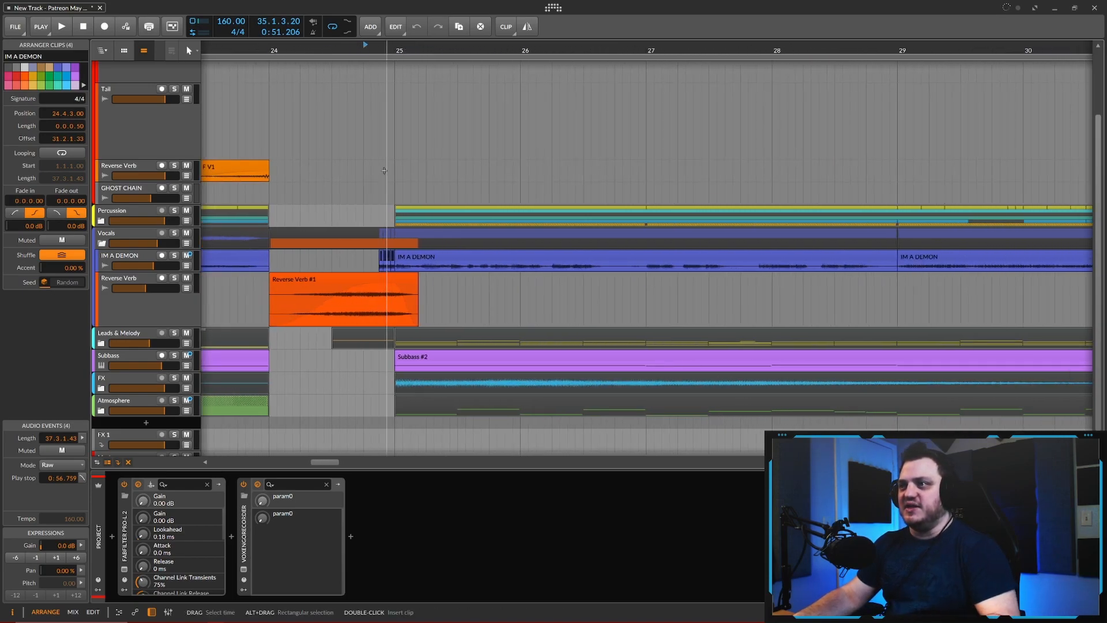
pyautogui.press('space')
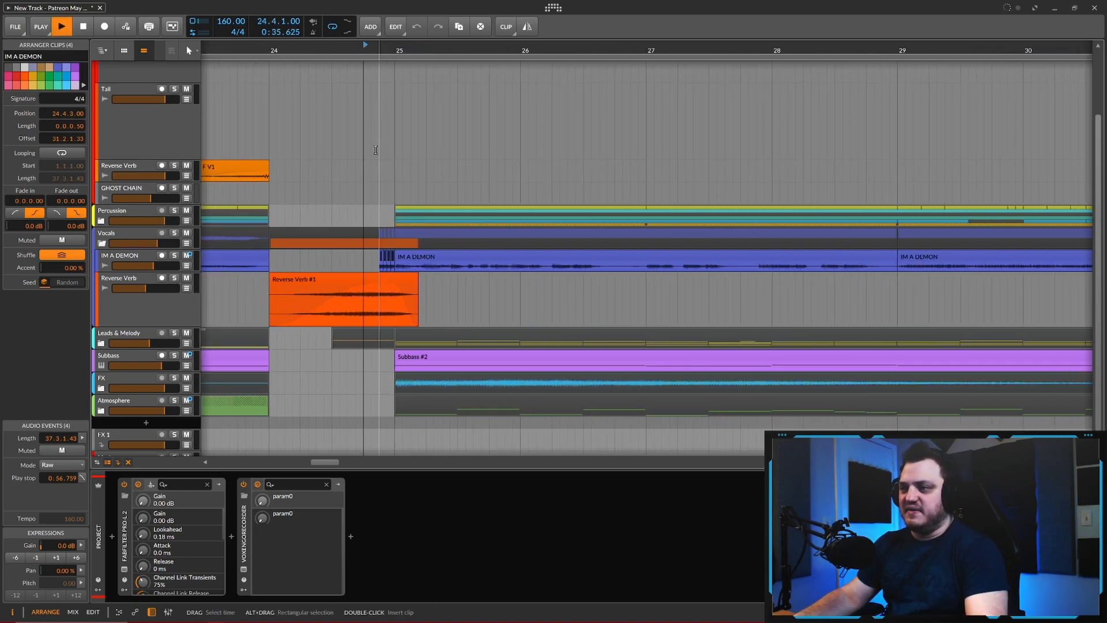
pyautogui.press('space')
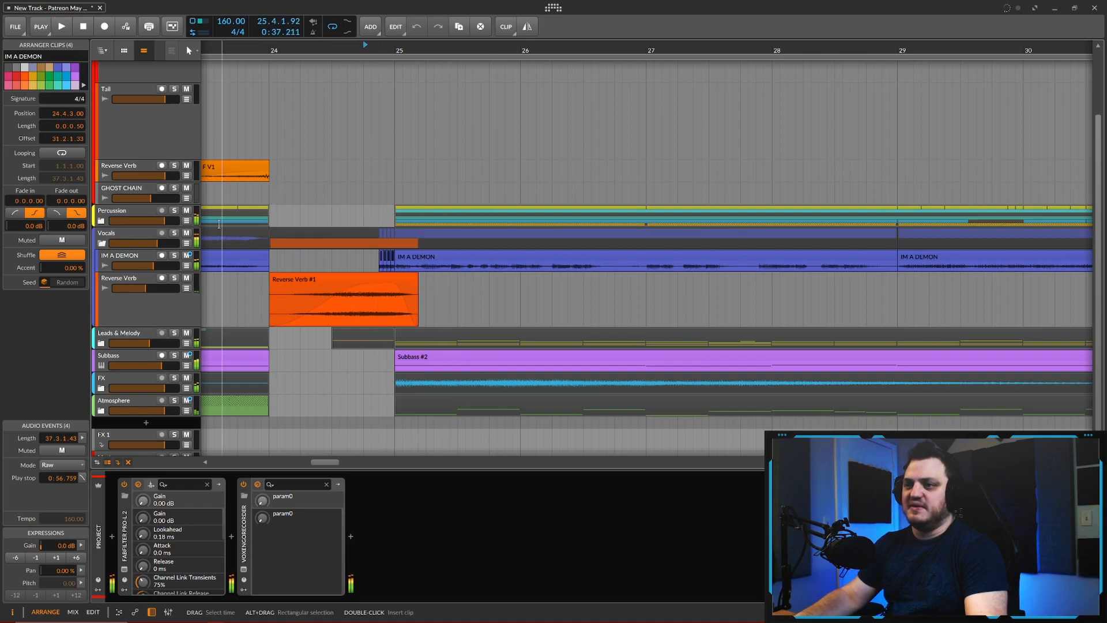
# Step: Select the IM A DEMON track and inspect its Fury and Oxford Inflator plug-in windows, closing each one
pyautogui.moveTo(534, 167); pyautogui.dragTo(428, 138)
pyautogui.moveTo(625, 139); pyautogui.dragTo(392, 112)
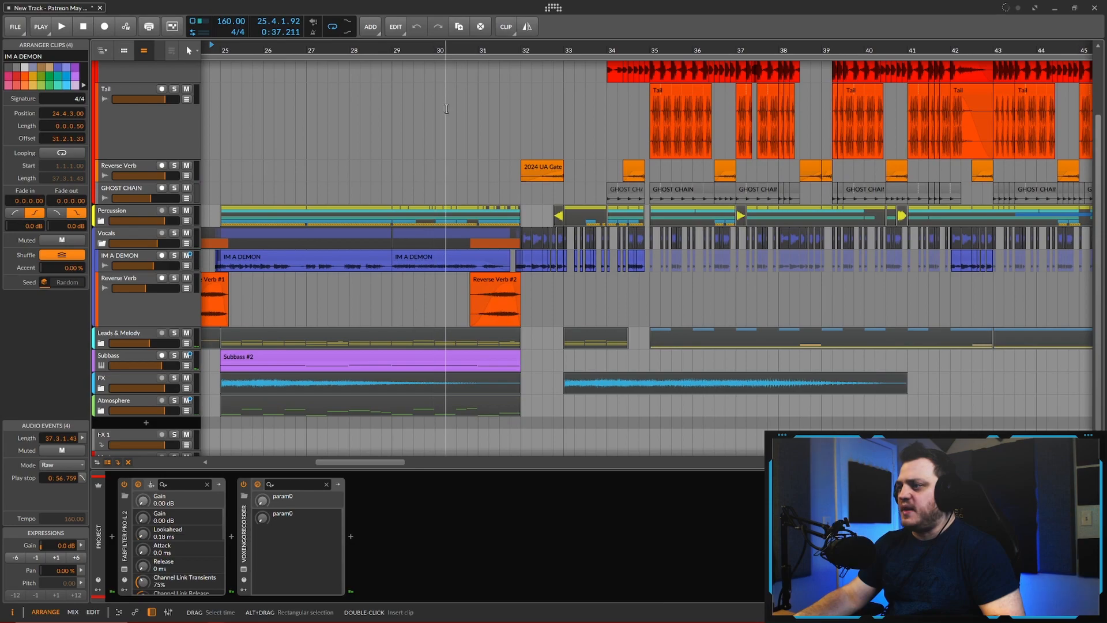
pyautogui.click(136, 255)
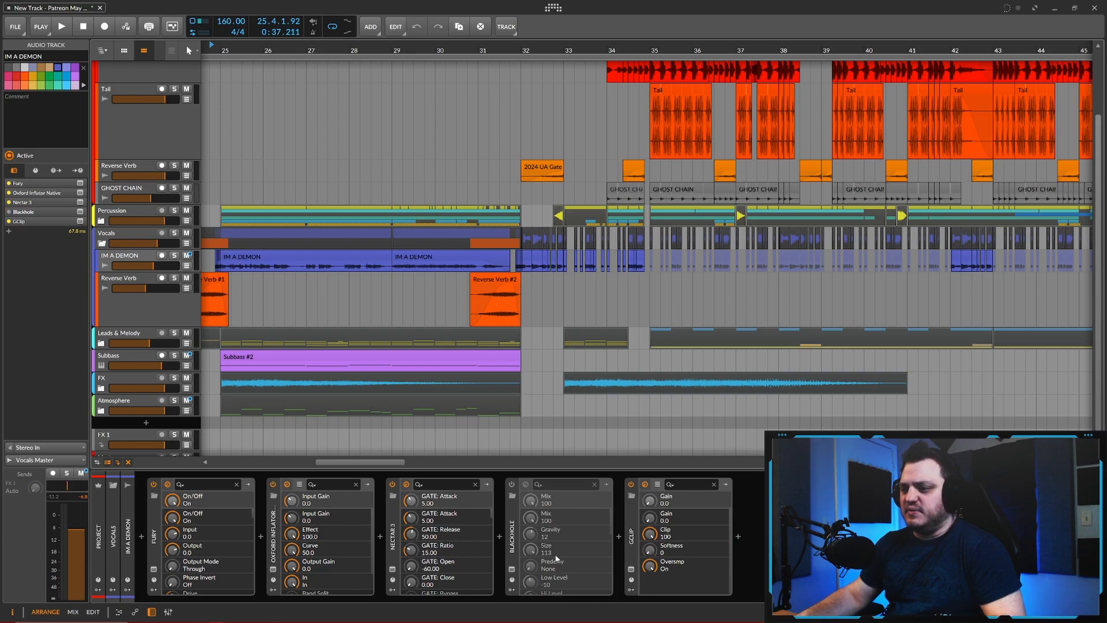
pyautogui.click(154, 570)
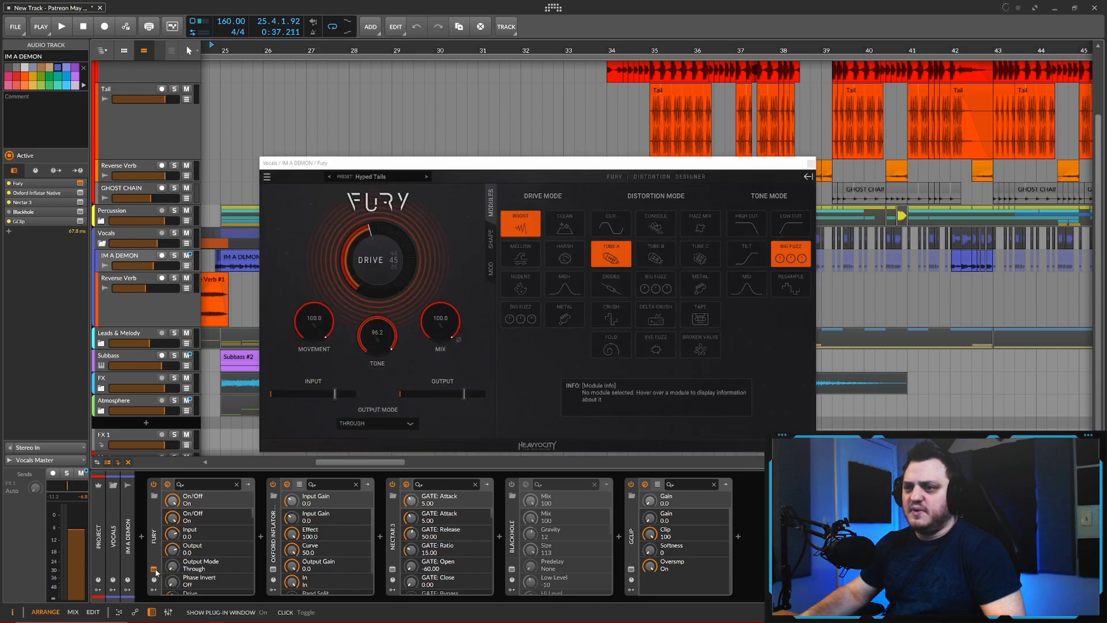
pyautogui.click(811, 165)
pyautogui.click(273, 570)
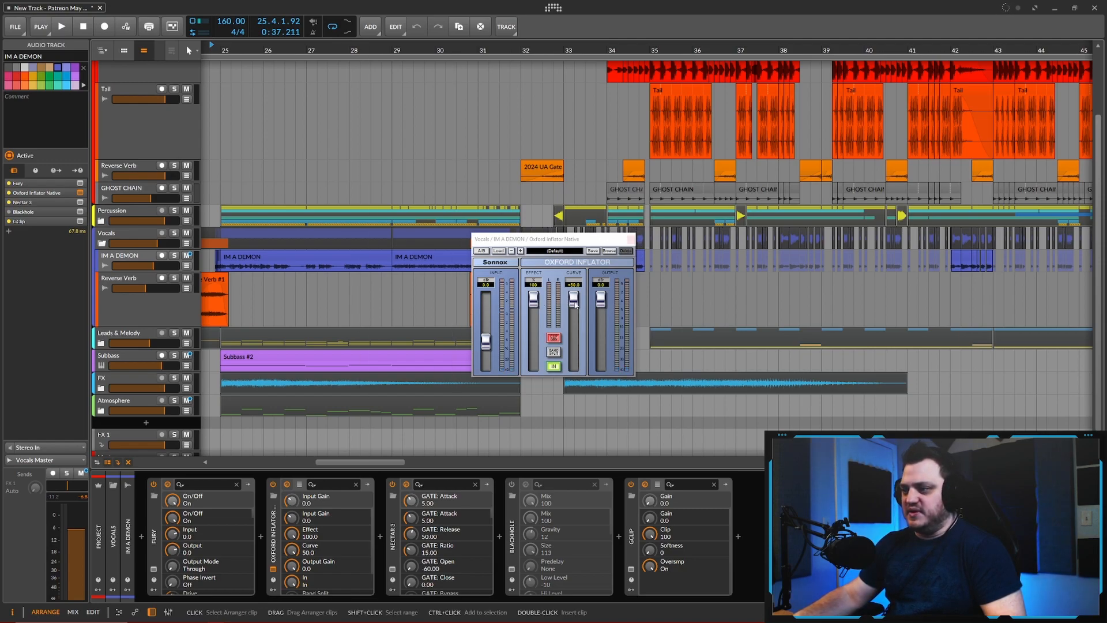
pyautogui.click(630, 241)
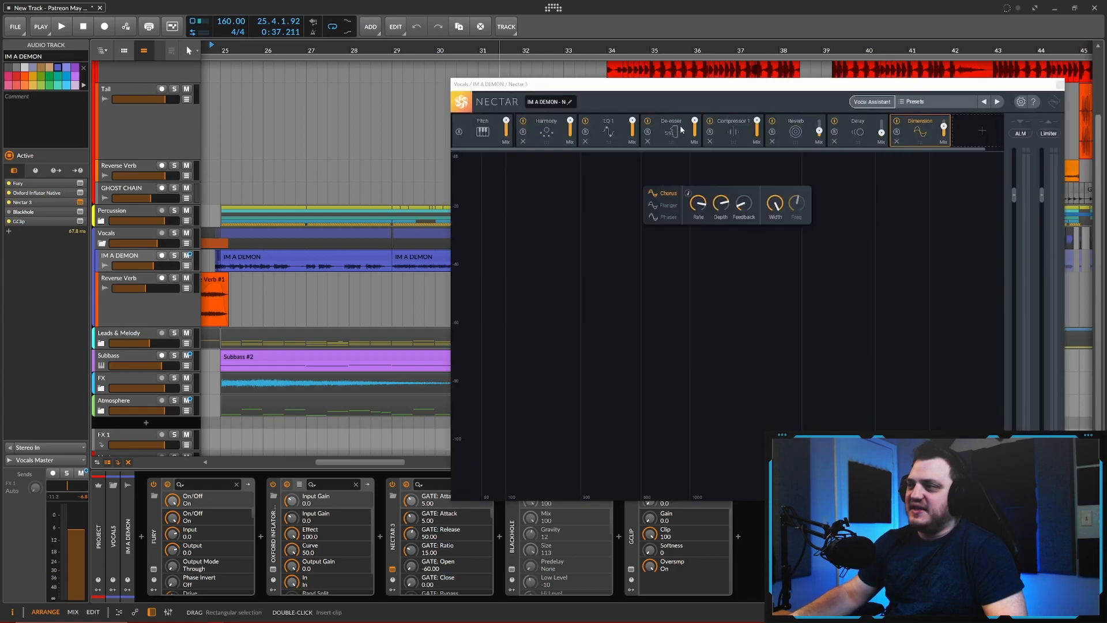
# Step: Inspect the Pitch and Harmony modules in the IM A DEMON track's Nectar 3 plug-in
pyautogui.moveTo(699, 92); pyautogui.dragTo(361, 109)
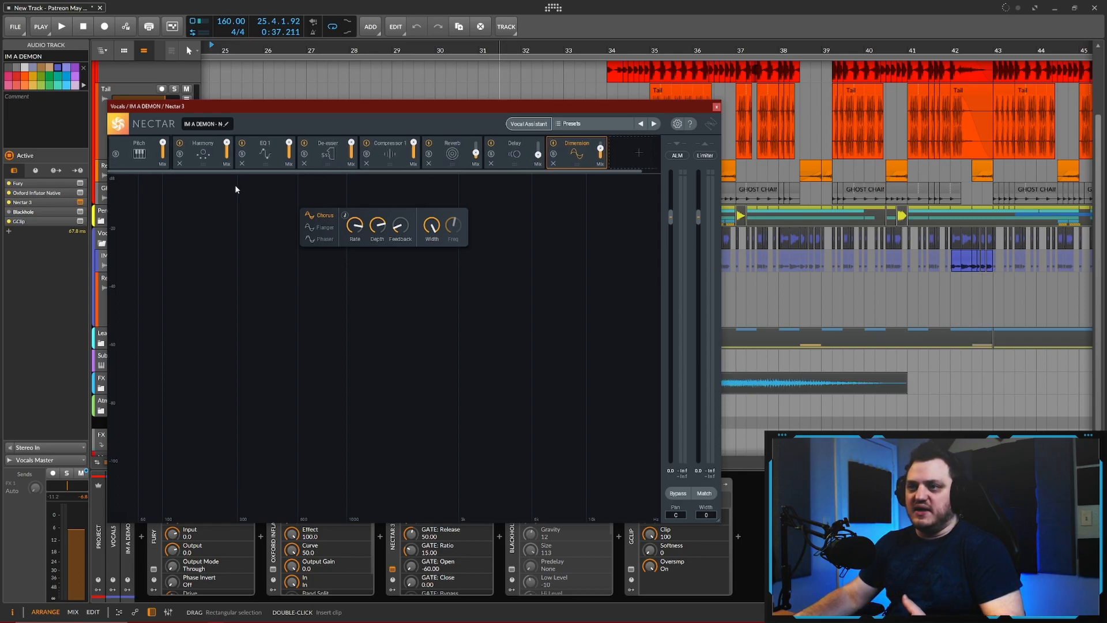
pyautogui.click(207, 152)
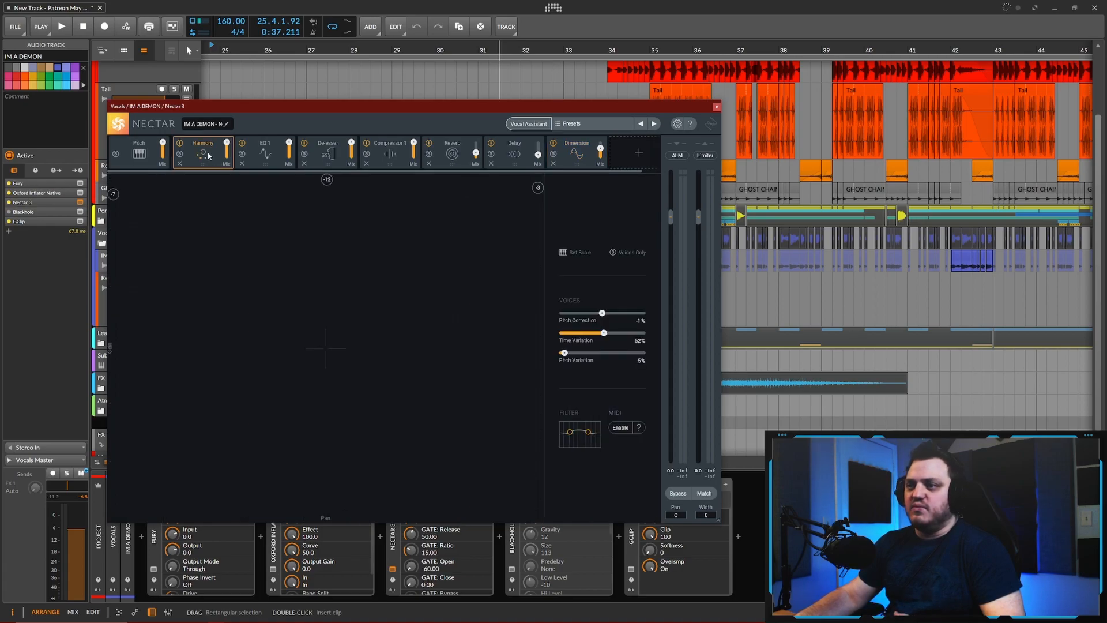
pyautogui.click(146, 153)
pyautogui.click(211, 156)
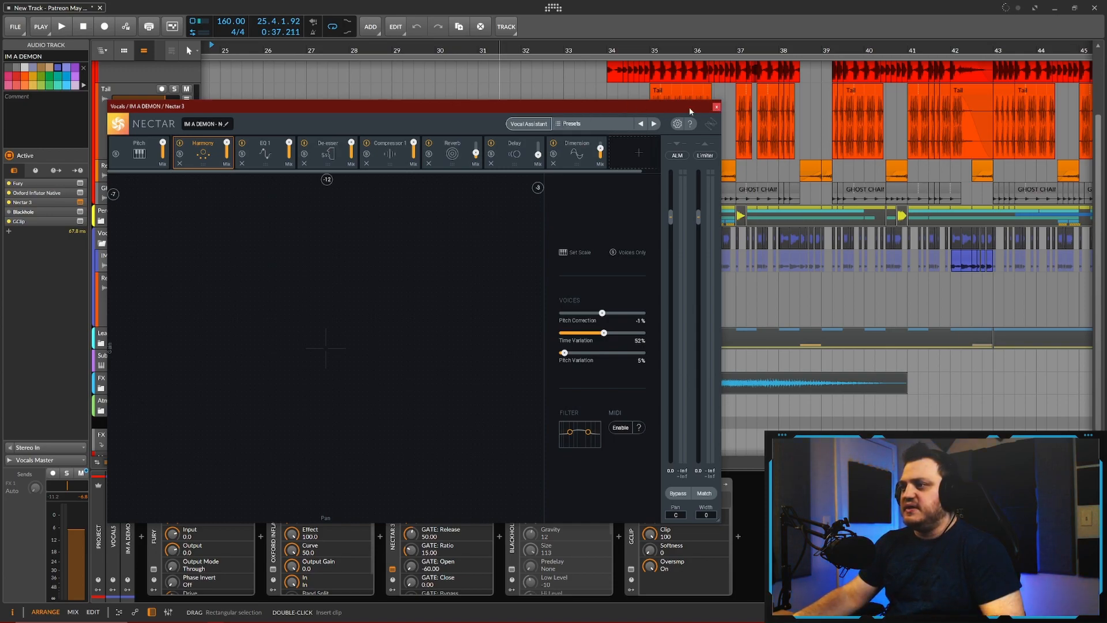
# Step: Bypass Nectar's Harmony module, solo the Vocals group and play the vocal from bar 25 into bar 27
pyautogui.moveTo(400, 113); pyautogui.dragTo(822, 99)
pyautogui.click(561, 130)
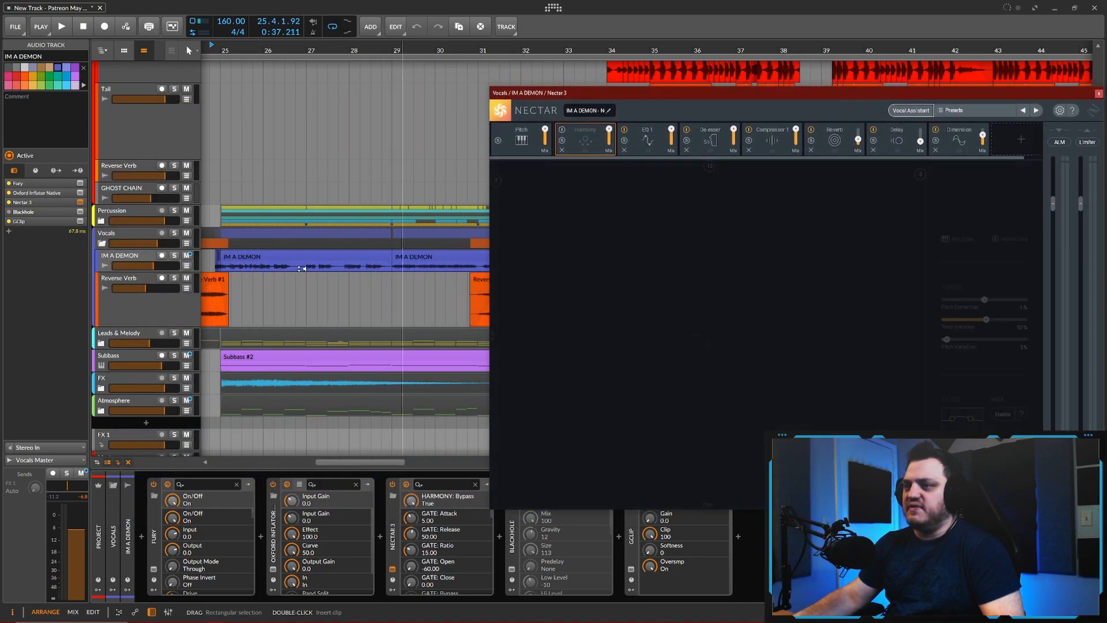
pyautogui.click(174, 232)
pyautogui.press('-')
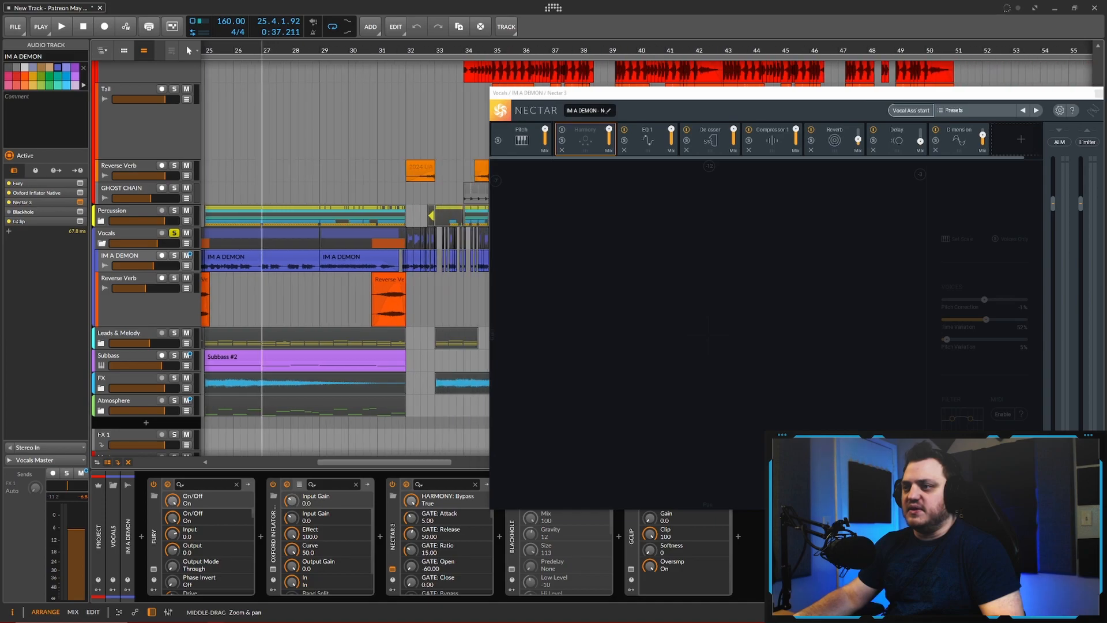
pyautogui.moveTo(262, 51); pyautogui.dragTo(308, 50)
pyautogui.click(253, 56)
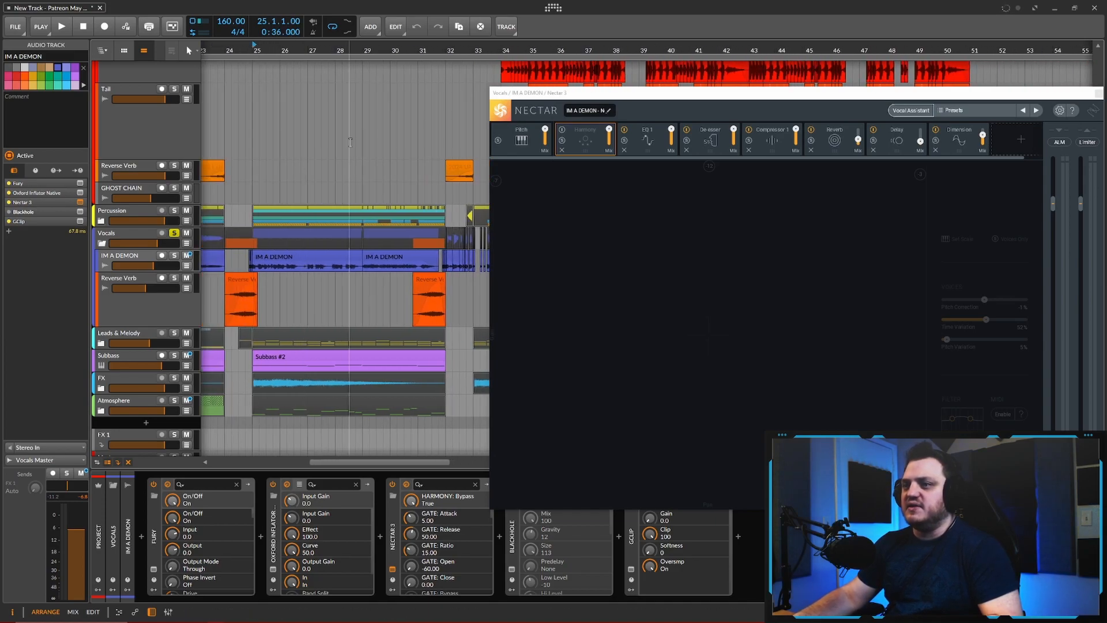
pyautogui.press('space')
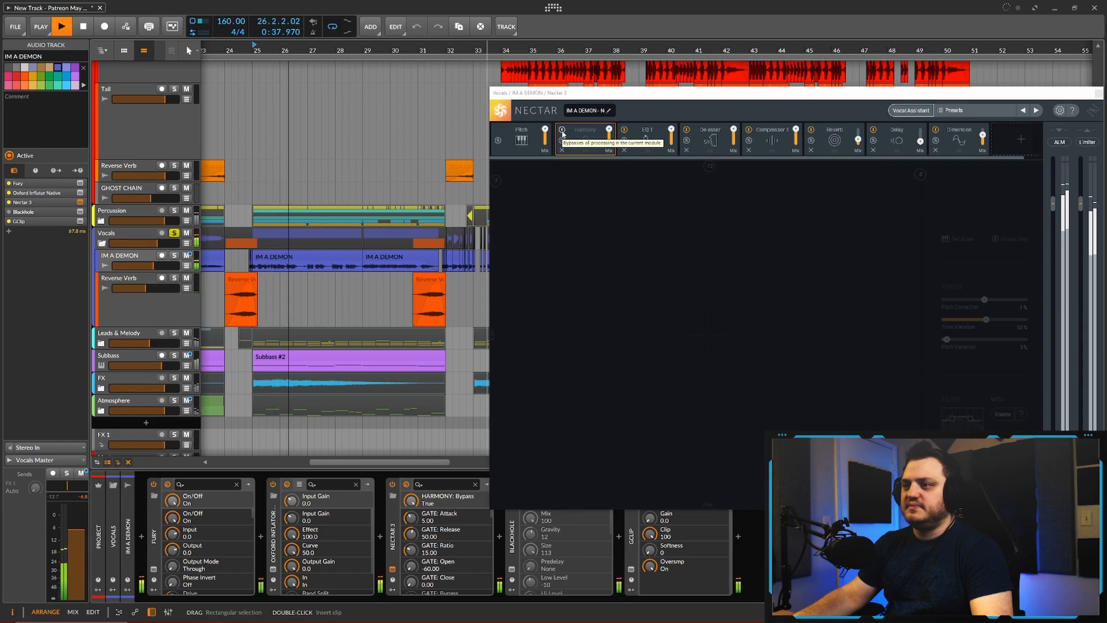
pyautogui.press('space')
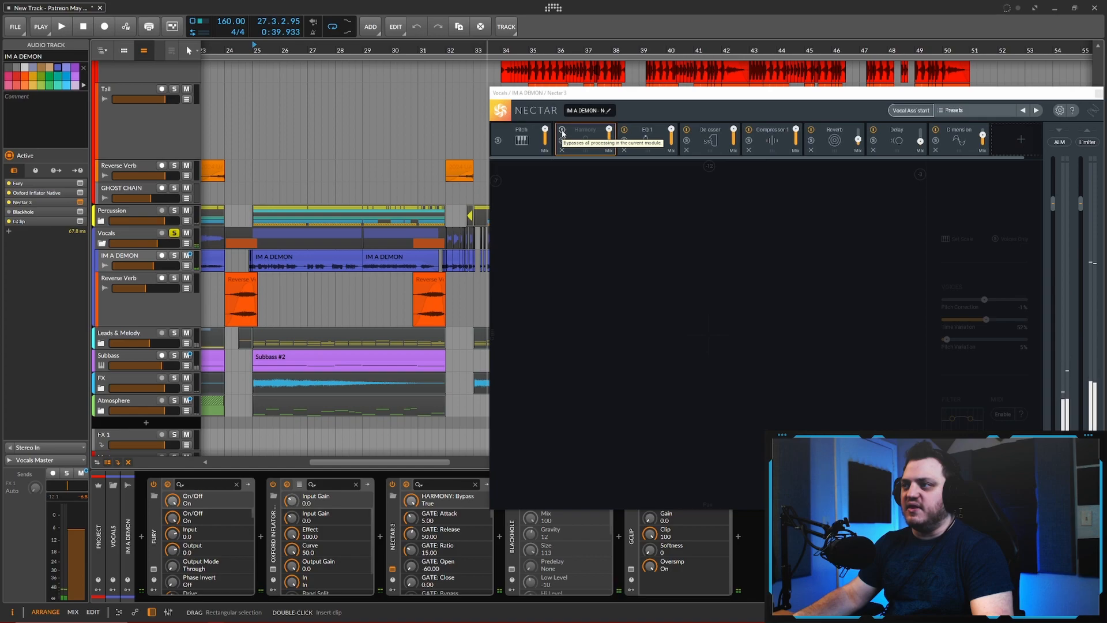
# Step: Replay the vocal from bar 25 with Harmony re-enabled, bypass it mid-playback to compare, and close Nectar 3
pyautogui.click(563, 134)
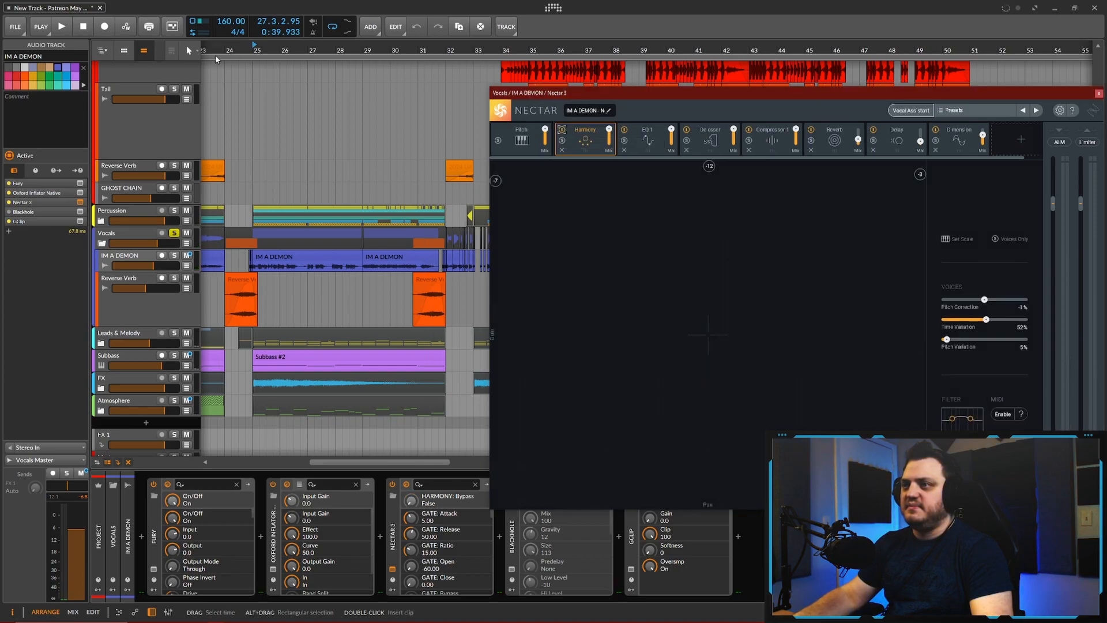
pyautogui.click(478, 100)
pyautogui.press('space')
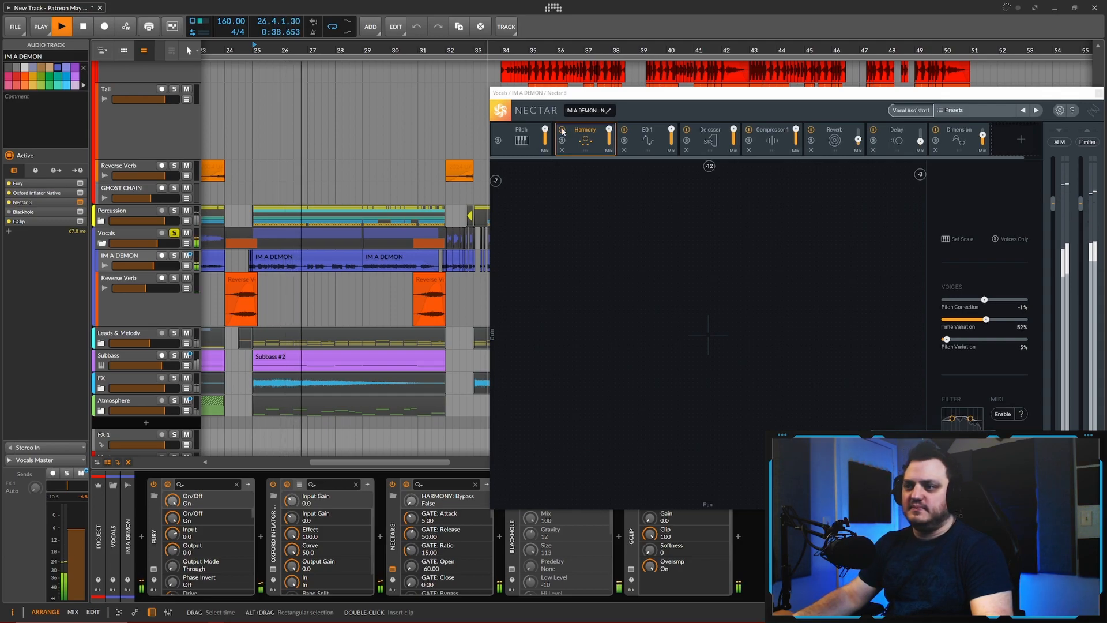
pyautogui.click(563, 131)
pyautogui.press('space')
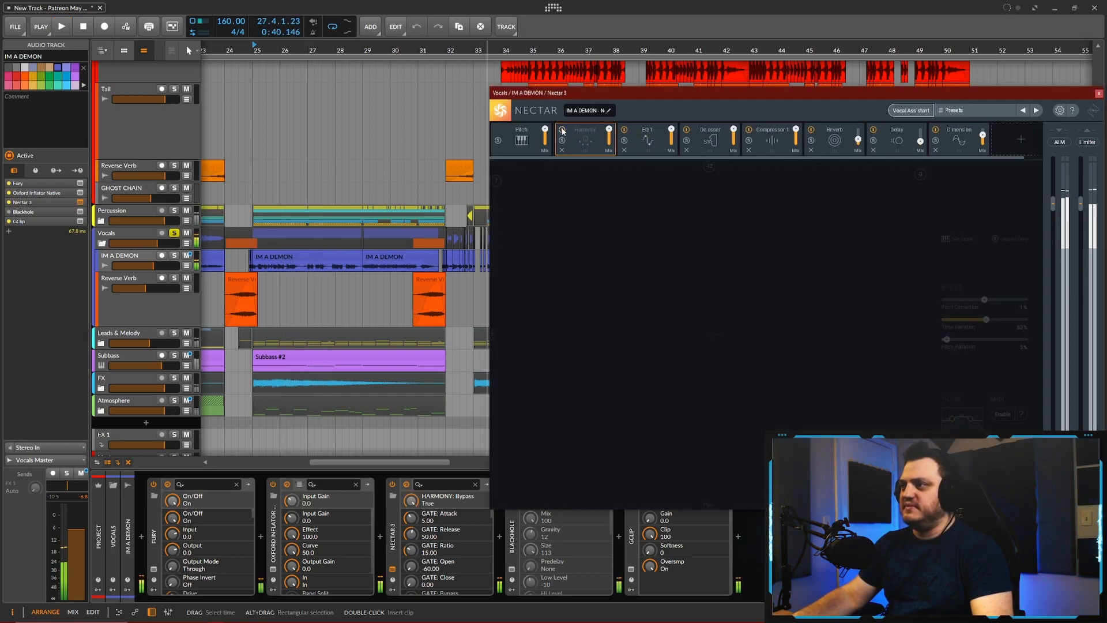
pyautogui.moveTo(673, 92); pyautogui.dragTo(361, 110)
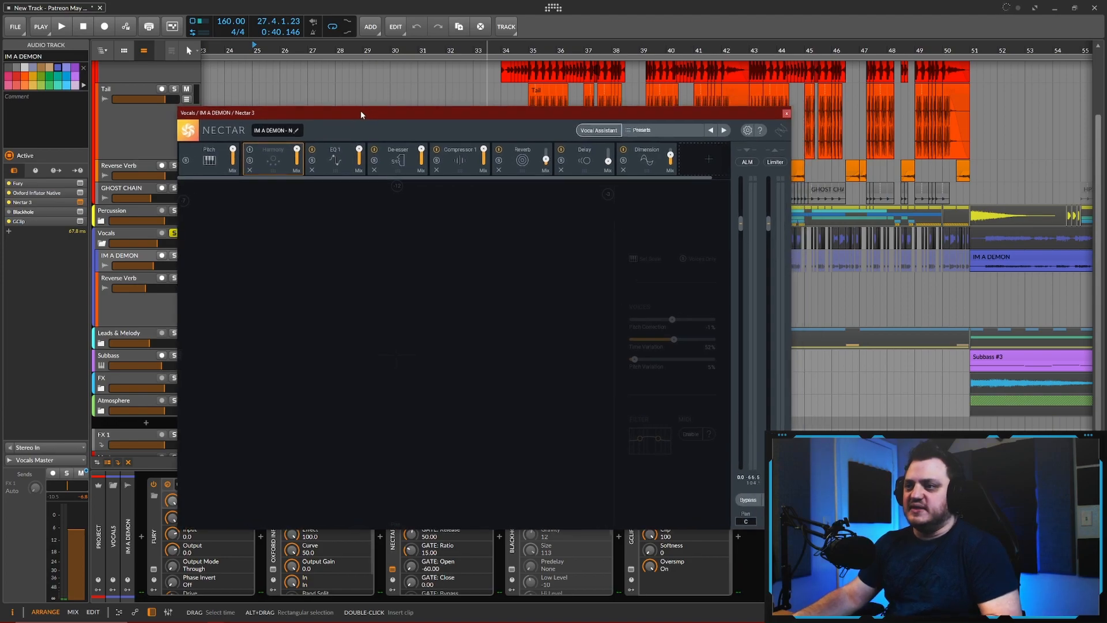
pyautogui.click(786, 115)
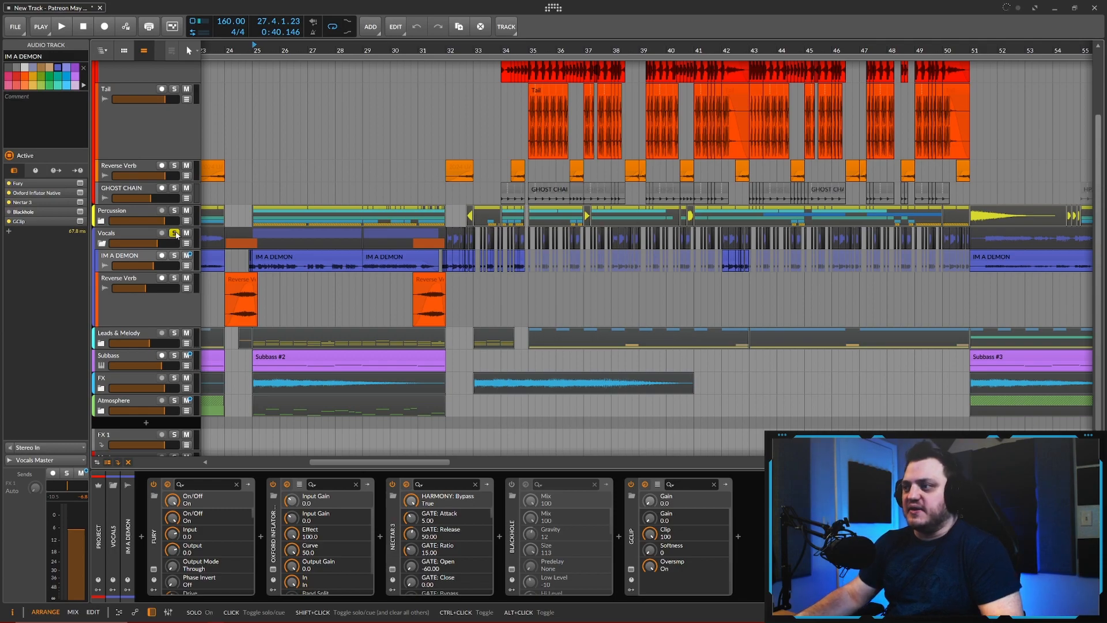
# Step: Look over the whole and chopped vocal clips across the arrangement and unsolo the Vocals group
pyautogui.moveTo(375, 225)
pyautogui.mouseDown()
pyautogui.moveTo(375, 182)
pyautogui.moveTo(378, 209)
pyautogui.mouseUp()
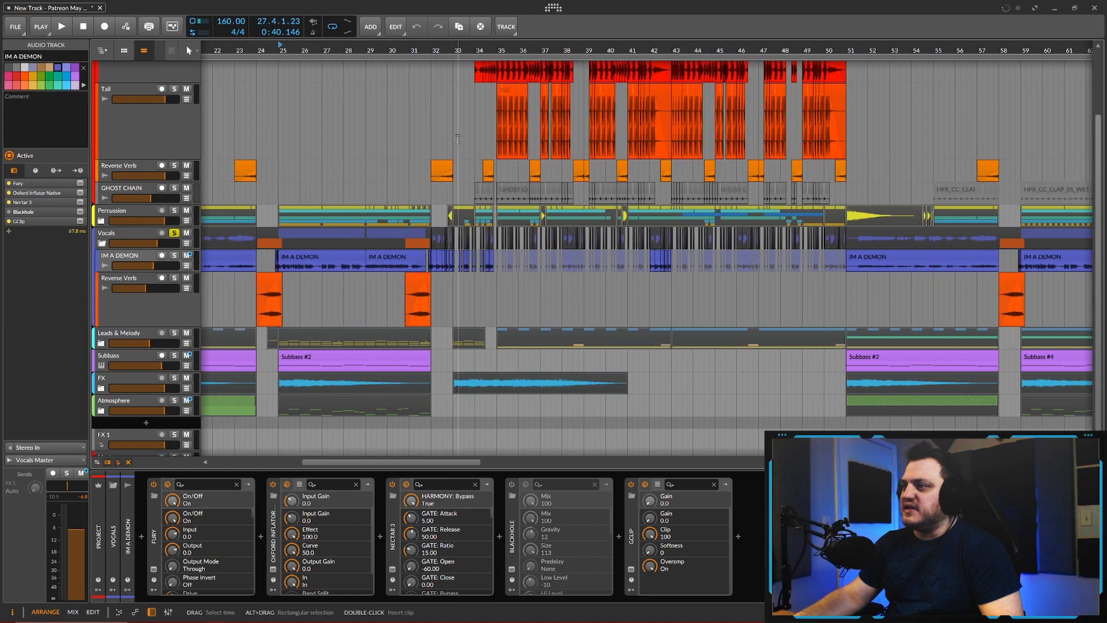
pyautogui.moveTo(458, 209); pyautogui.dragTo(468, 242)
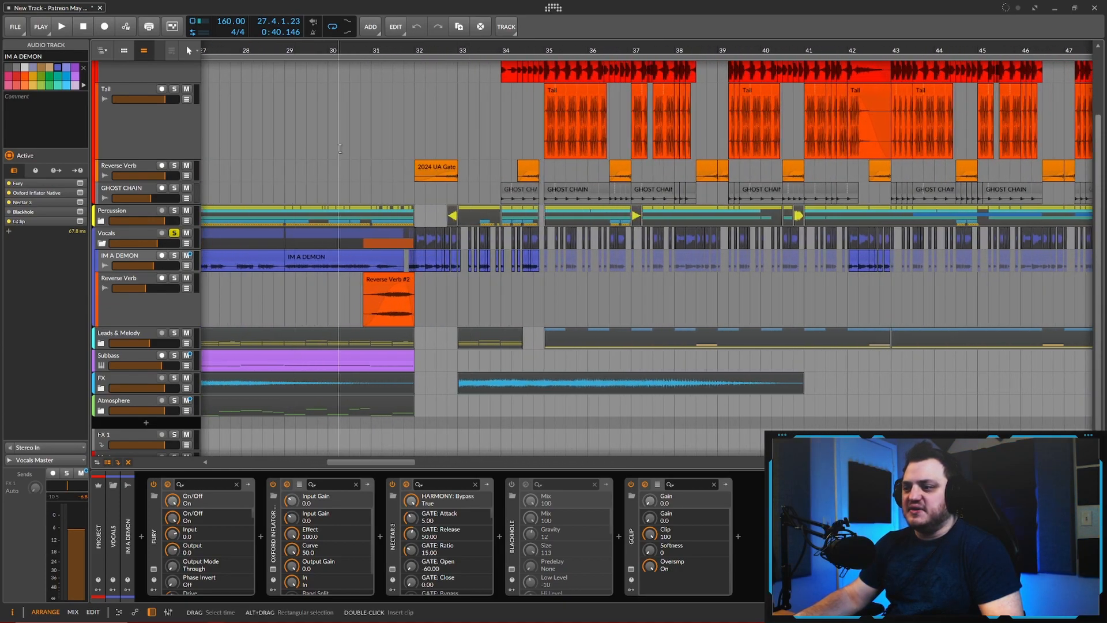
pyautogui.moveTo(405, 190); pyautogui.dragTo(397, 123)
pyautogui.moveTo(398, 140); pyautogui.dragTo(397, 152)
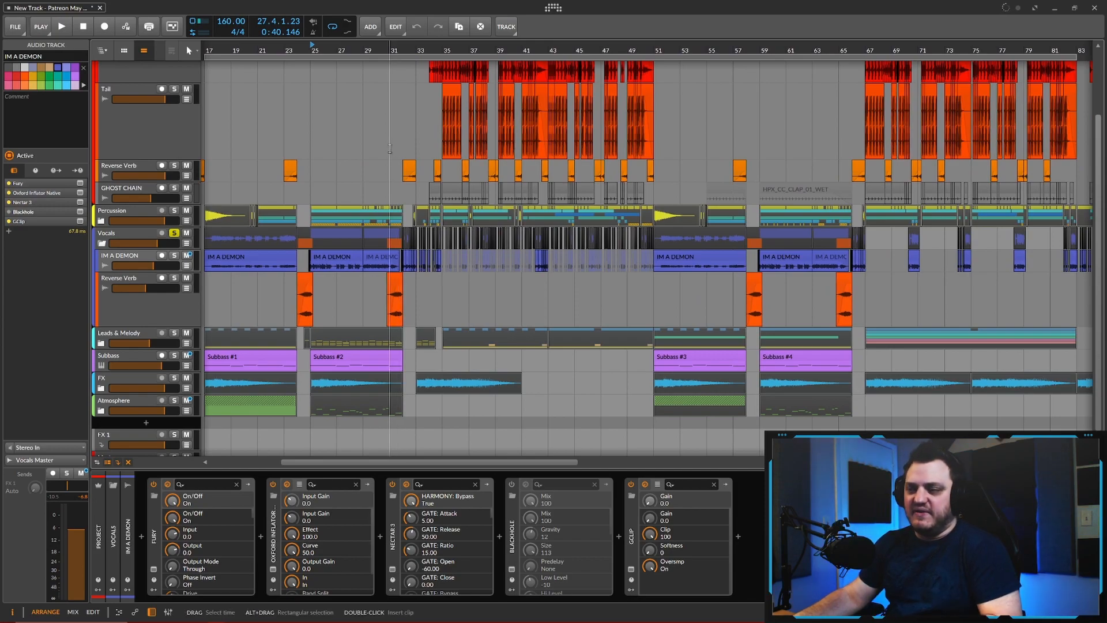
pyautogui.moveTo(390, 181); pyautogui.dragTo(390, 169)
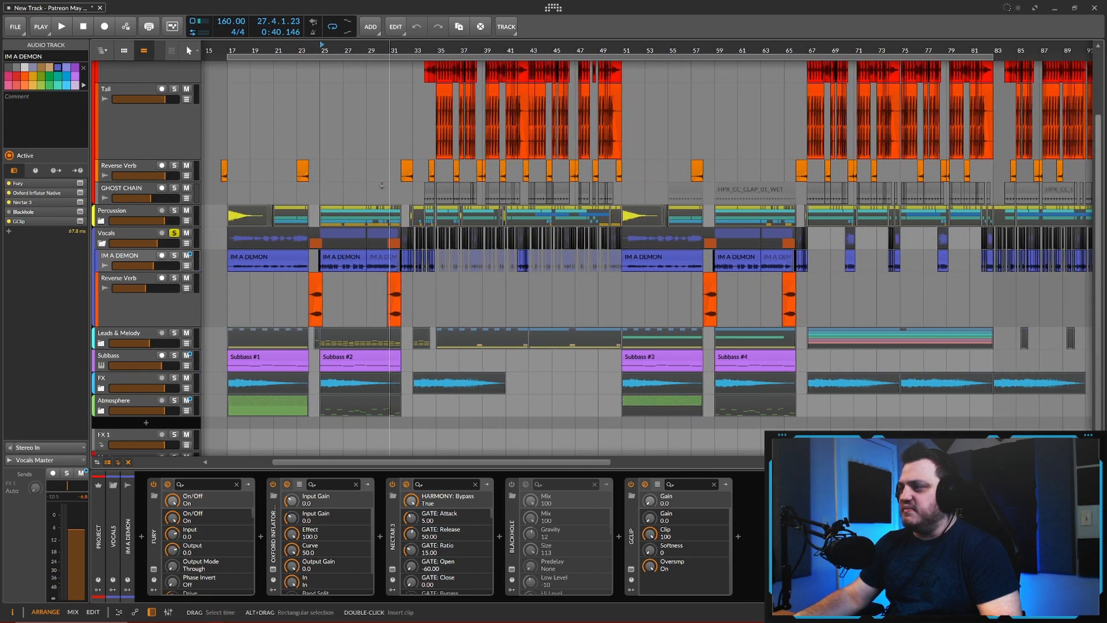
pyautogui.click(174, 234)
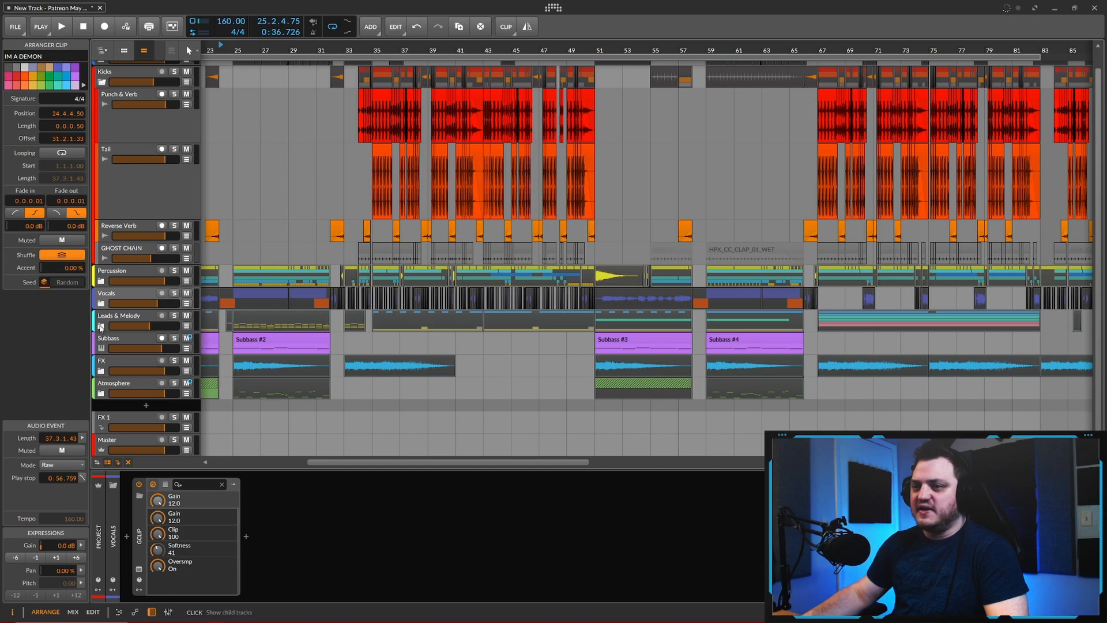
# Step: Expand the Leads & Melody group and examine its Choir, Viper, Serum and Spire clips from bar 29 onward
pyautogui.click(102, 327)
pyautogui.scroll(3, 479, 259)
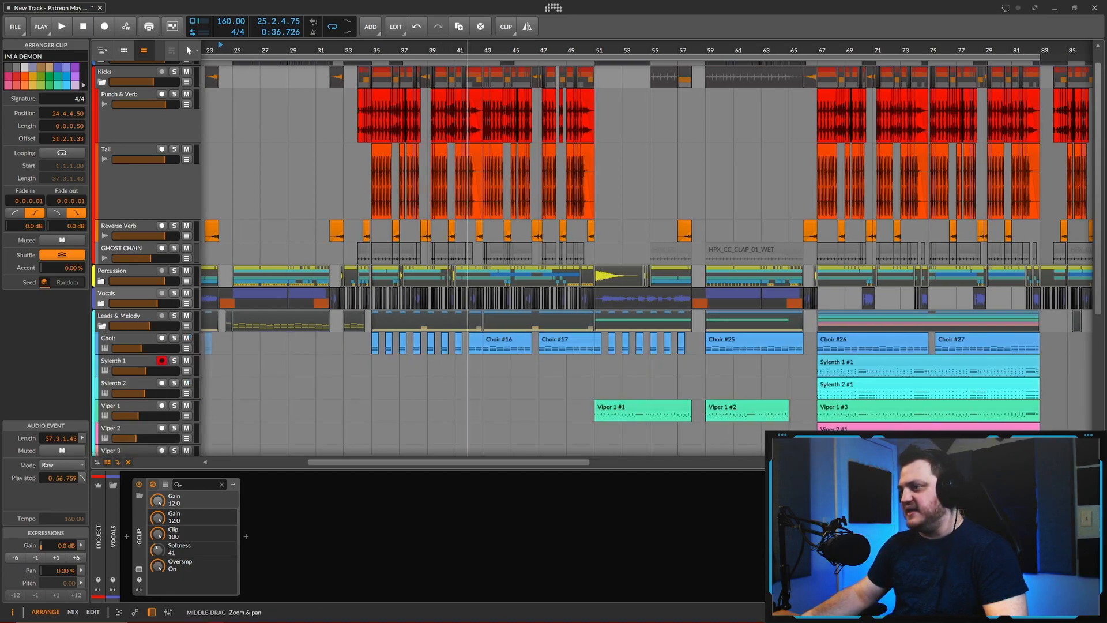
pyautogui.scroll(1, 483, 283)
pyautogui.scroll(-5, 483, 283)
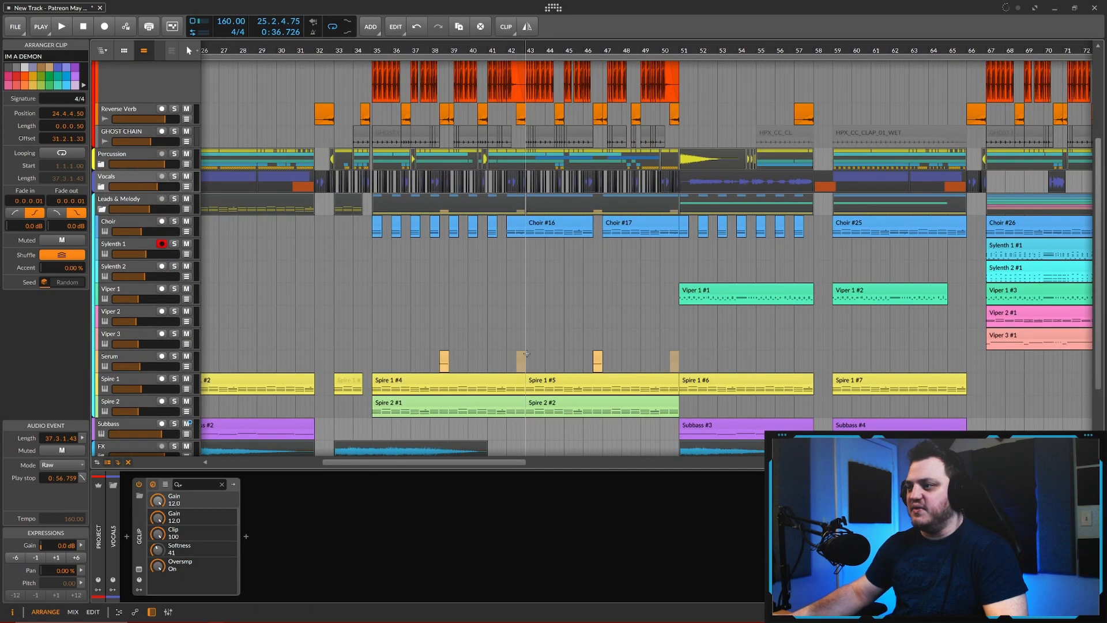
pyautogui.scroll(3, 483, 283)
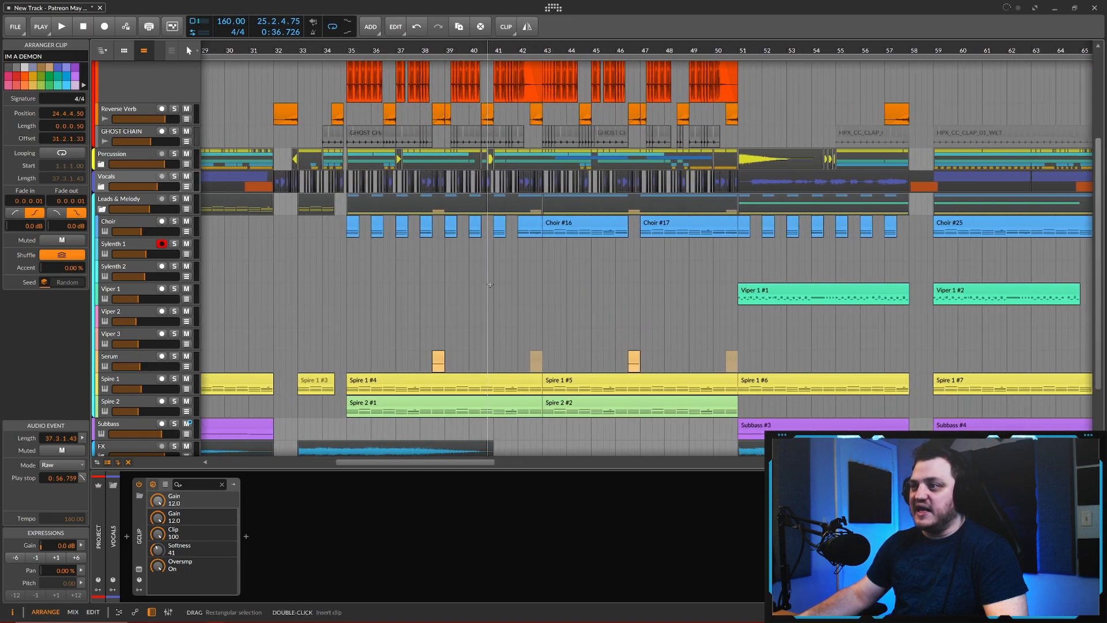
pyautogui.scroll(-2, 490, 284)
pyautogui.scroll(-2, 490, 284)
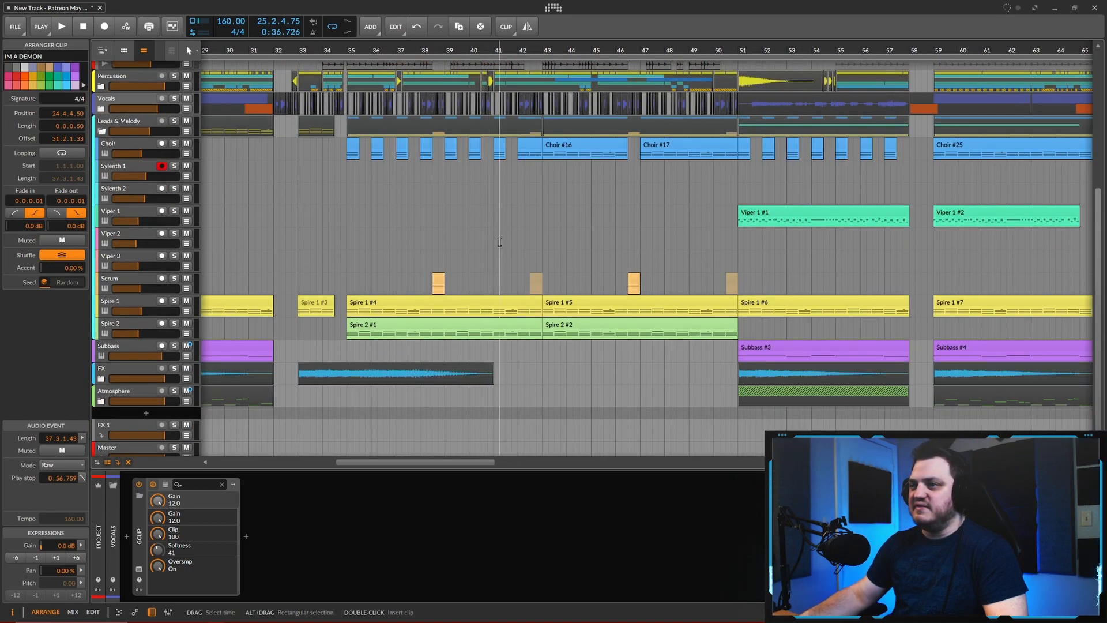
pyautogui.scroll(4, 146, 145)
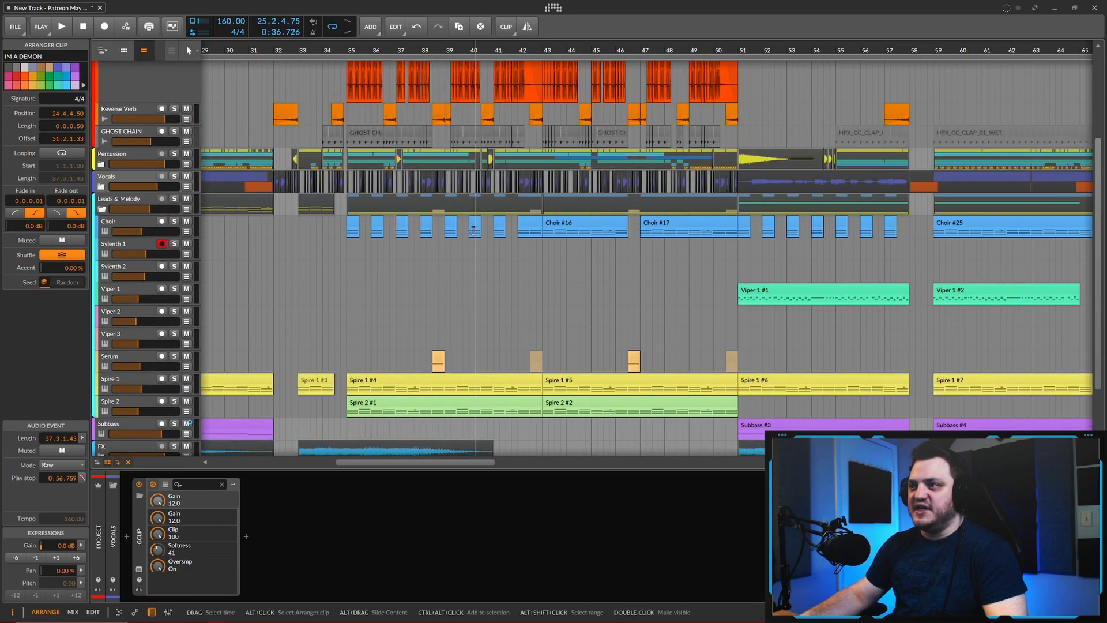
# Step: Select the GHOST CHAIN track to show its devices and solo the Leads & Melody group
pyautogui.click(146, 145)
pyautogui.scroll(-2, 404, 258)
pyautogui.scroll(2, 404, 258)
pyautogui.scroll(2, 404, 257)
pyautogui.scroll(-2, 390, 251)
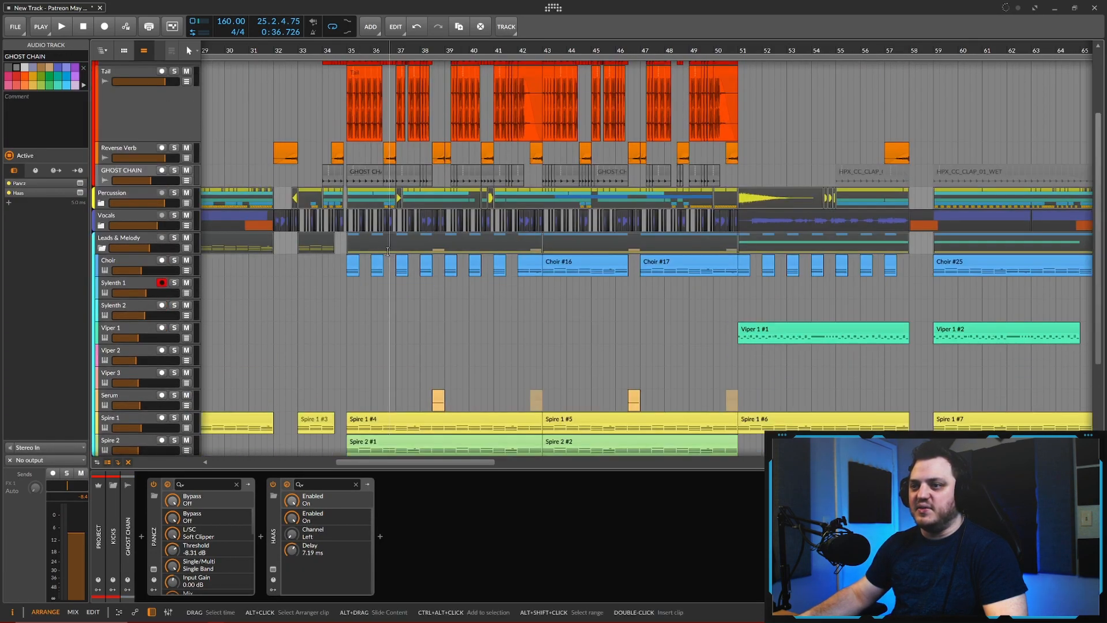
pyautogui.click(174, 199)
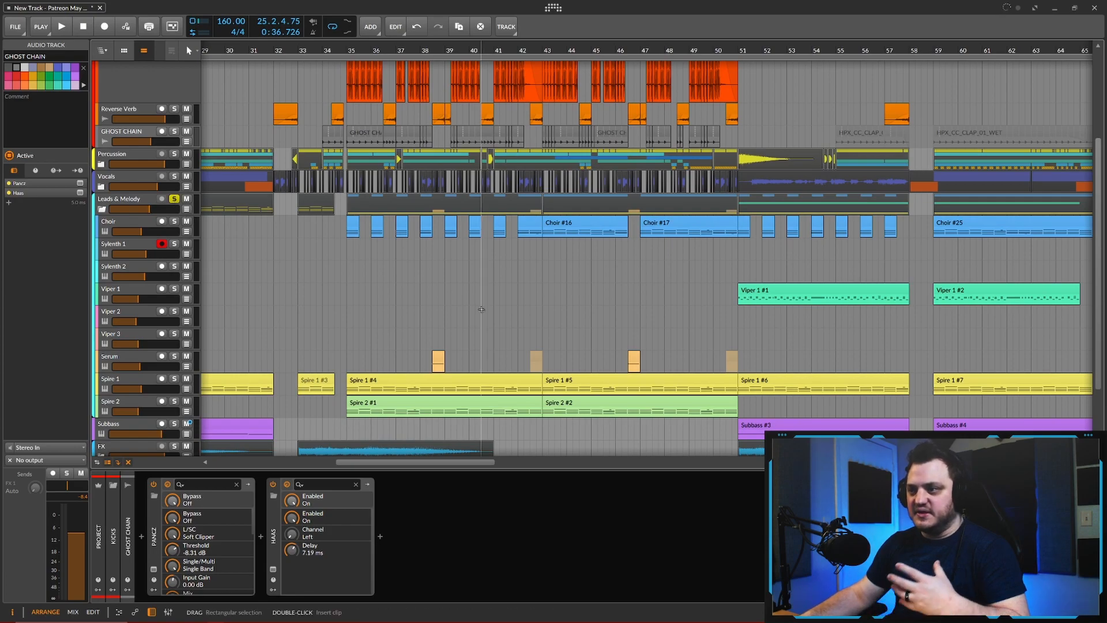
# Step: Look over the Leads & Melody clips across the arrangement from about bar 29 to bar 72
pyautogui.scroll(1, 482, 231)
pyautogui.scroll(1, 481, 230)
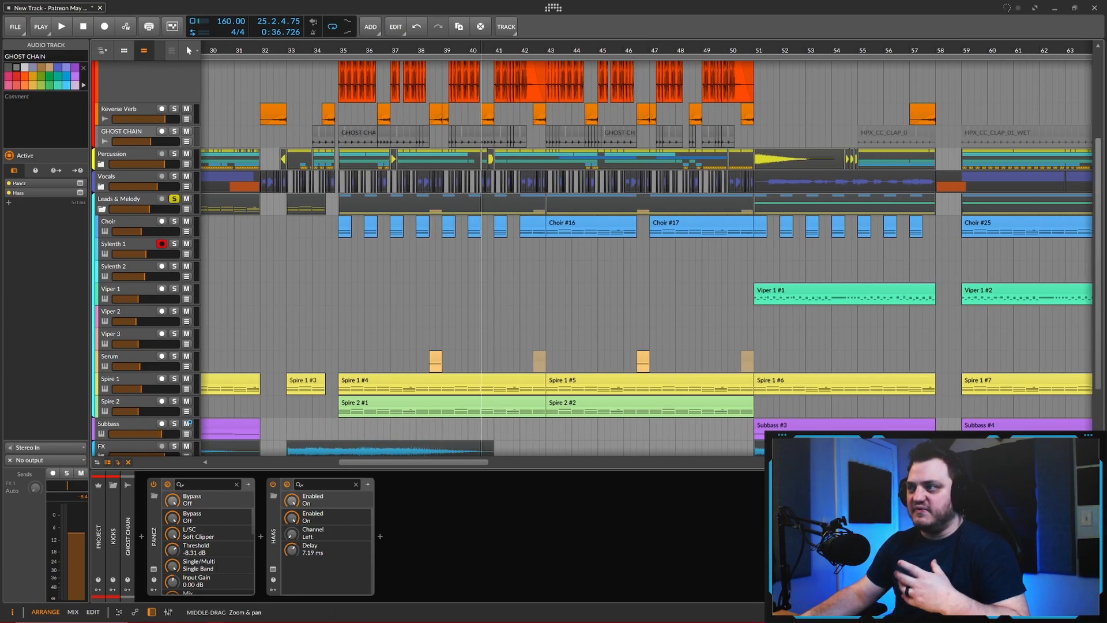
pyautogui.hscroll(1, 481, 231)
pyautogui.scroll(-3, 455, 307)
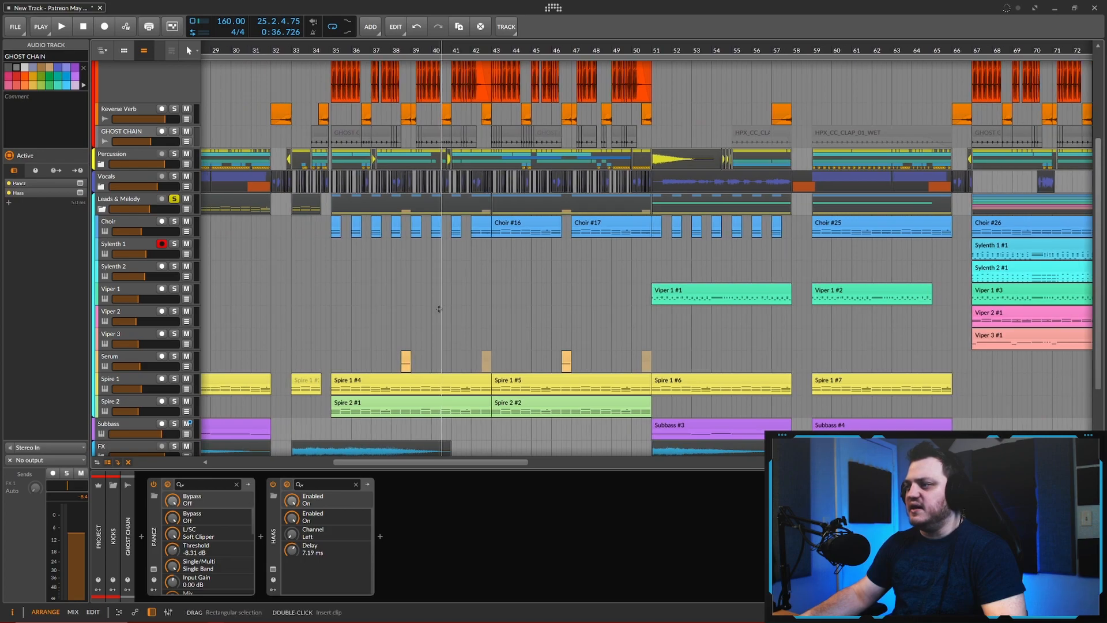
pyautogui.scroll(1, 474, 308)
pyautogui.scroll(-1, 474, 308)
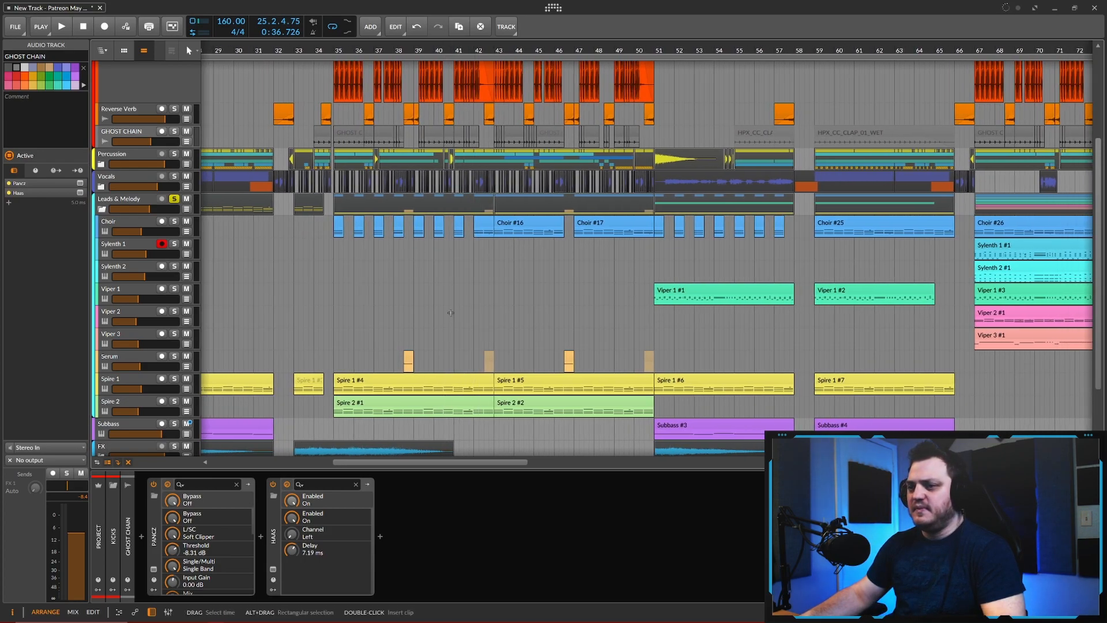
pyautogui.scroll(-1, 315, 276)
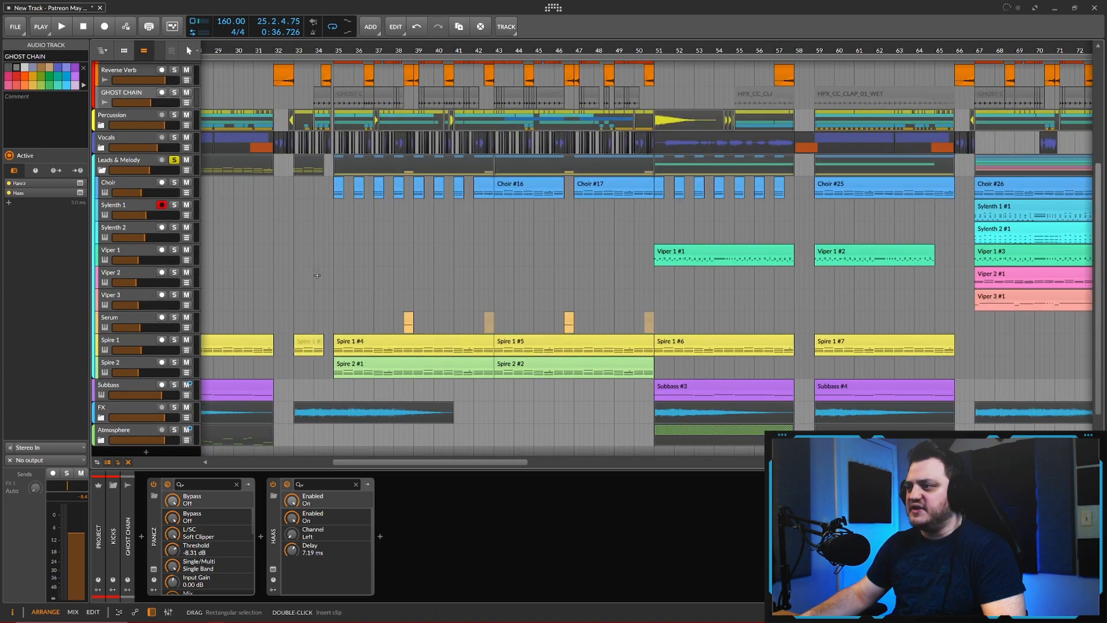
pyautogui.scroll(1, 439, 268)
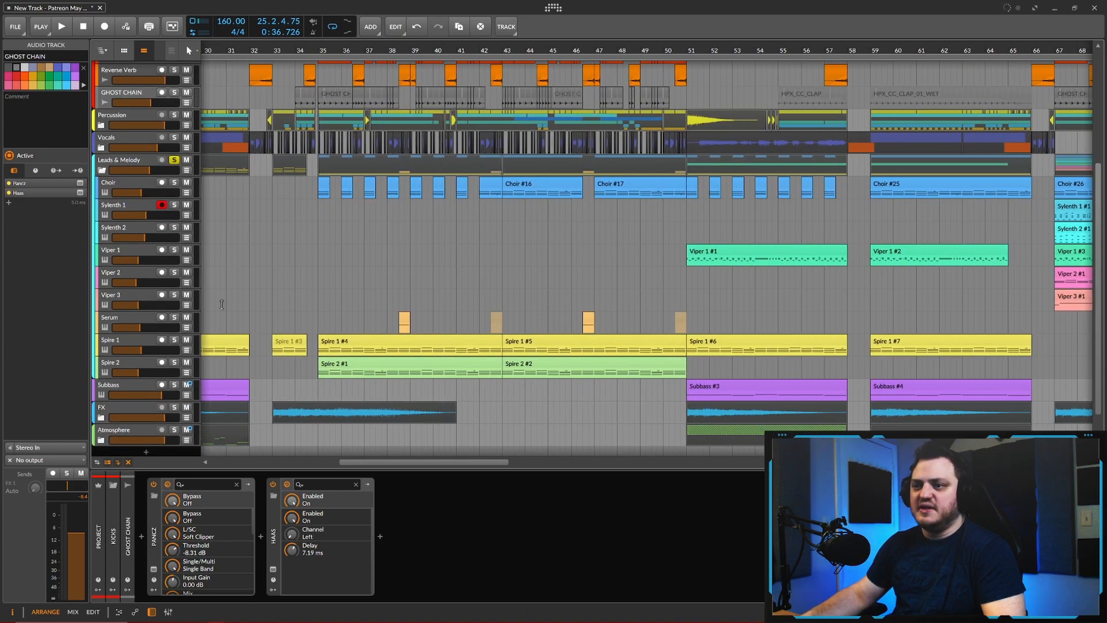
# Step: Show the device chains of the Viper 1, Spire 1 and Choir tracks in turn
pyautogui.click(128, 227)
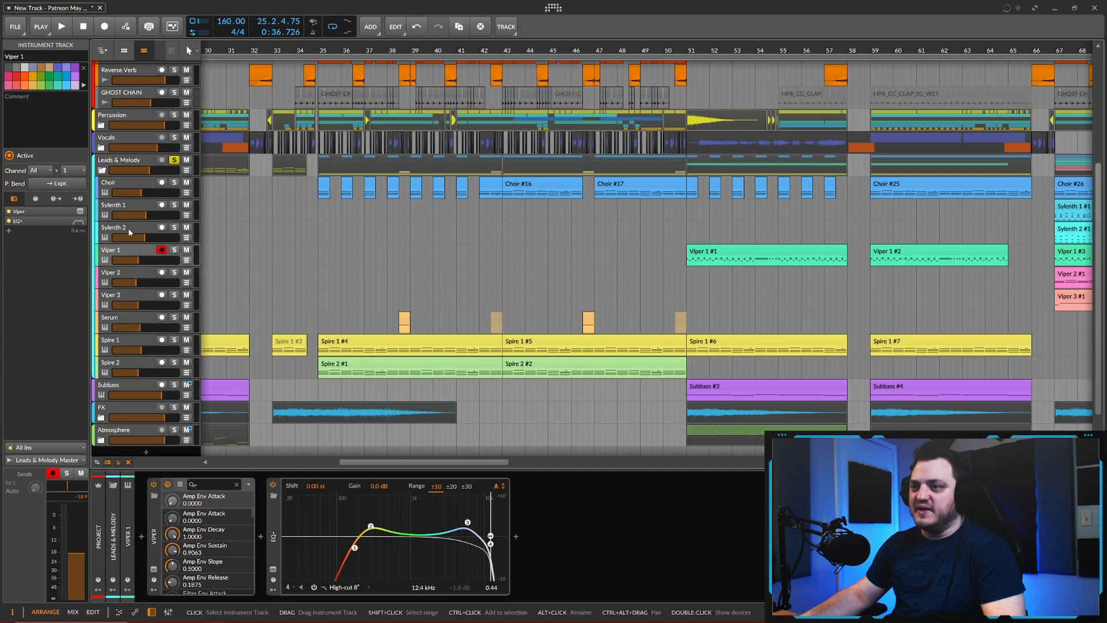
pyautogui.click(122, 343)
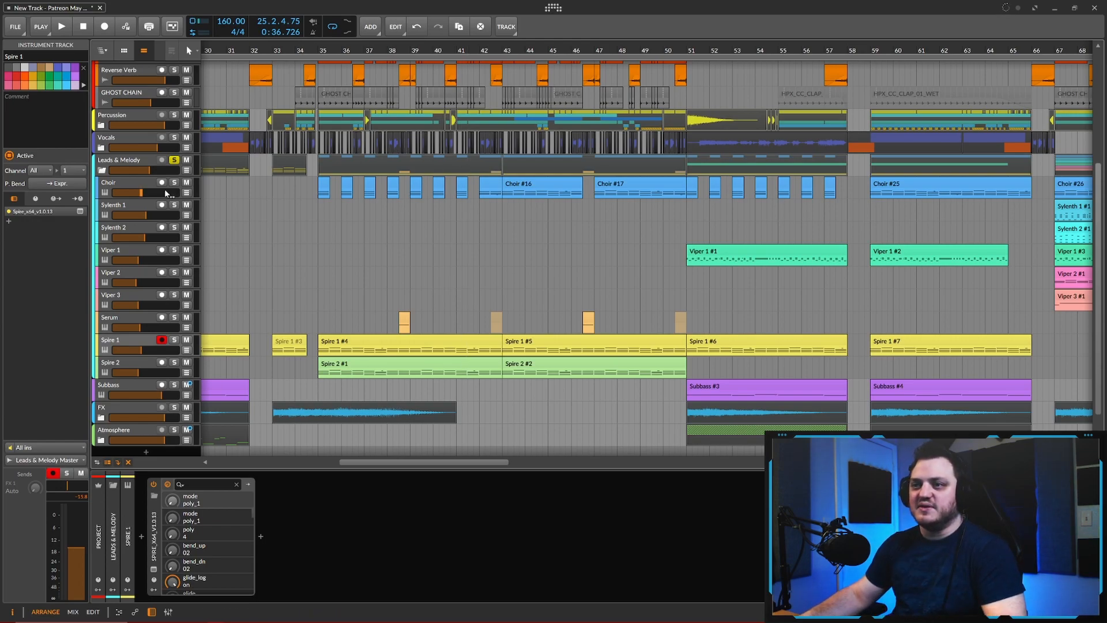
pyautogui.click(123, 185)
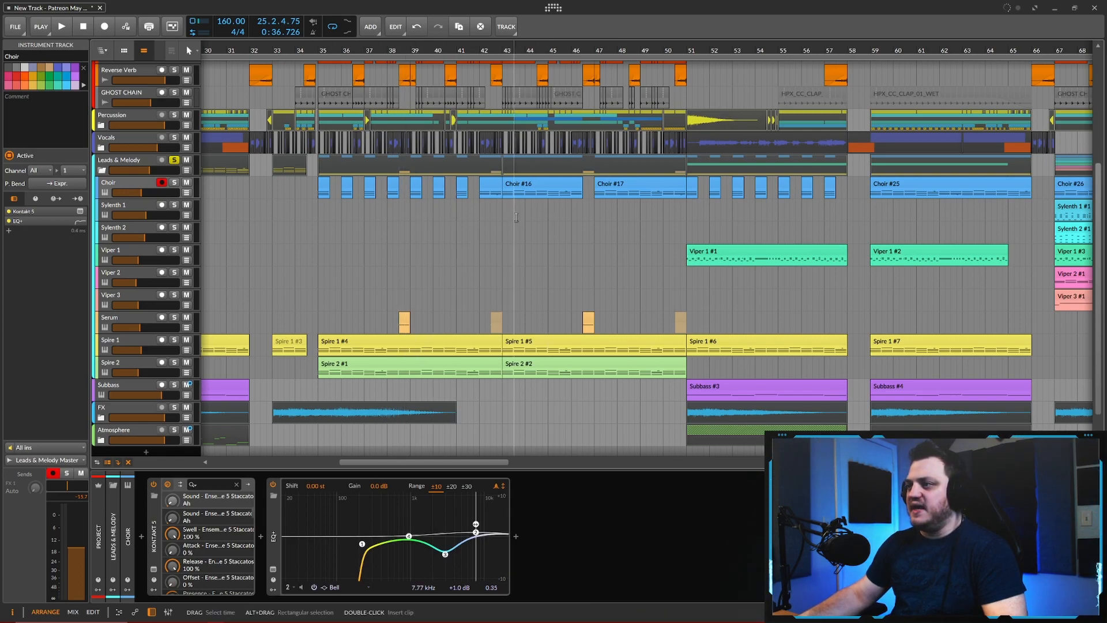
# Step: Select the long Choir clip at bar 67 and compare its place in the arrangement with the earlier Choir clips
pyautogui.scroll(-4, 538, 218)
pyautogui.scroll(-5, 442, 212)
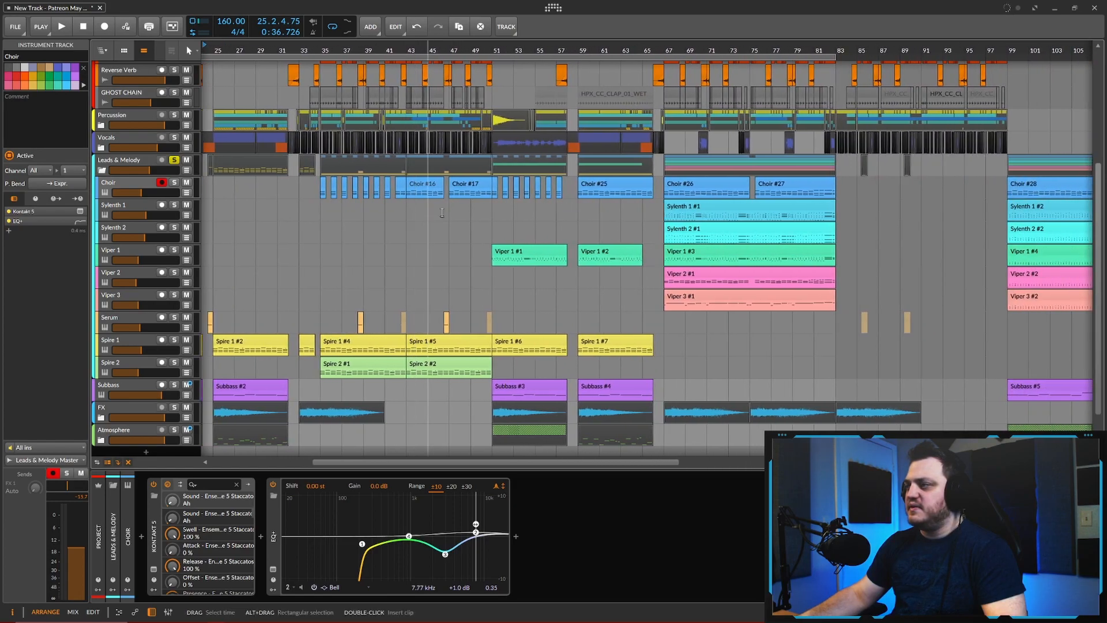
pyautogui.click(702, 185)
pyautogui.scroll(3, 701, 184)
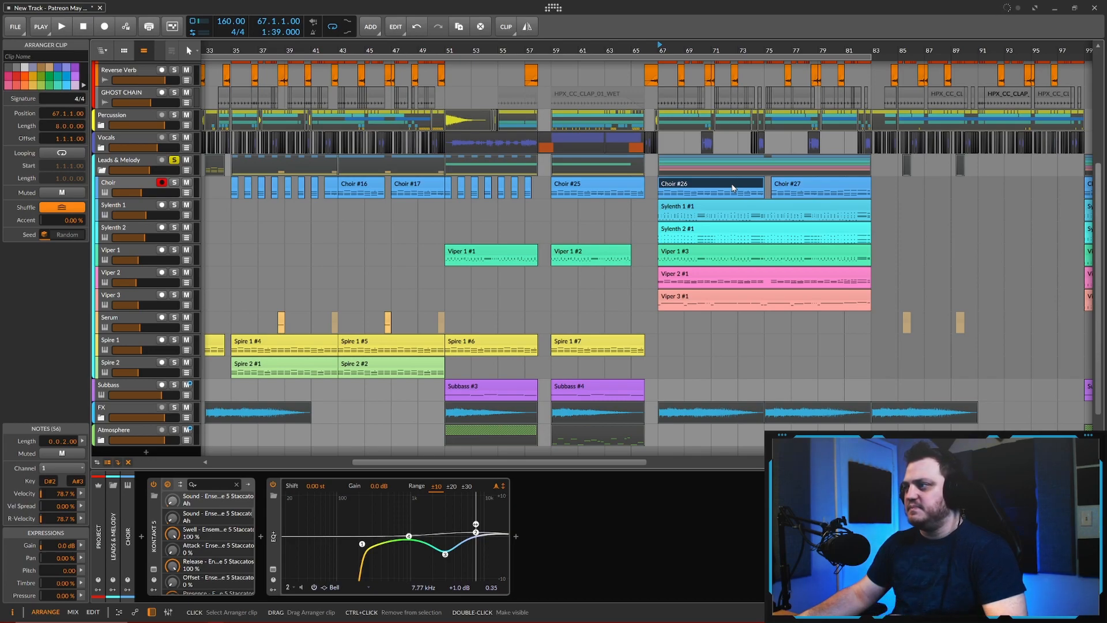
pyautogui.moveTo(589, 218); pyautogui.dragTo(609, 219)
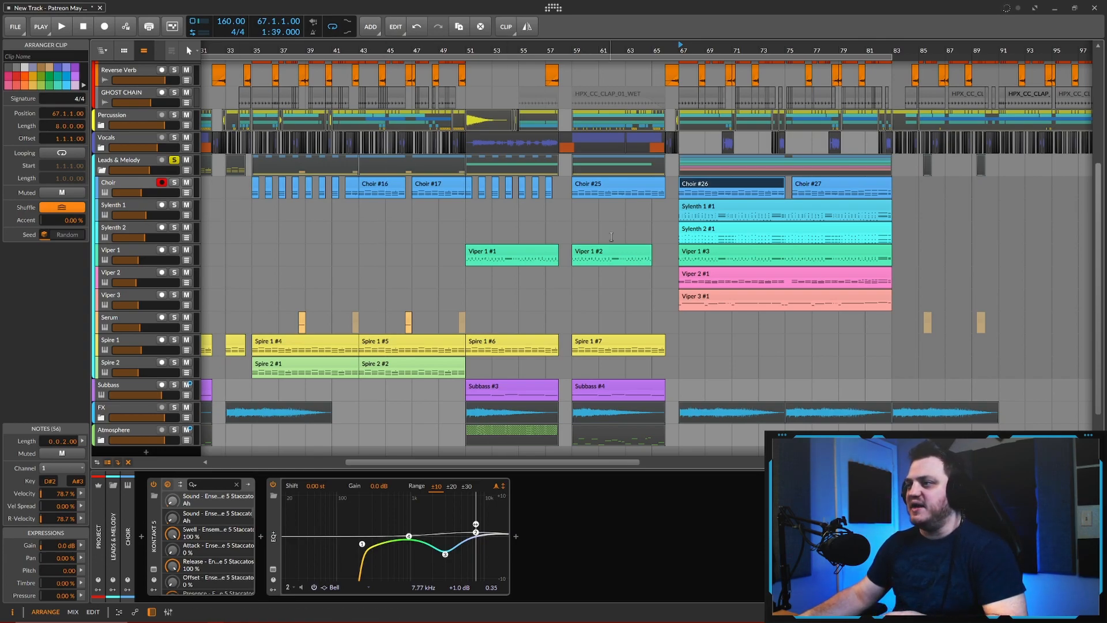
pyautogui.moveTo(665, 233); pyautogui.dragTo(632, 263)
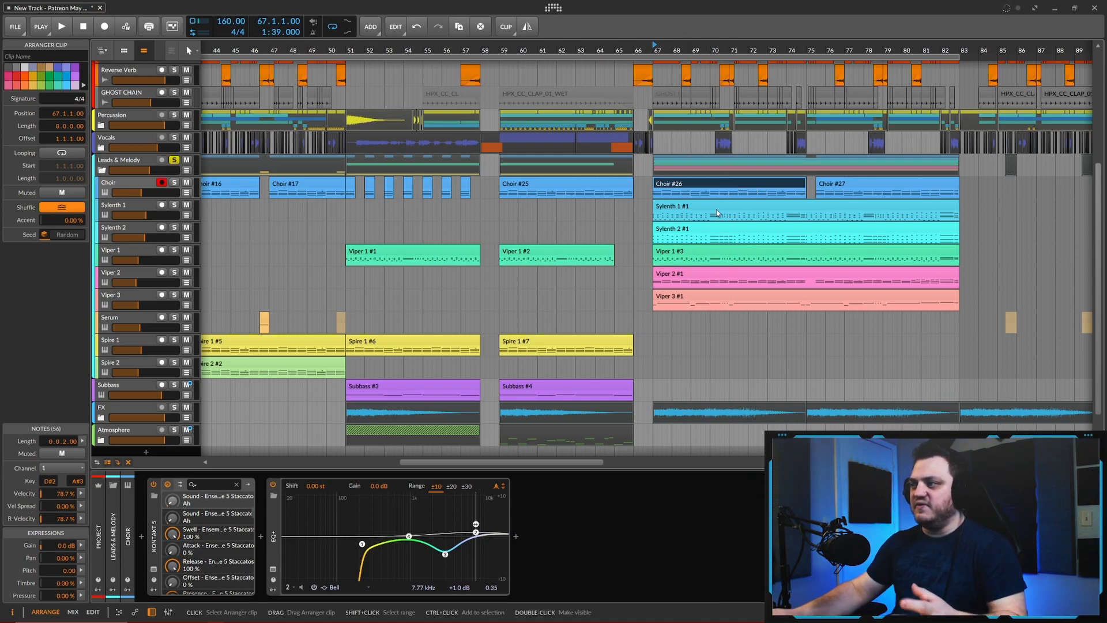
# Step: Open the bar 67 Choir clip in the note editor and enlarge the editor to see its full chord pattern
pyautogui.doubleClick(742, 185)
pyautogui.click(554, 367)
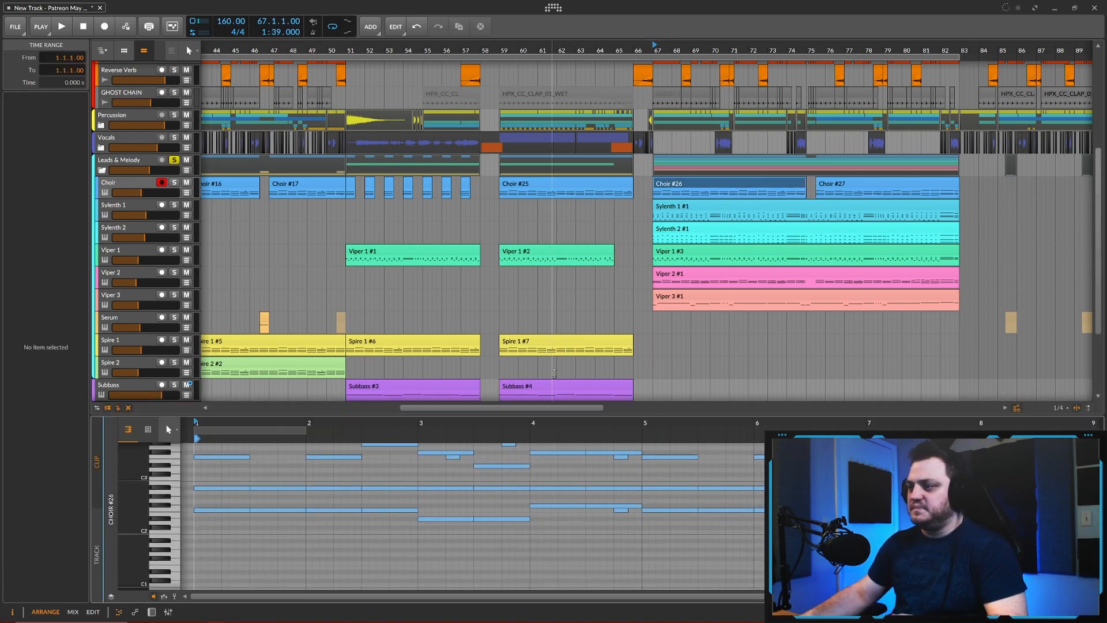
pyautogui.moveTo(618, 415); pyautogui.dragTo(629, 231)
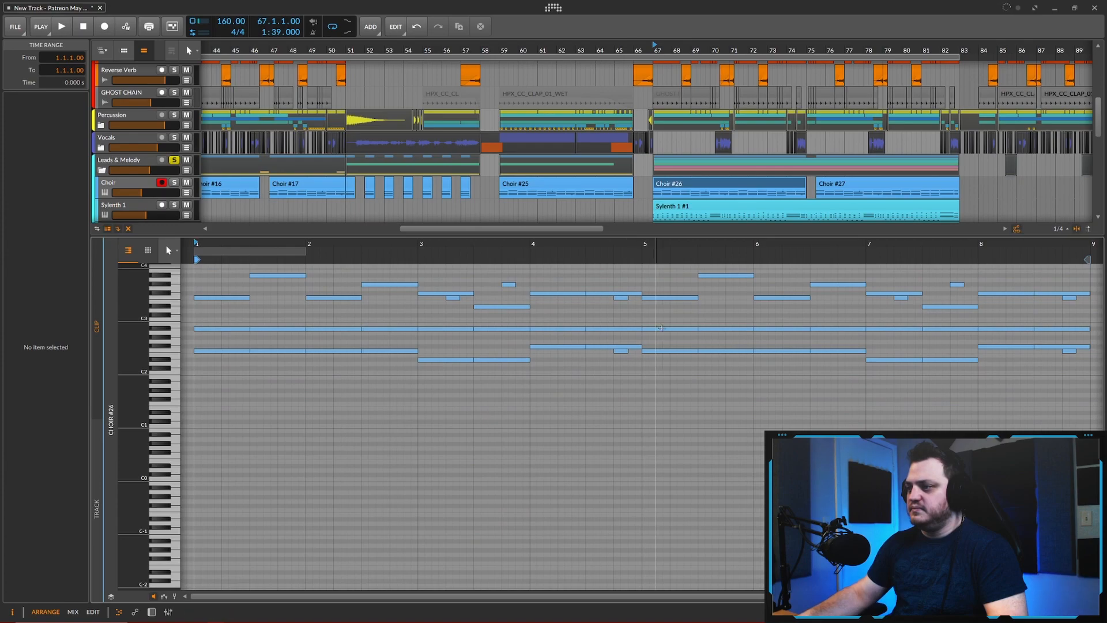
pyautogui.moveTo(671, 355); pyautogui.dragTo(576, 332)
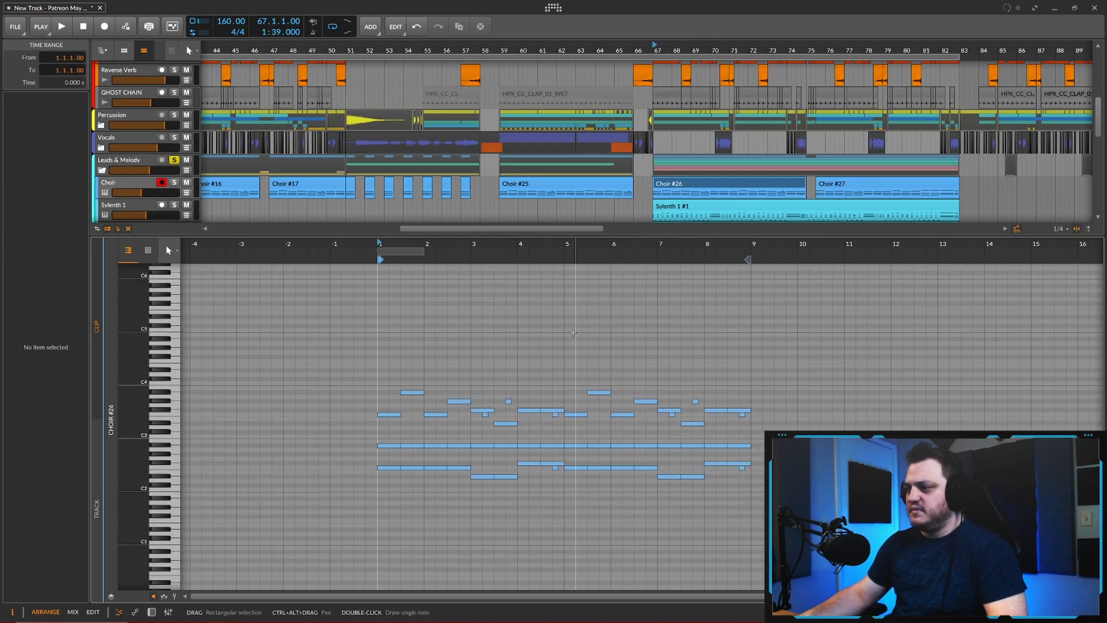
# Step: Compare the notes of the bar 67 Choir clip with those of the short Choir clip at bar 35
pyautogui.click(721, 184)
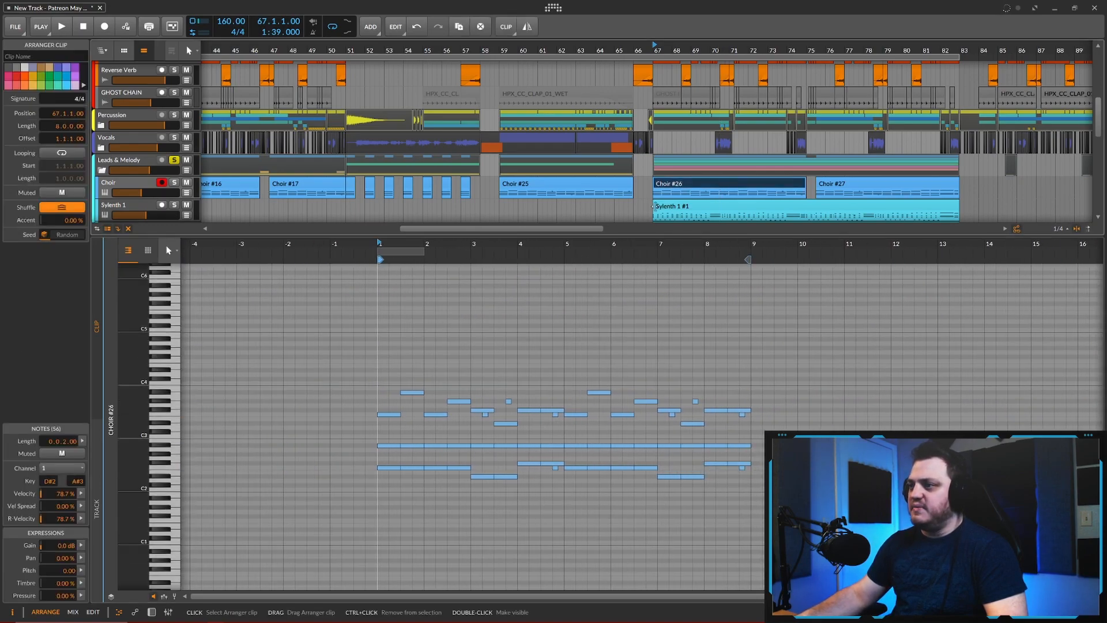
pyautogui.moveTo(464, 205); pyautogui.dragTo(686, 174)
pyautogui.moveTo(489, 202); pyautogui.dragTo(476, 251)
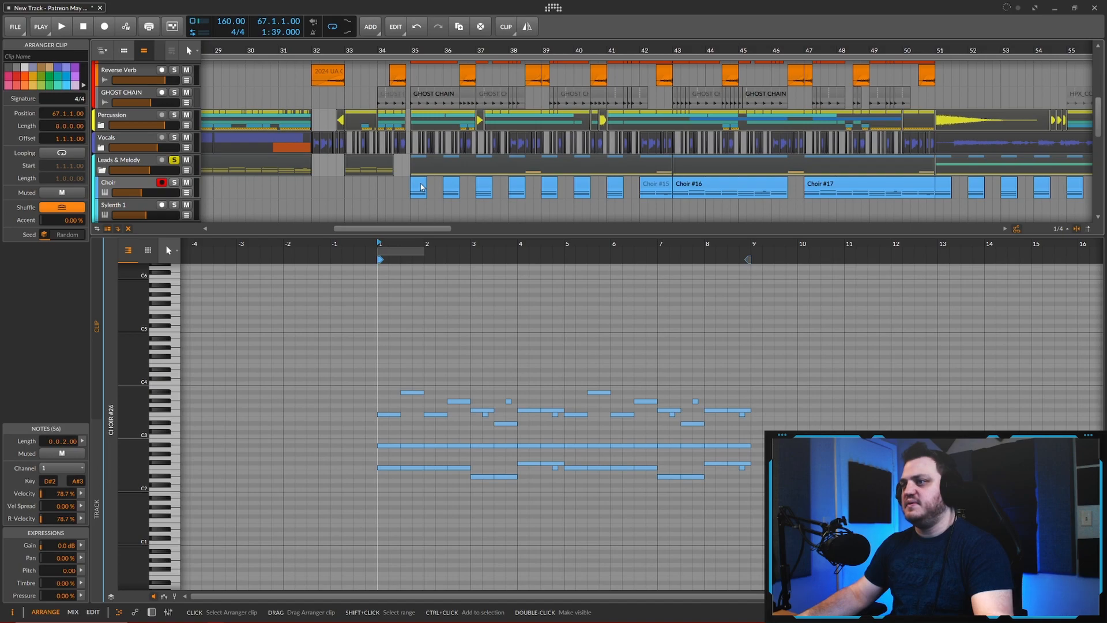
pyautogui.click(420, 186)
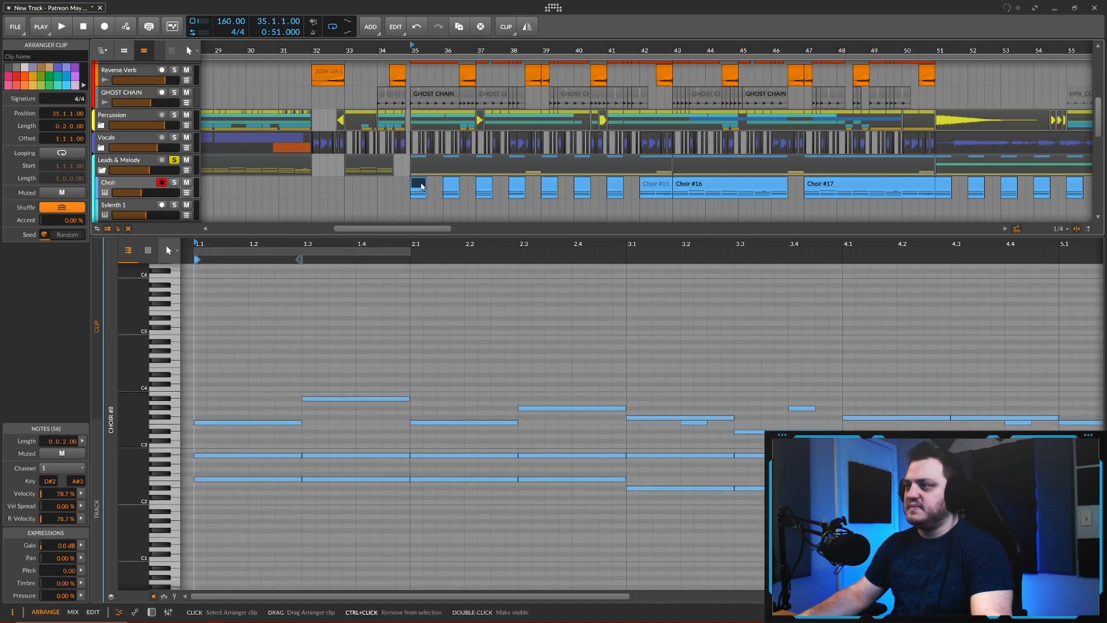
pyautogui.moveTo(471, 188); pyautogui.dragTo(453, 144)
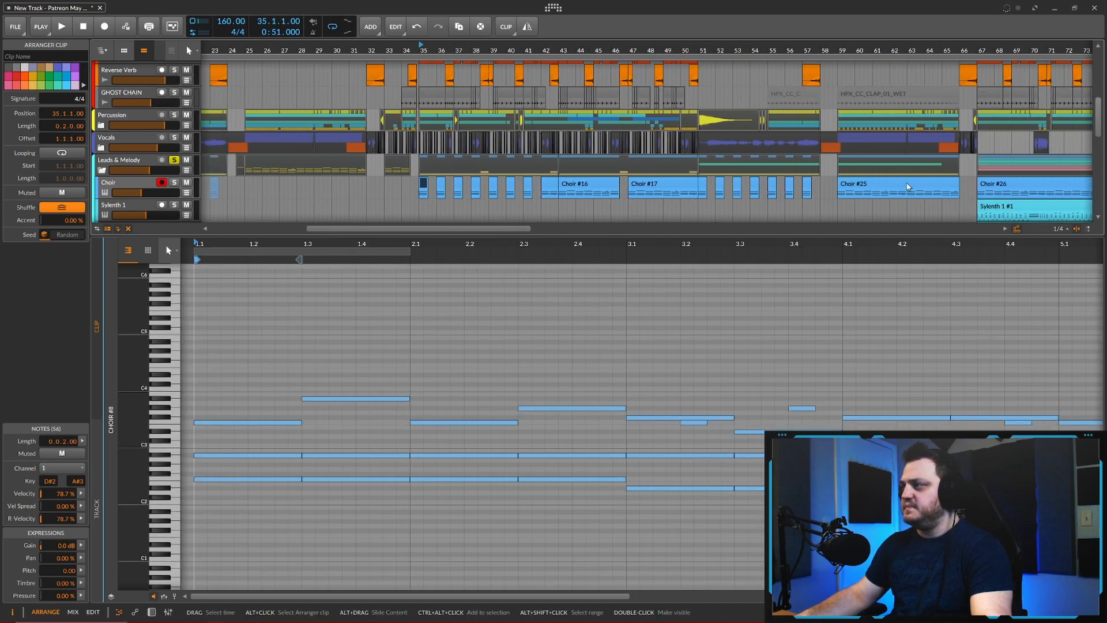
# Step: Paste the full eight-bar Choir clip from bar 67 over the chopped clips at bar 35, and undo the paste
pyautogui.click(990, 183)
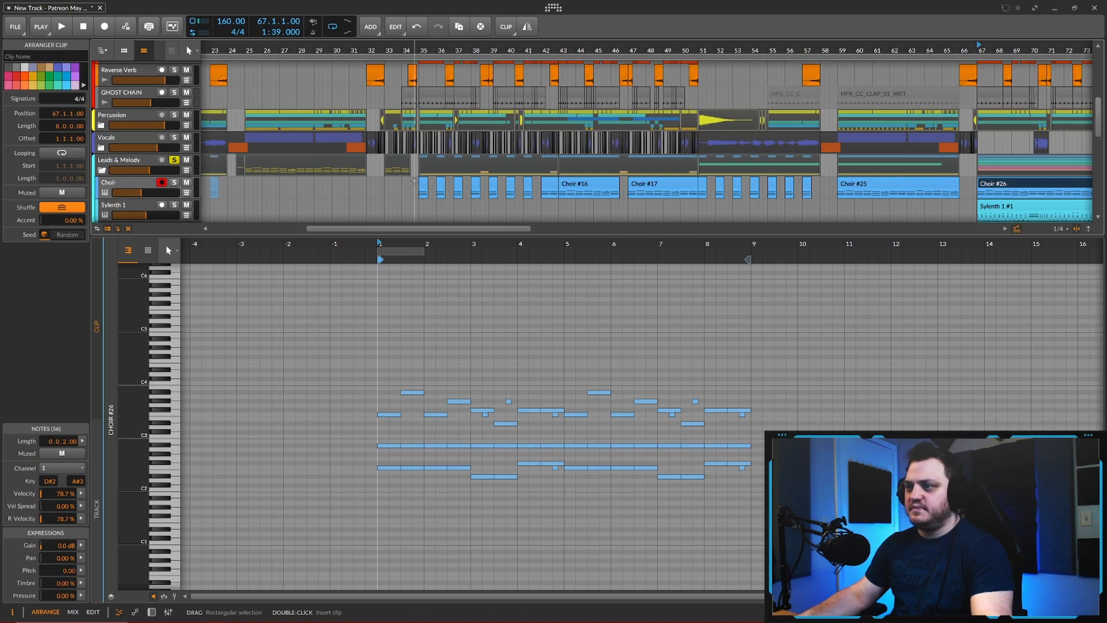
pyautogui.click(423, 184)
pyautogui.hotkey('ctrl', 'v')
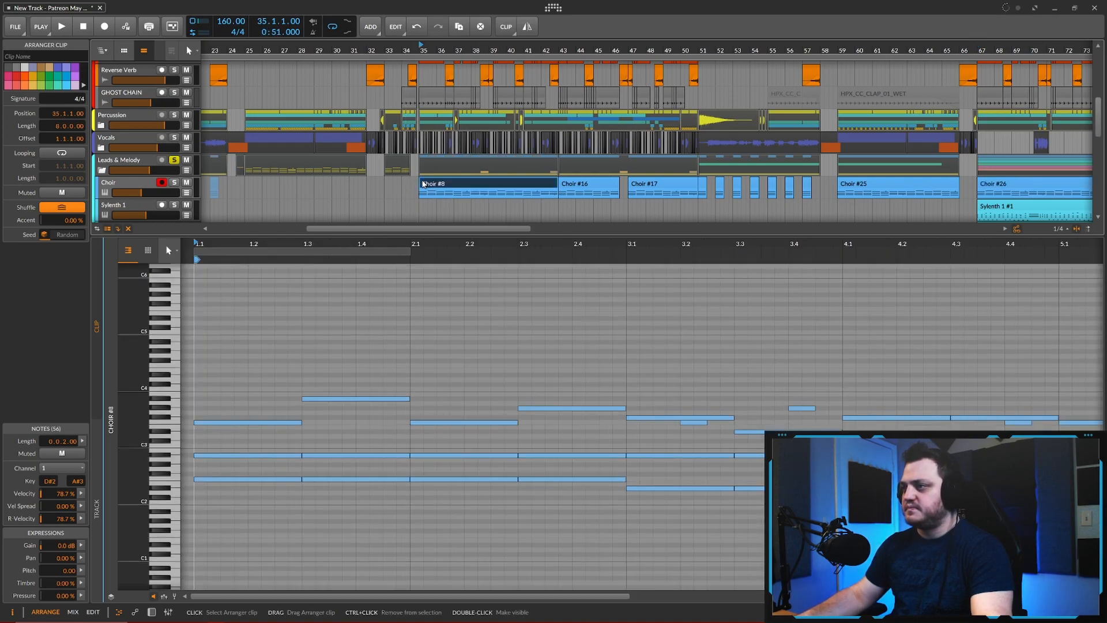
pyautogui.moveTo(536, 235); pyautogui.dragTo(593, 306)
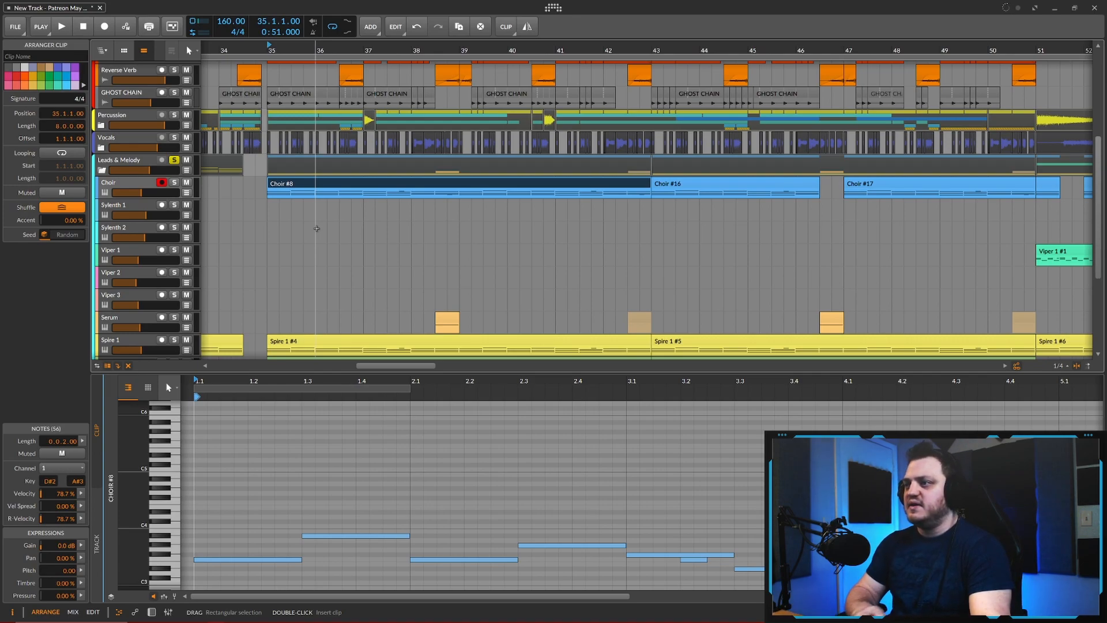
pyautogui.hotkey('ctrl', 'z')
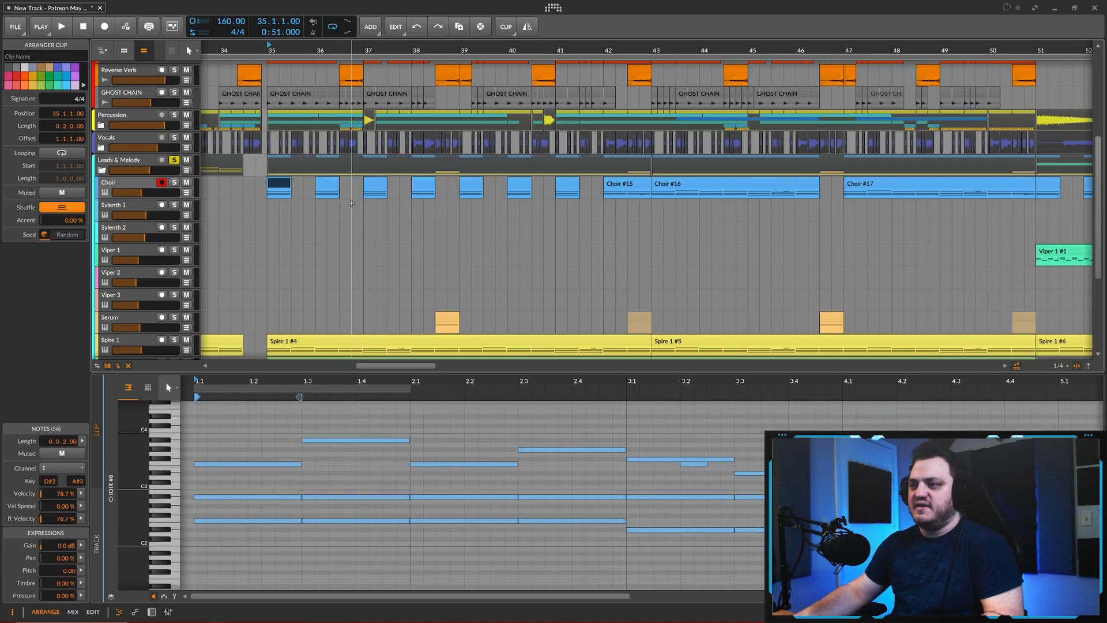
# Step: Inspect the notes of the chopped Choir clips at bars 35, 36 and 37, and return to the bar 35 clip
pyautogui.doubleClick(281, 189)
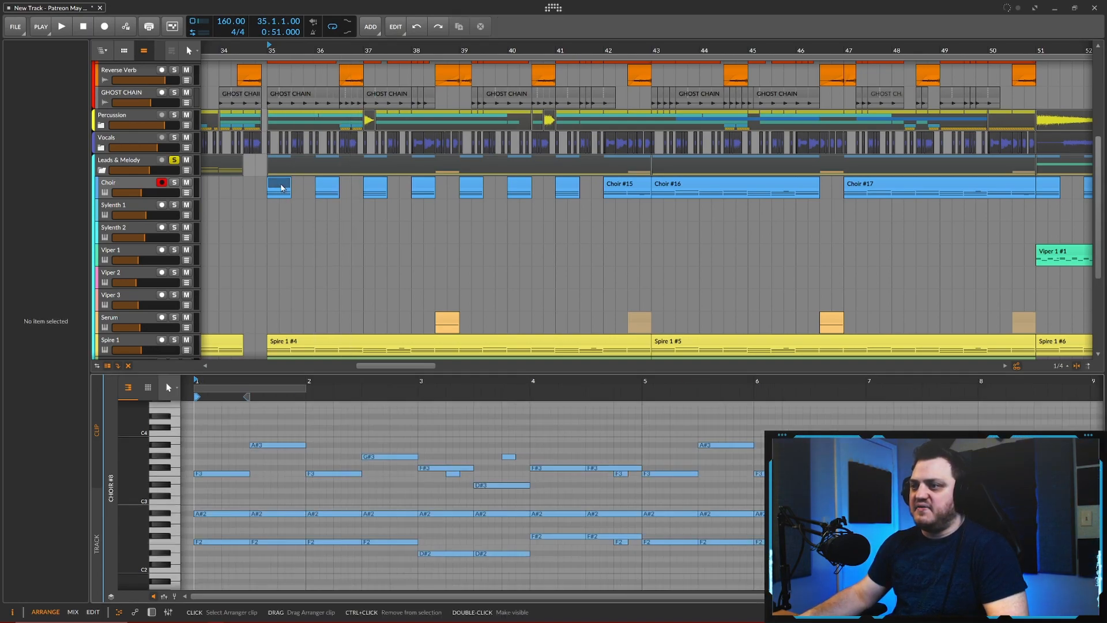
pyautogui.doubleClick(329, 186)
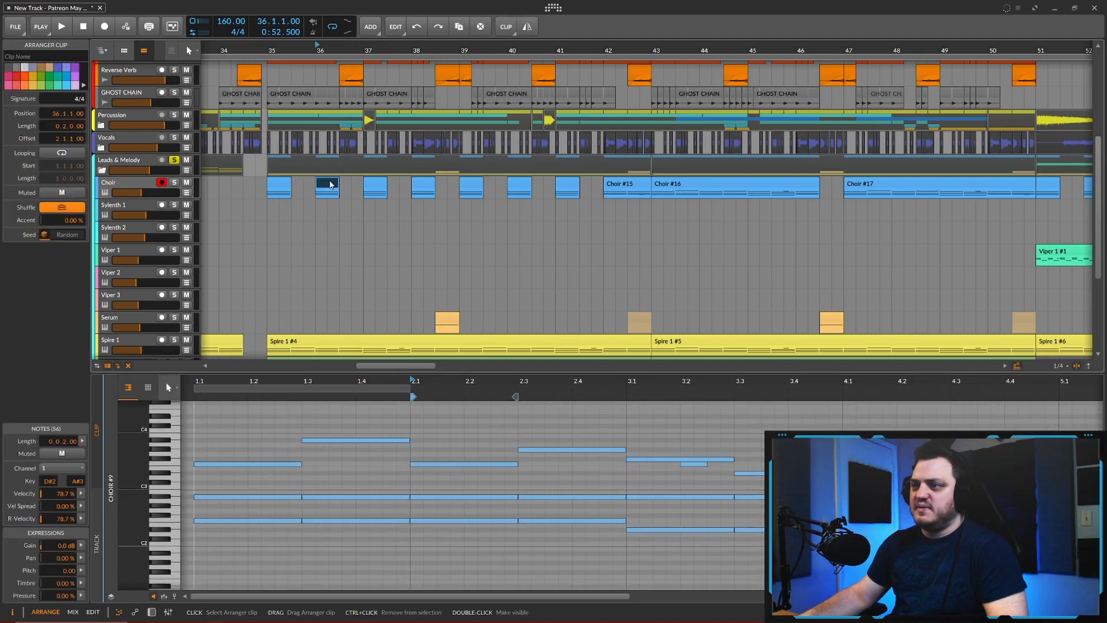
pyautogui.click(379, 186)
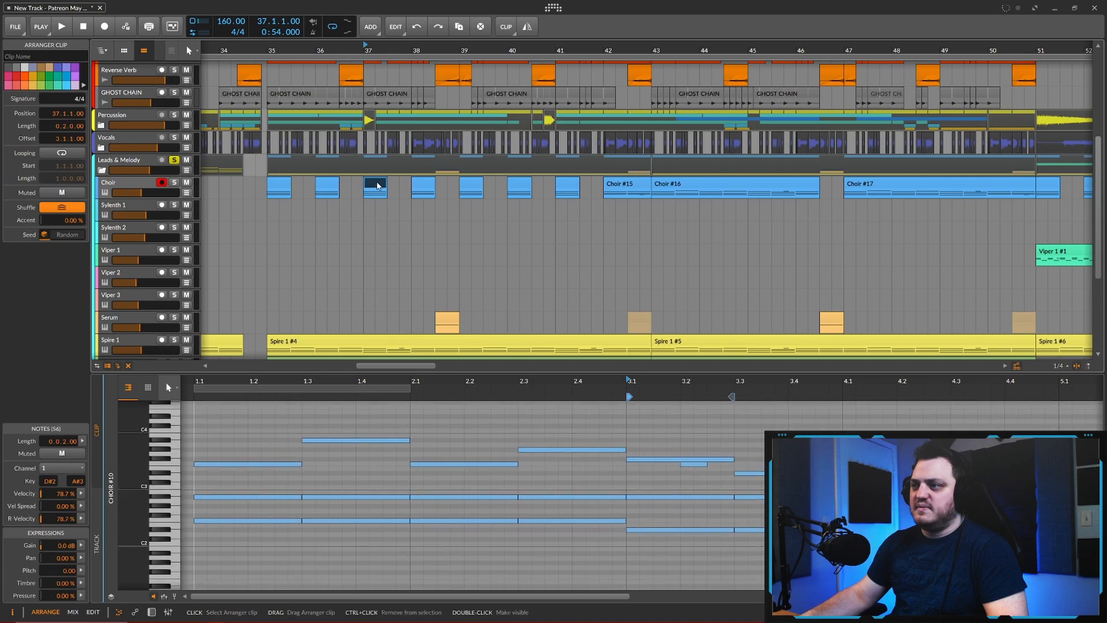
pyautogui.click(289, 185)
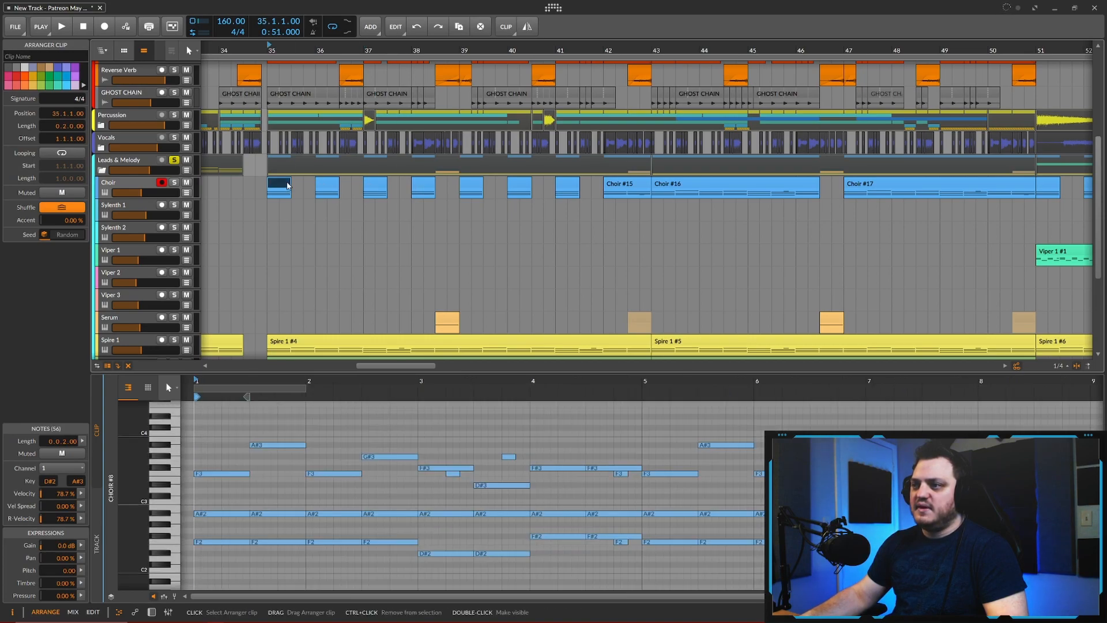
# Step: Examine the chopped Choir clips from bar 35 against the longer Choir, Viper and Spire clips through bar 83
pyautogui.scroll(-3, 305, 190)
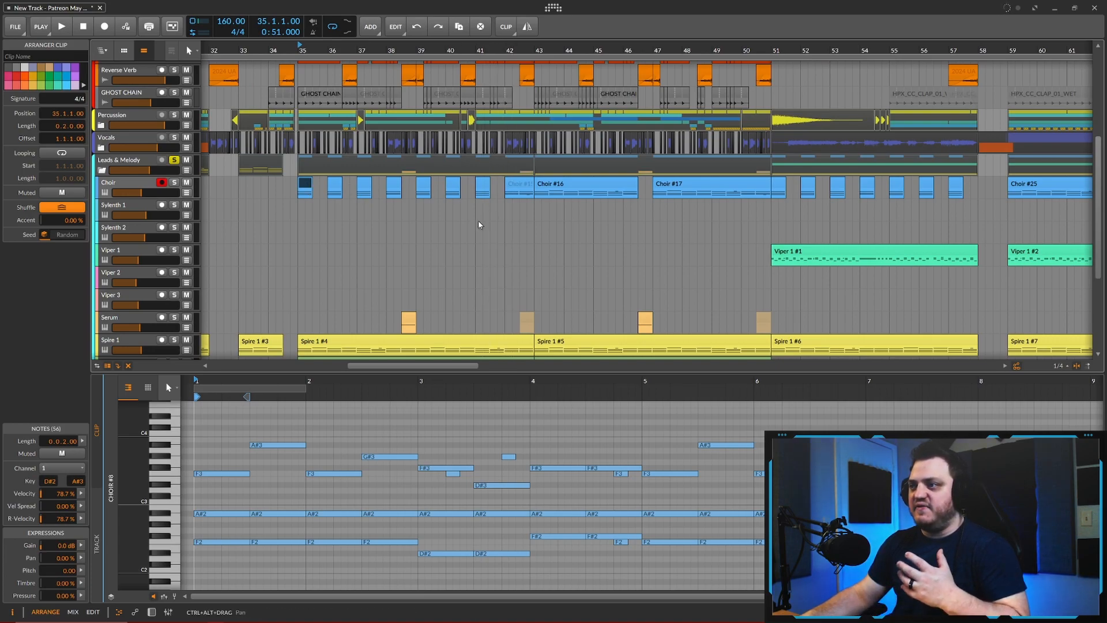
pyautogui.scroll(1, 419, 233)
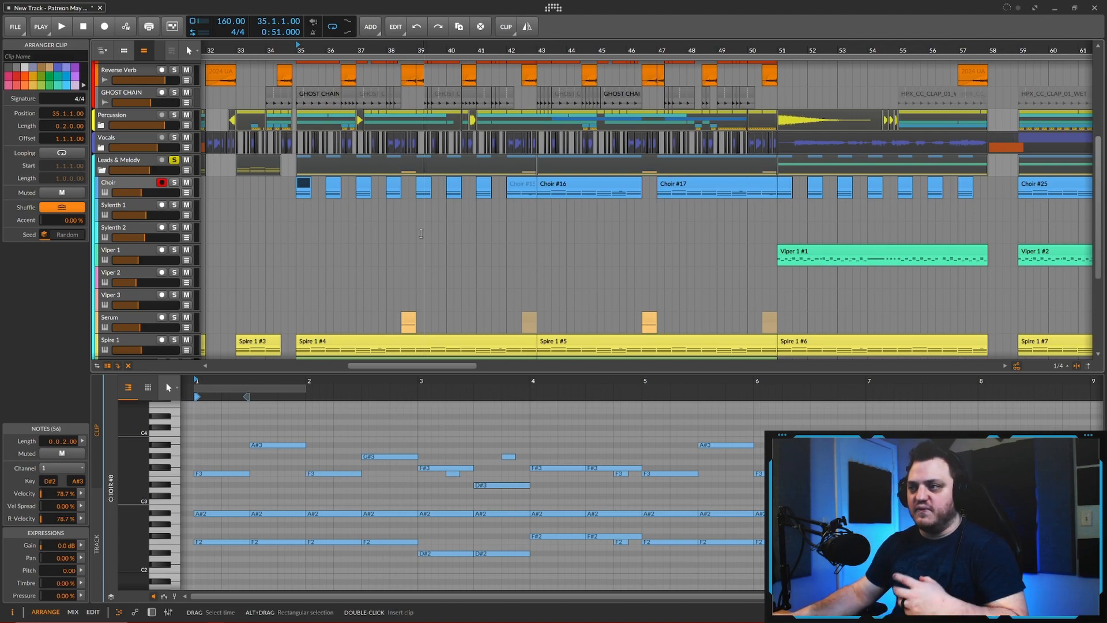
pyautogui.scroll(-5, 421, 233)
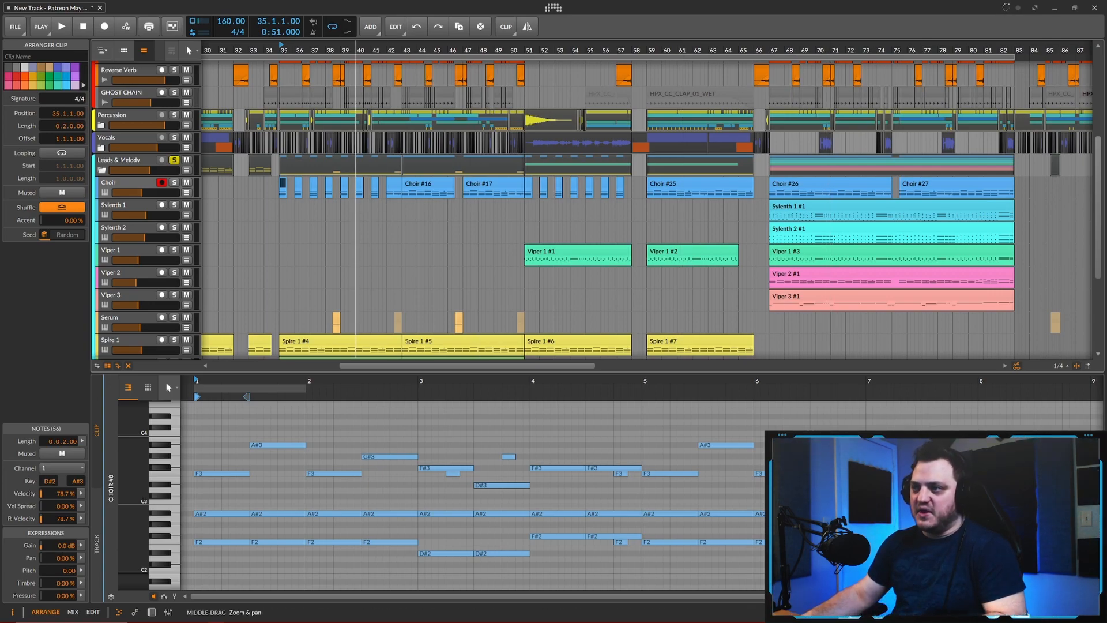
pyautogui.scroll(1, 356, 213)
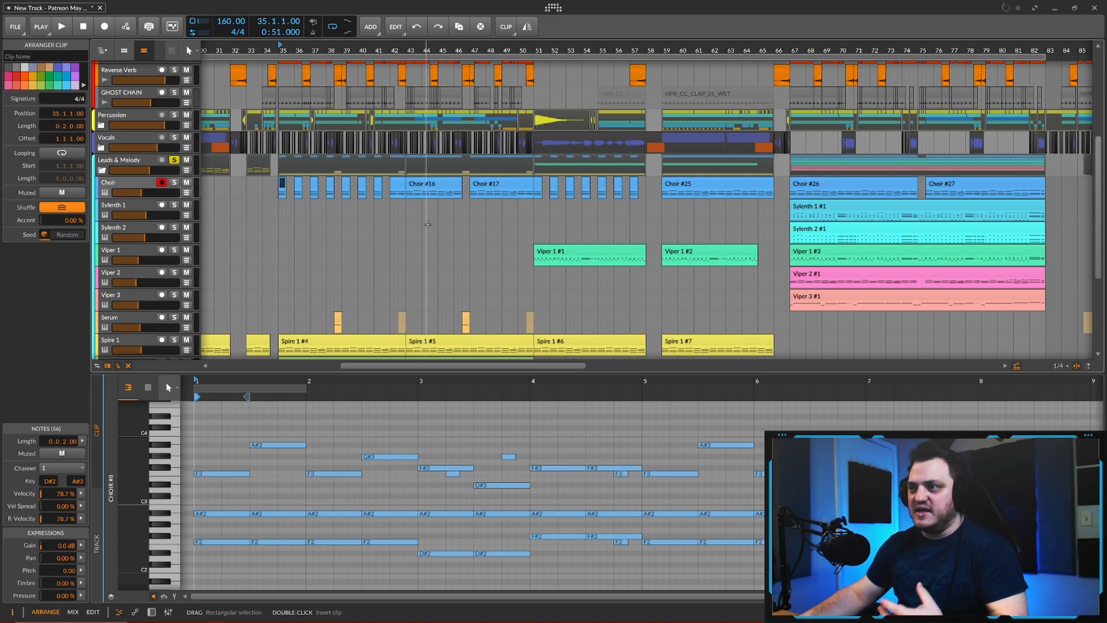
pyautogui.scroll(-2, 426, 230)
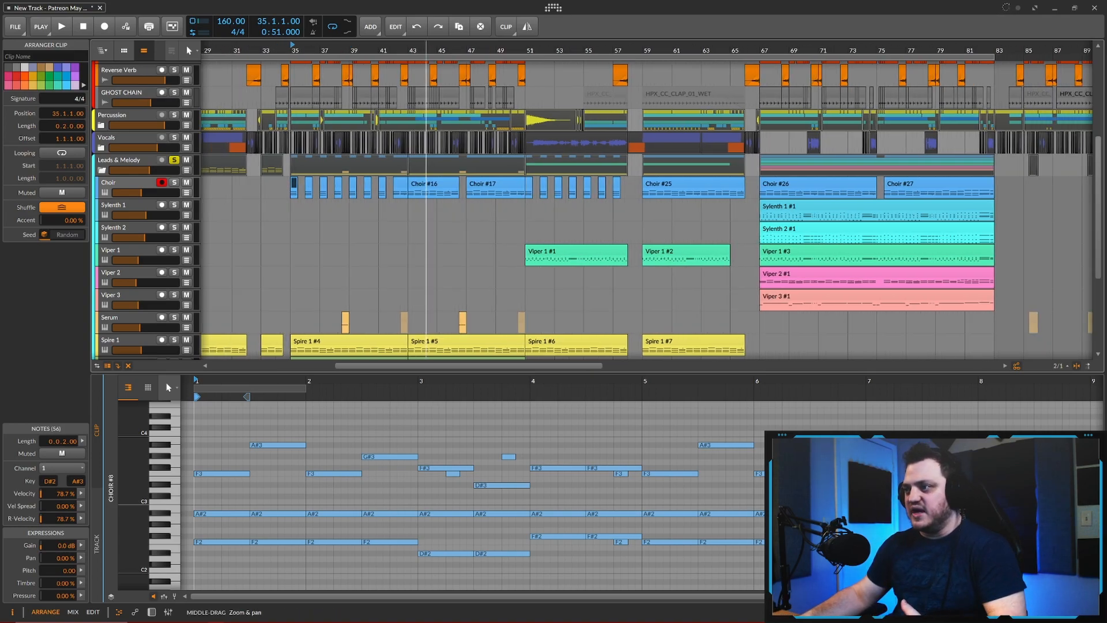
pyautogui.scroll(6, 300, 216)
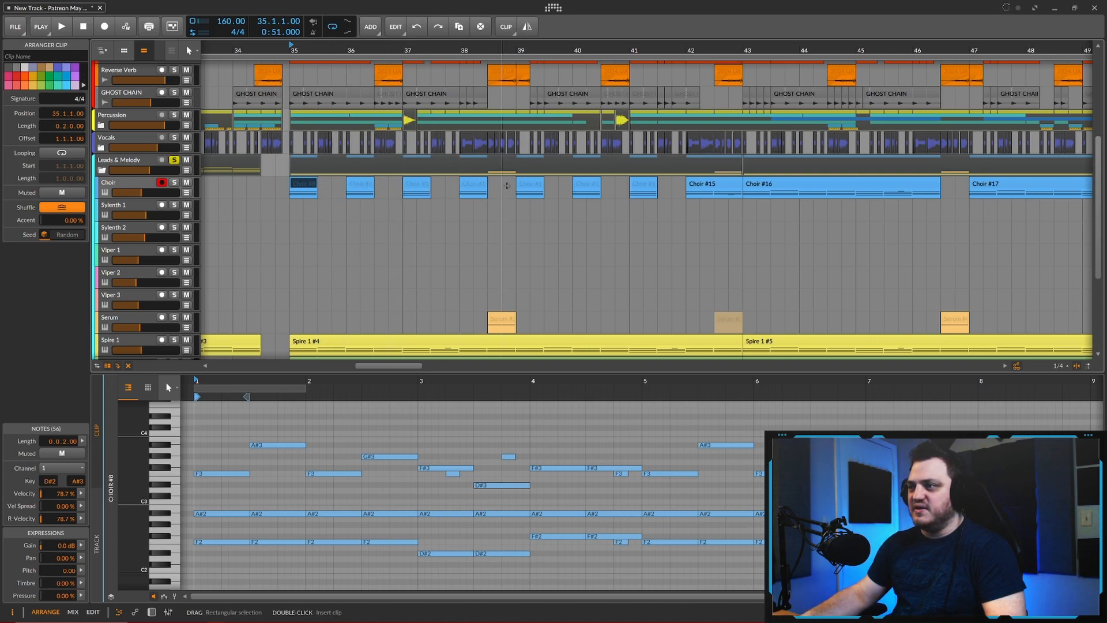
# Step: Solo the Choir track and listen to its chopped clips from bar 35 to about bar 51
pyautogui.scroll(-4, 586, 200)
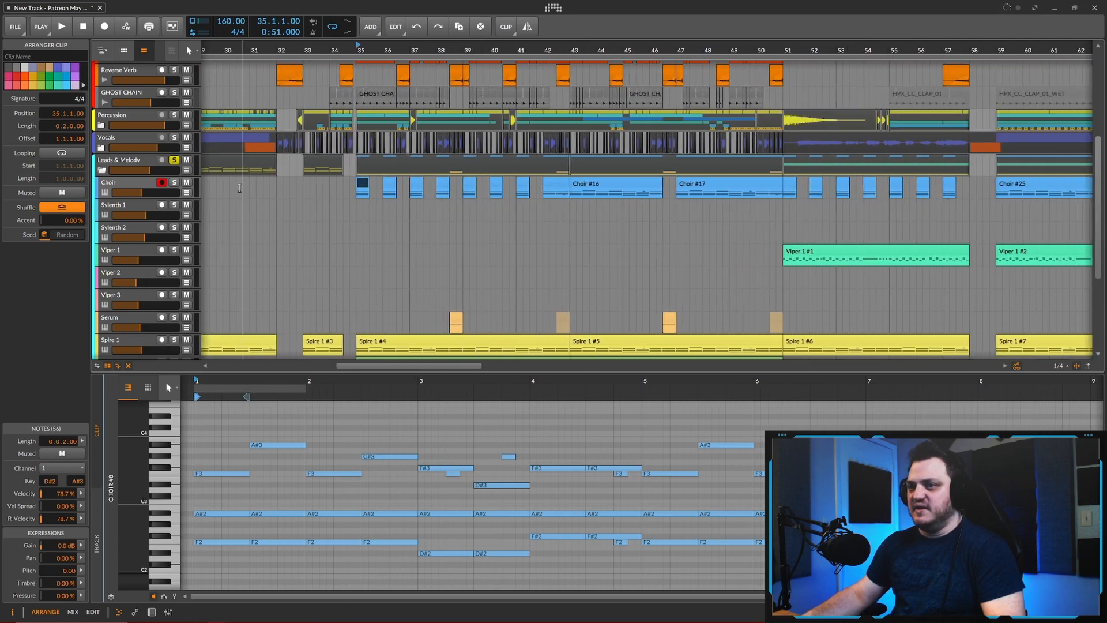
pyautogui.click(174, 182)
pyautogui.press('space')
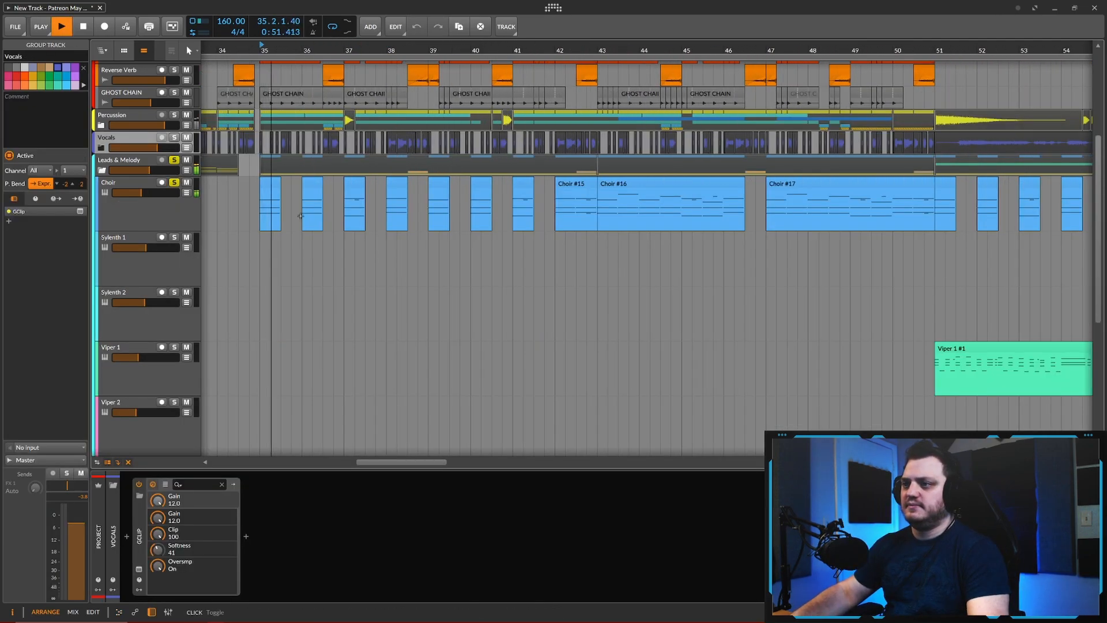
pyautogui.scroll(-2, 471, 245)
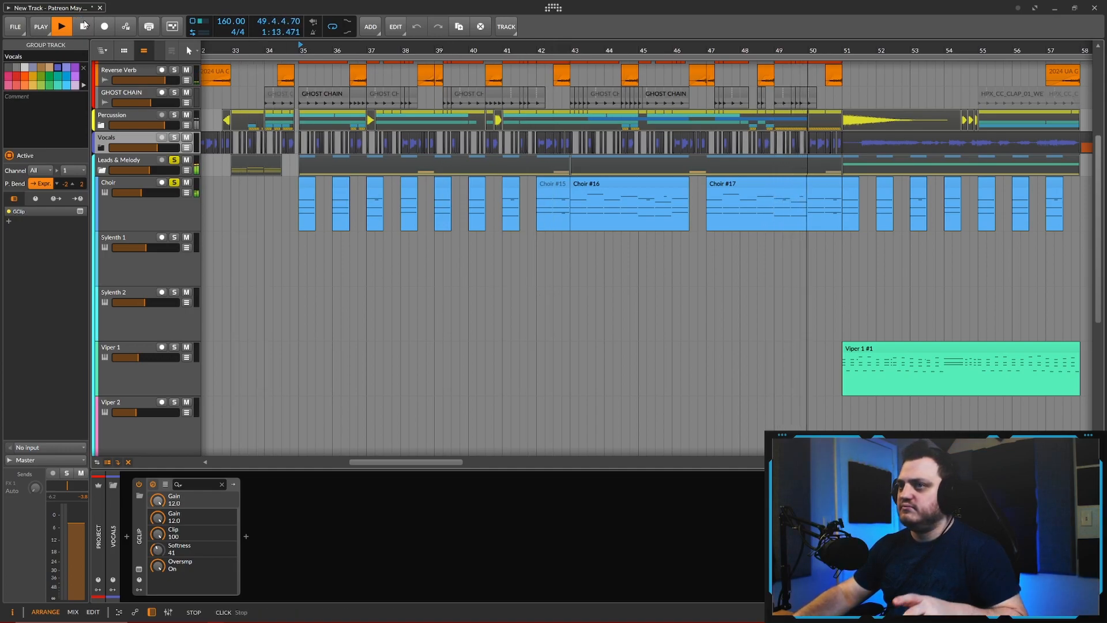
pyautogui.click(84, 26)
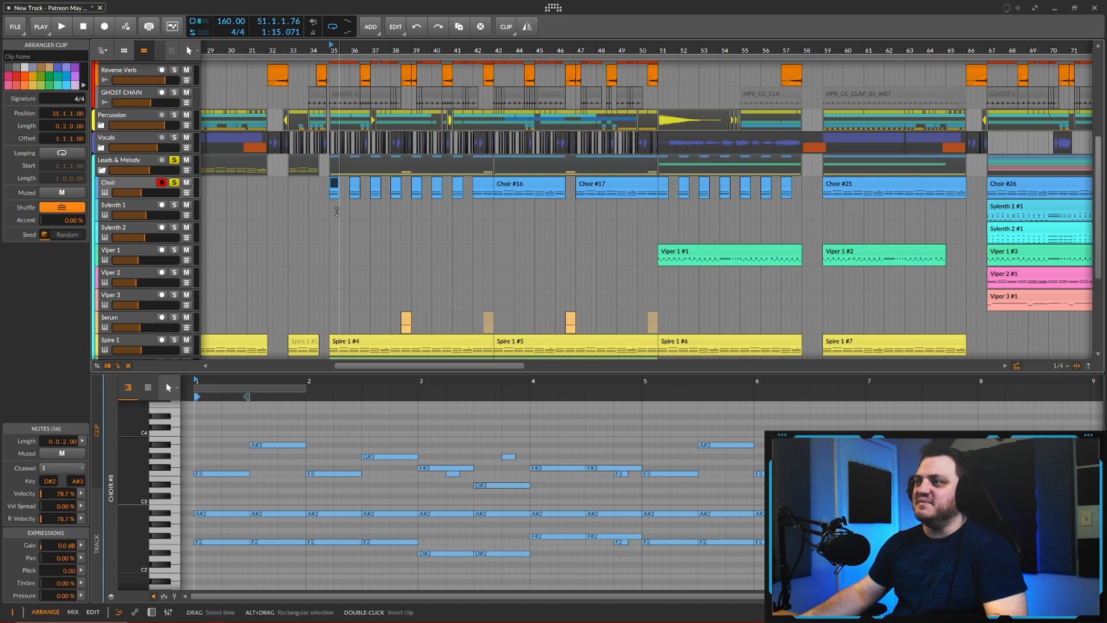
# Step: Turn off the Choir solo and examine how the Choir, Viper, Serum and Spire clips are arranged from bar 17 onward
pyautogui.scroll(1, 380, 211)
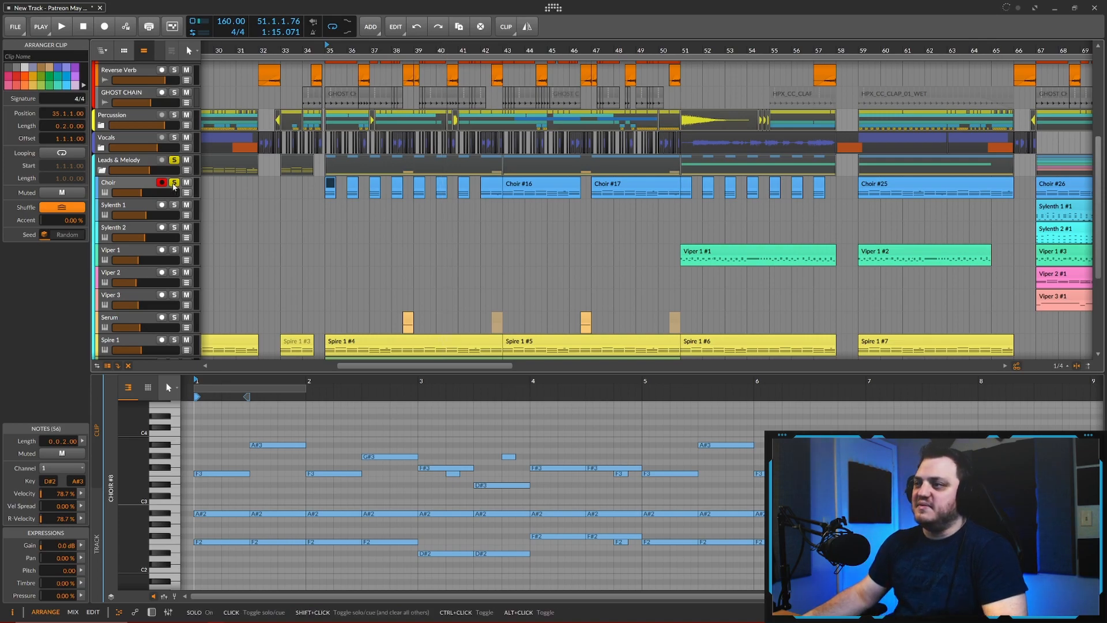
pyautogui.scroll(1, 445, 249)
pyautogui.scroll(-2, 445, 231)
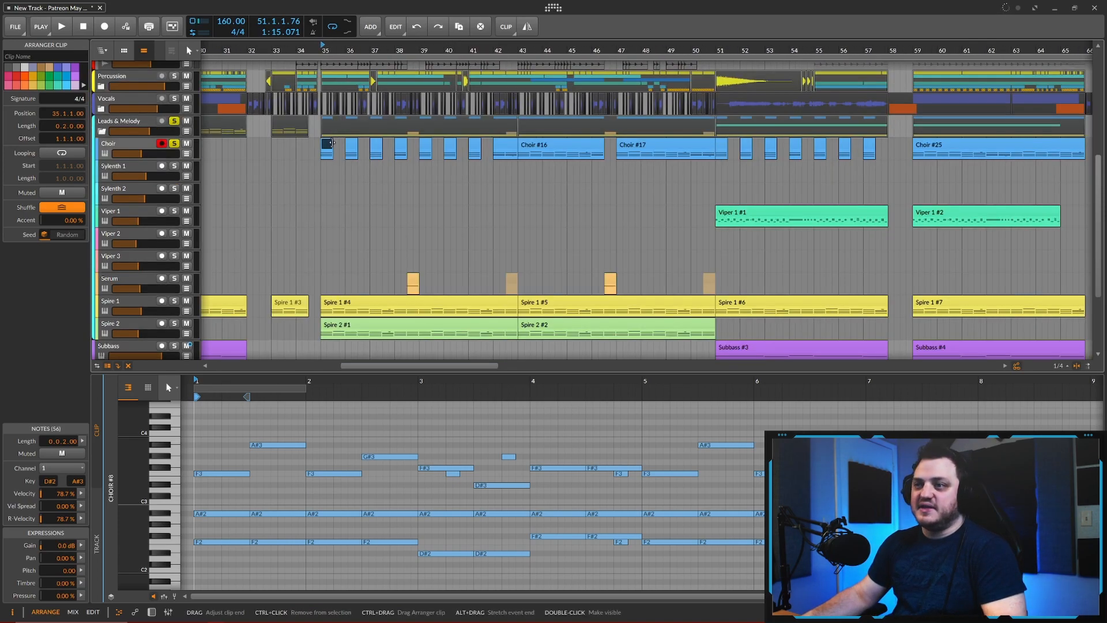
pyautogui.scroll(1, 382, 203)
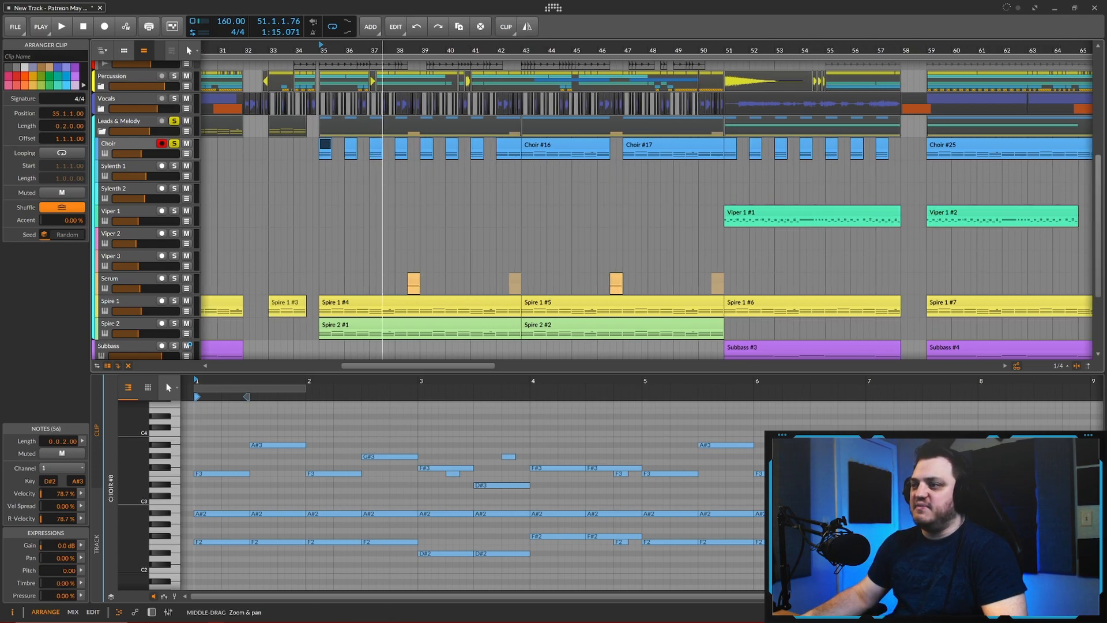
pyautogui.scroll(-2, 381, 203)
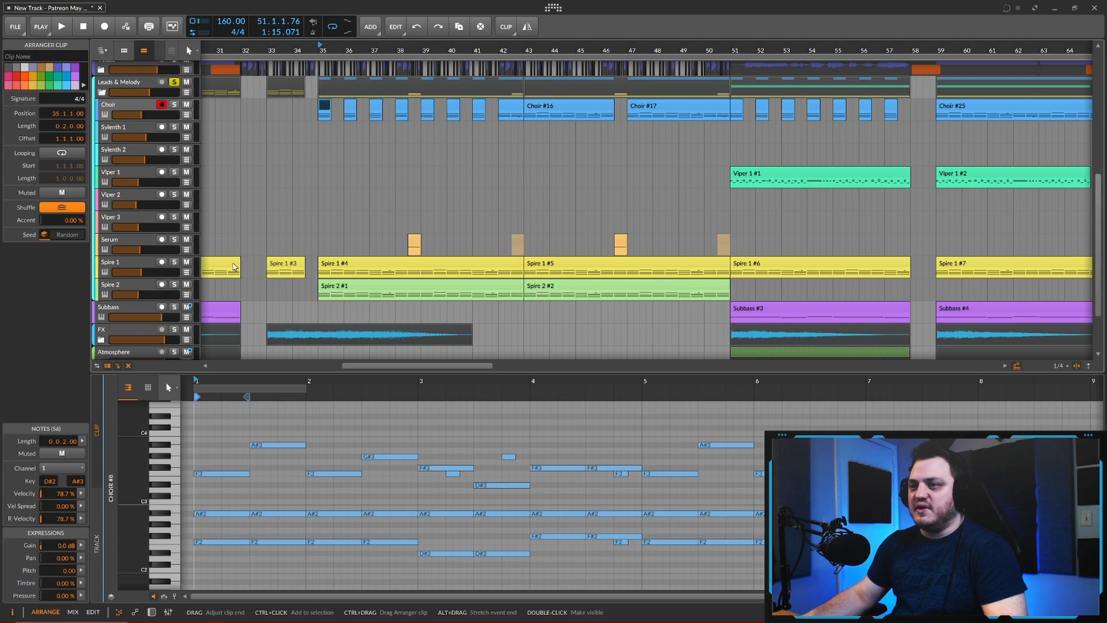
pyautogui.scroll(-1, 344, 194)
pyautogui.scroll(-5, 344, 193)
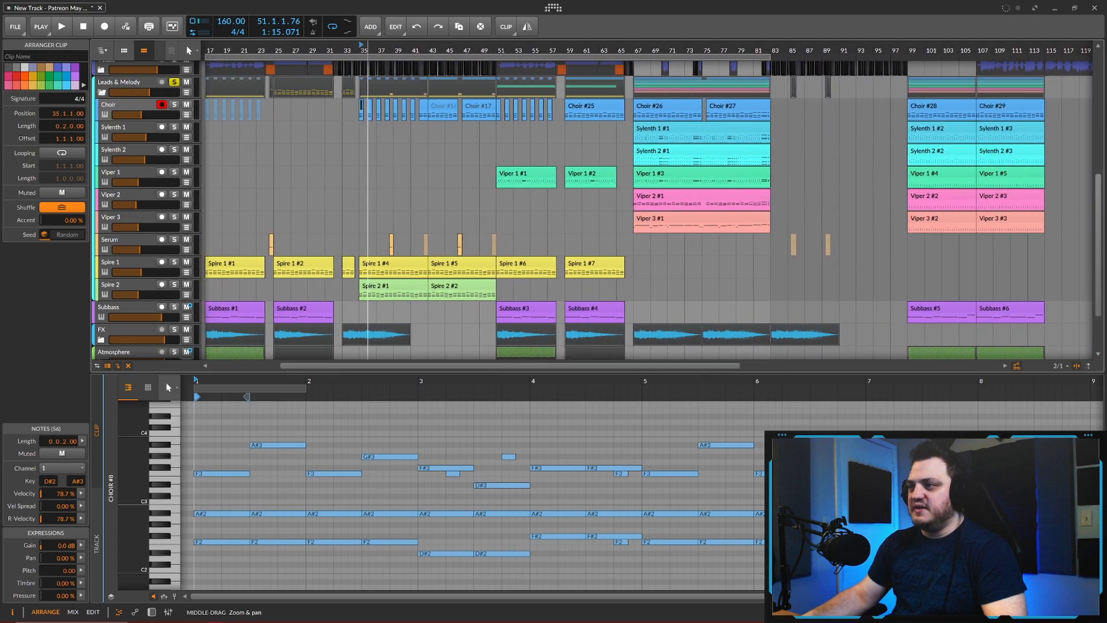
pyautogui.scroll(2, 402, 204)
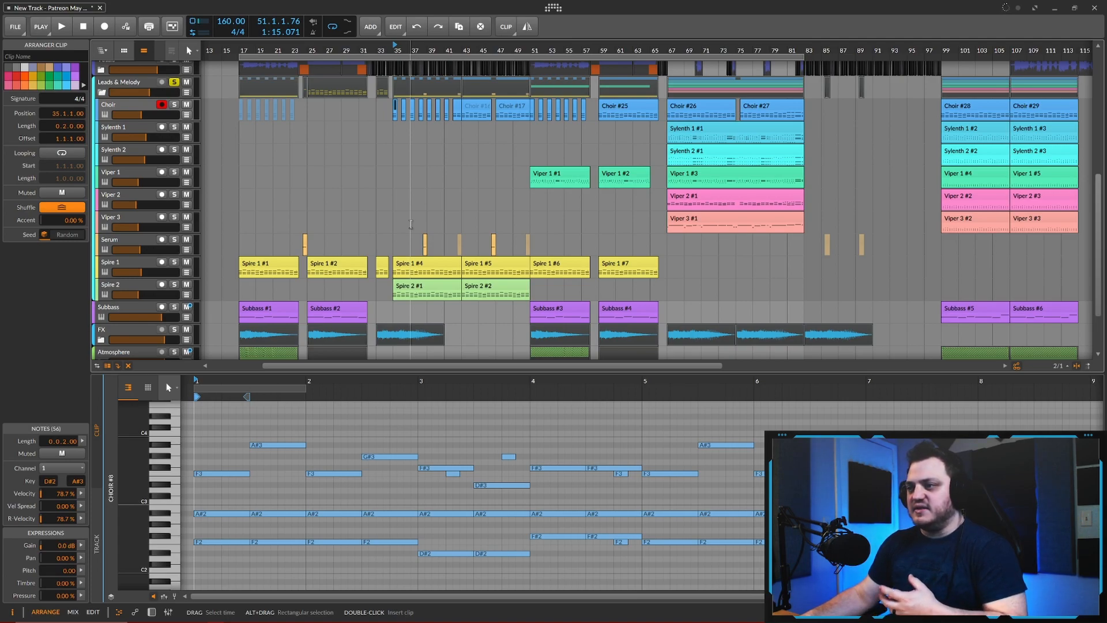
pyautogui.scroll(3, 410, 222)
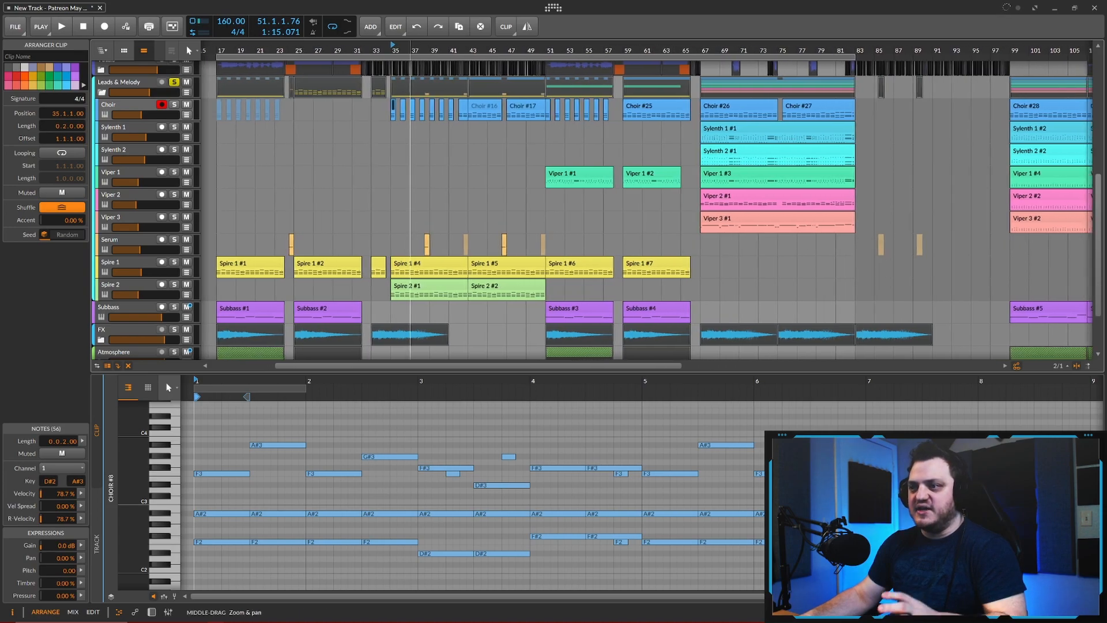
pyautogui.scroll(-1, 440, 221)
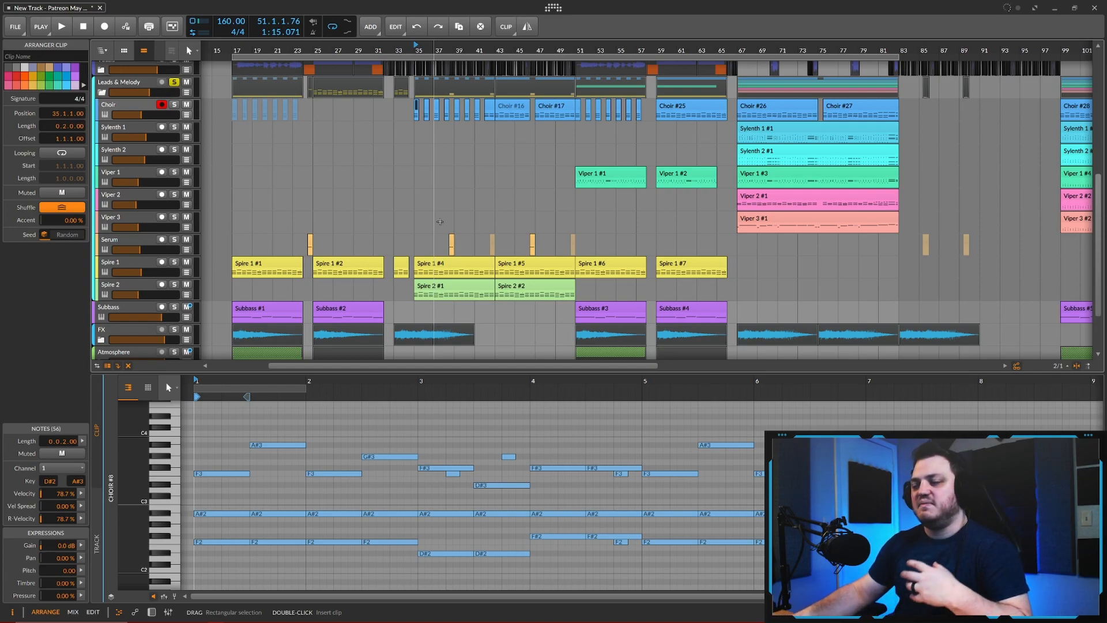
pyautogui.moveTo(440, 222); pyautogui.dragTo(452, 245)
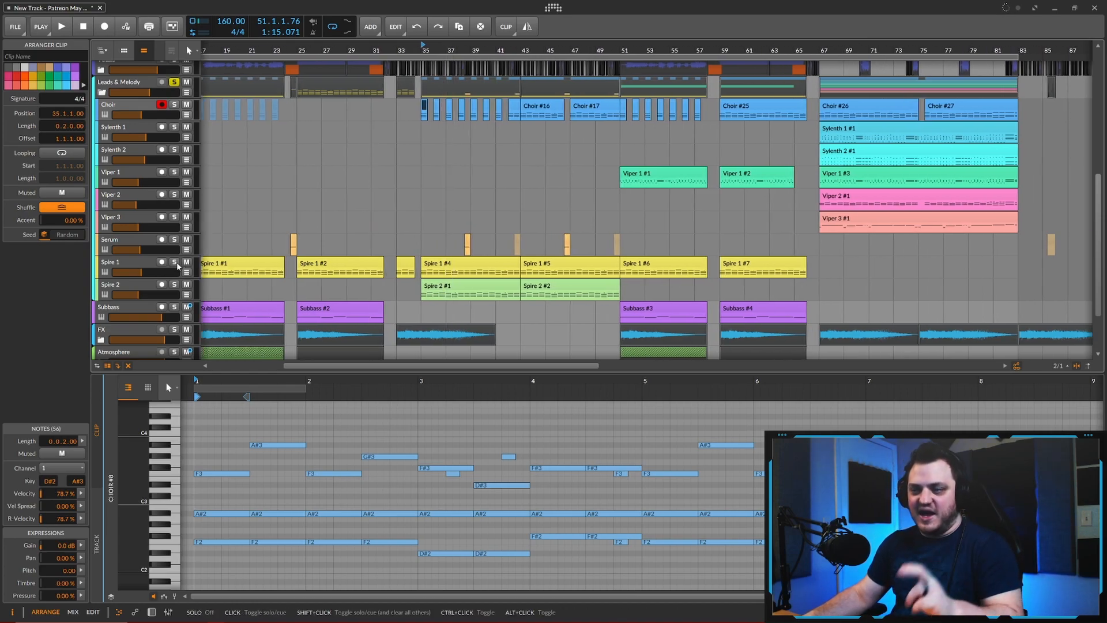
# Step: Solo the Spire 1 and Spire 2 tracks and play them from bar 35
pyautogui.click(175, 284)
pyautogui.moveTo(454, 230); pyautogui.dragTo(419, 244)
pyautogui.click(375, 48)
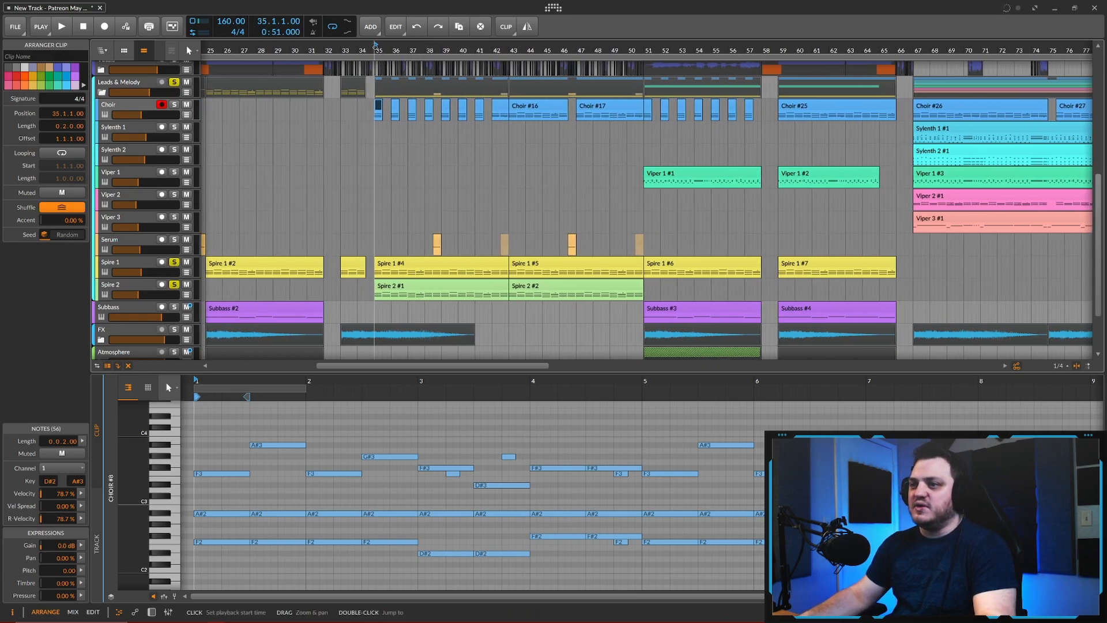
pyautogui.moveTo(430, 183); pyautogui.dragTo(418, 194)
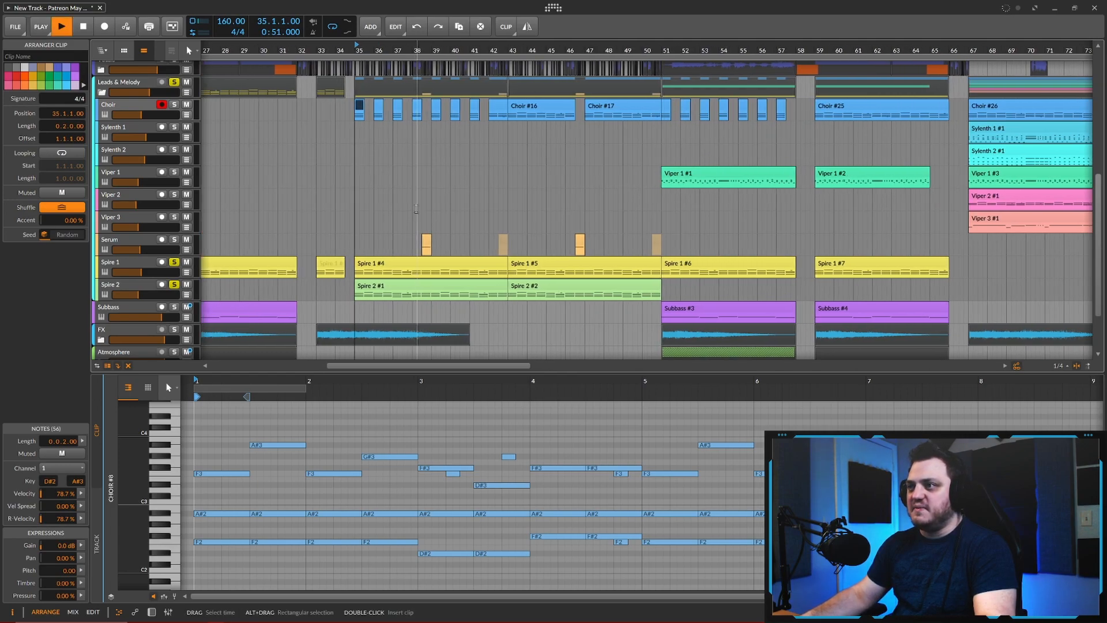
pyautogui.press('space')
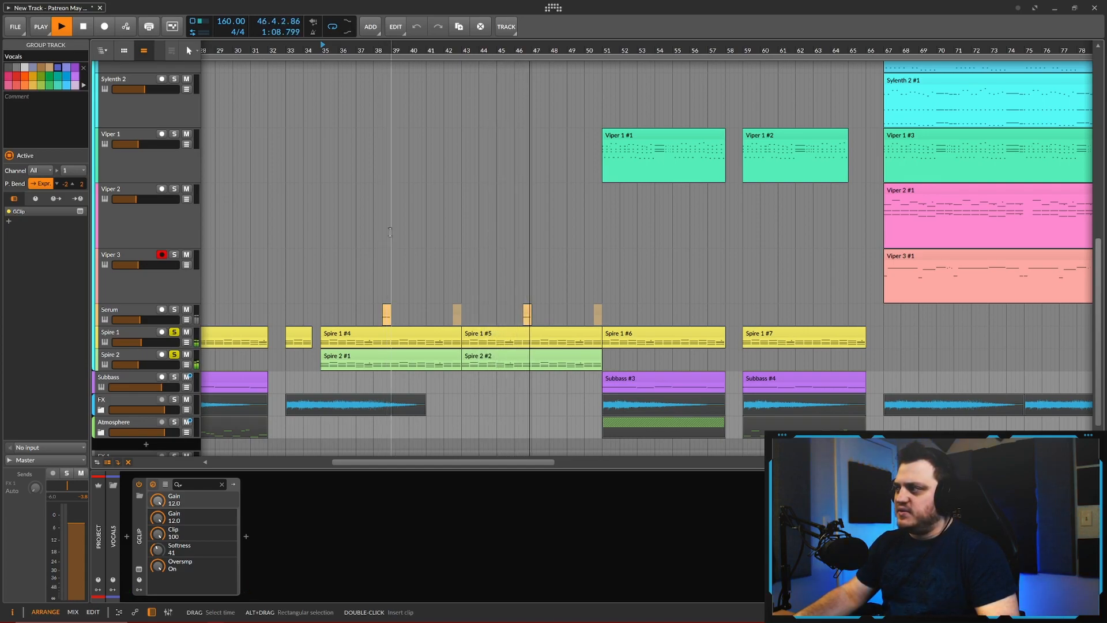
# Step: Select the Choir clip at bar 67 and stop playback
pyautogui.scroll(2, 540, 213)
pyautogui.moveTo(558, 208); pyautogui.dragTo(544, 205)
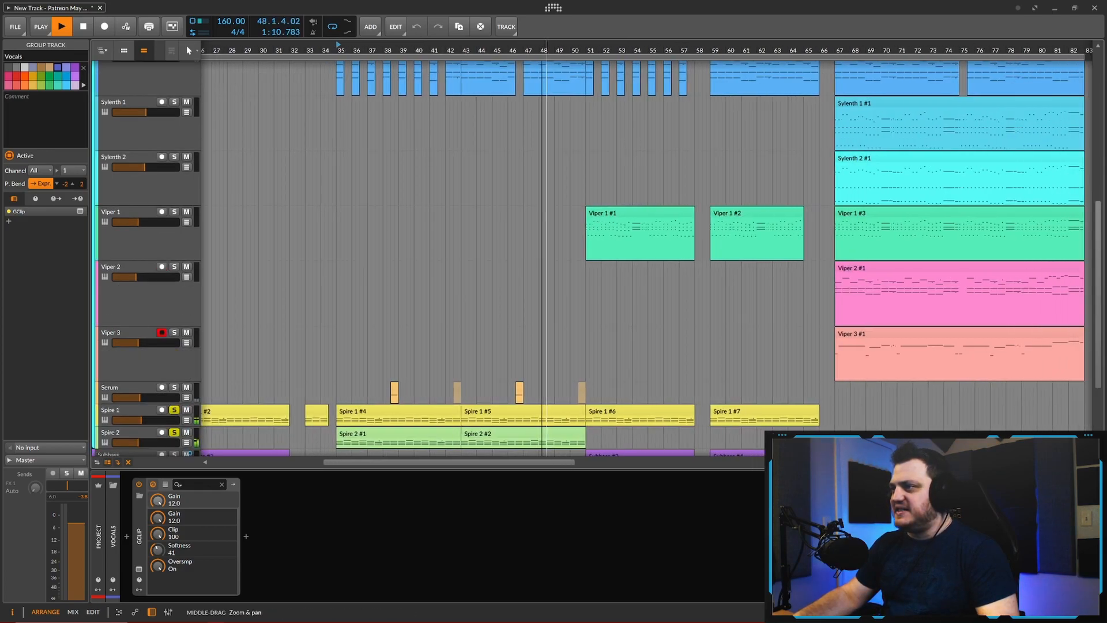
pyautogui.scroll(1, 544, 205)
pyautogui.click(898, 89)
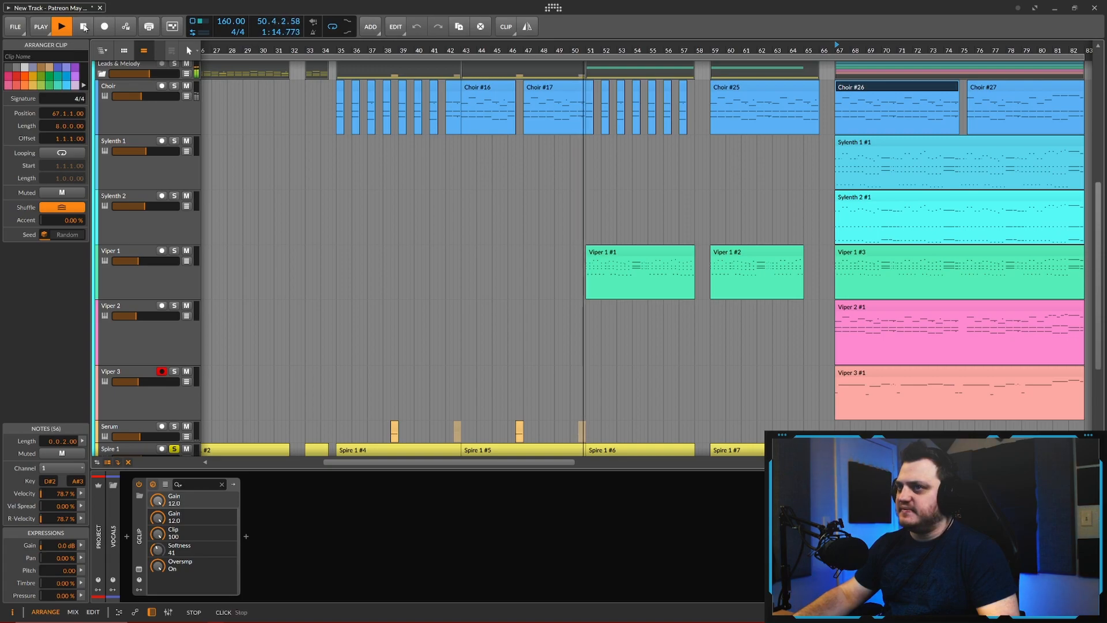
pyautogui.click(84, 27)
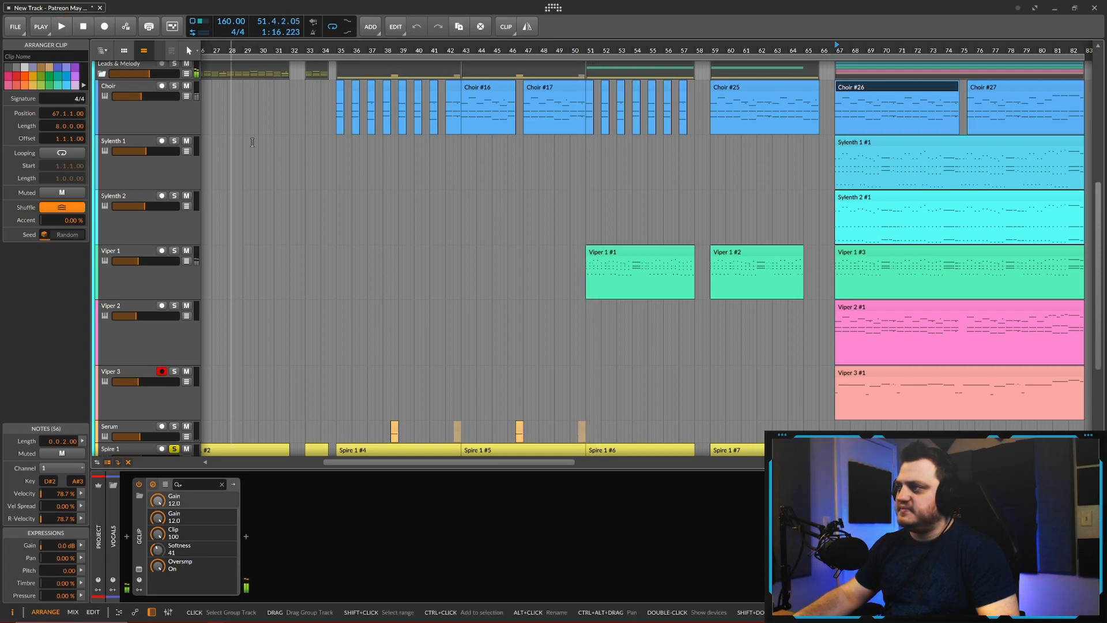
# Step: Compare the notes of the Spire 2 and Spire 1 clips at bar 35 across their full length
pyautogui.scroll(-2, 527, 253)
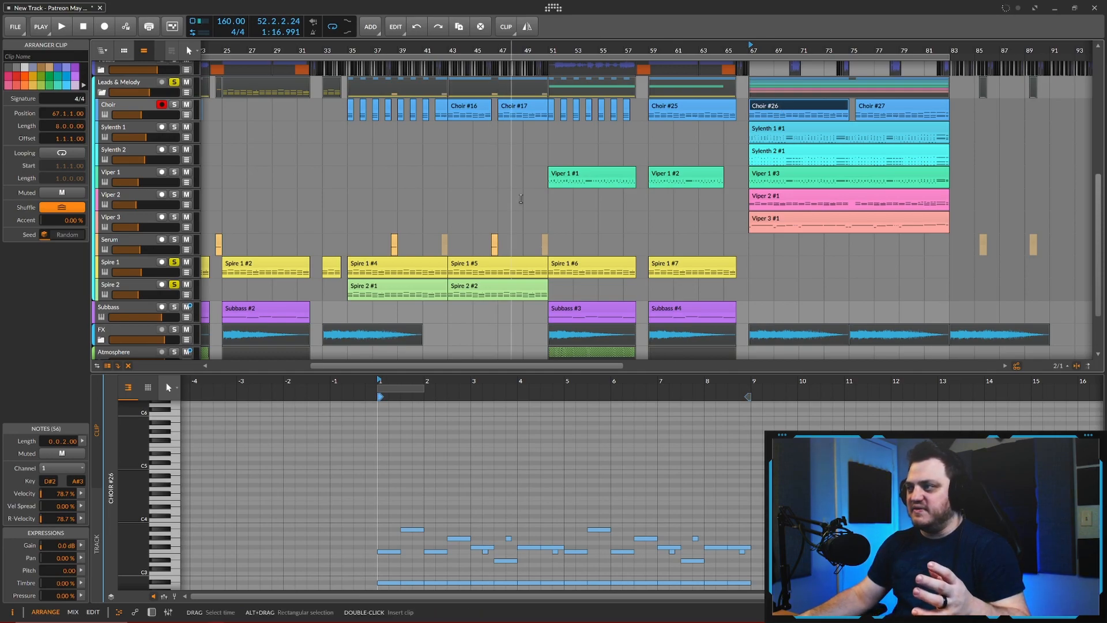
pyautogui.click(402, 266)
pyautogui.click(413, 290)
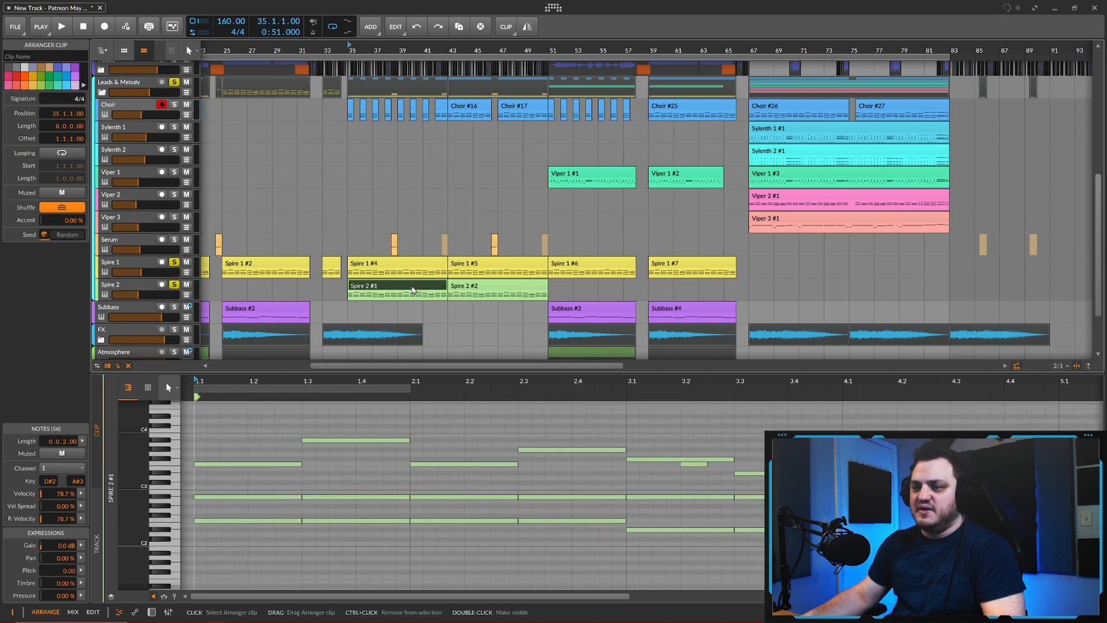
pyautogui.click(429, 265)
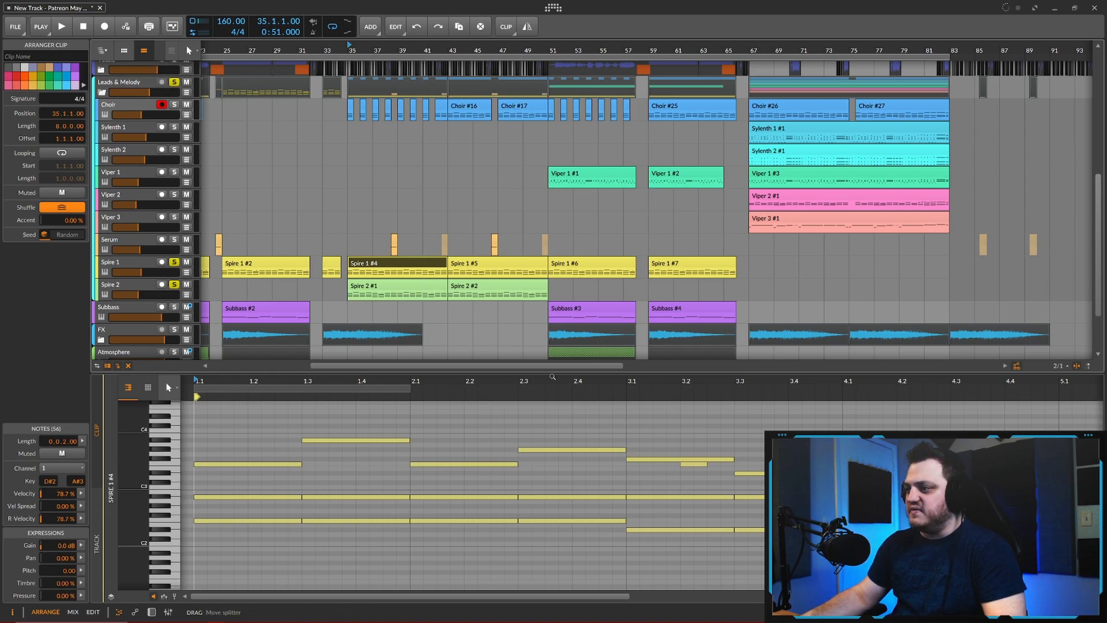
pyautogui.moveTo(559, 428); pyautogui.dragTo(475, 428)
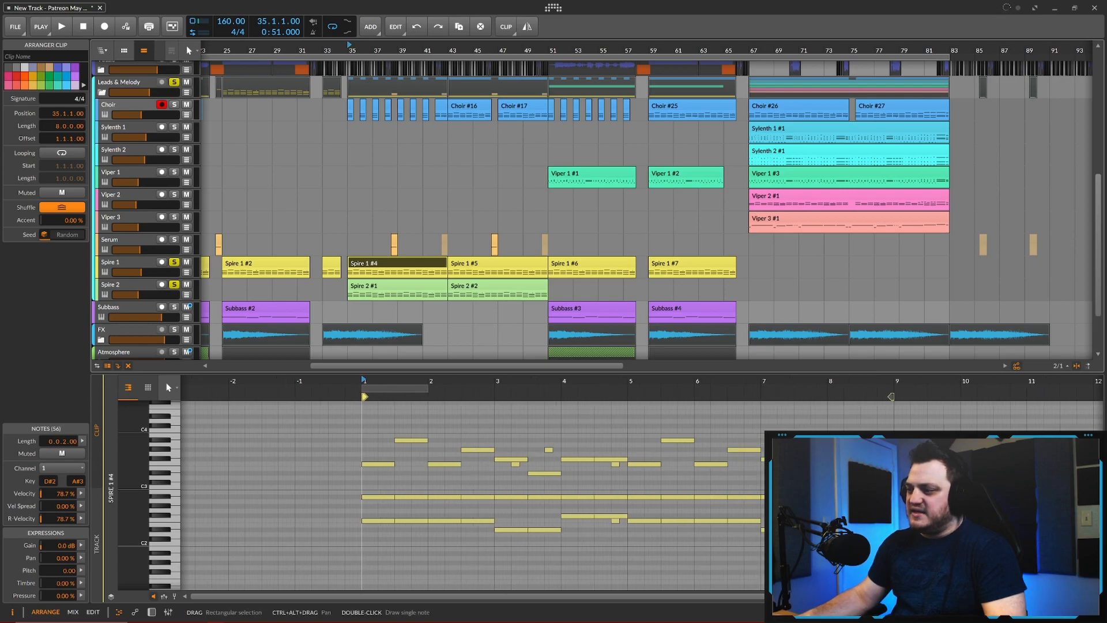
# Step: Close the note editor and examine the Choir and Spire clips between bars 35 and 51 in the enlarged arrangement
pyautogui.click(463, 208)
pyautogui.press('e')
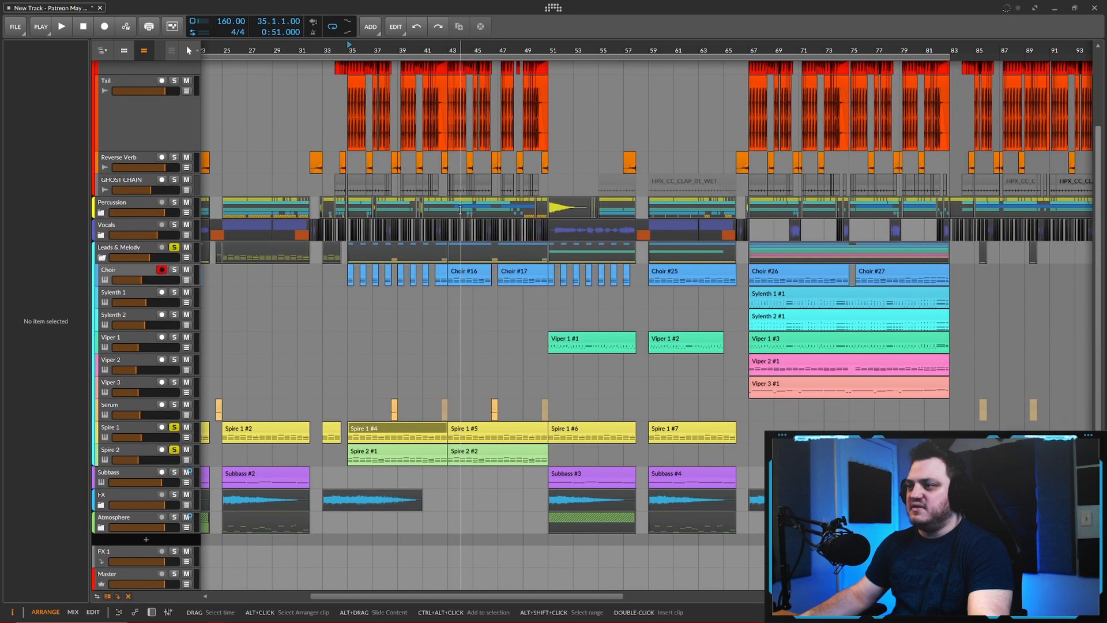
pyautogui.scroll(3, 457, 289)
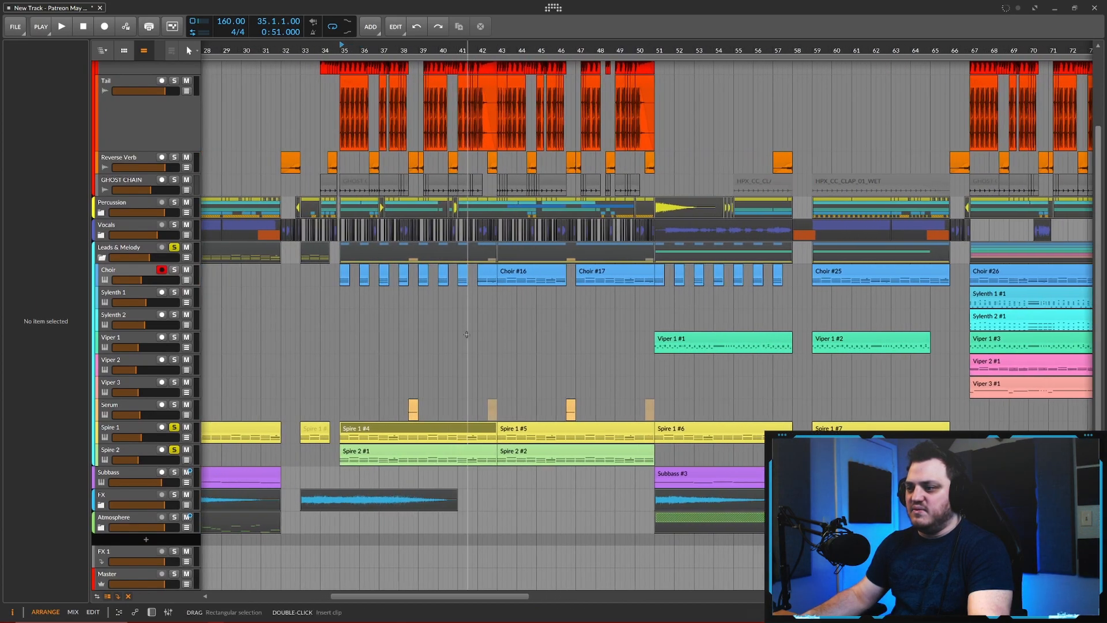
pyautogui.moveTo(466, 336)
pyautogui.mouseDown()
pyautogui.moveTo(474, 356)
pyautogui.moveTo(476, 334)
pyautogui.moveTo(466, 342)
pyautogui.mouseUp()
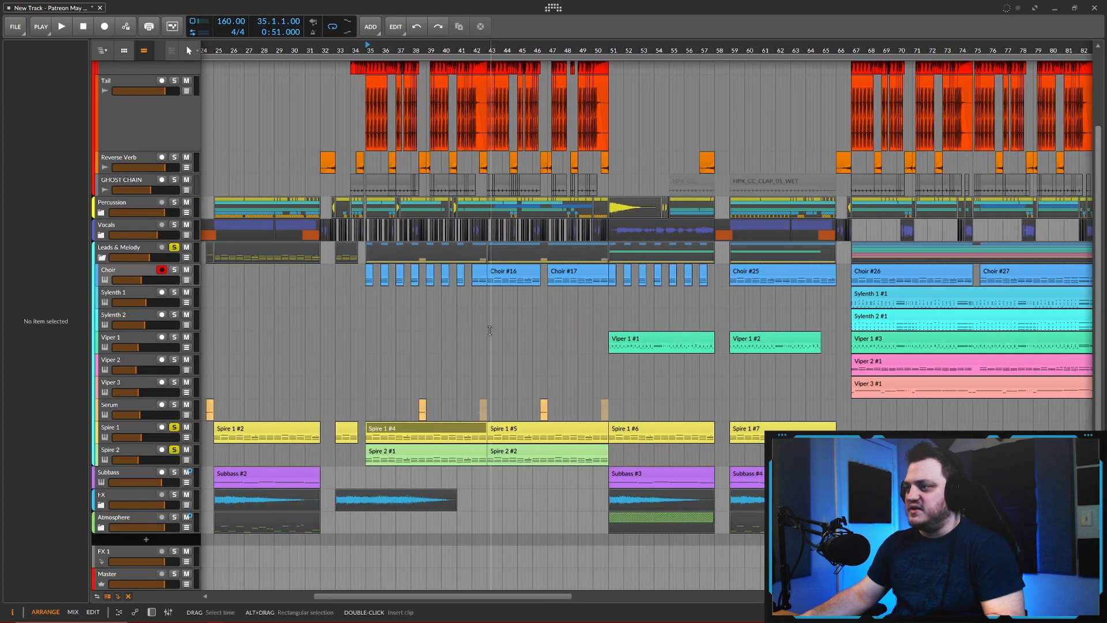
pyautogui.scroll(2, 490, 331)
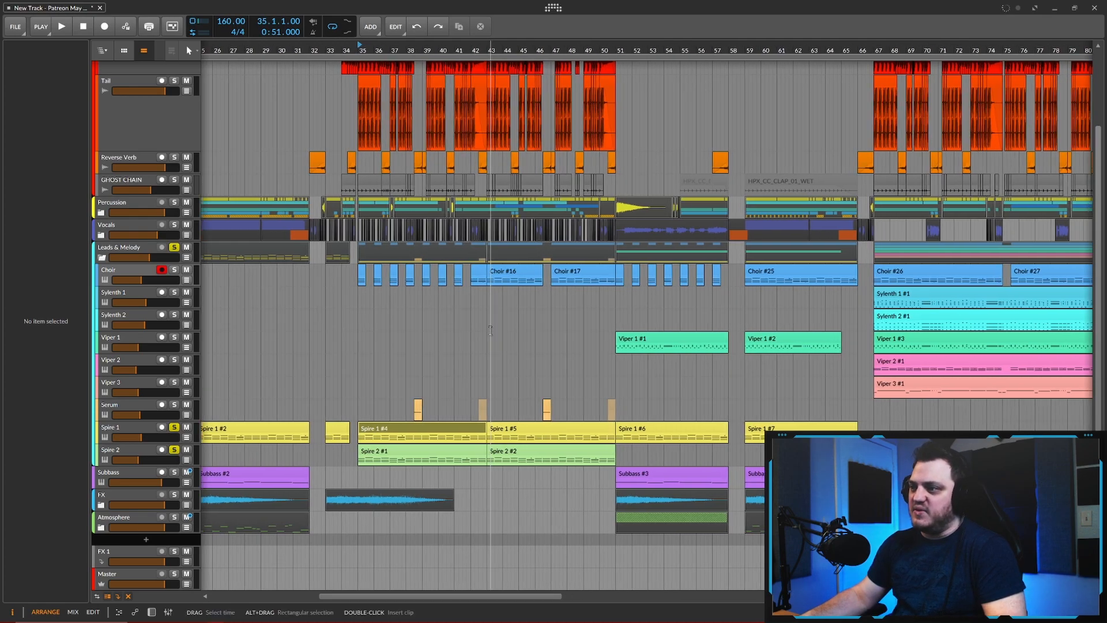
pyautogui.scroll(2, 464, 334)
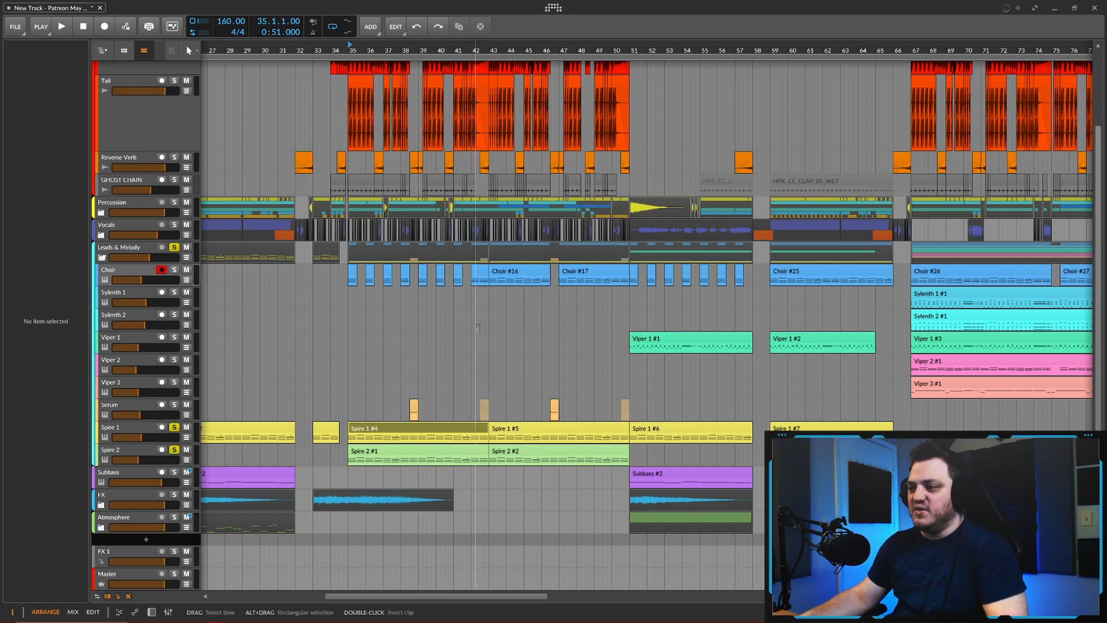
pyautogui.scroll(-3, 444, 345)
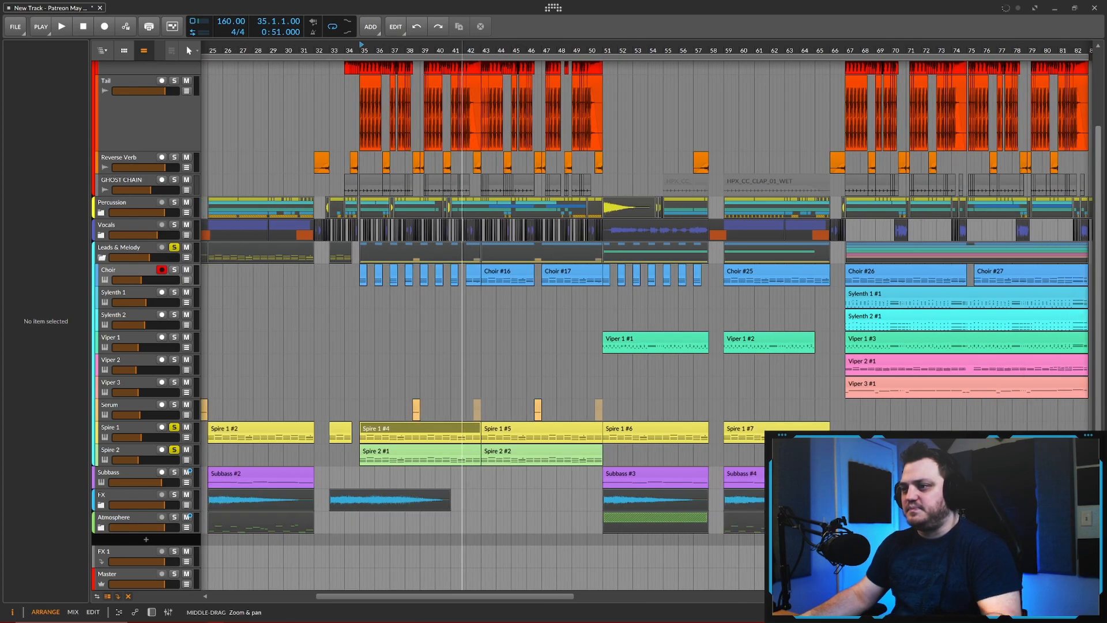
# Step: Turn off the Spire 1 and Spire 2 solos and solo the Serum track
pyautogui.click(175, 450)
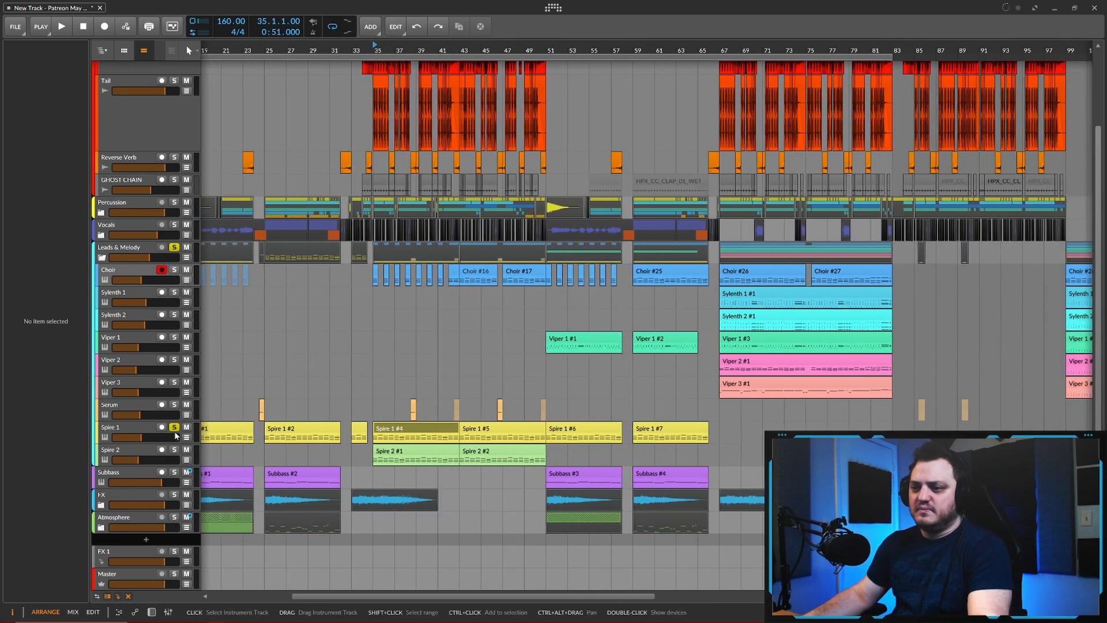
pyautogui.scroll(2, 407, 381)
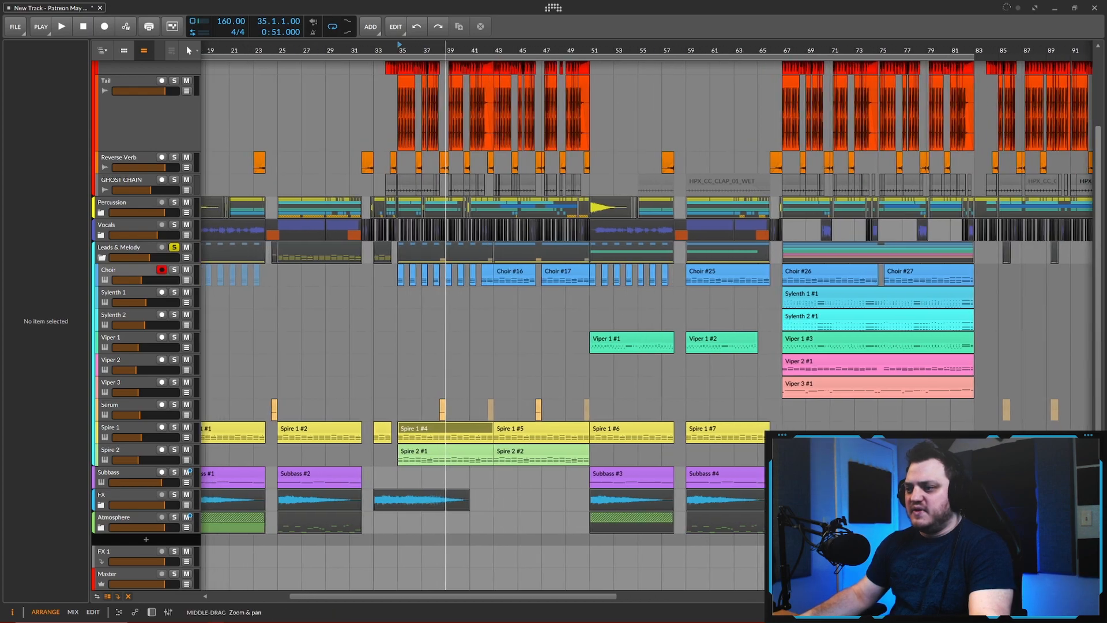
pyautogui.click(138, 407)
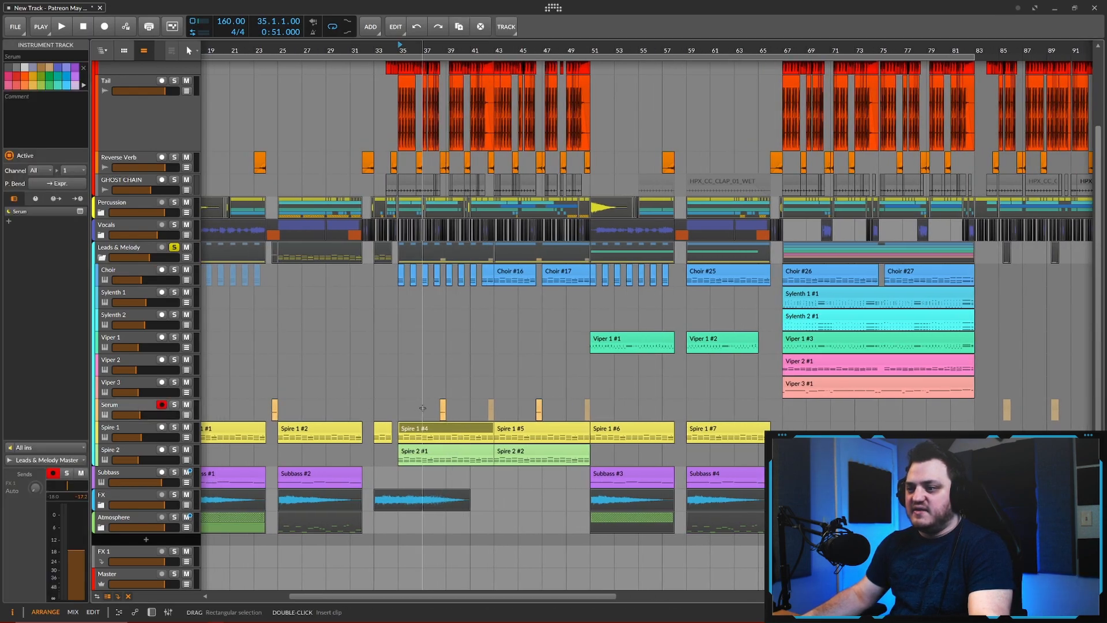
pyautogui.click(175, 405)
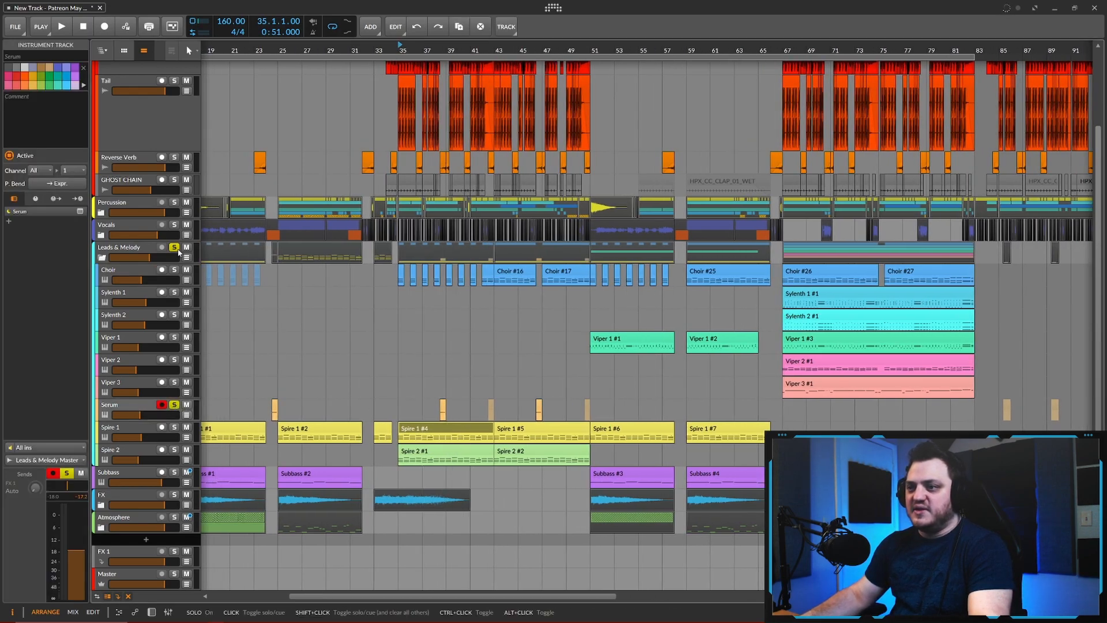
# Step: Show the Serum track's devices and open the Serum synth's plug-in window
pyautogui.scroll(4, 470, 404)
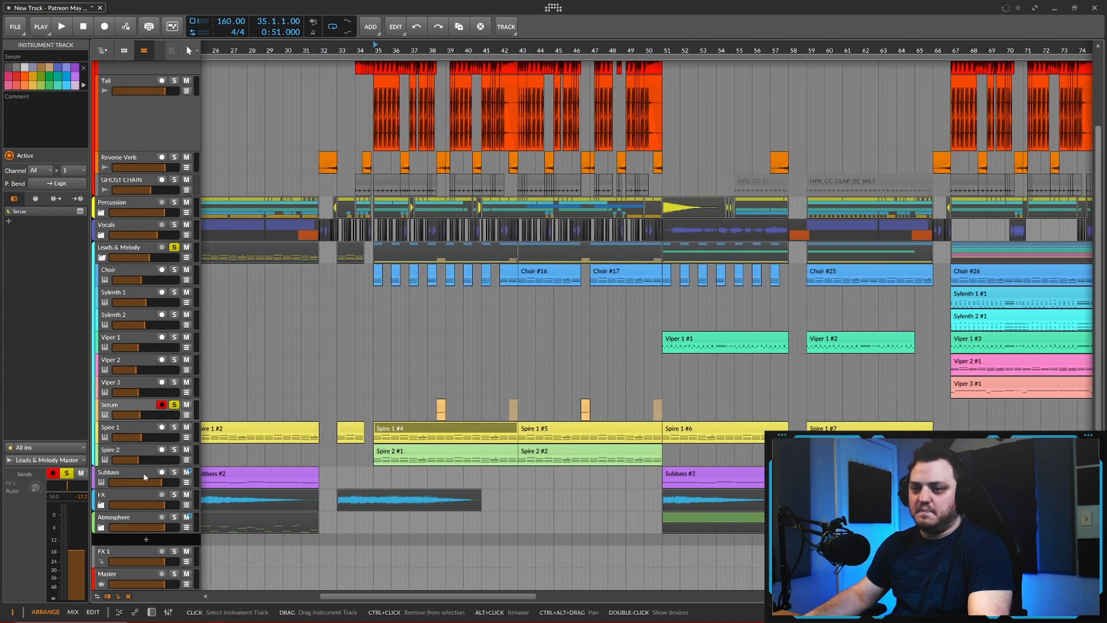
pyautogui.doubleClick(136, 409)
pyautogui.click(155, 569)
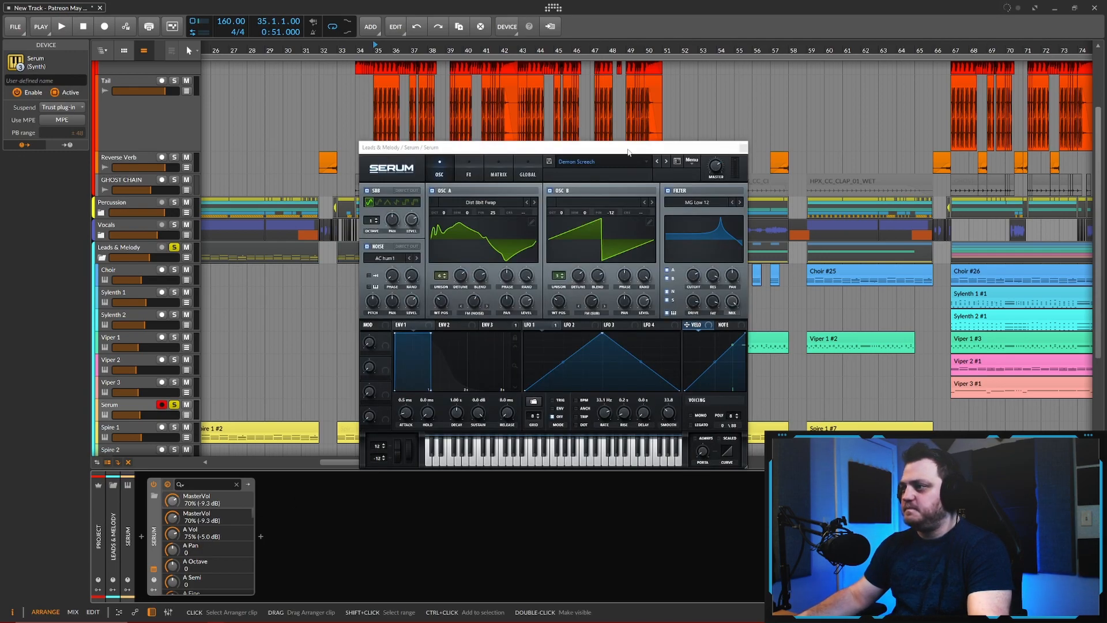
# Step: Enlarge the Serum plug-in window to about 141% and move it clear for reading its controls
pyautogui.moveTo(620, 147); pyautogui.dragTo(383, 138)
pyautogui.moveTo(372, 138); pyautogui.dragTo(380, 141)
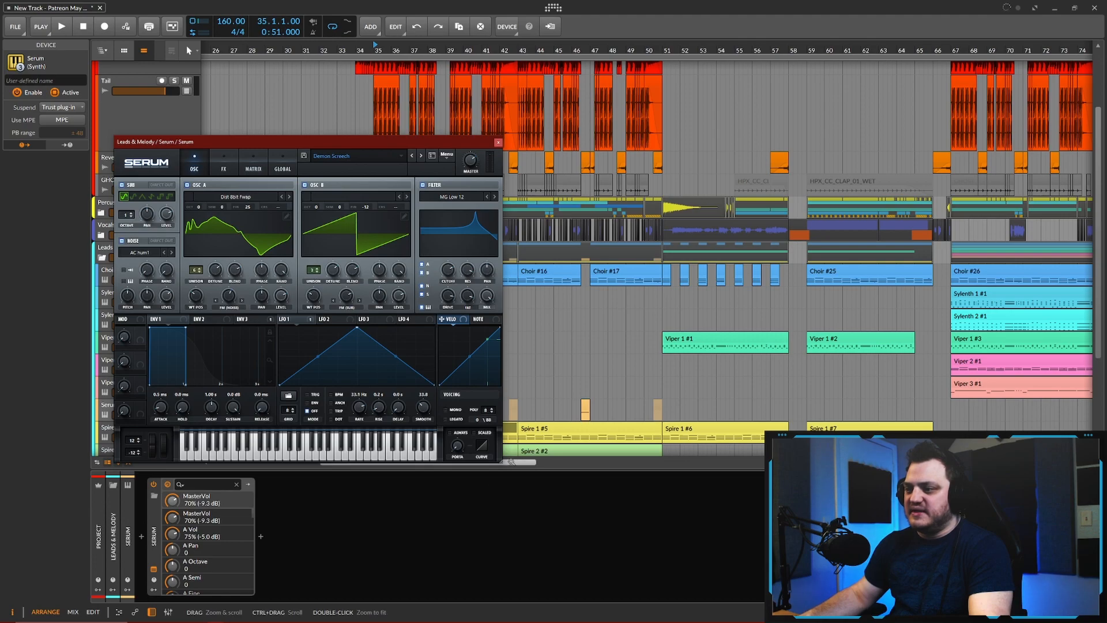
pyautogui.moveTo(501, 465); pyautogui.dragTo(661, 592)
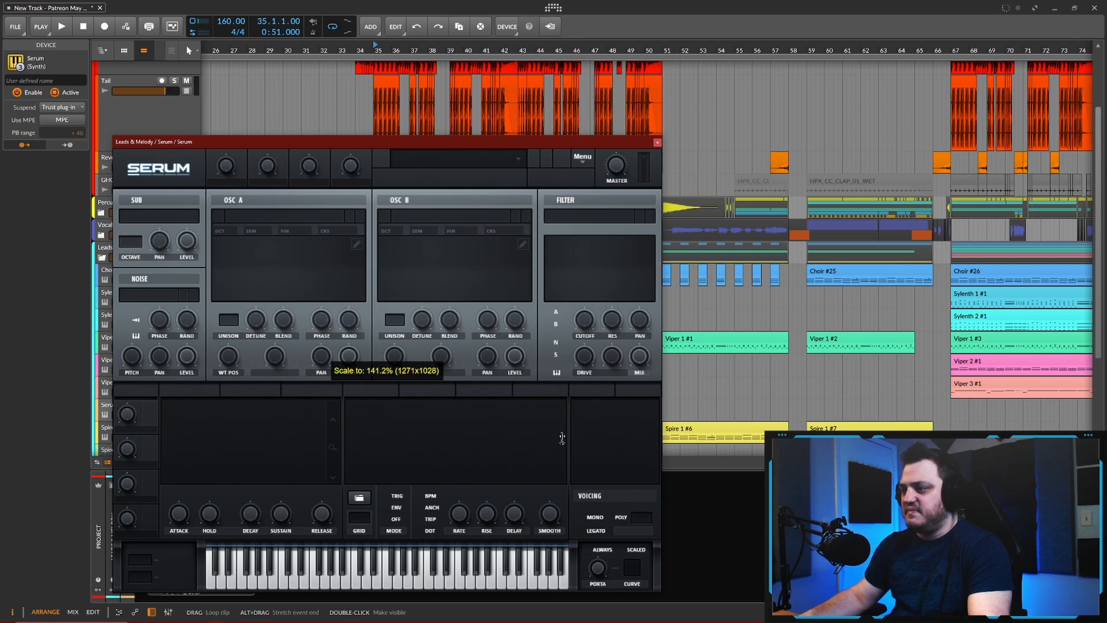
pyautogui.moveTo(502, 140); pyautogui.dragTo(455, 79)
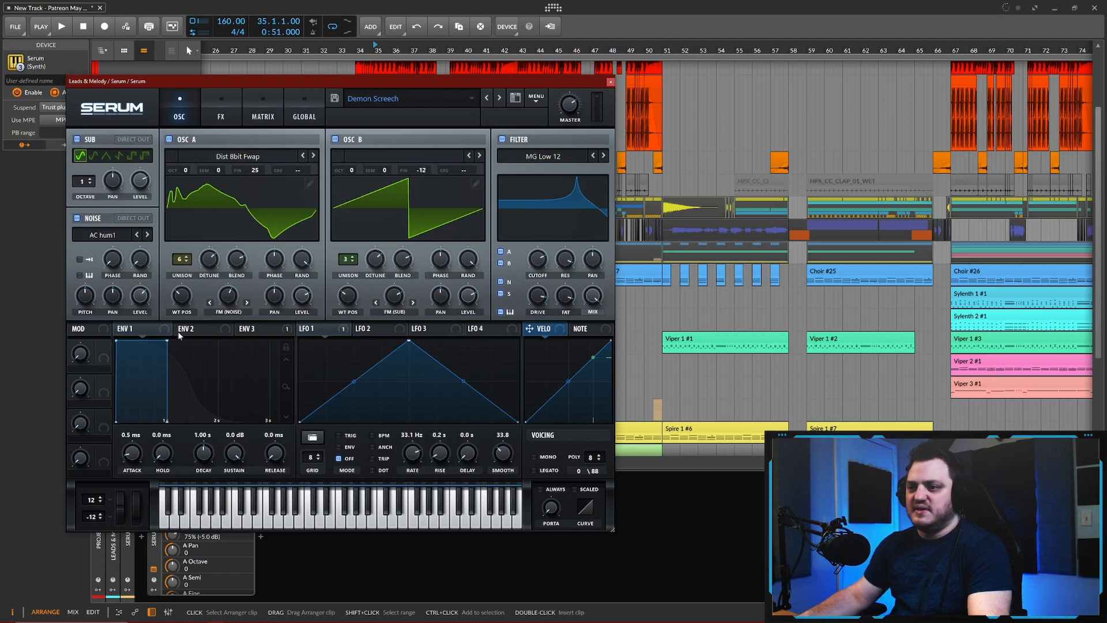
# Step: Show envelope 3 of the Demon Screech preset and examine its effects chain from distortion through EQ
pyautogui.click(254, 329)
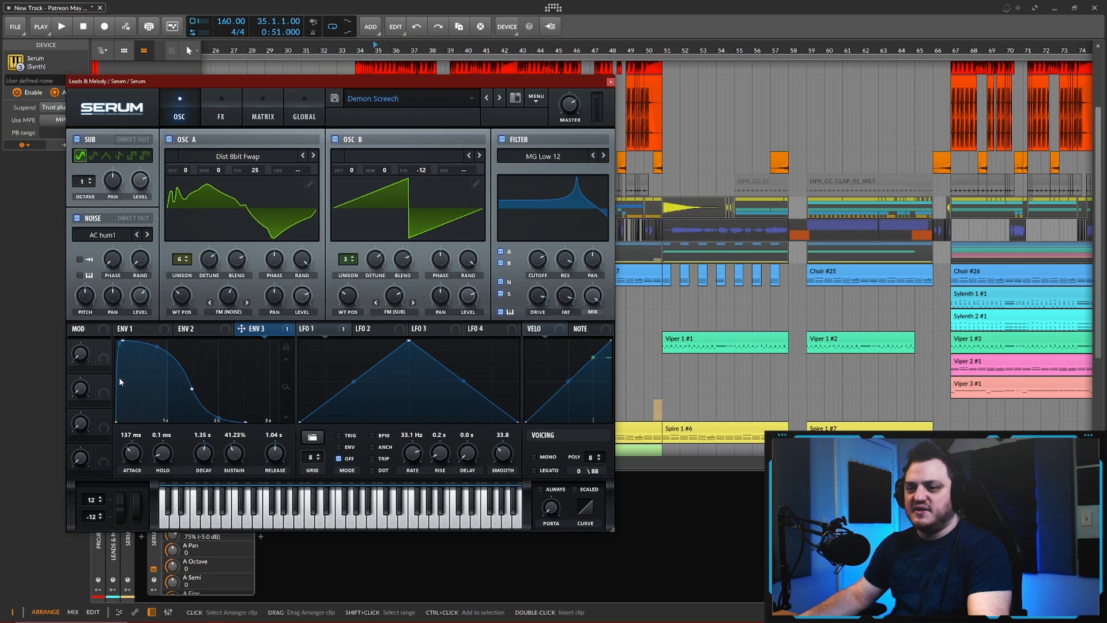
pyautogui.click(221, 112)
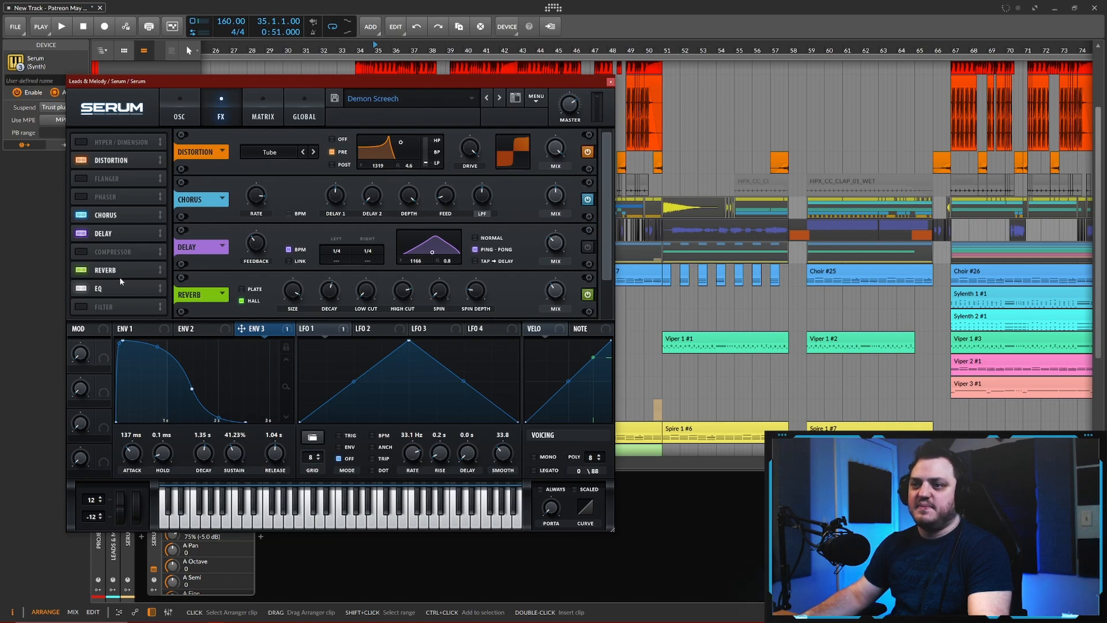
pyautogui.click(108, 215)
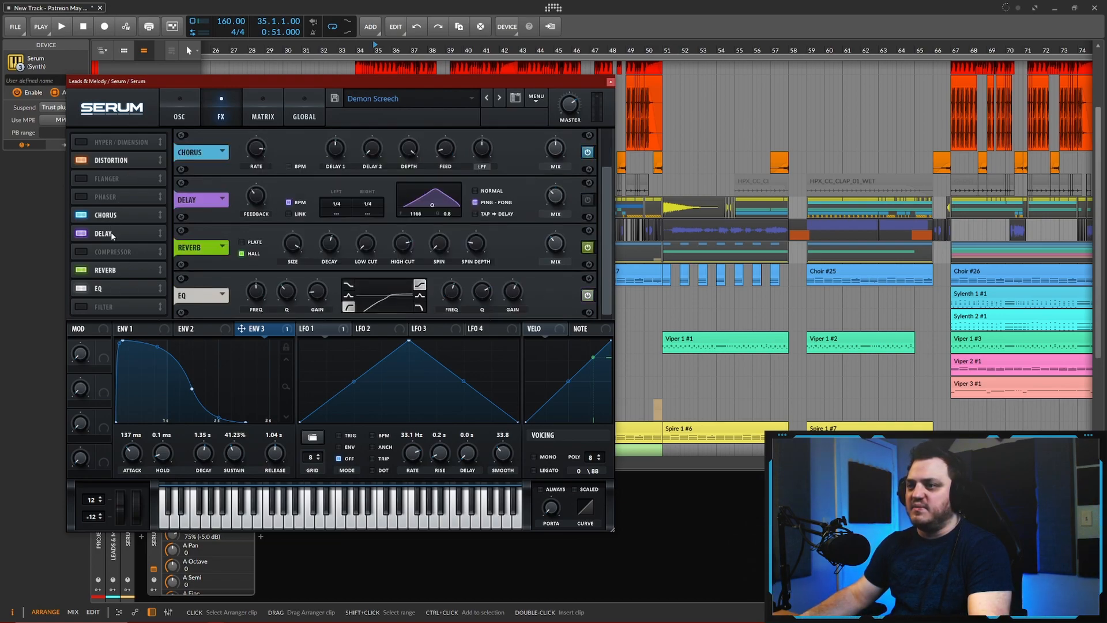
# Step: Close the Serum plug-in window and select the Serum track in the arrangement
pyautogui.click(610, 81)
pyautogui.scroll(-2, 470, 386)
pyautogui.moveTo(471, 386); pyautogui.dragTo(503, 313)
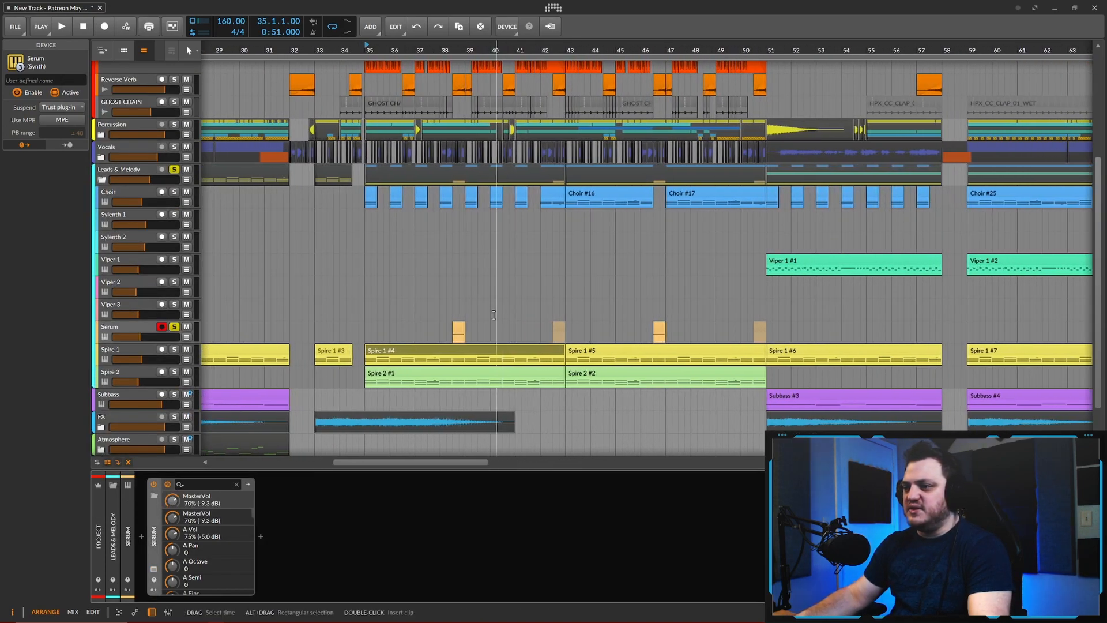
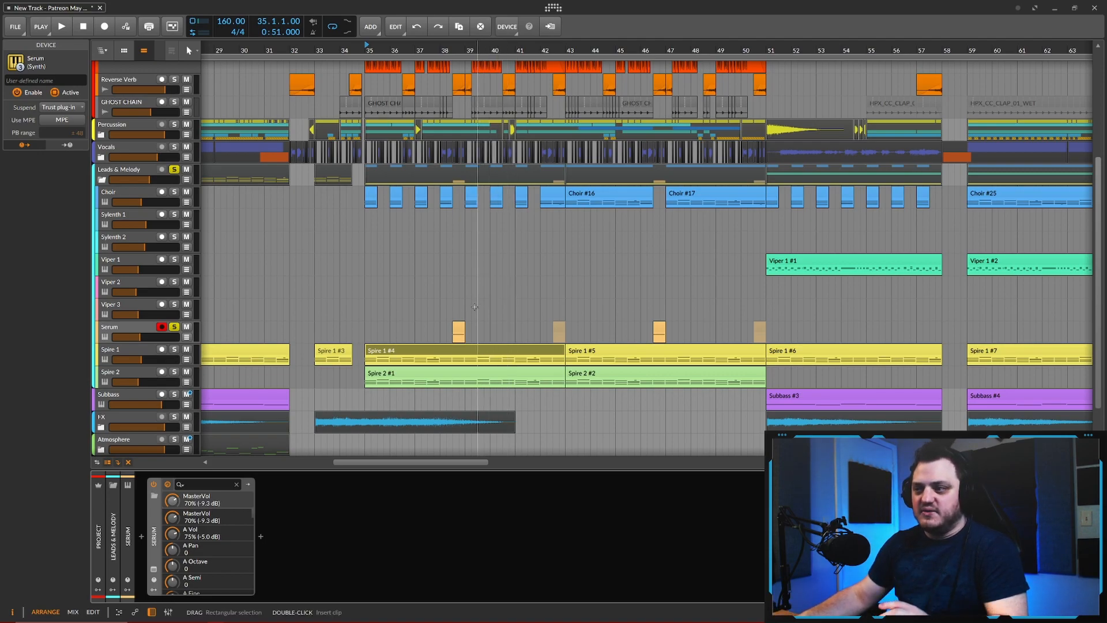
pyautogui.click(128, 327)
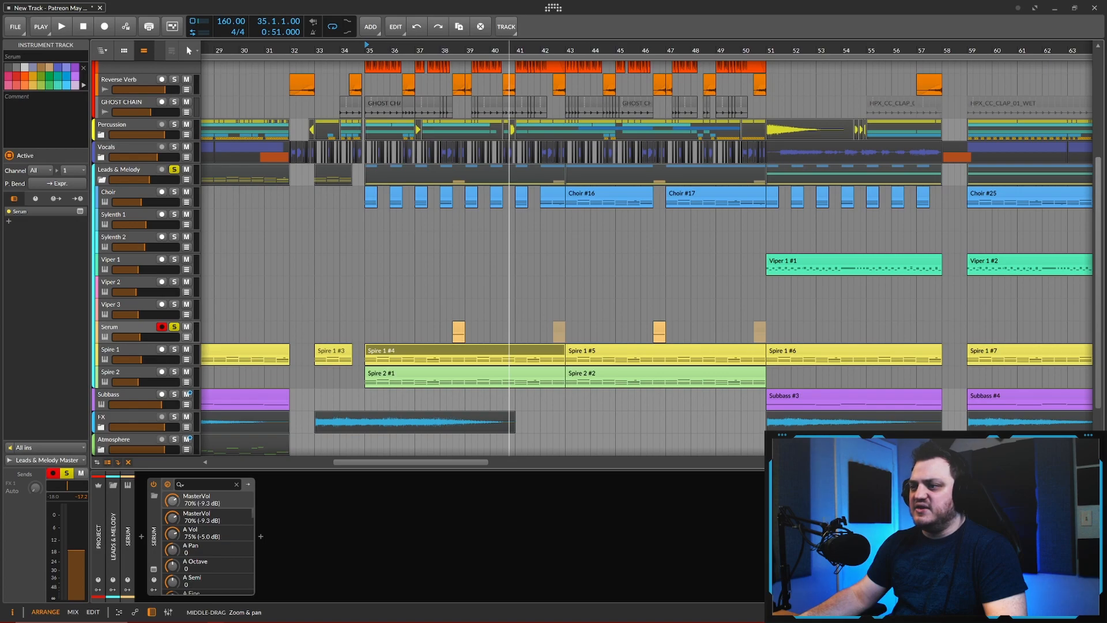
# Step: Set the playback start position to bar 38, just before the first Serum clip of the drop
pyautogui.scroll(-2, 507, 299)
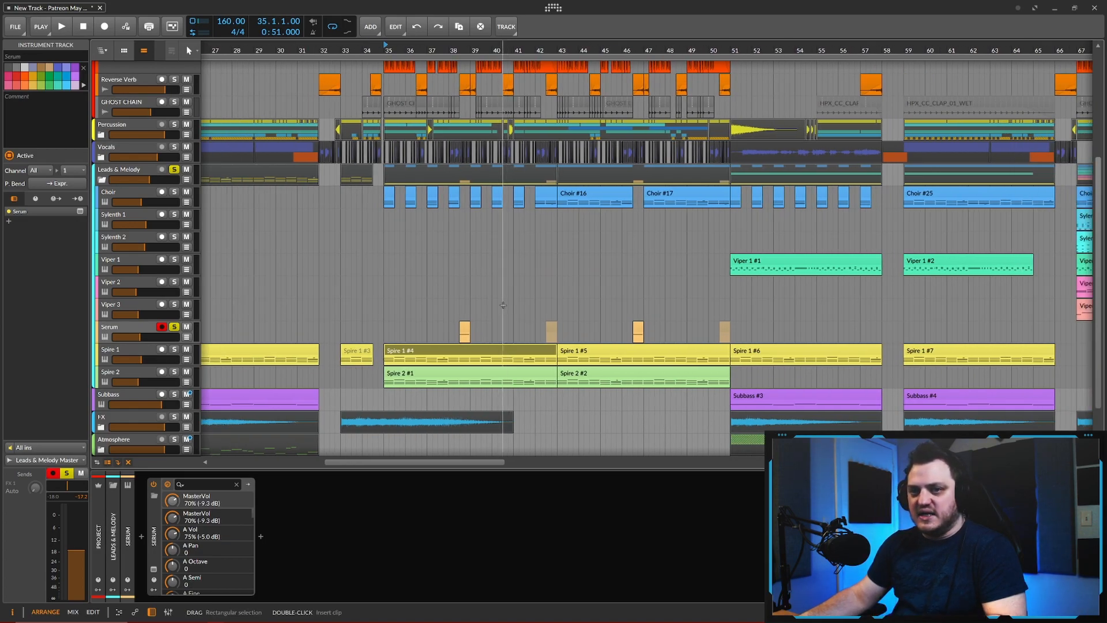
pyautogui.scroll(3, 503, 305)
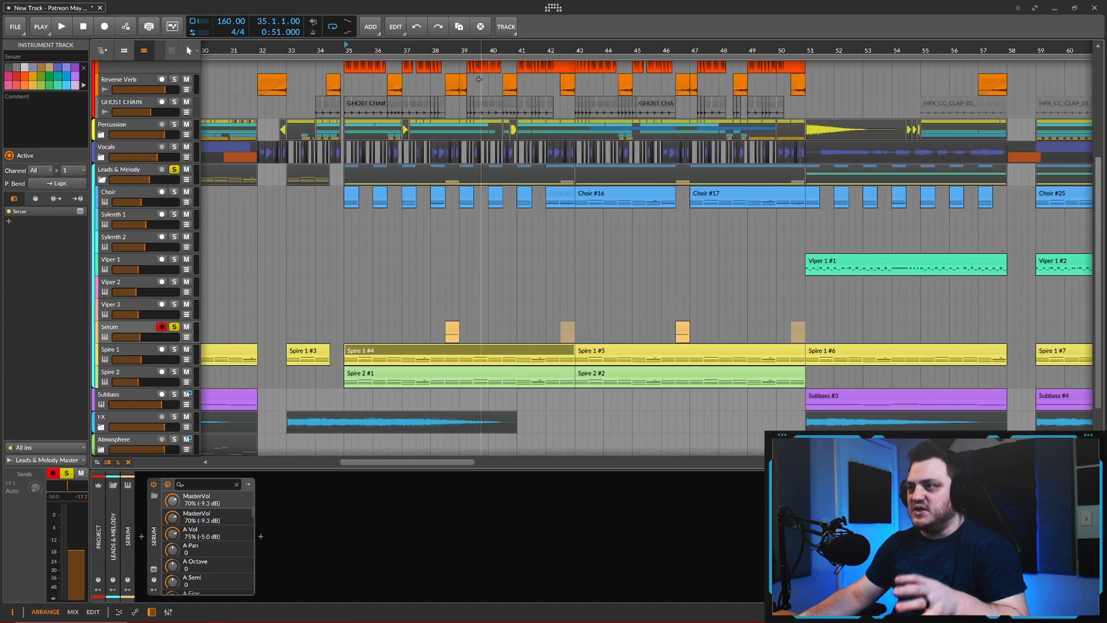
pyautogui.click(437, 47)
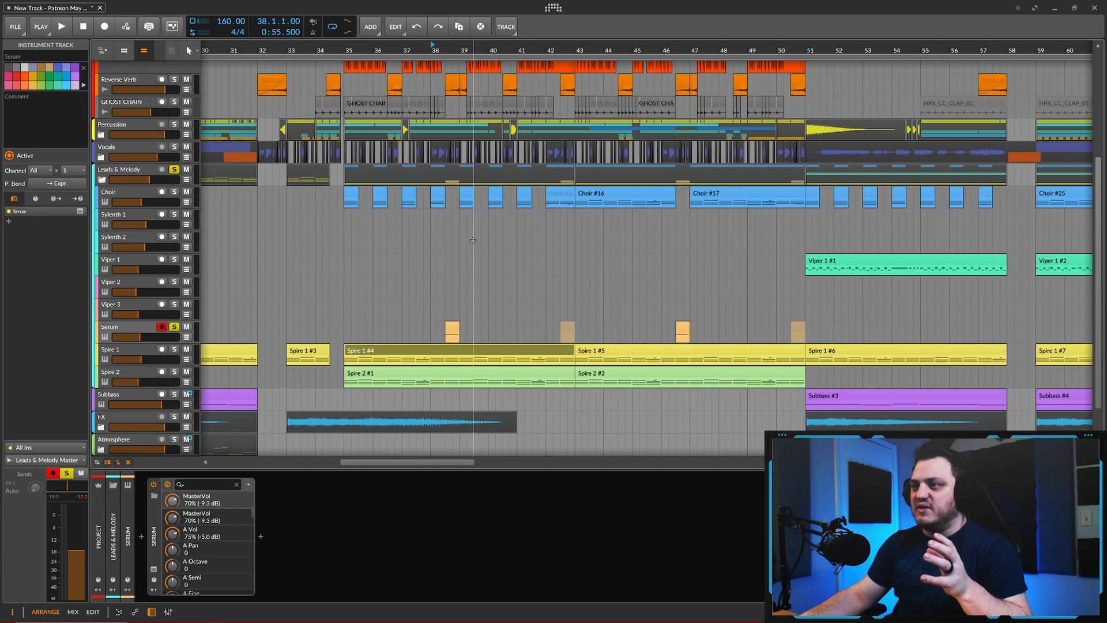
pyautogui.scroll(2, 472, 269)
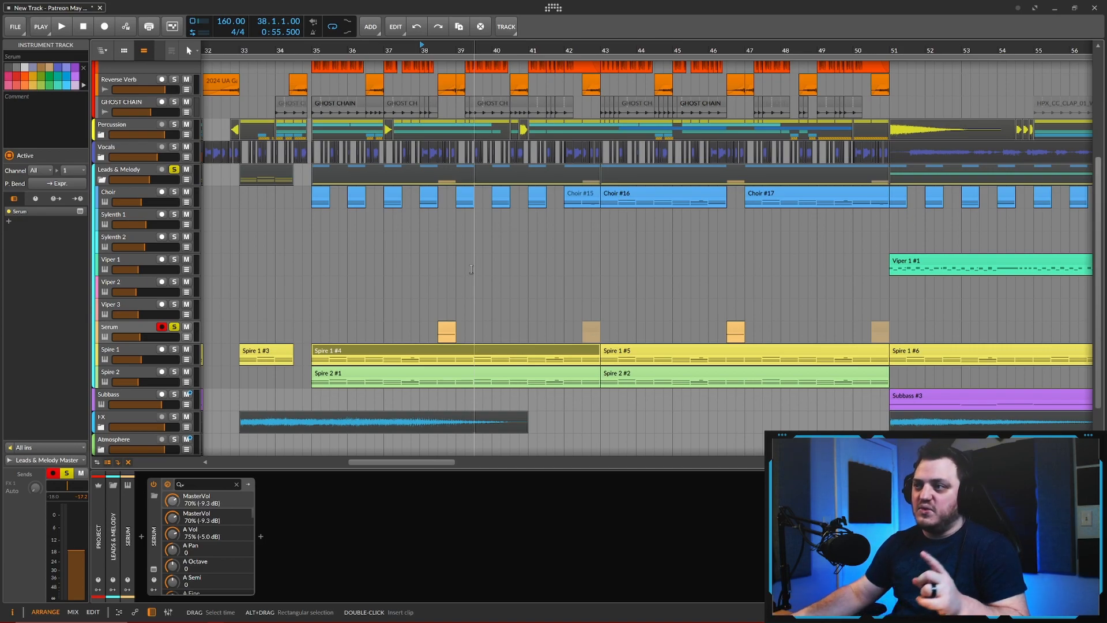
# Step: Select the Reverse Verb track and the Vocals group in turn to compare them with the Serum clips
pyautogui.scroll(4, 472, 270)
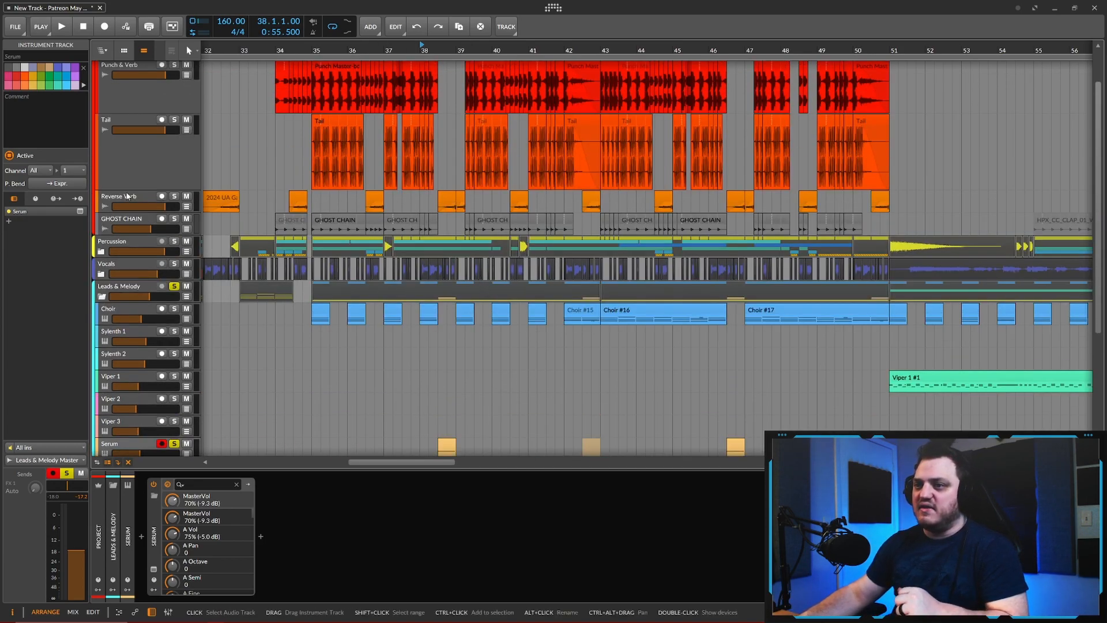
pyautogui.click(129, 197)
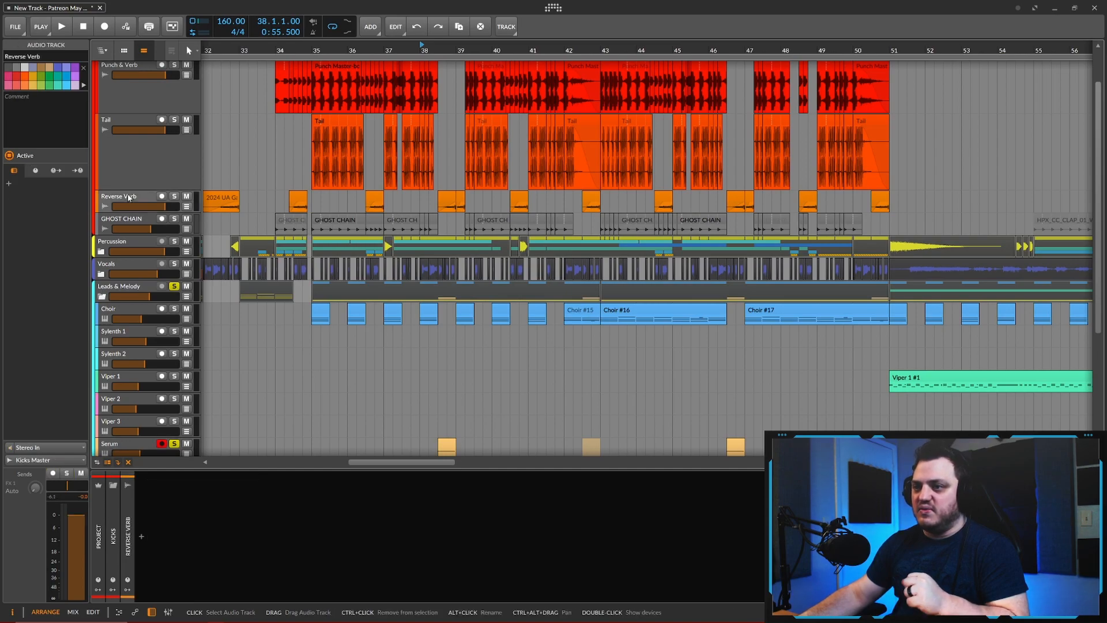
pyautogui.click(122, 264)
pyautogui.scroll(-4, 427, 342)
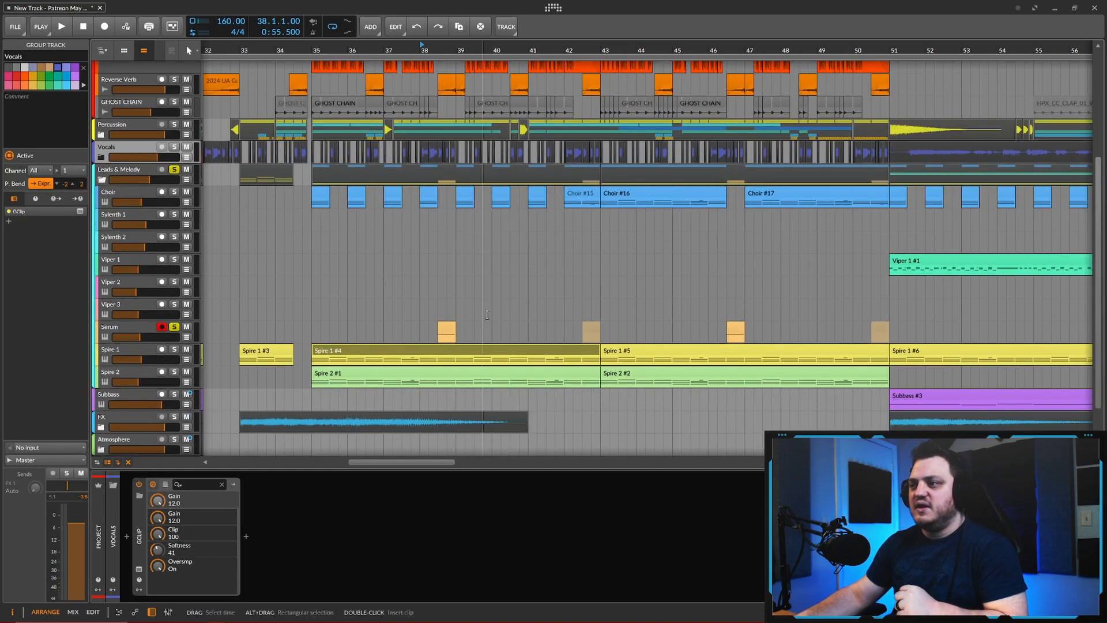
# Step: Examine how the Serum clips sit among the Choir and Spire clips during playback, and stop playback
pyautogui.scroll(2, 484, 337)
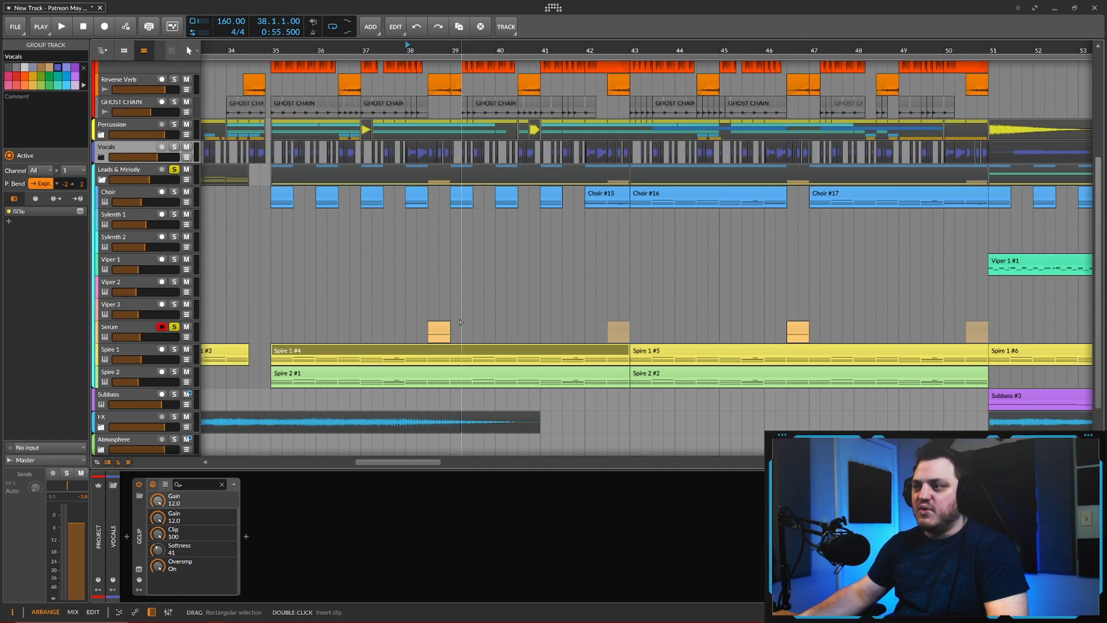
pyautogui.scroll(2, 461, 322)
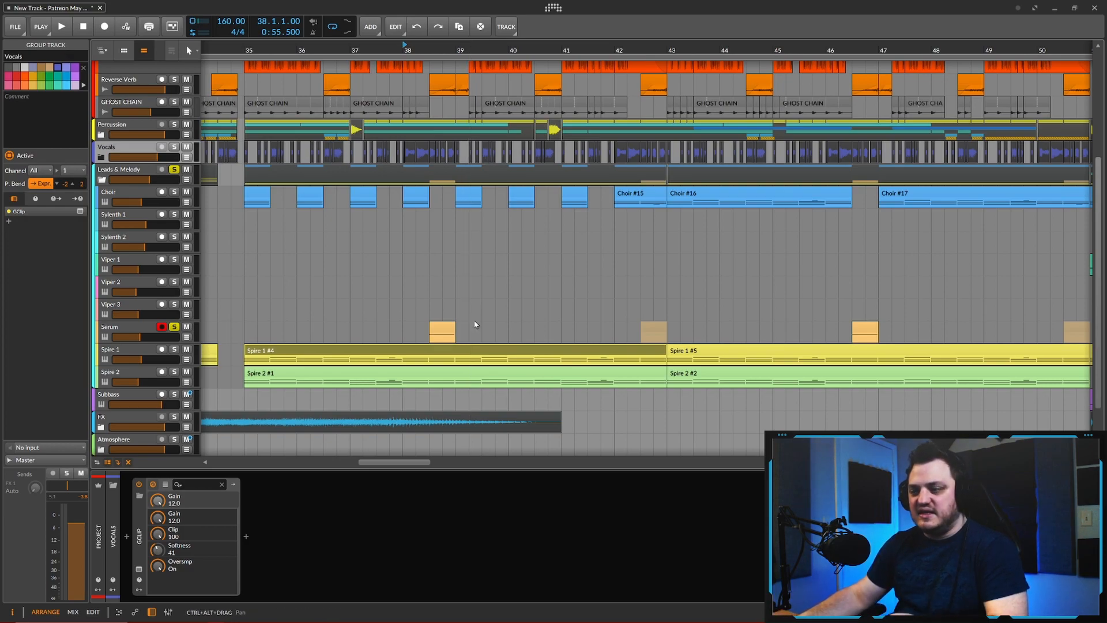
pyautogui.scroll(-3, 472, 323)
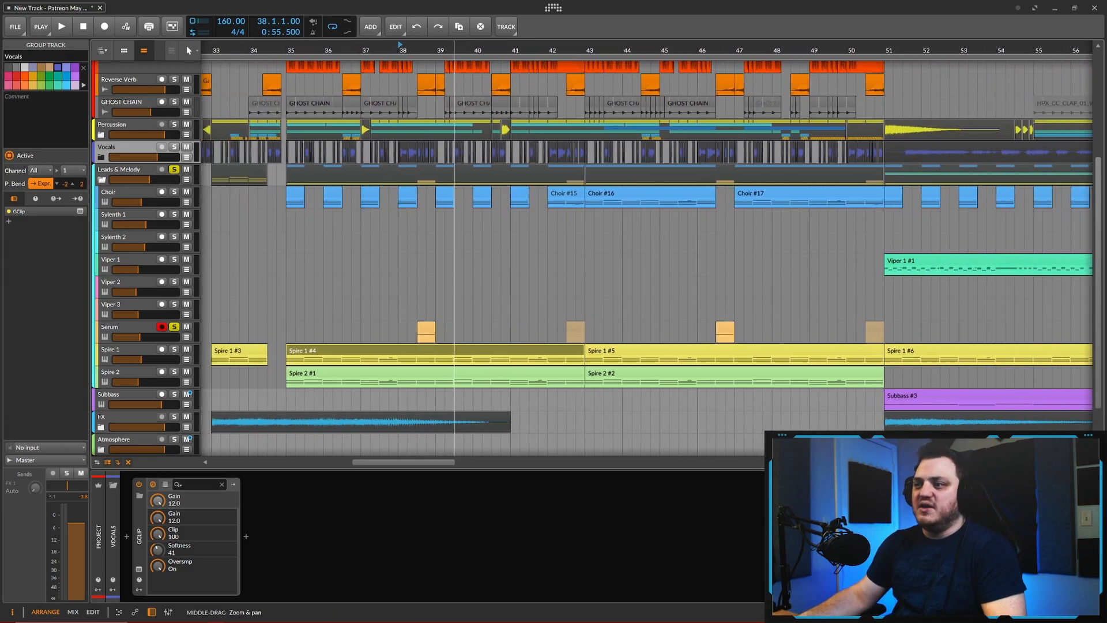
pyautogui.scroll(-2, 456, 303)
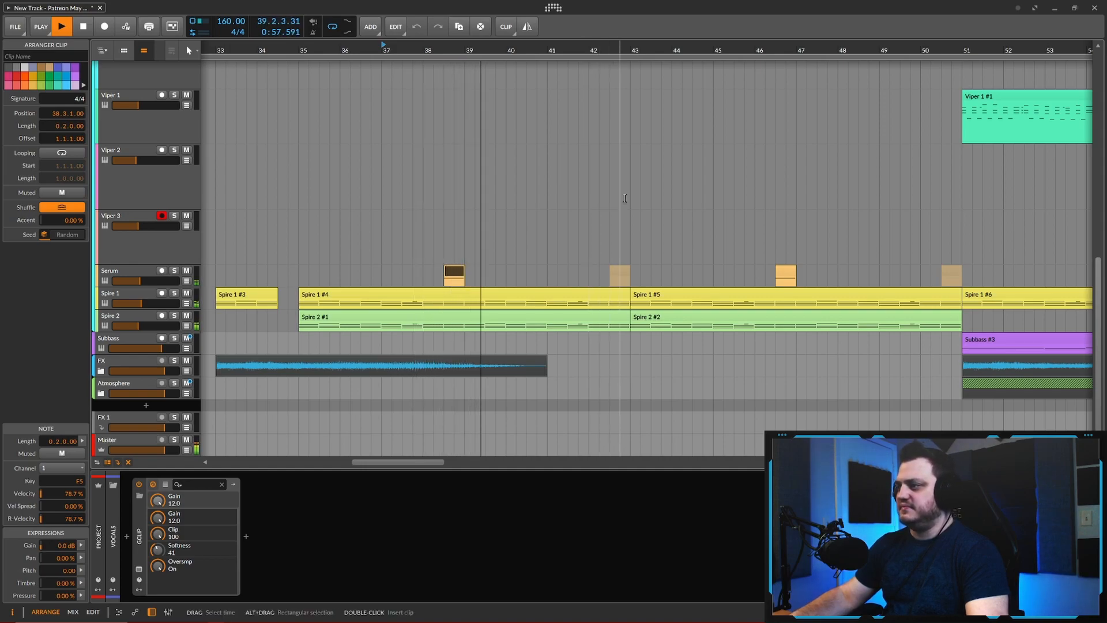
pyautogui.scroll(-3, 571, 203)
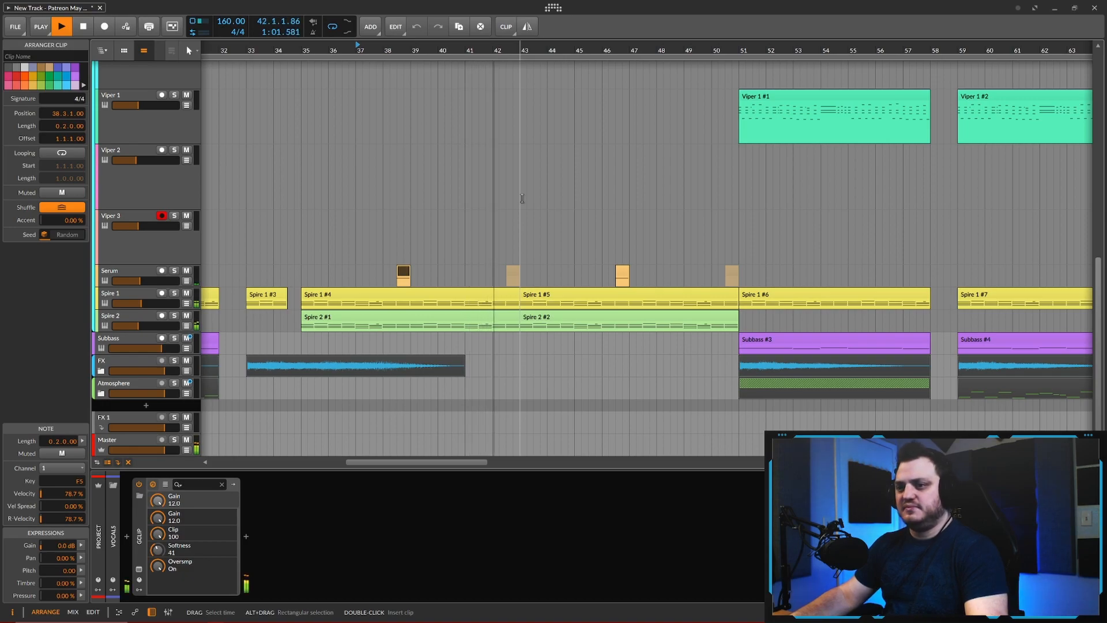
pyautogui.scroll(-1, 522, 198)
pyautogui.scroll(-1, 525, 194)
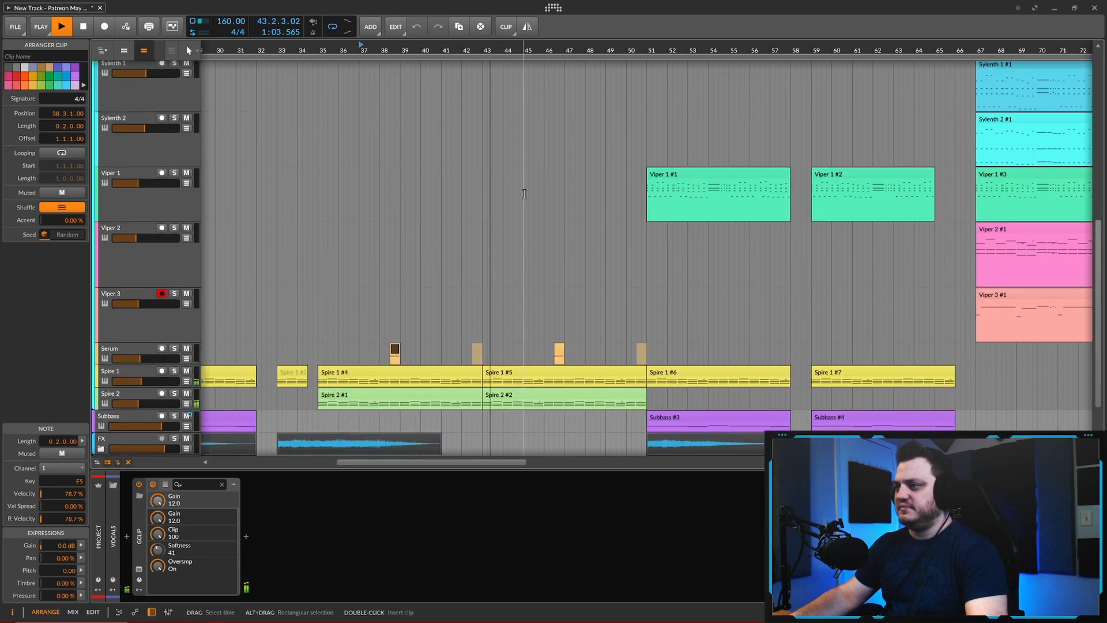
pyautogui.scroll(3, 525, 194)
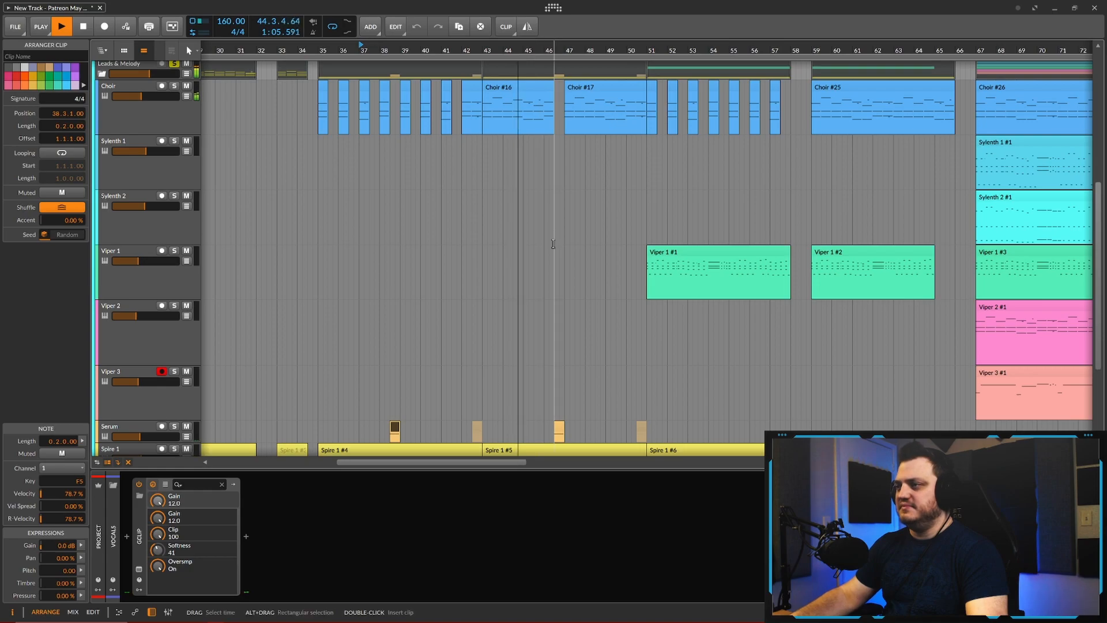
pyautogui.scroll(3, 552, 242)
pyautogui.scroll(-1, 554, 243)
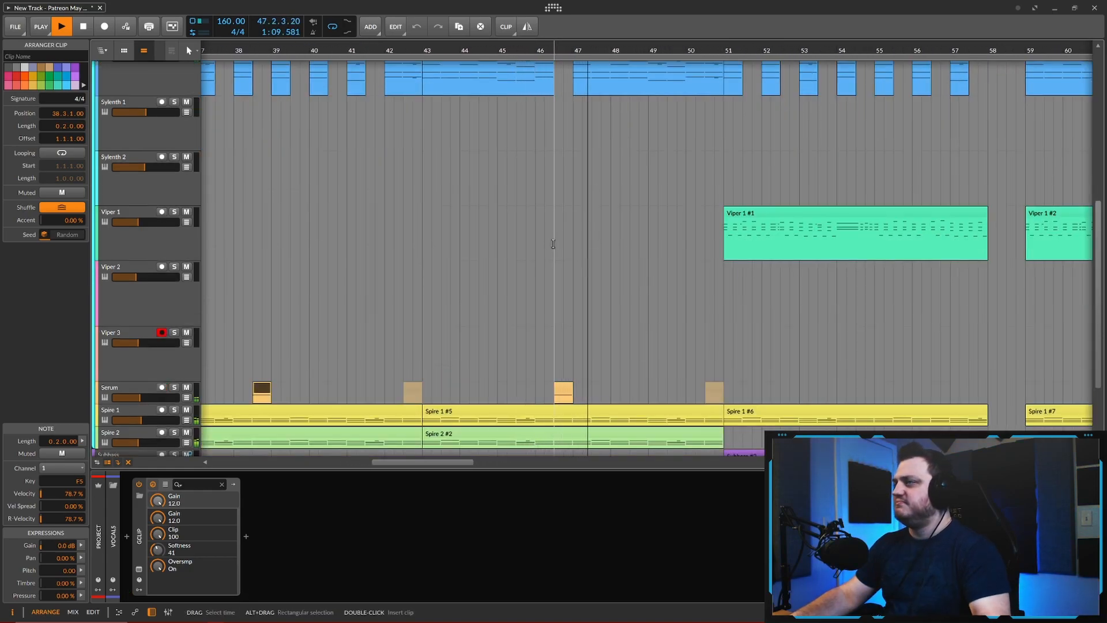
pyautogui.click(83, 26)
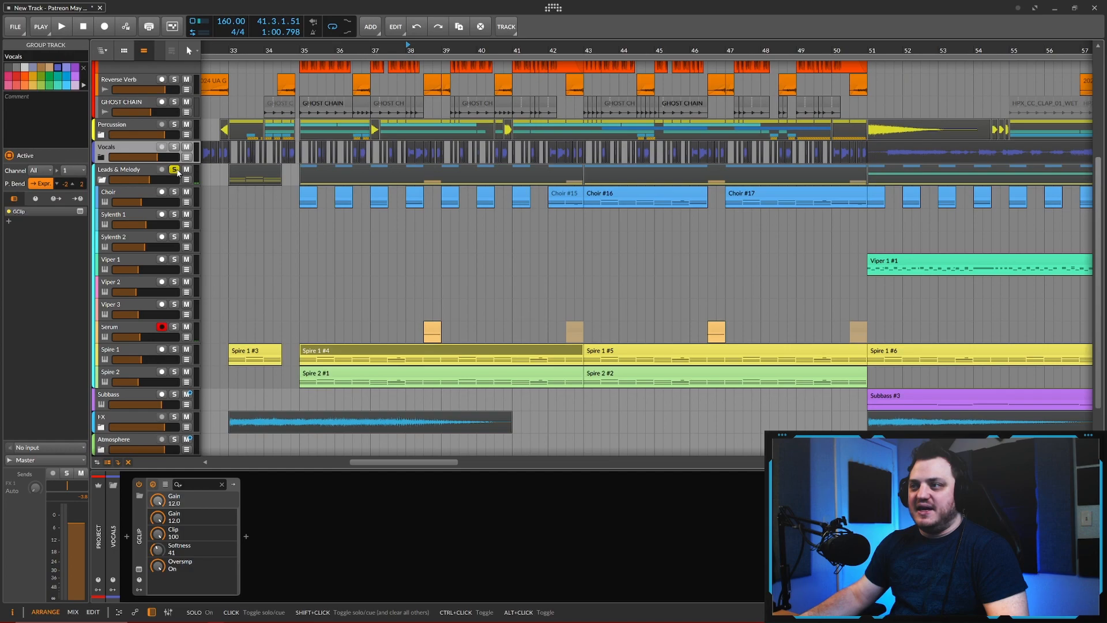
# Step: Expand the Percussion group and examine its crash, rhythm, hi-hat, clap, club kick and snare clips between bars 33 and 51
pyautogui.scroll(-3, 583, 260)
pyautogui.scroll(-1, 573, 260)
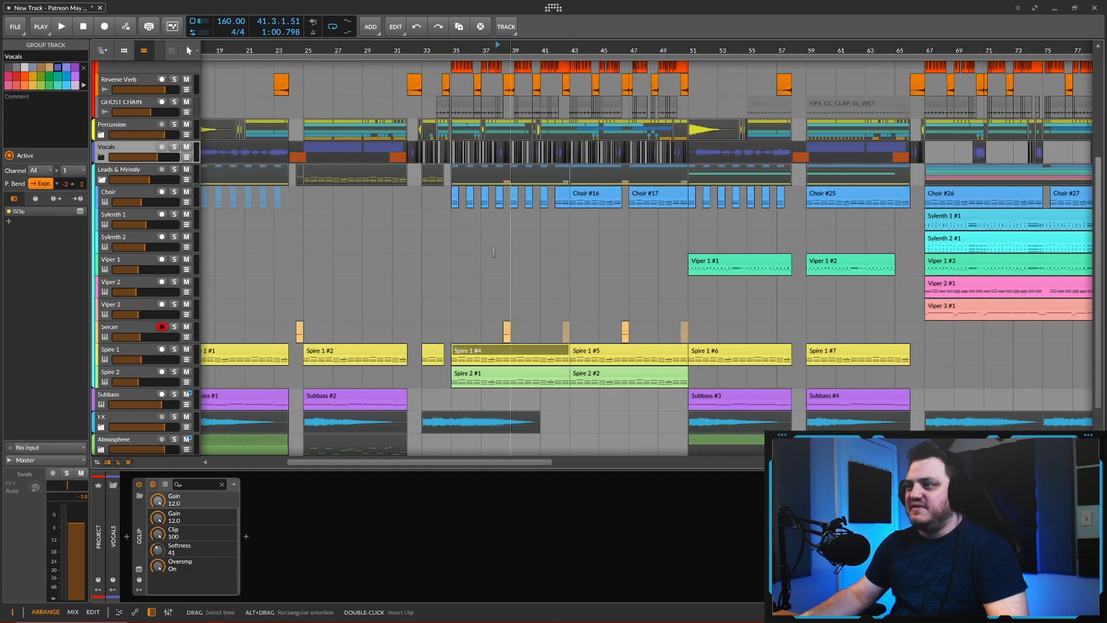
pyautogui.click(101, 135)
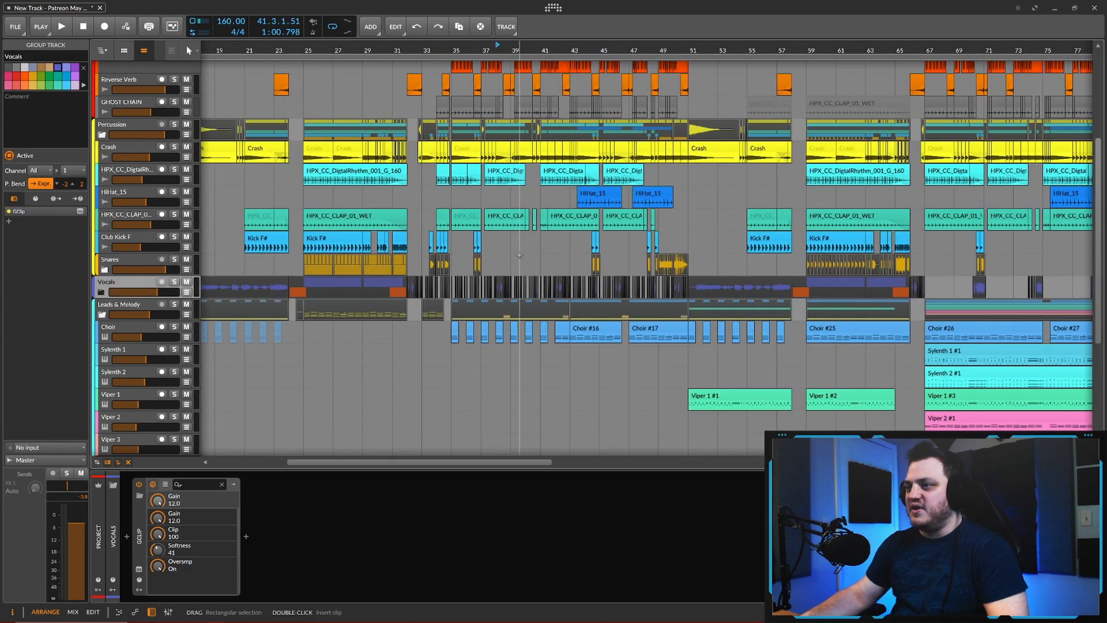
pyautogui.scroll(3, 537, 233)
pyautogui.scroll(1, 539, 233)
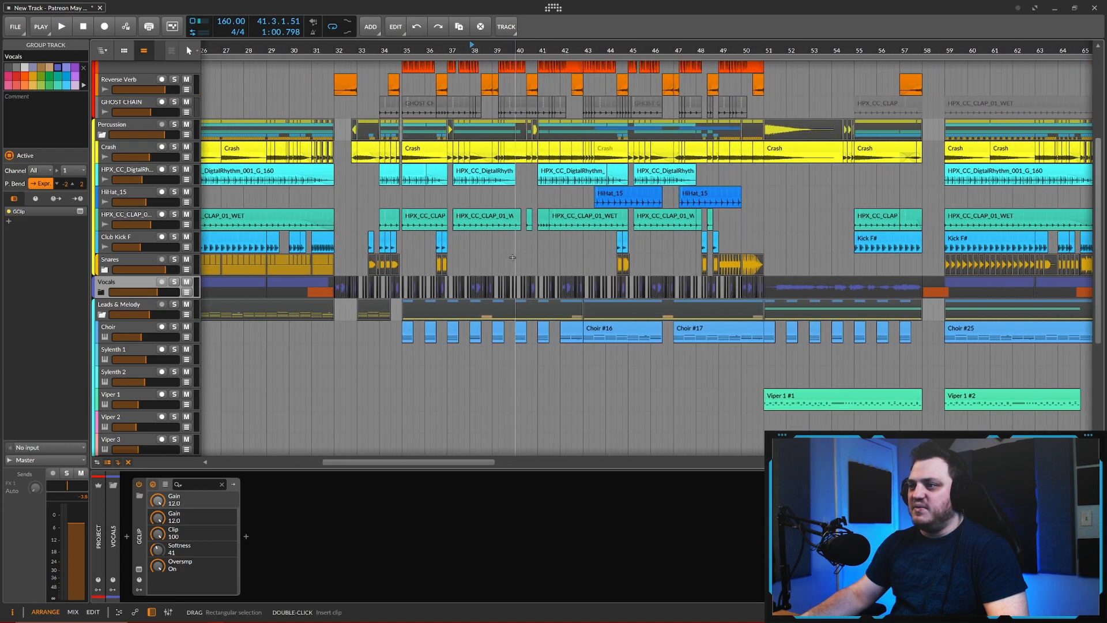
pyautogui.scroll(2, 545, 233)
pyautogui.scroll(2, 545, 233)
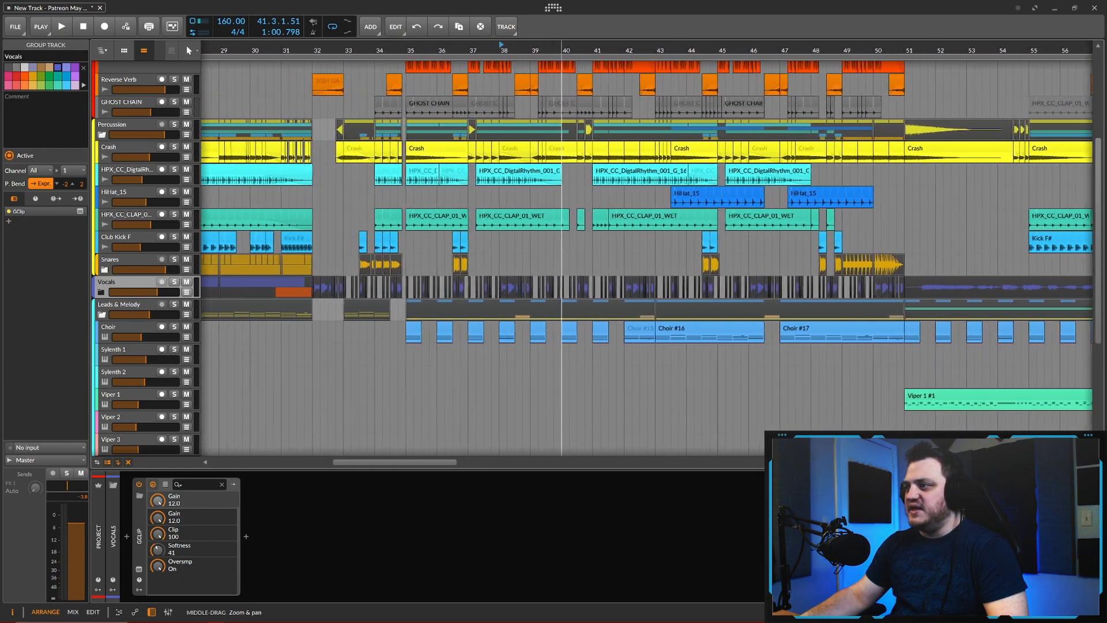
pyautogui.scroll(2, 548, 233)
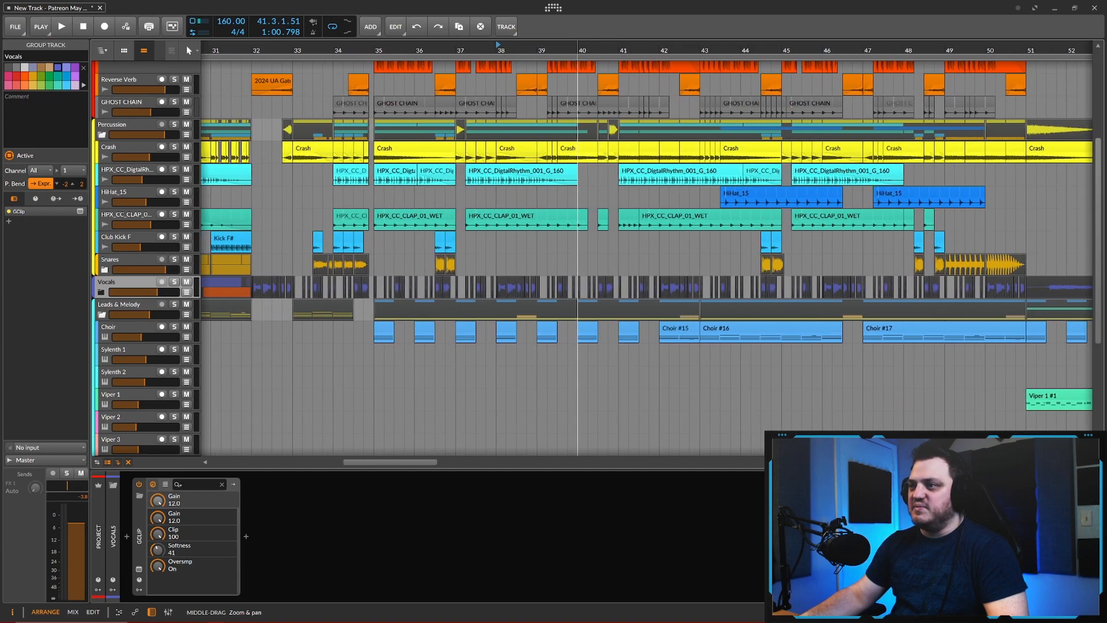
pyautogui.scroll(-2, 577, 233)
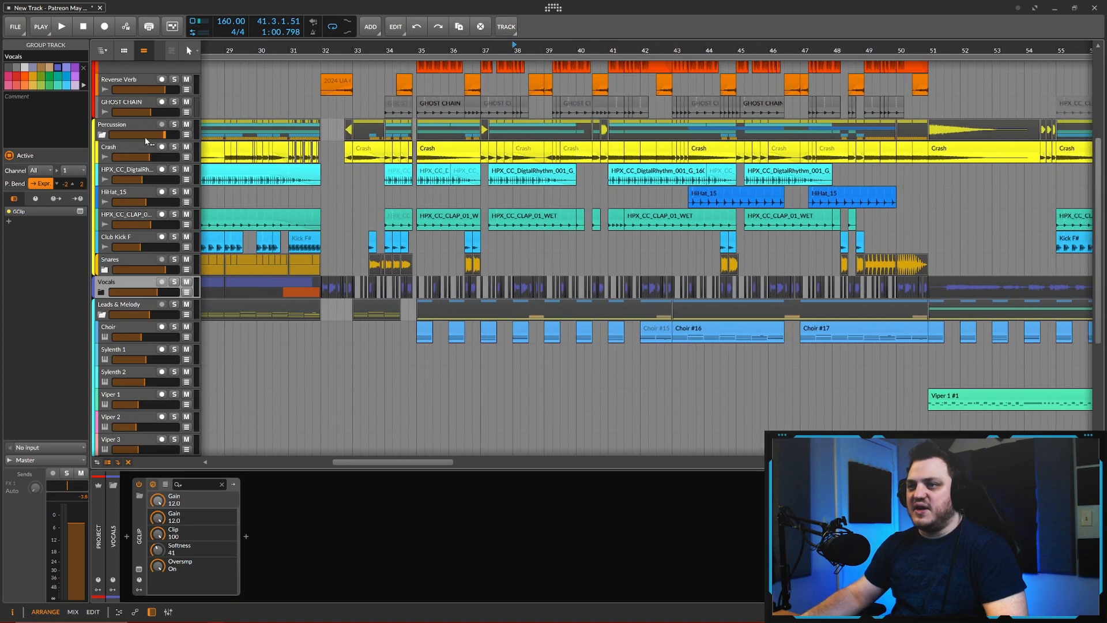
# Step: Inspect the digital rhythm, hi-hat, clap and Club Kick F tracks in turn, and select the Kick F# clip at bar 25
pyautogui.click(141, 174)
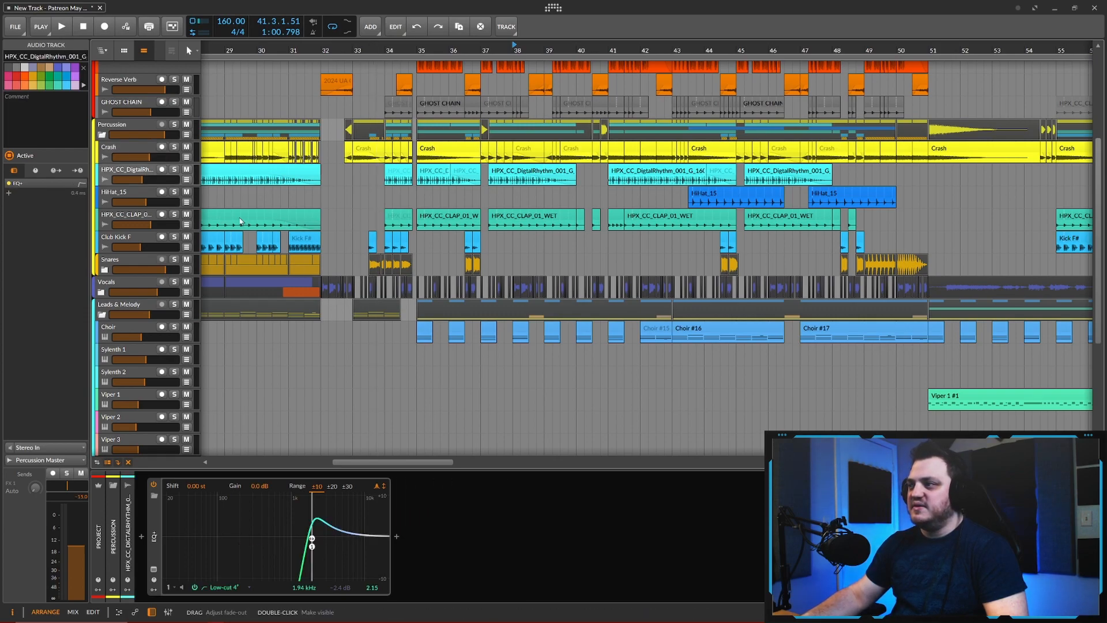
pyautogui.click(130, 219)
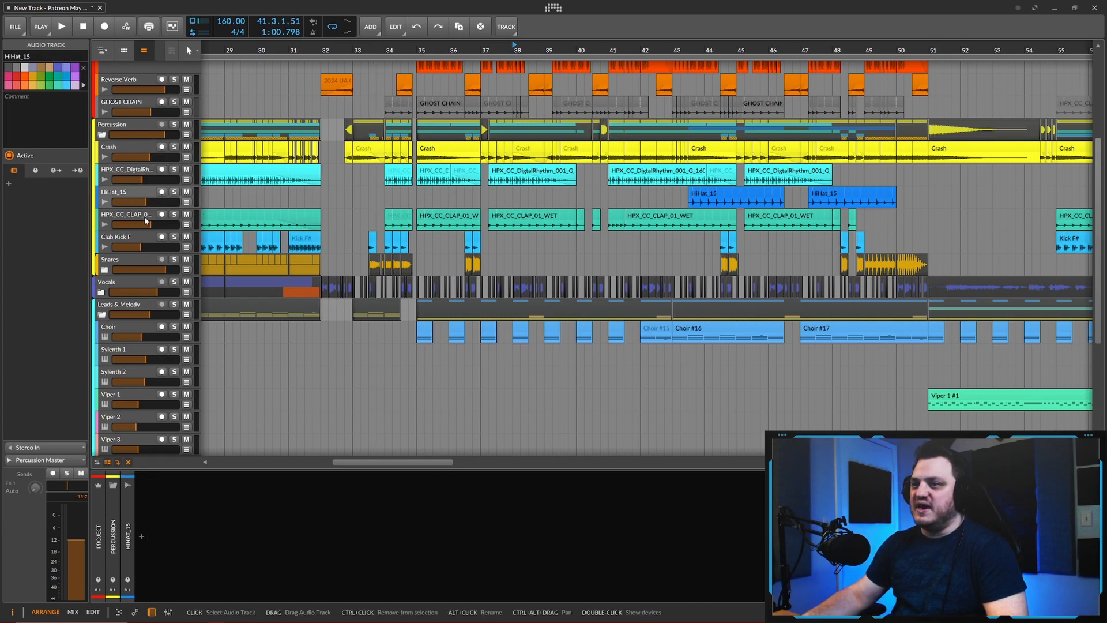
pyautogui.click(127, 240)
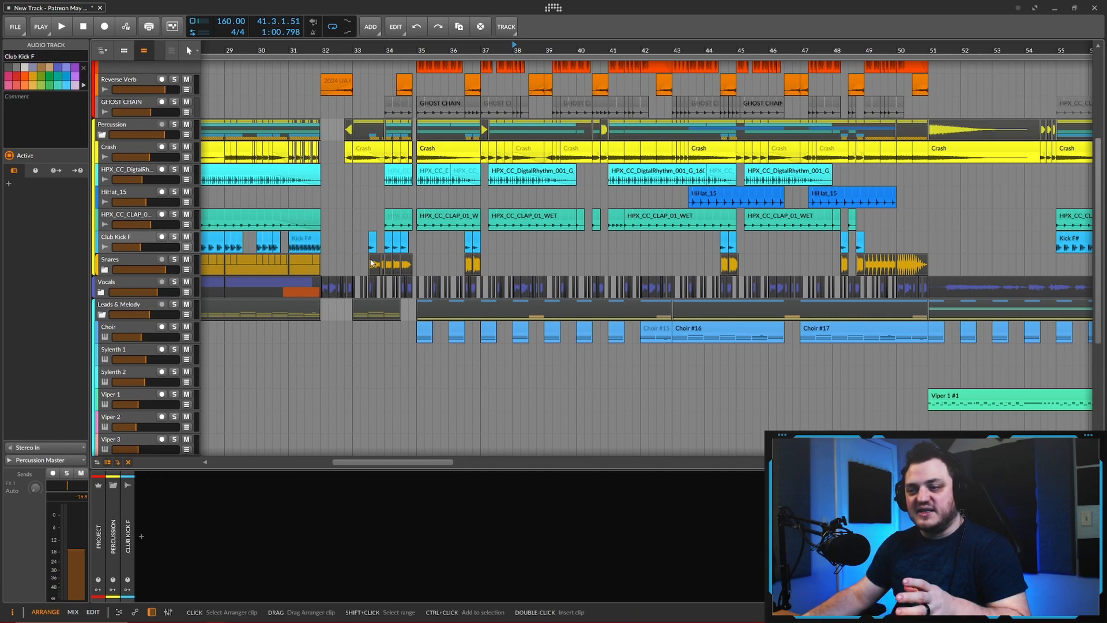
pyautogui.moveTo(347, 240); pyautogui.dragTo(407, 227)
pyautogui.click(271, 239)
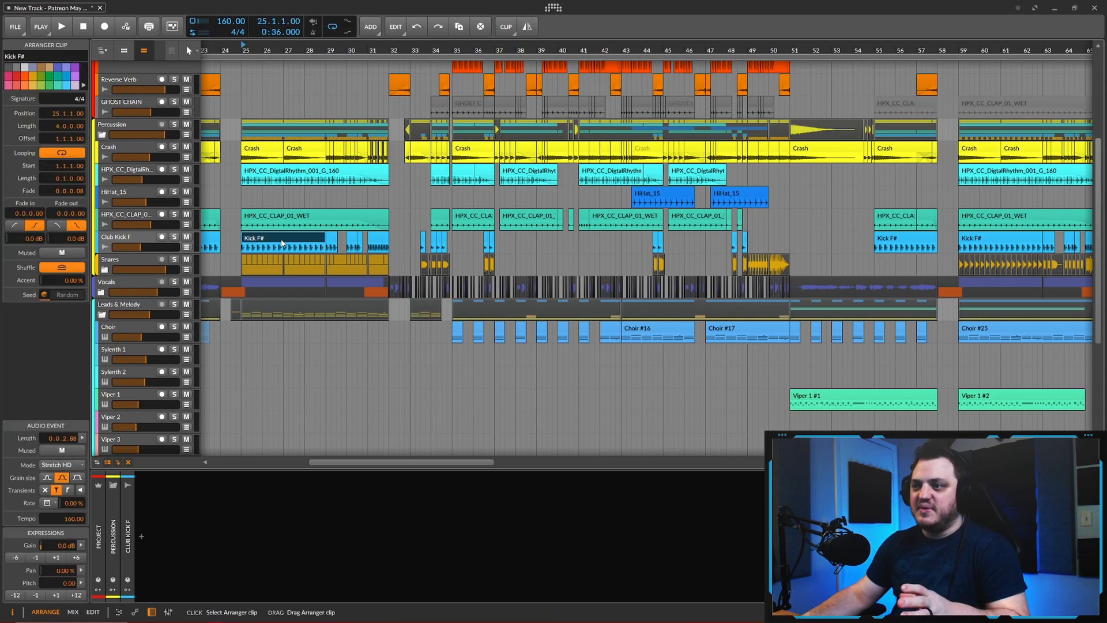
# Step: Select the short Kick F# clips near bars 31 and 33 in turn on the Club Kick F track
pyautogui.scroll(5, 457, 248)
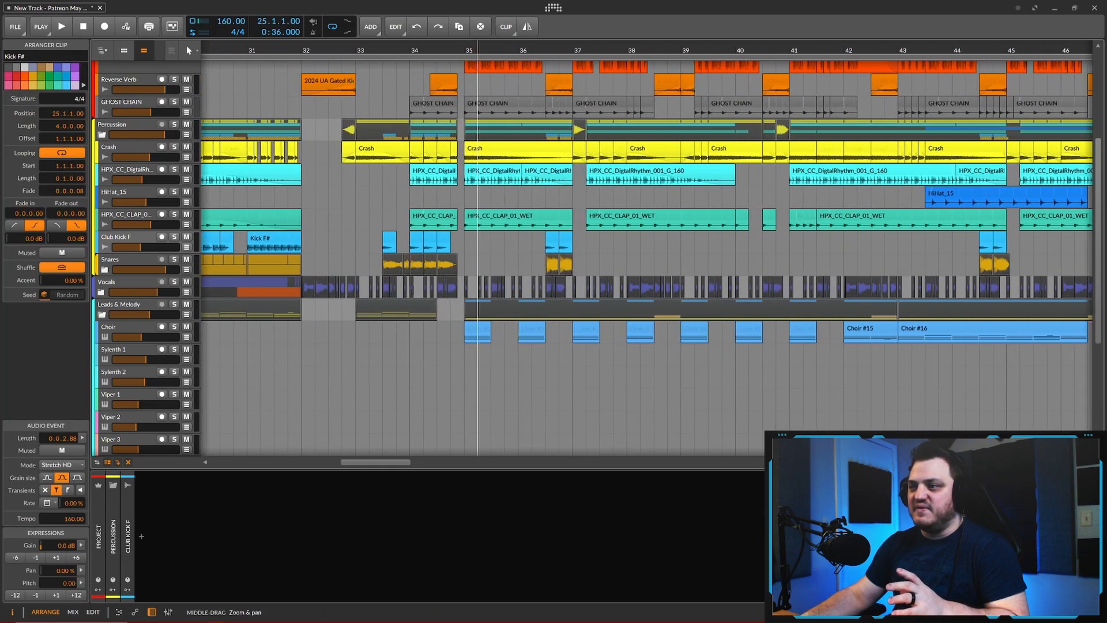
pyautogui.click(266, 242)
pyautogui.click(413, 237)
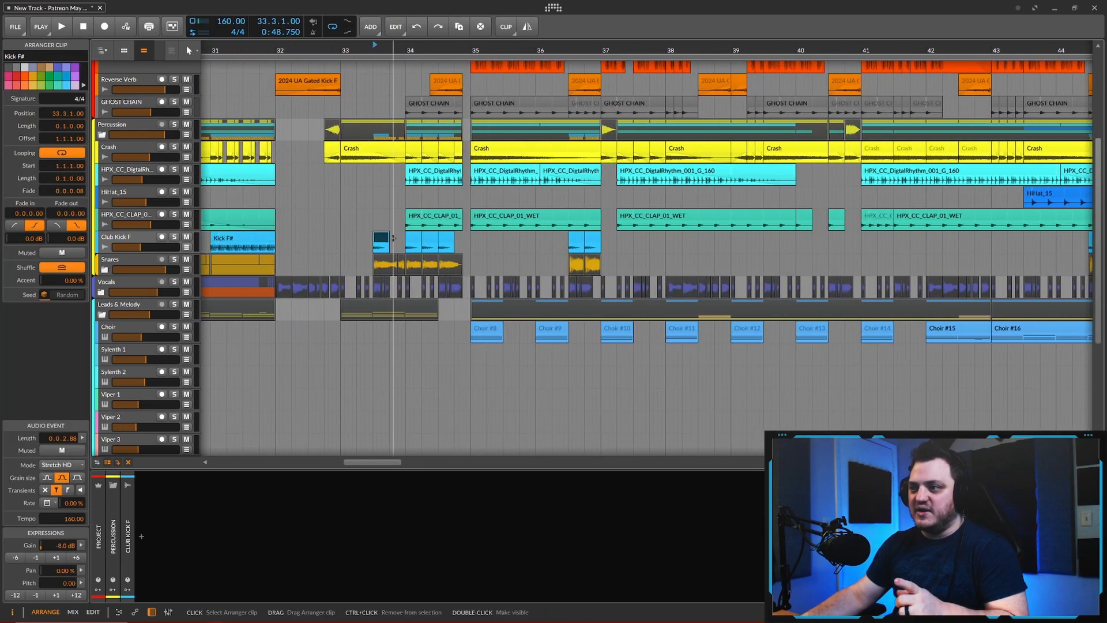
# Step: Expand the Snares group and examine the Heavy Snare and Light Snare clips across the arrangement
pyautogui.click(104, 270)
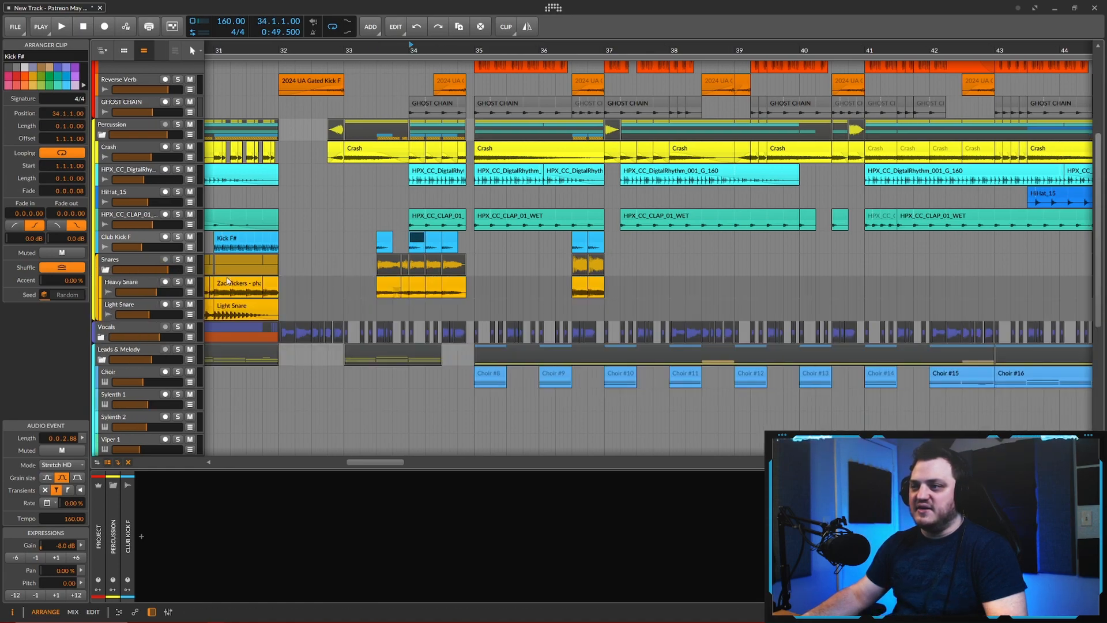
pyautogui.moveTo(357, 288); pyautogui.dragTo(429, 266)
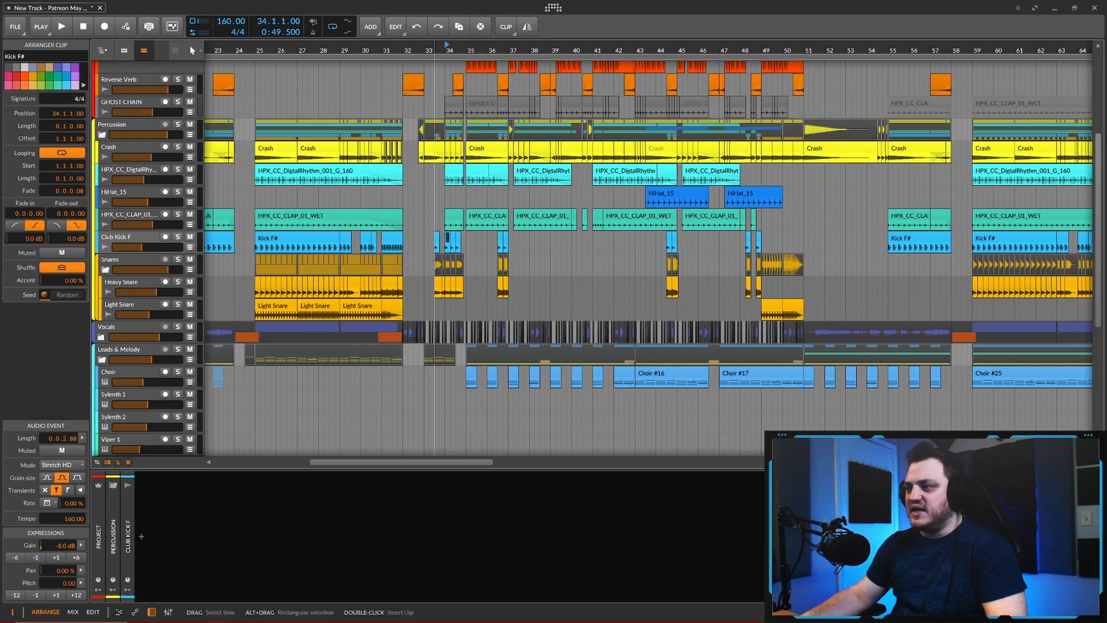
pyautogui.moveTo(531, 261); pyautogui.dragTo(449, 248)
pyautogui.scroll(1, 445, 257)
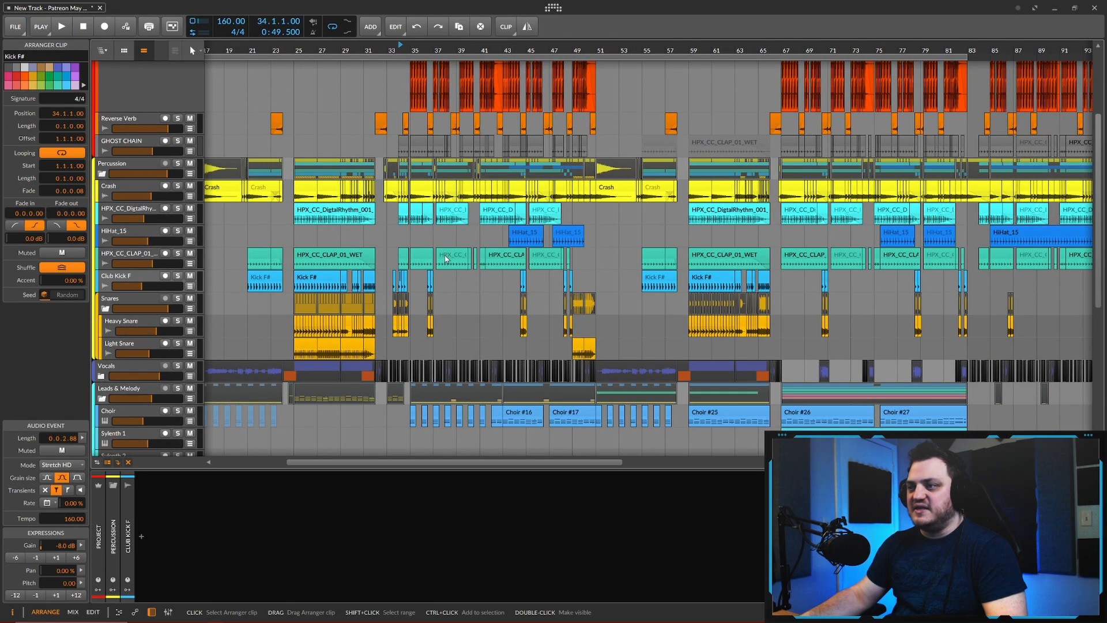
# Step: Select the Choir #26 and Choir #27 clips in turn in the Leads & Melody group between bars 67 and 83
pyautogui.scroll(2, 446, 259)
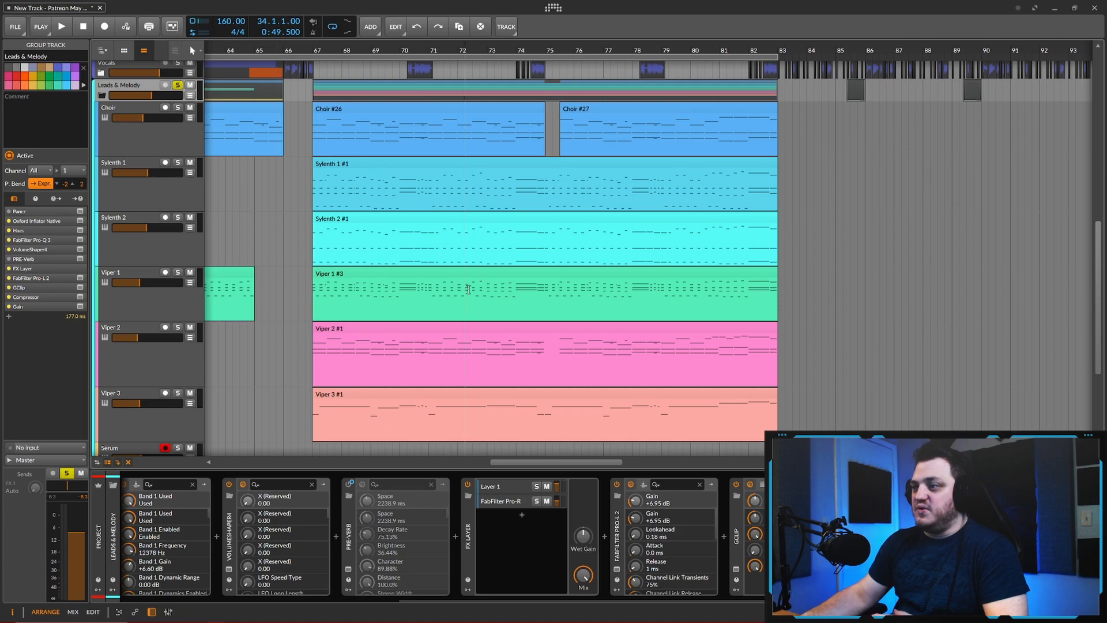
pyautogui.hscroll(1, 846, 216)
pyautogui.scroll(-1, 844, 218)
pyautogui.scroll(1, 843, 218)
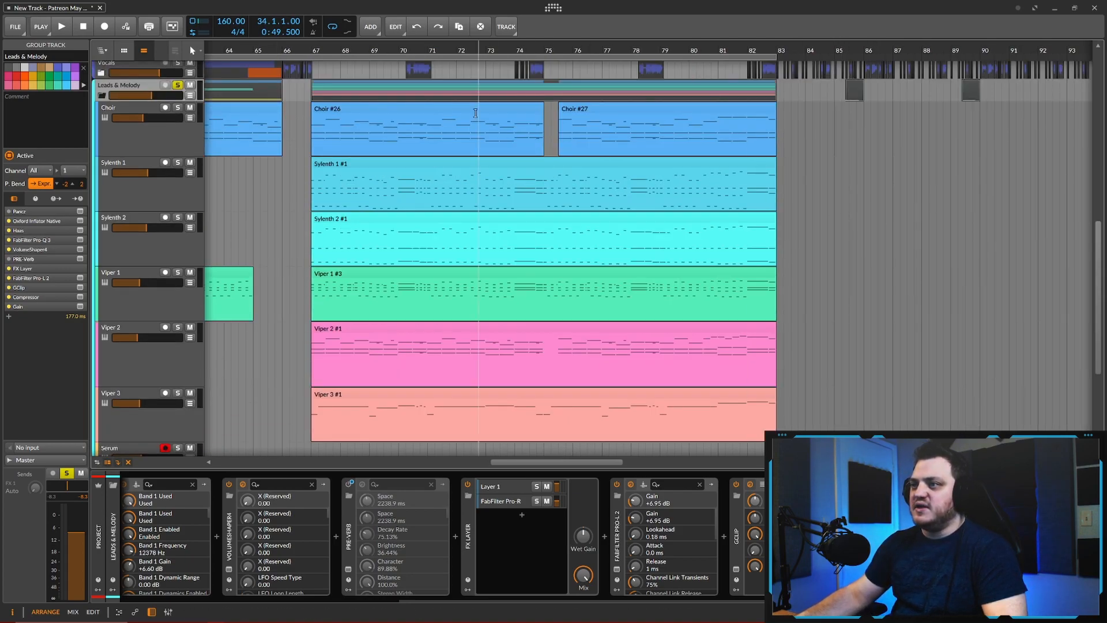
pyautogui.click(452, 112)
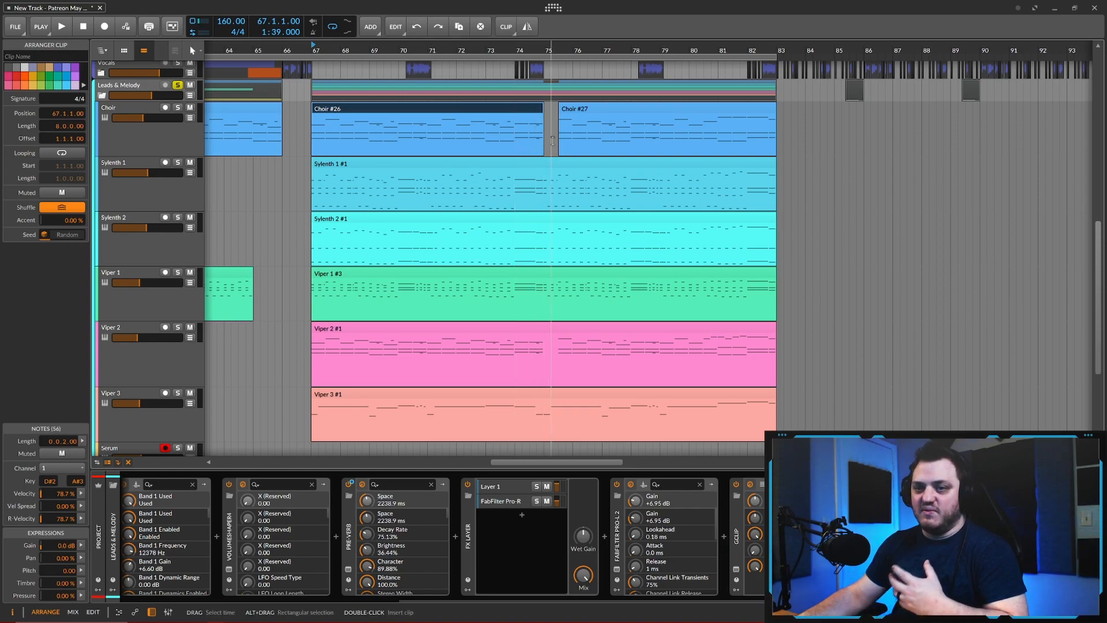
pyautogui.click(581, 114)
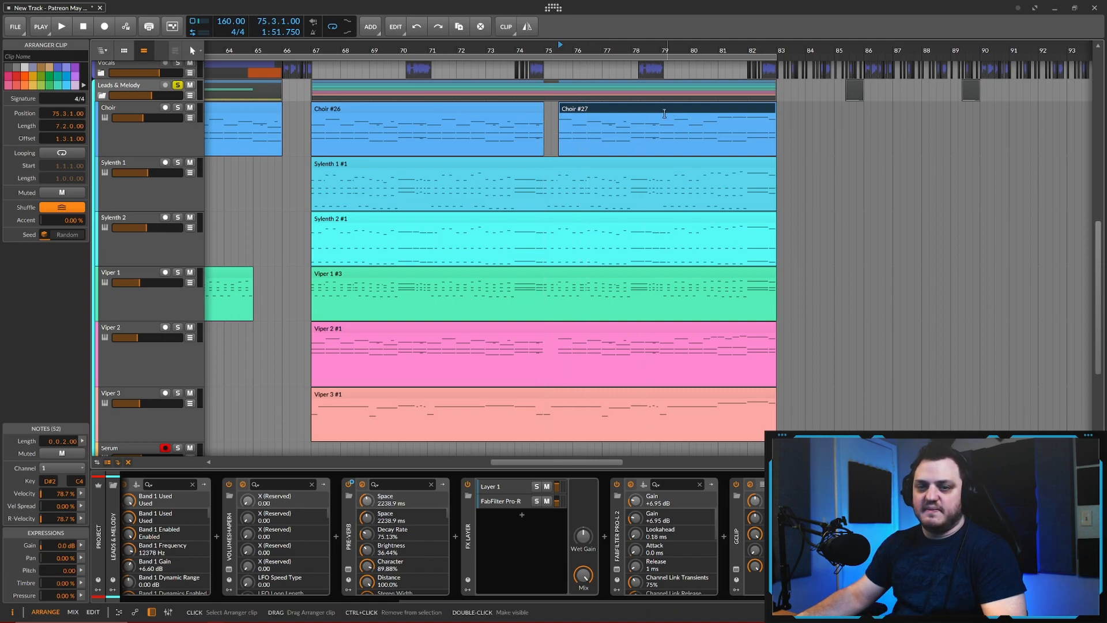
pyautogui.moveTo(788, 259); pyautogui.dragTo(779, 259)
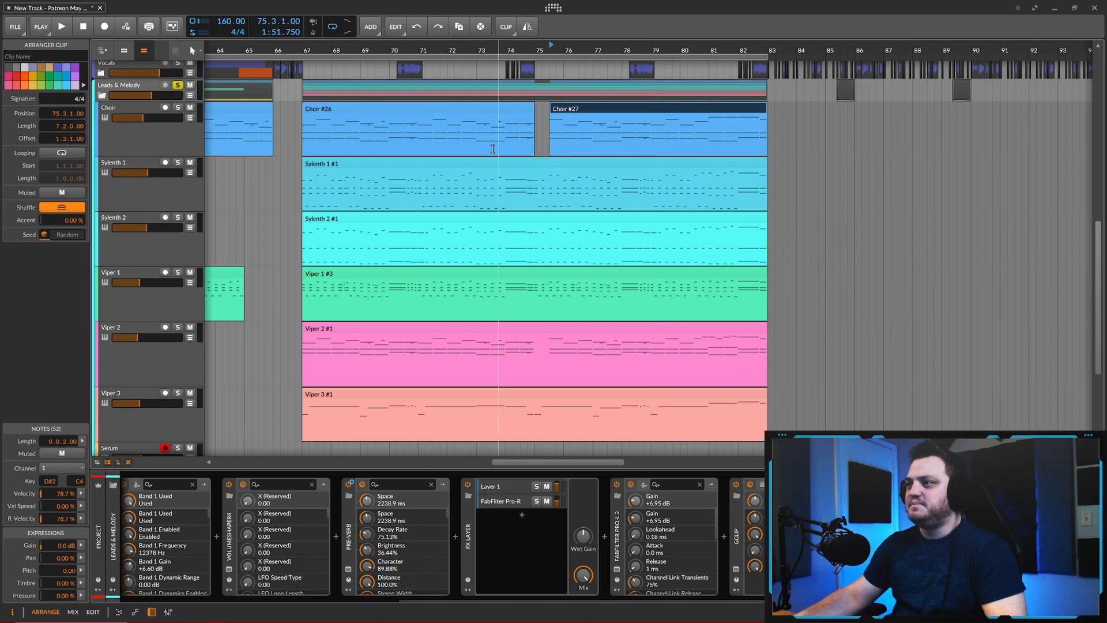
# Step: Open the Sylenth 1 #1 clip in an enlarged note editor, solo the Sylenth 1 track and fit all its notes in view
pyautogui.click(582, 166)
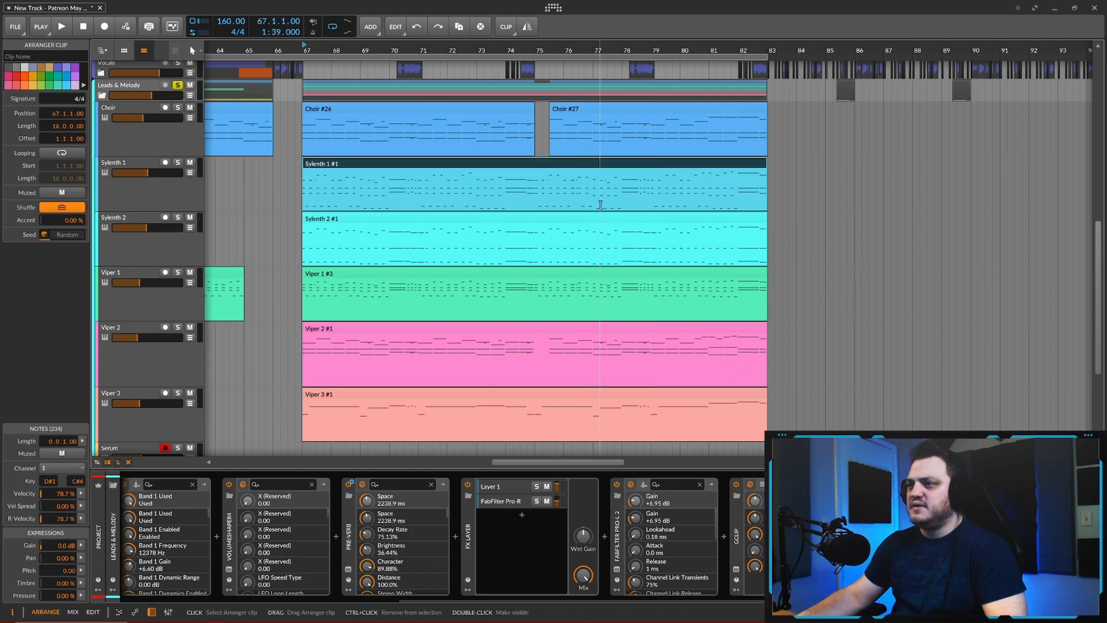
pyautogui.doubleClick(458, 167)
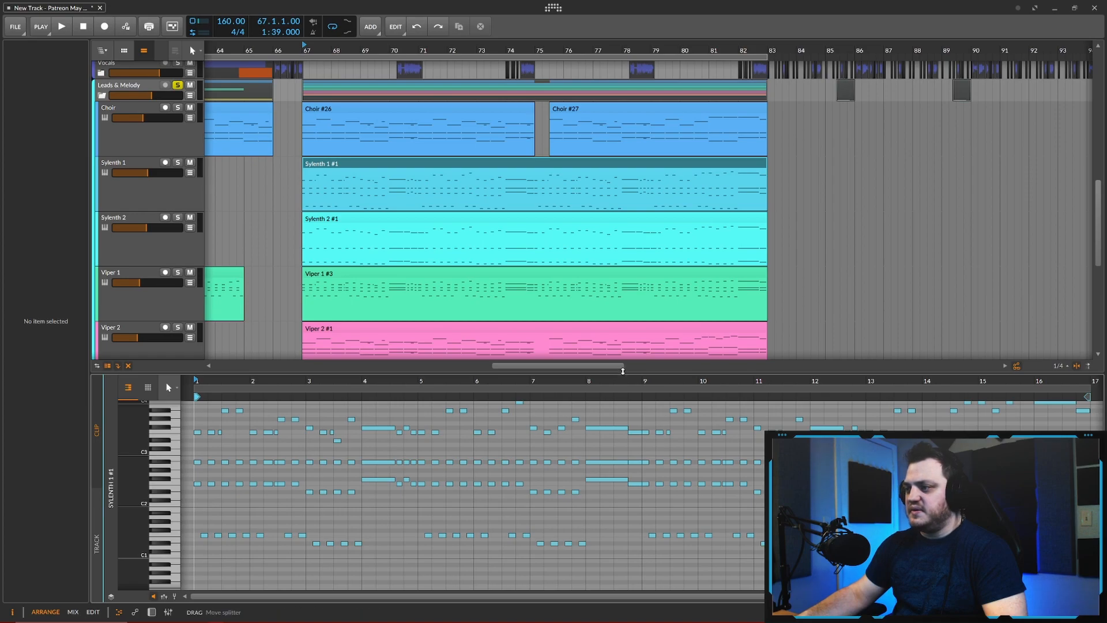
pyautogui.moveTo(623, 371); pyautogui.dragTo(623, 315)
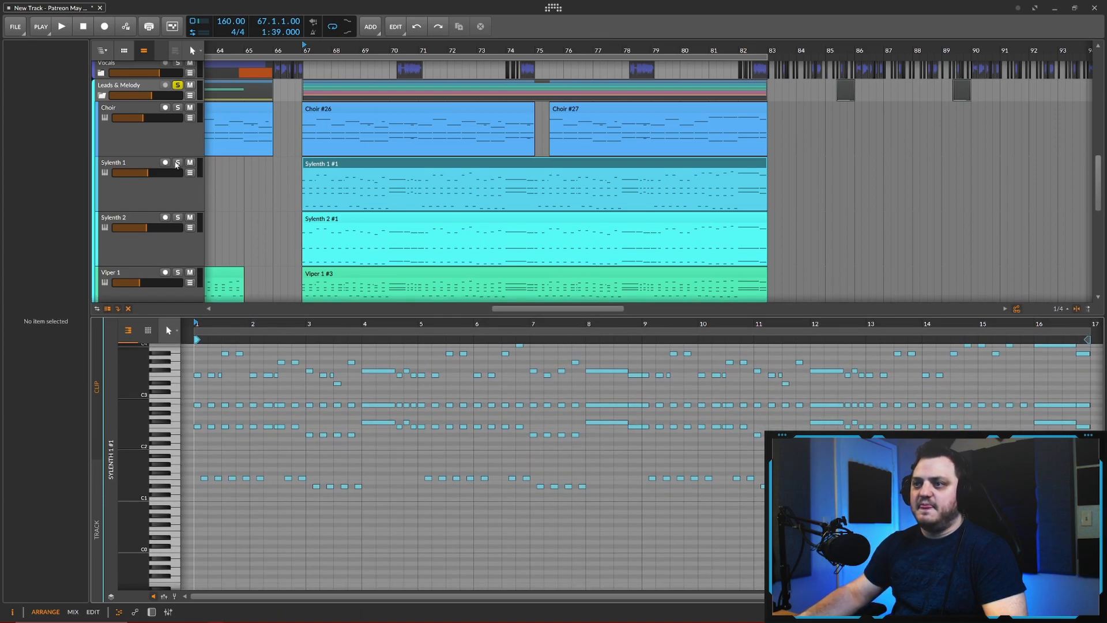
pyautogui.moveTo(413, 314); pyautogui.dragTo(419, 264)
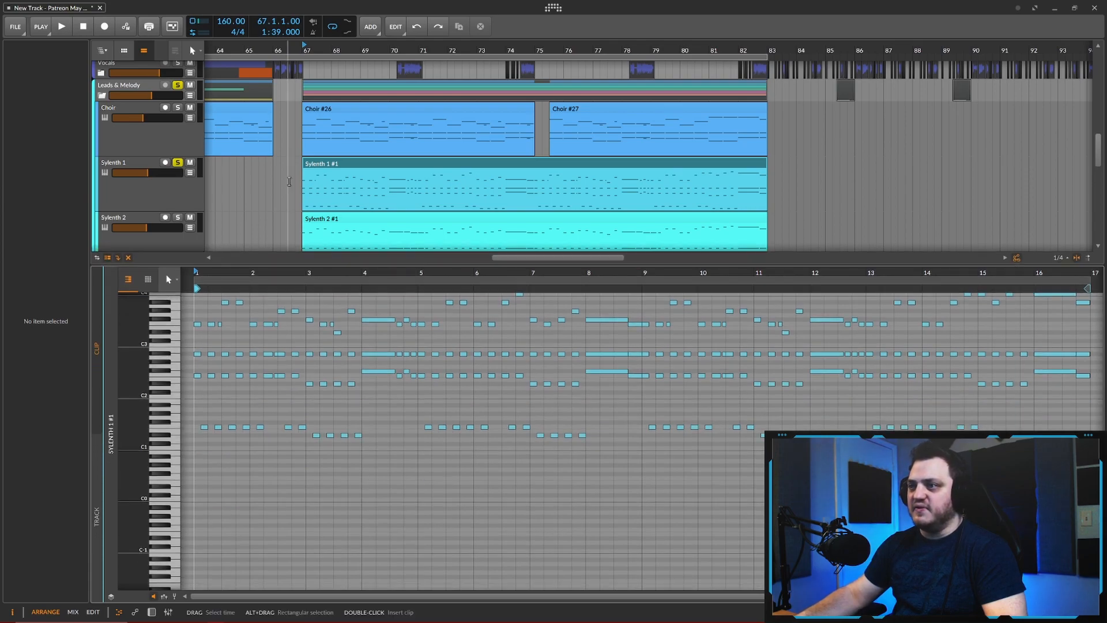
pyautogui.scroll(2, 628, 370)
pyautogui.moveTo(628, 370); pyautogui.dragTo(572, 363)
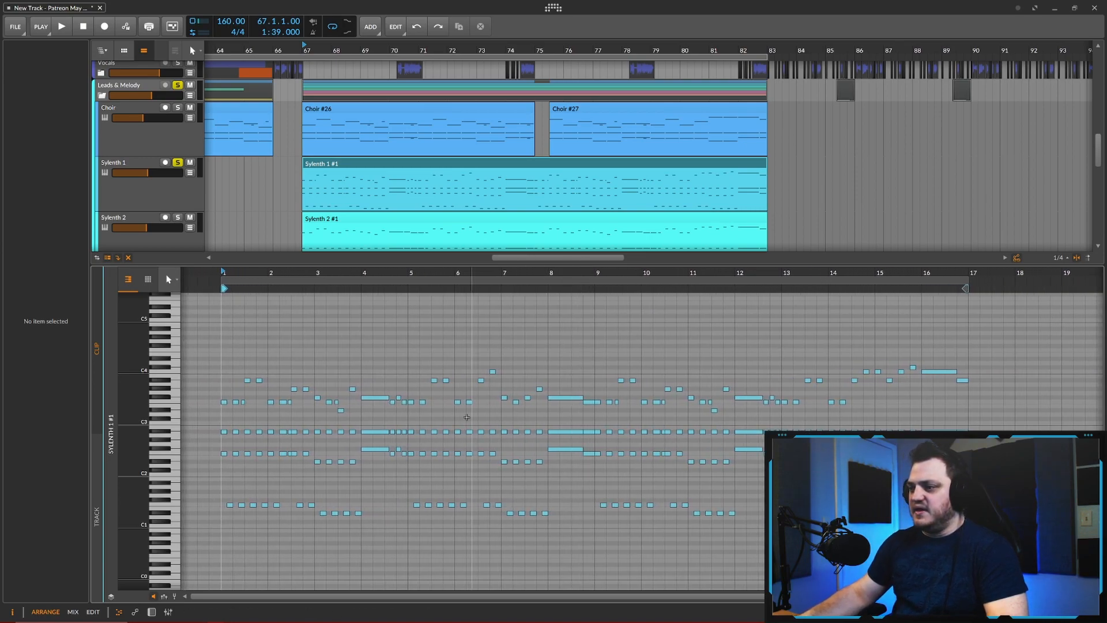
# Step: Mark successive note ranges in the Sylenth 1 clip to compare its phrases, ending with bars 7 to 9
pyautogui.moveTo(224, 361); pyautogui.dragTo(593, 536)
pyautogui.moveTo(598, 366); pyautogui.dragTo(865, 518)
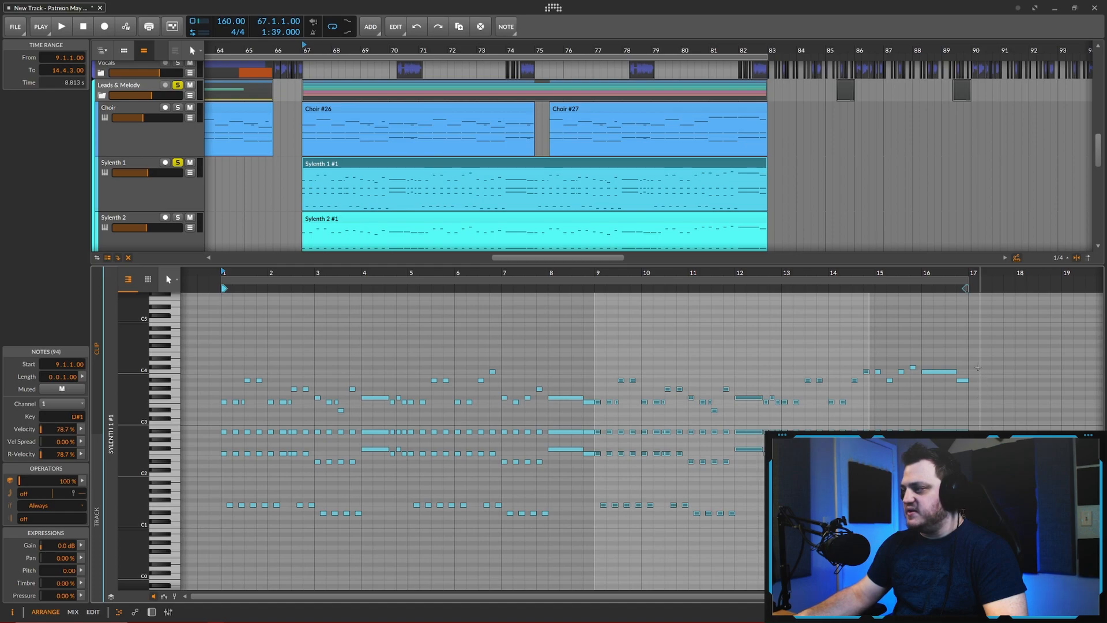
pyautogui.moveTo(963, 346); pyautogui.dragTo(875, 490)
pyautogui.moveTo(544, 356); pyautogui.dragTo(455, 525)
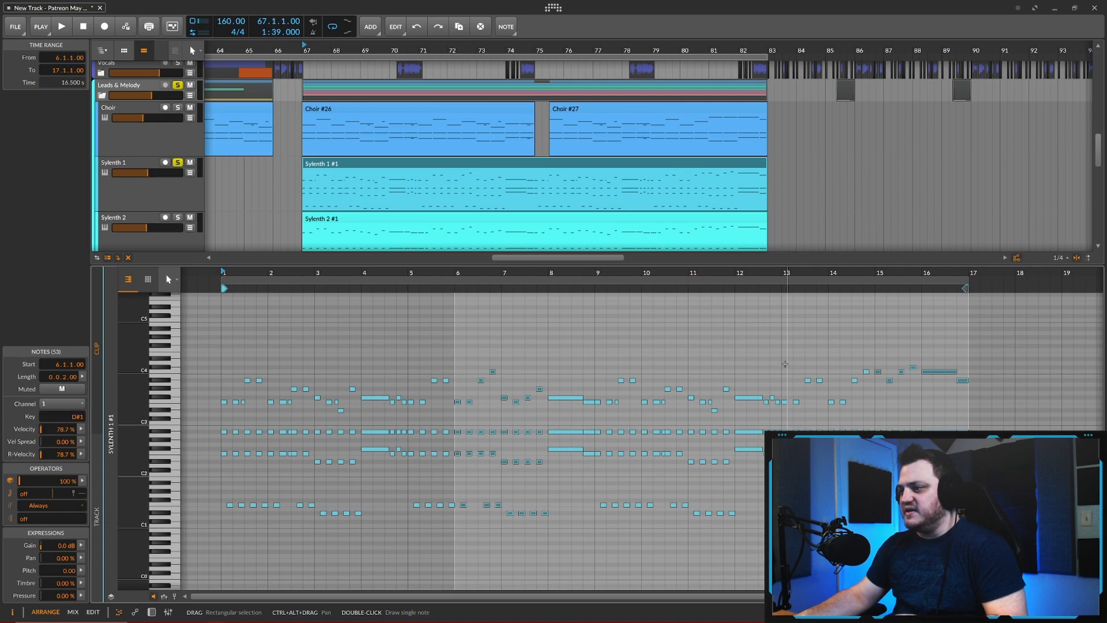
pyautogui.moveTo(591, 351); pyautogui.dragTo(501, 540)
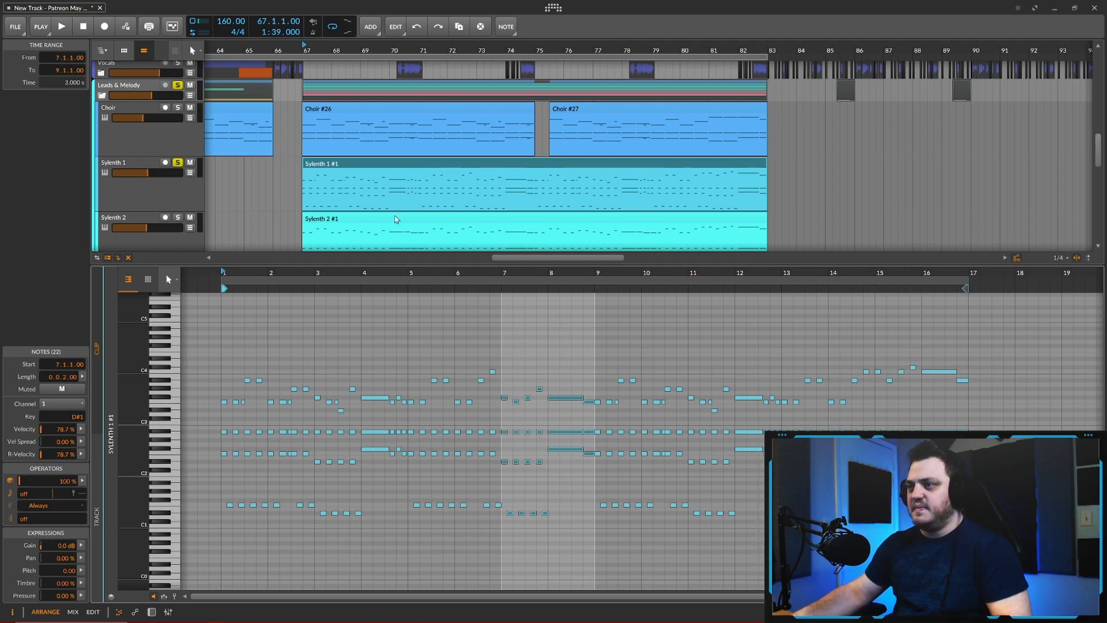
# Step: Play the soloed Sylenth 1 part from bar 67, stop playback and unsolo the track
pyautogui.press('space')
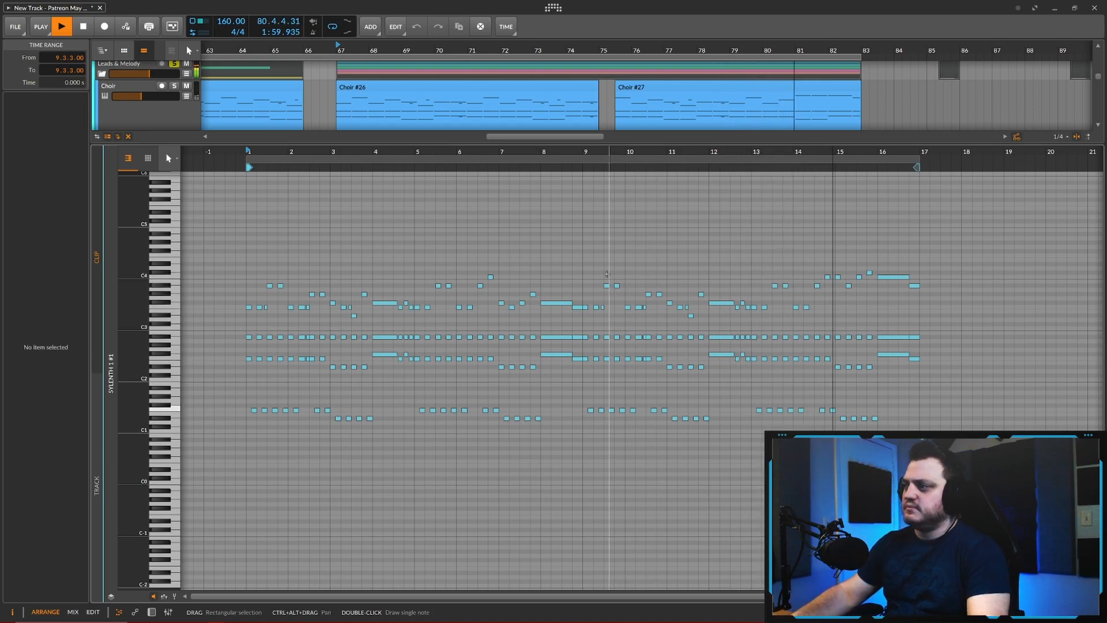
pyautogui.click(83, 29)
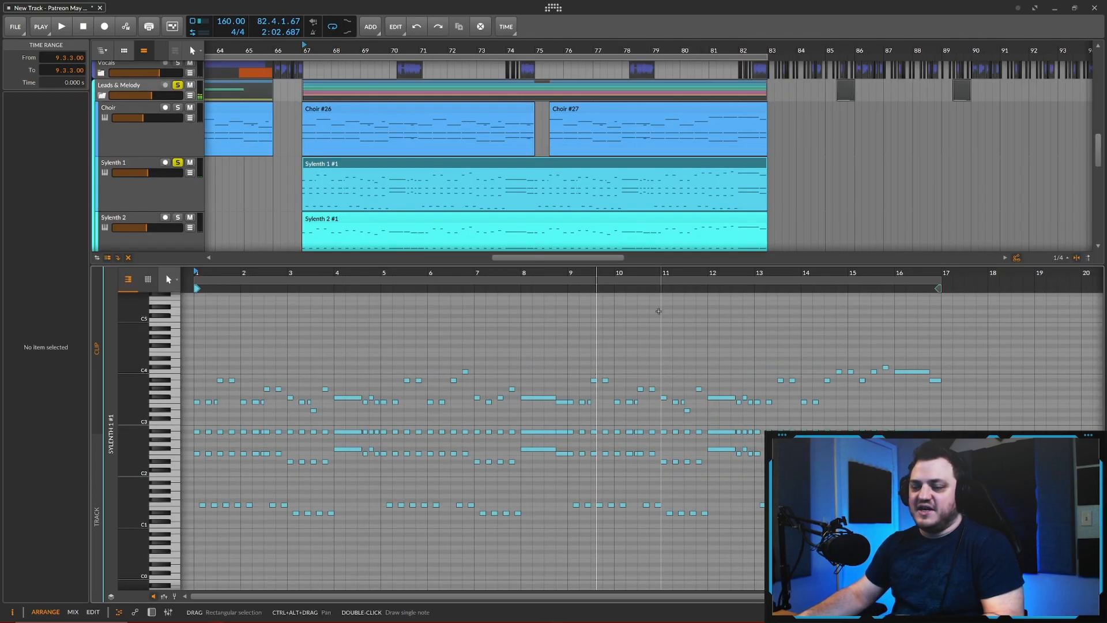
pyautogui.moveTo(585, 323); pyautogui.dragTo(596, 328)
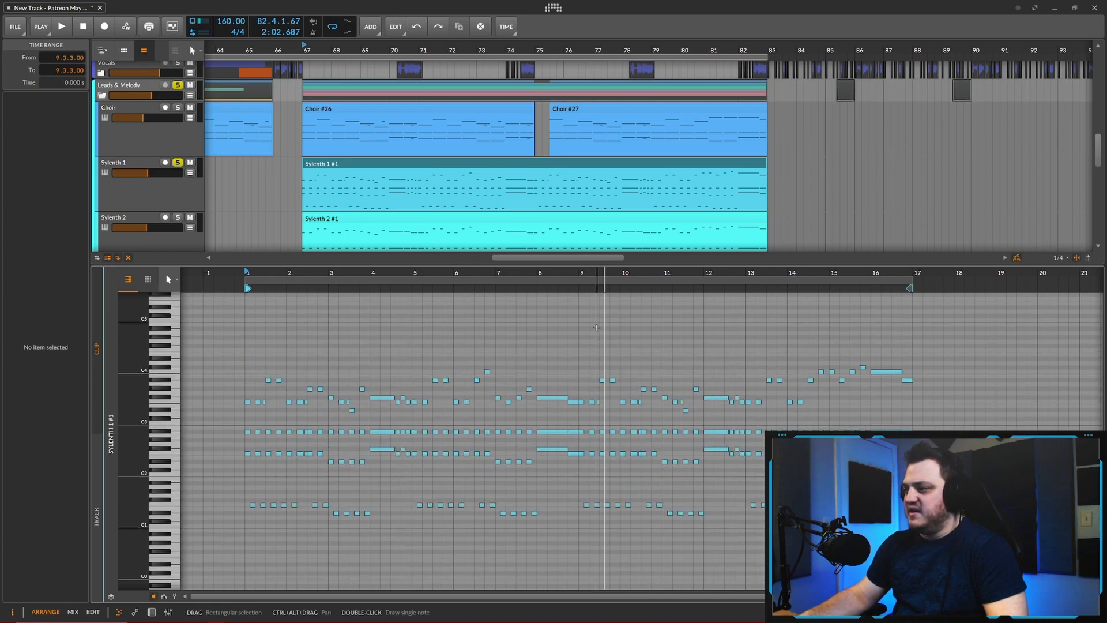
pyautogui.moveTo(597, 327); pyautogui.dragTo(601, 328)
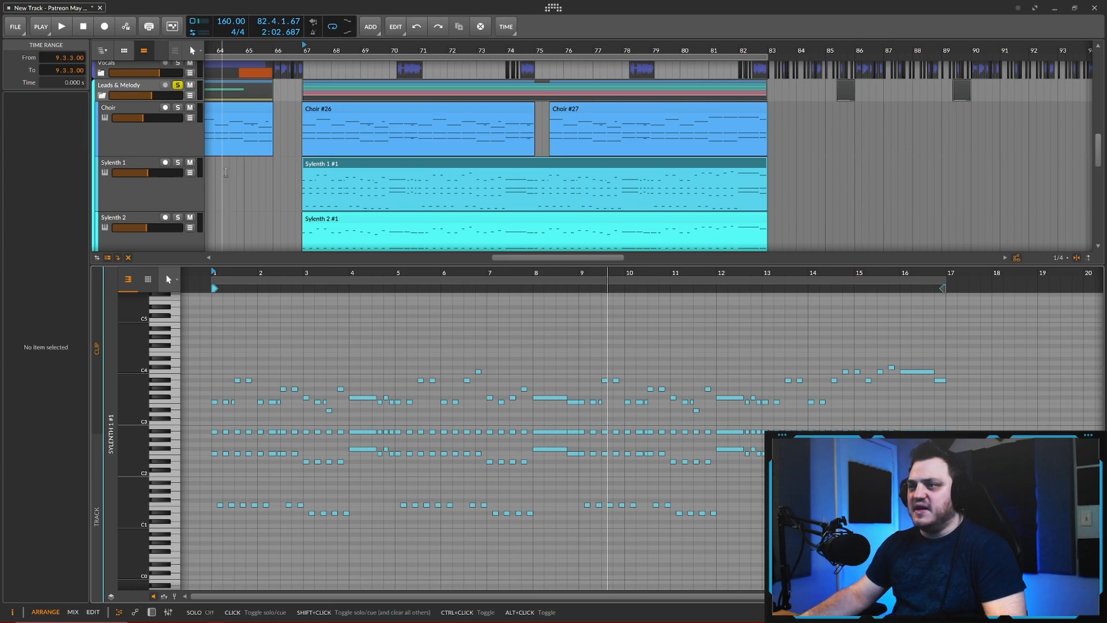
# Step: Show the Sylenth 2 #1 clip in the note editor and examine its notes over all 16 bars
pyautogui.scroll(-1, 289, 182)
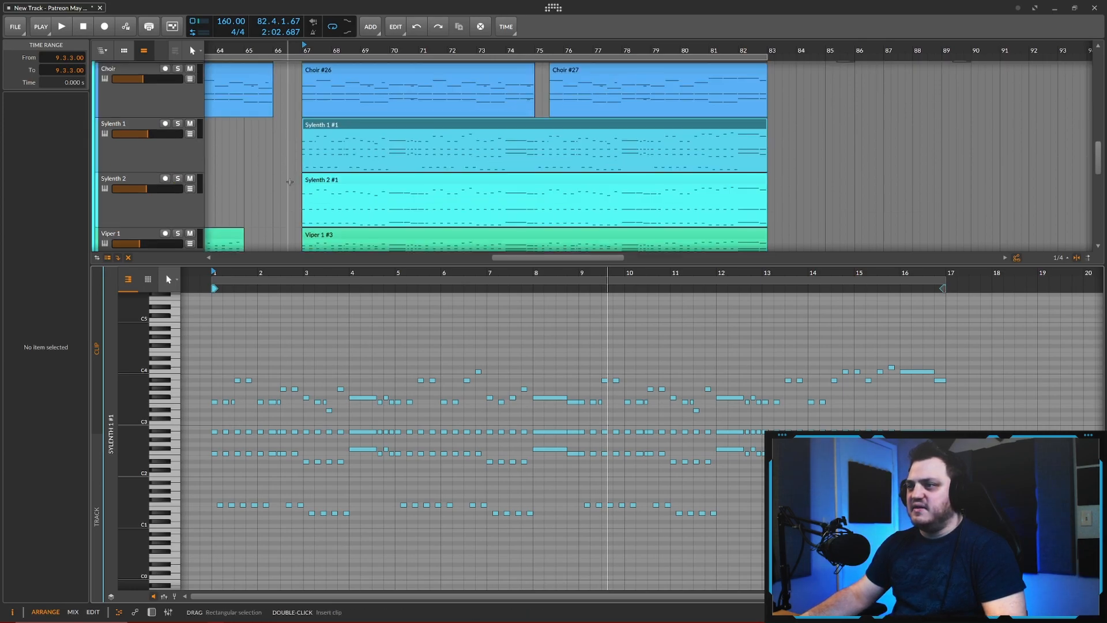
pyautogui.click(426, 183)
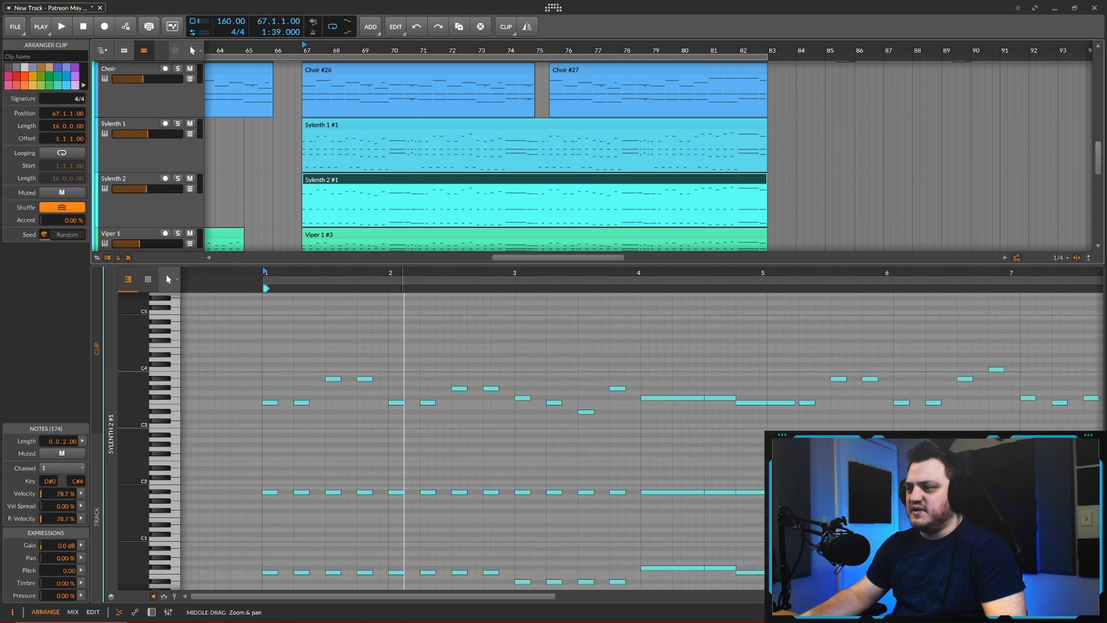
pyautogui.moveTo(345, 346); pyautogui.dragTo(340, 338)
pyautogui.moveTo(593, 371); pyautogui.dragTo(513, 334)
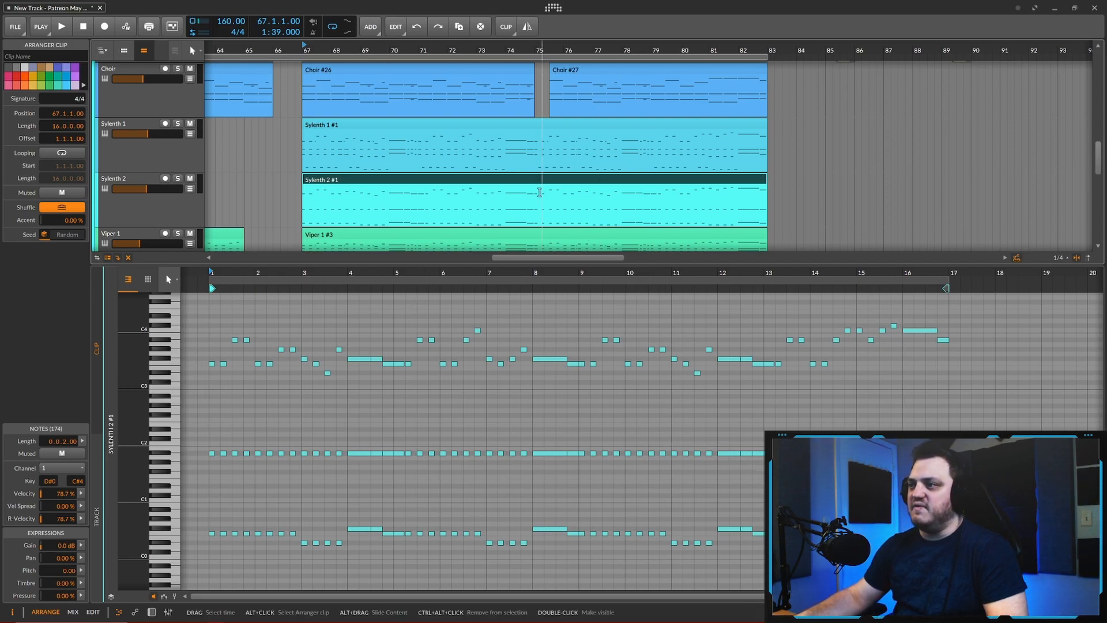
# Step: Show the Viper 1 #3 clip in an enlarged note editor and examine its full note pattern
pyautogui.scroll(-1, 539, 192)
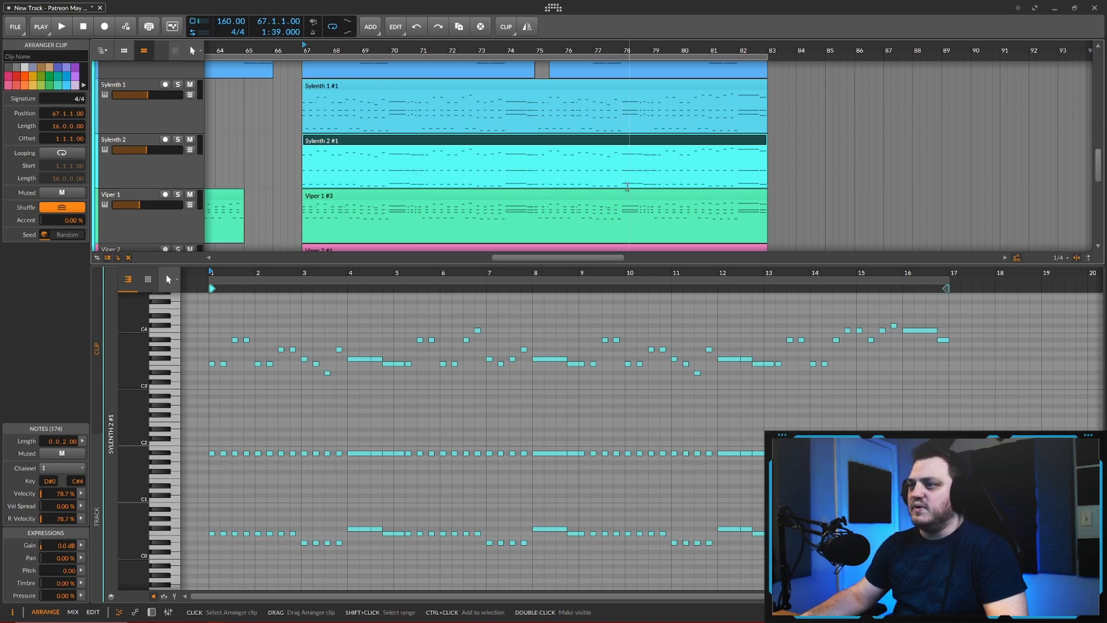
pyautogui.click(498, 199)
pyautogui.moveTo(482, 264); pyautogui.dragTo(482, 178)
pyautogui.moveTo(505, 300); pyautogui.dragTo(399, 214)
pyautogui.scroll(2, 677, 277)
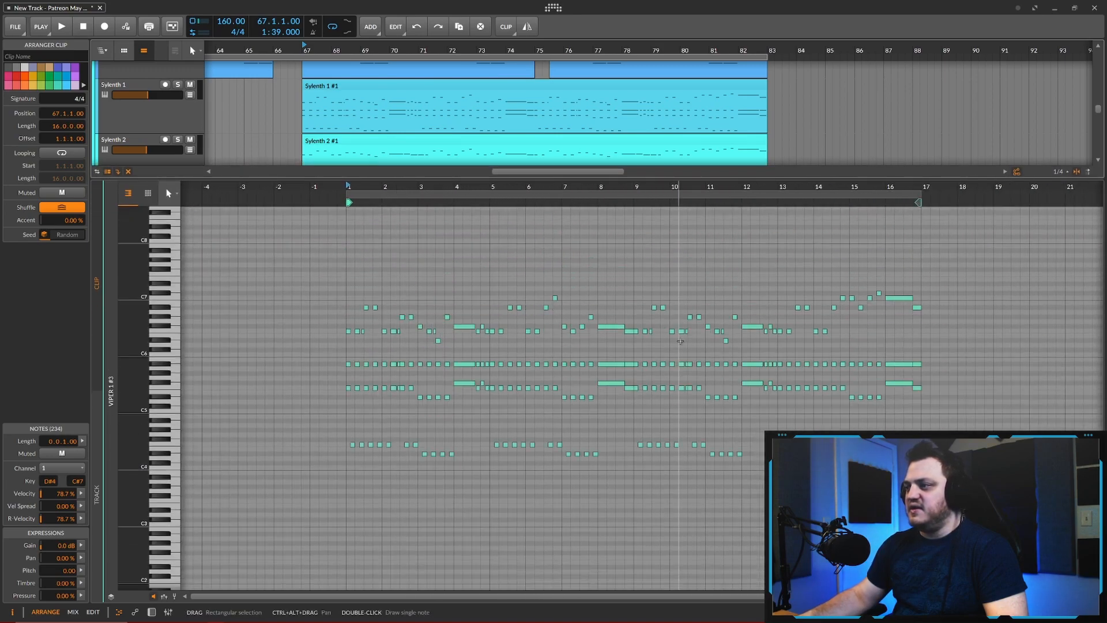
pyautogui.moveTo(706, 279); pyautogui.dragTo(708, 307)
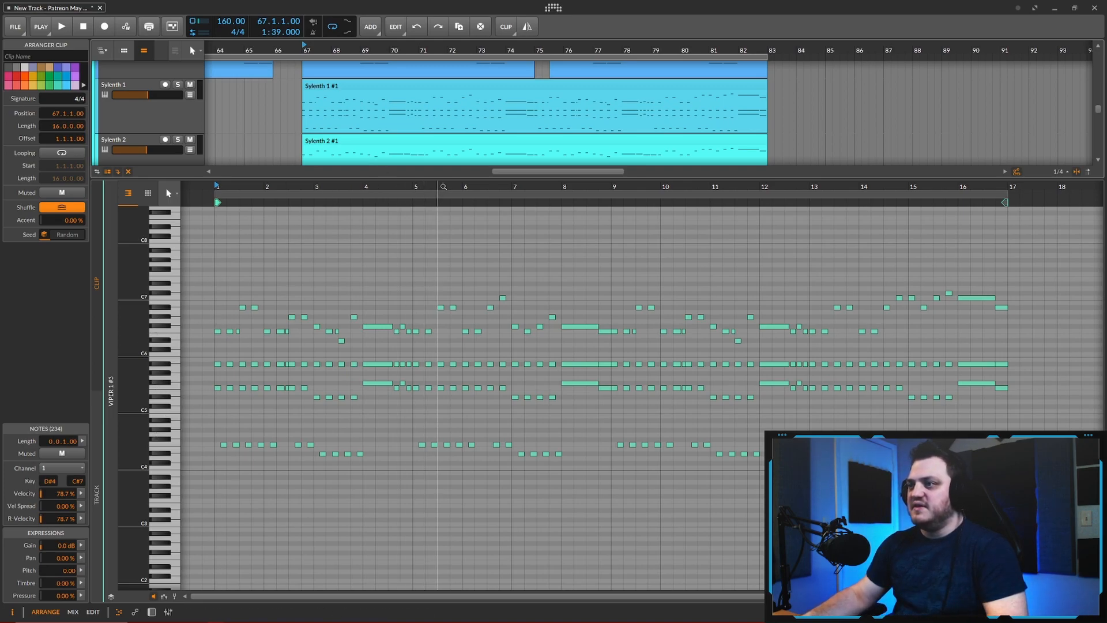
# Step: Show the Viper 3 #1 clip in an enlarged note editor, examine its melody notes and compare it with the neighbouring Viper clips
pyautogui.moveTo(451, 178); pyautogui.dragTo(427, 429)
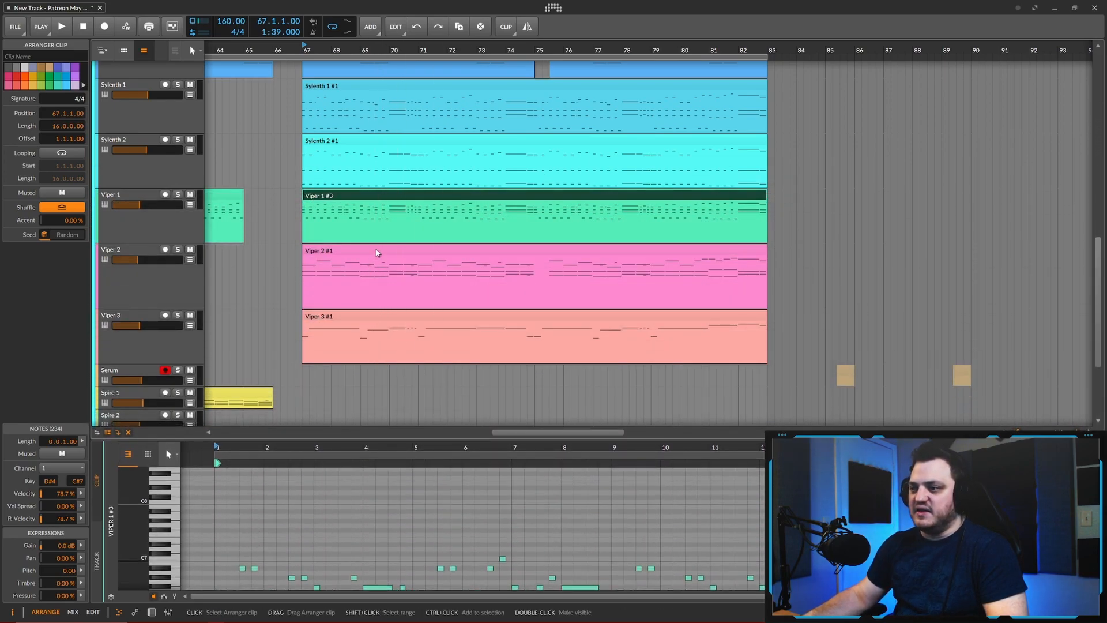
pyautogui.click(369, 321)
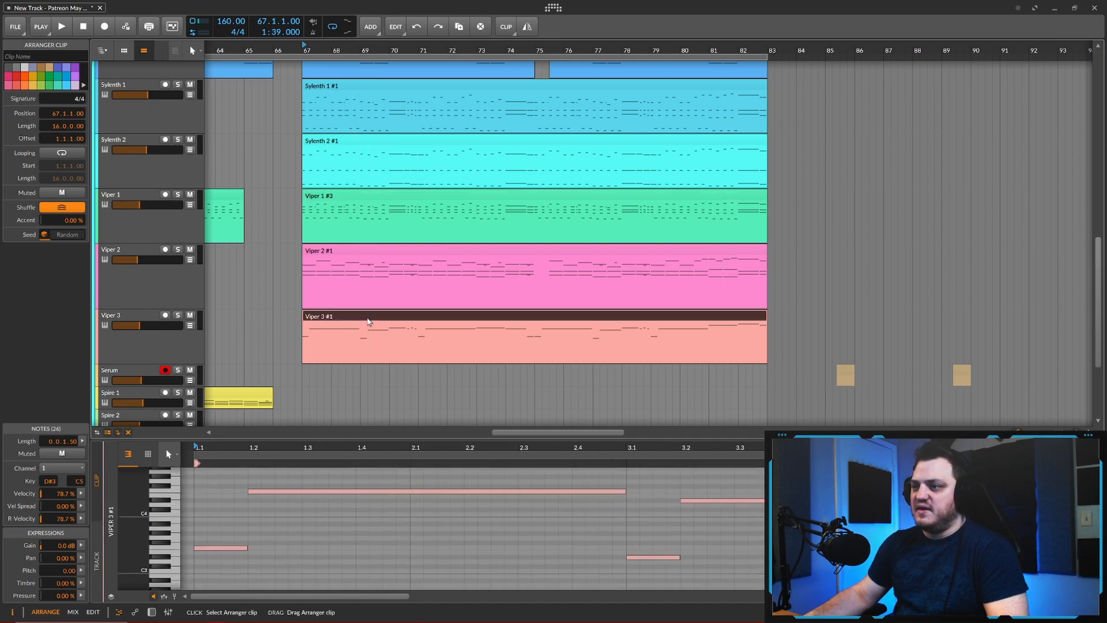
pyautogui.moveTo(435, 430); pyautogui.dragTo(454, 226)
pyautogui.scroll(-6, 429, 315)
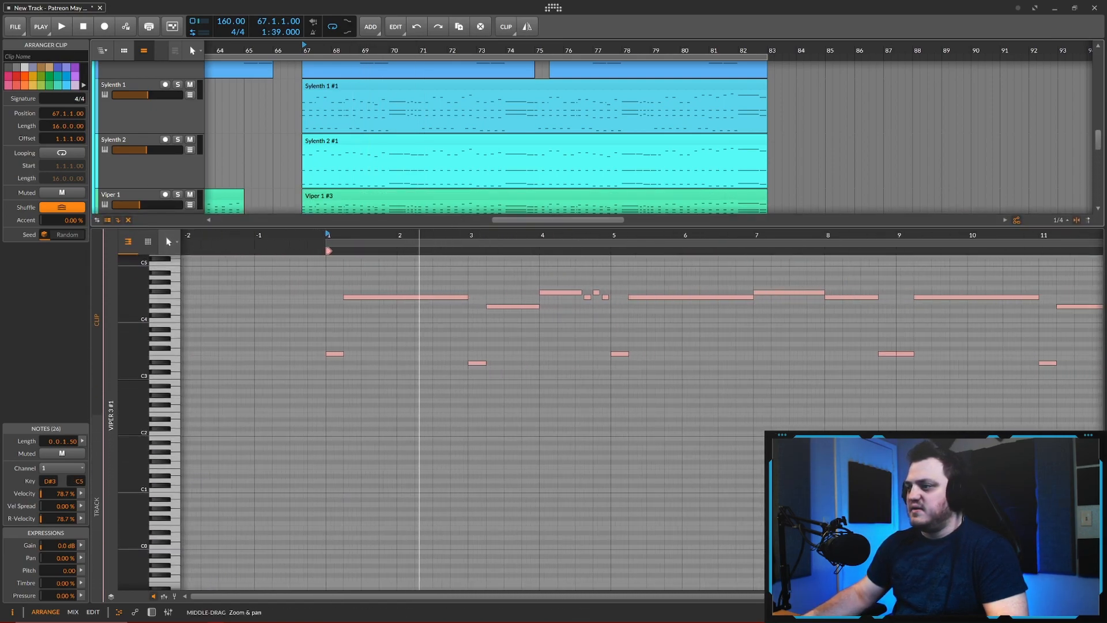
pyautogui.scroll(3, 439, 314)
pyautogui.moveTo(447, 314); pyautogui.dragTo(549, 332)
pyautogui.scroll(-3, 574, 124)
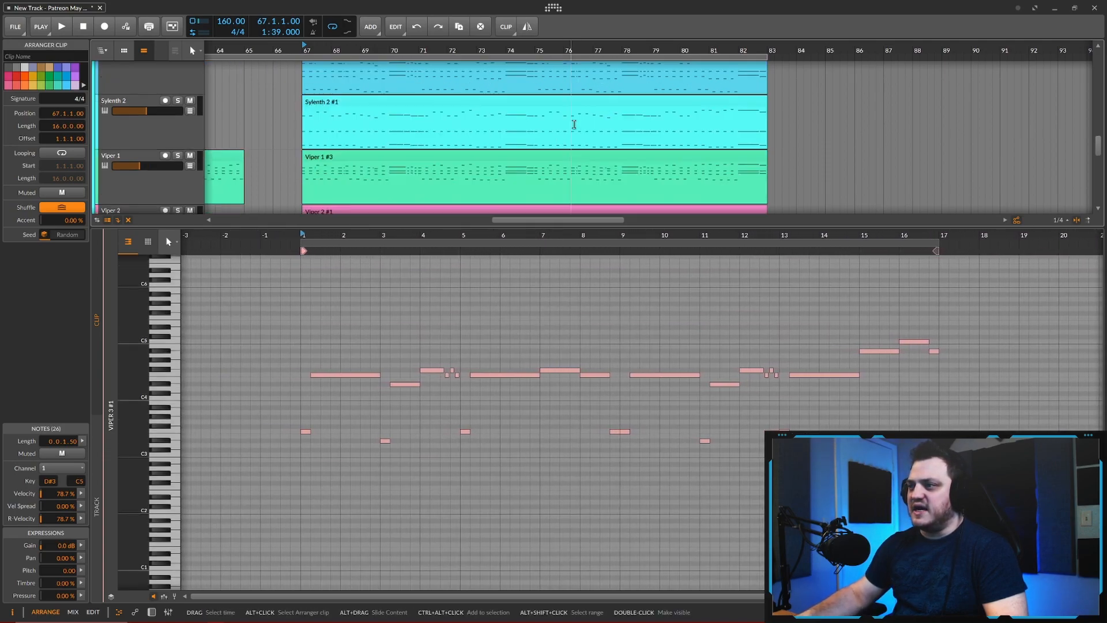
pyautogui.scroll(-1, 574, 124)
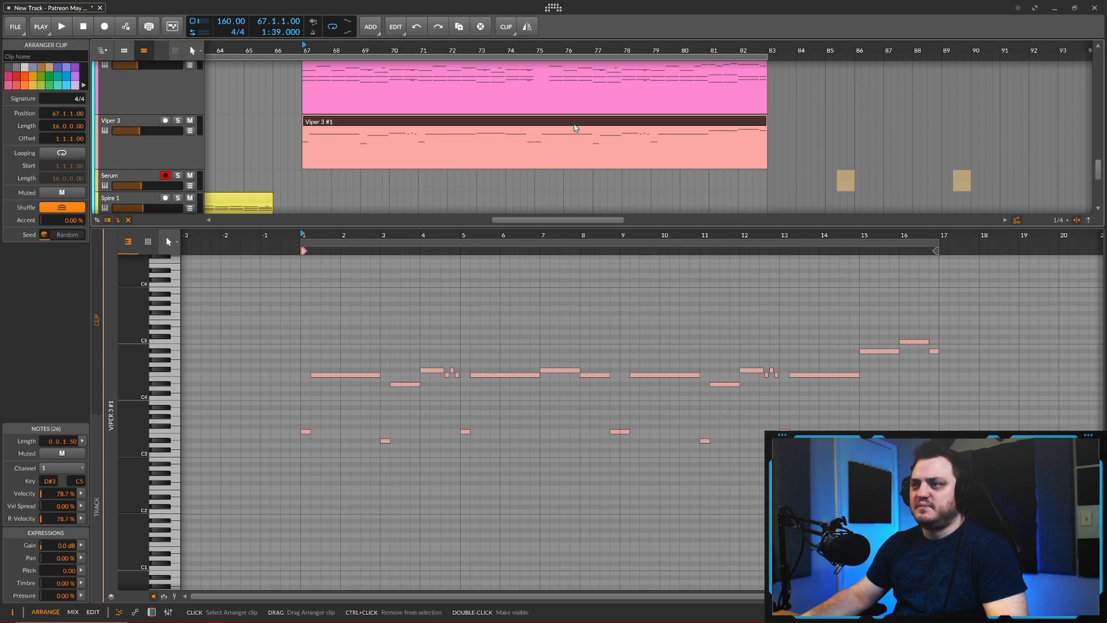
pyautogui.scroll(1, 575, 127)
pyautogui.scroll(-1, 574, 124)
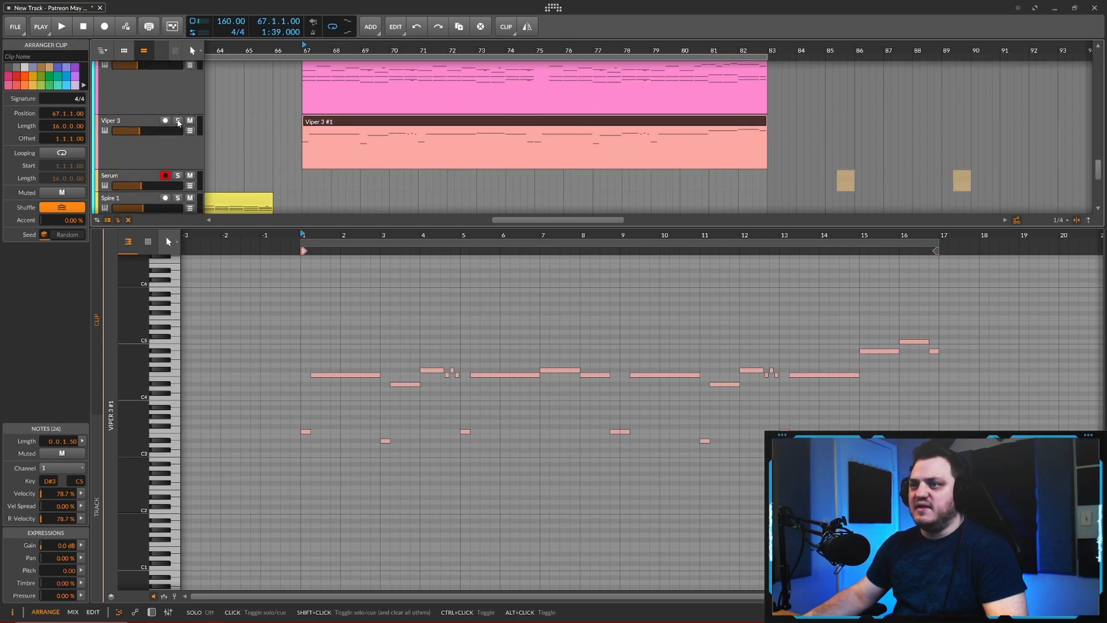
pyautogui.scroll(3, 236, 130)
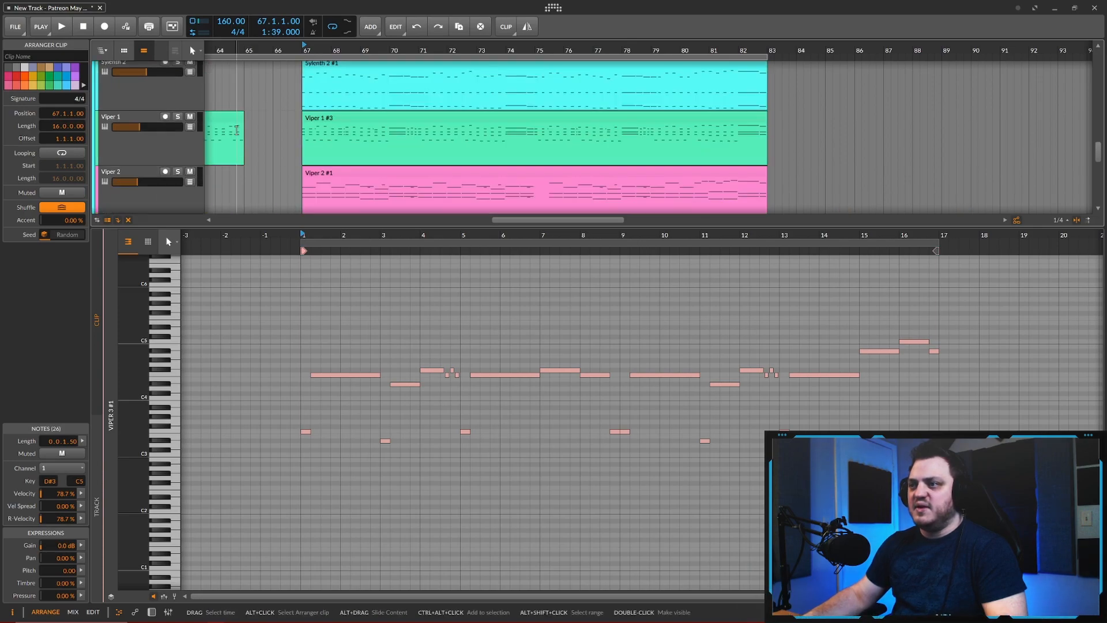
# Step: Play the soloed Choir and Viper 3 parts together from bar 67, stop playback and unsolo Viper 3
pyautogui.scroll(4, 236, 130)
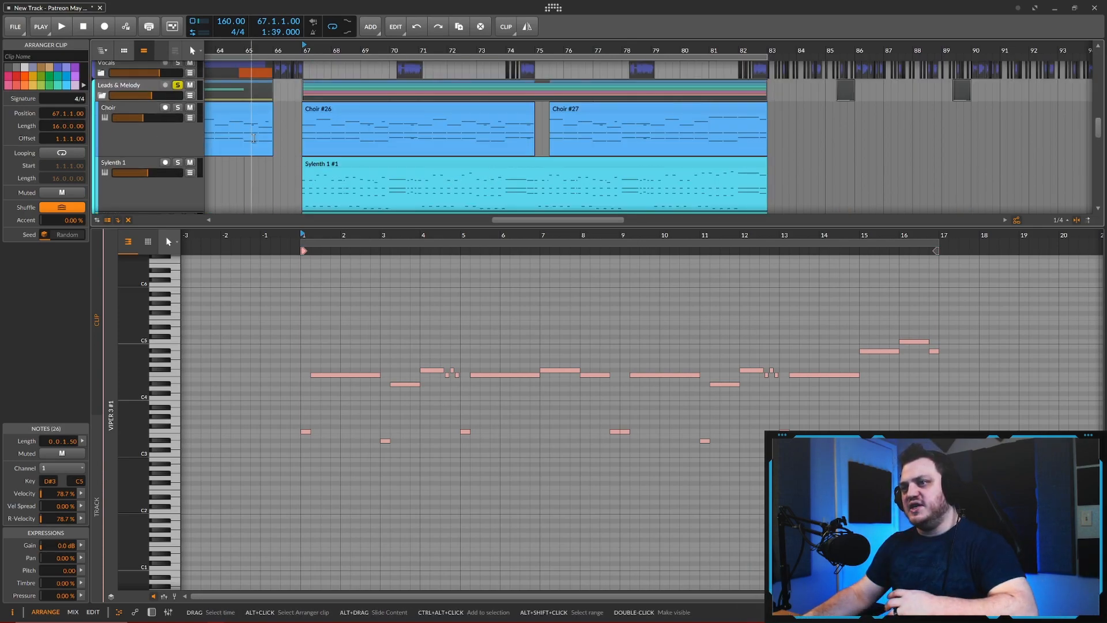
pyautogui.scroll(-7, 253, 138)
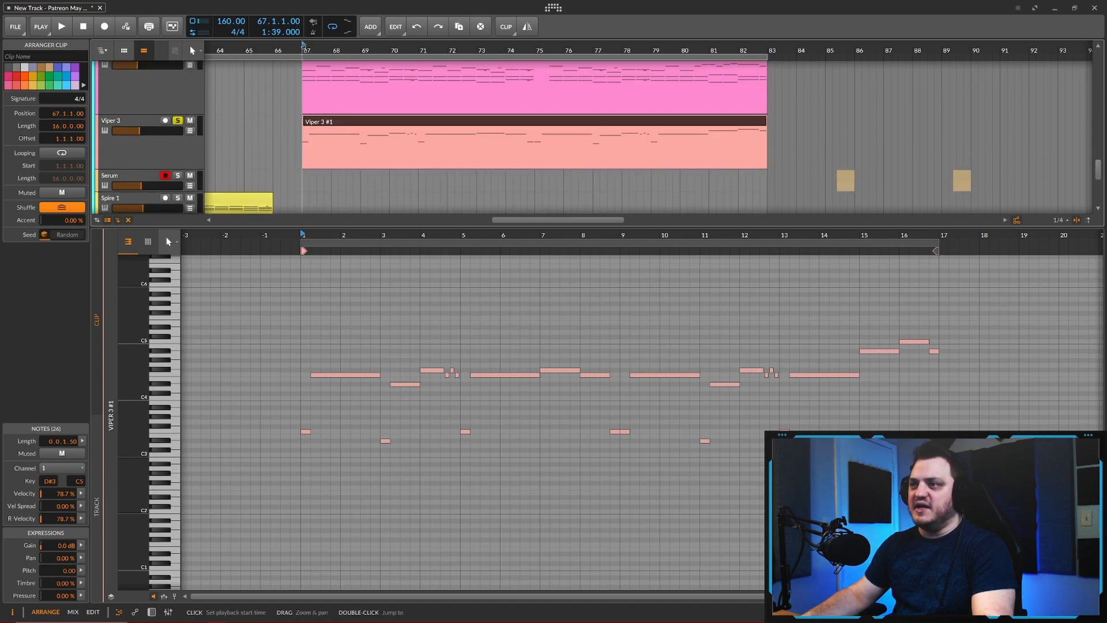
pyautogui.press('space')
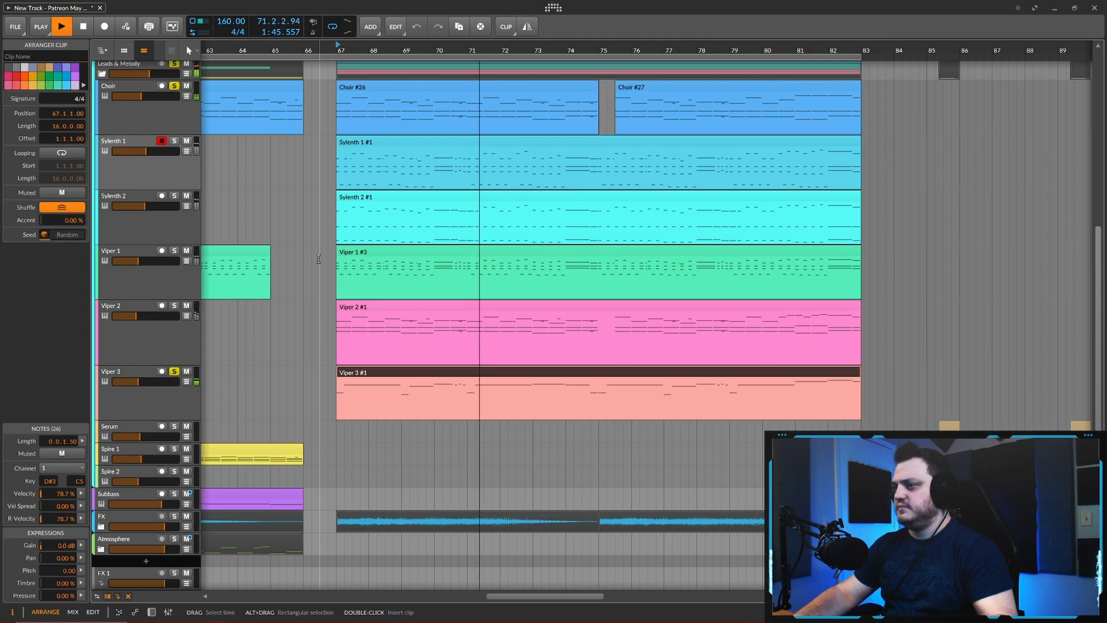
pyautogui.scroll(3, 311, 254)
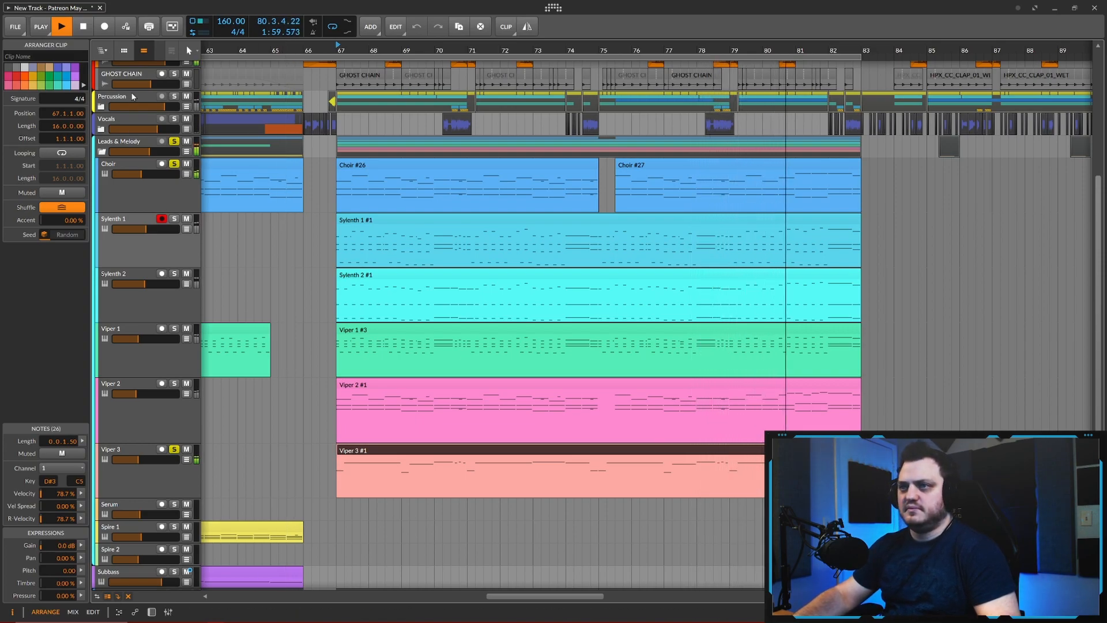
pyautogui.click(83, 27)
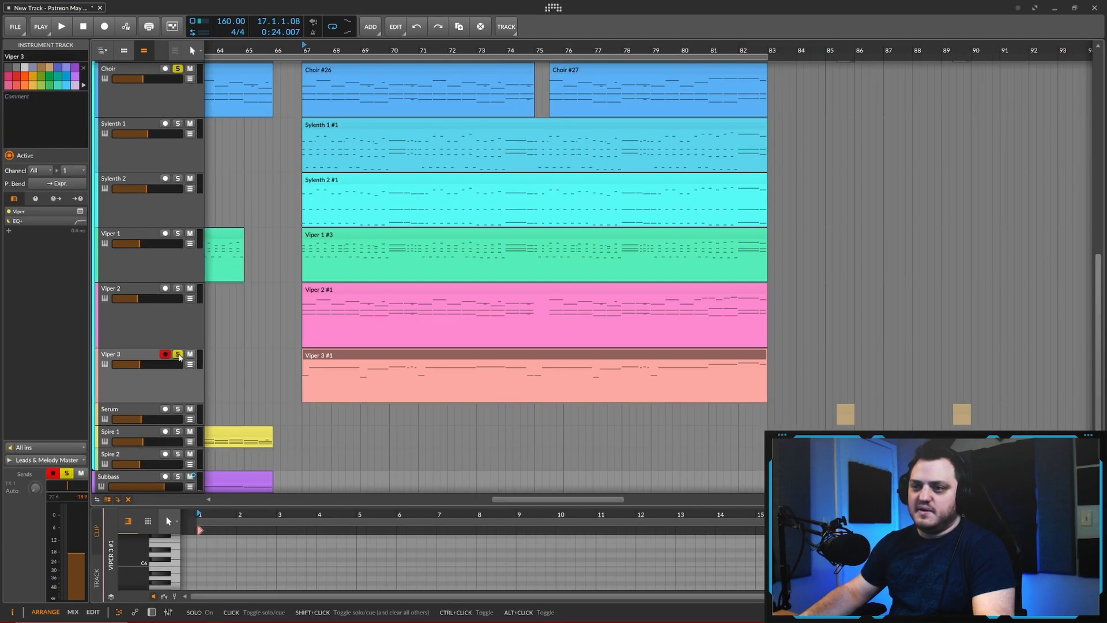
pyautogui.click(178, 353)
# Step: Show the Gain automation lane beneath the Leads & Melody group track and examine its curve between bars 67 and 83
pyautogui.scroll(2, 238, 231)
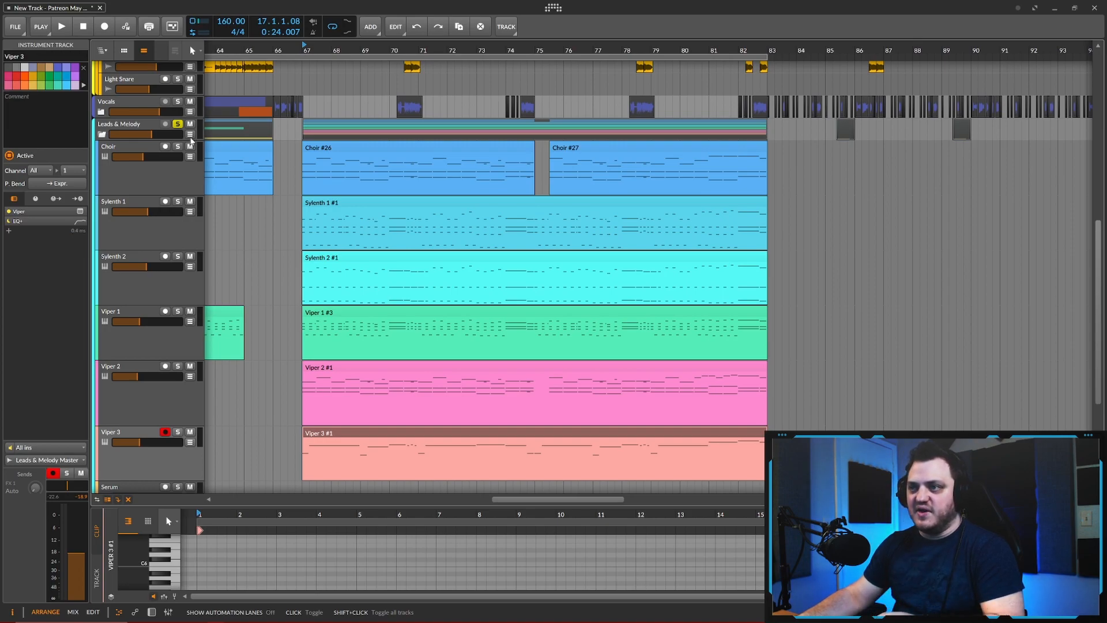
pyautogui.click(190, 134)
pyautogui.click(193, 149)
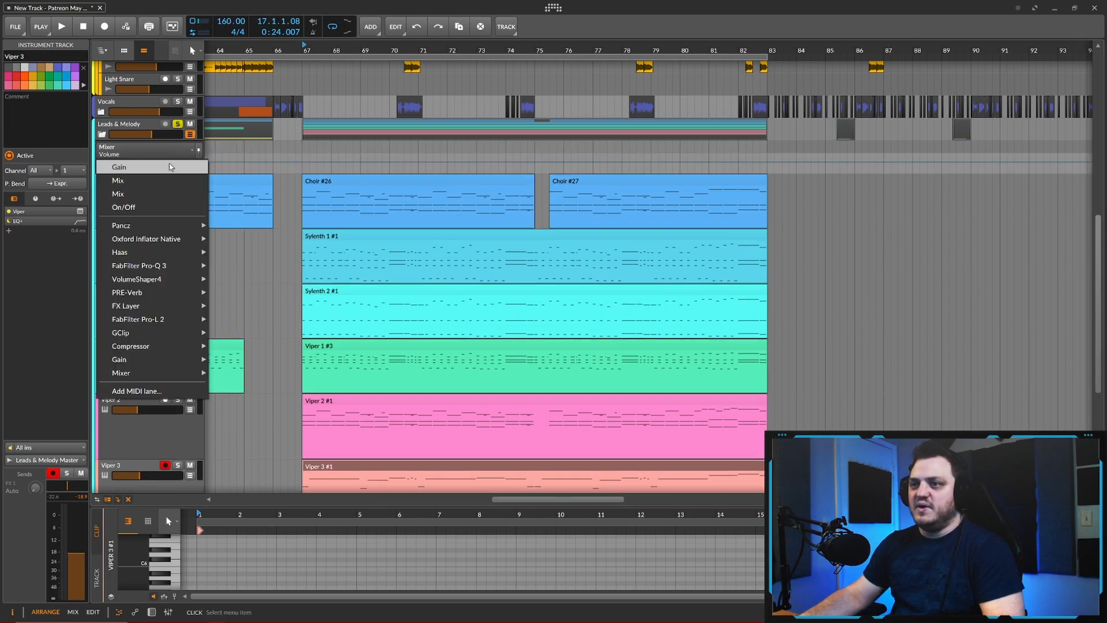
pyautogui.click(167, 167)
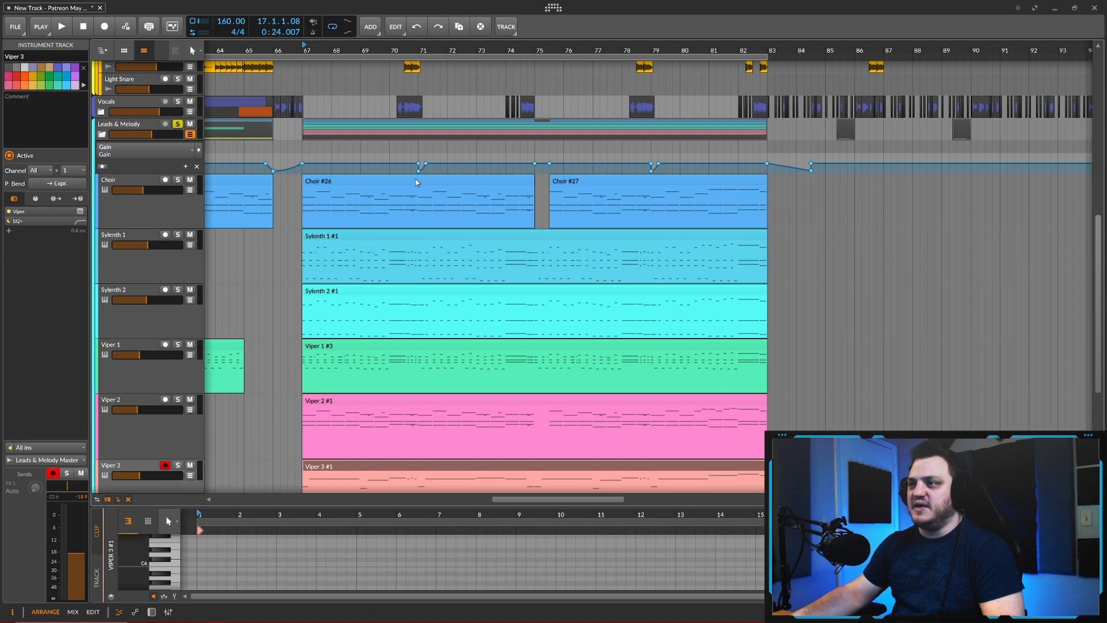
pyautogui.click(120, 127)
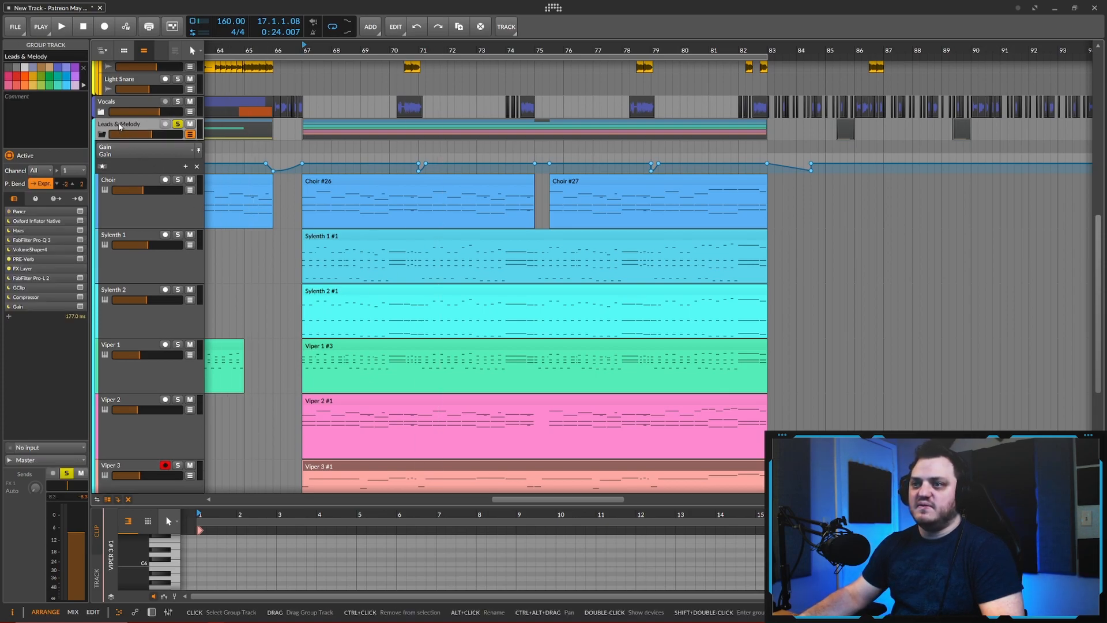
pyautogui.scroll(2, 288, 118)
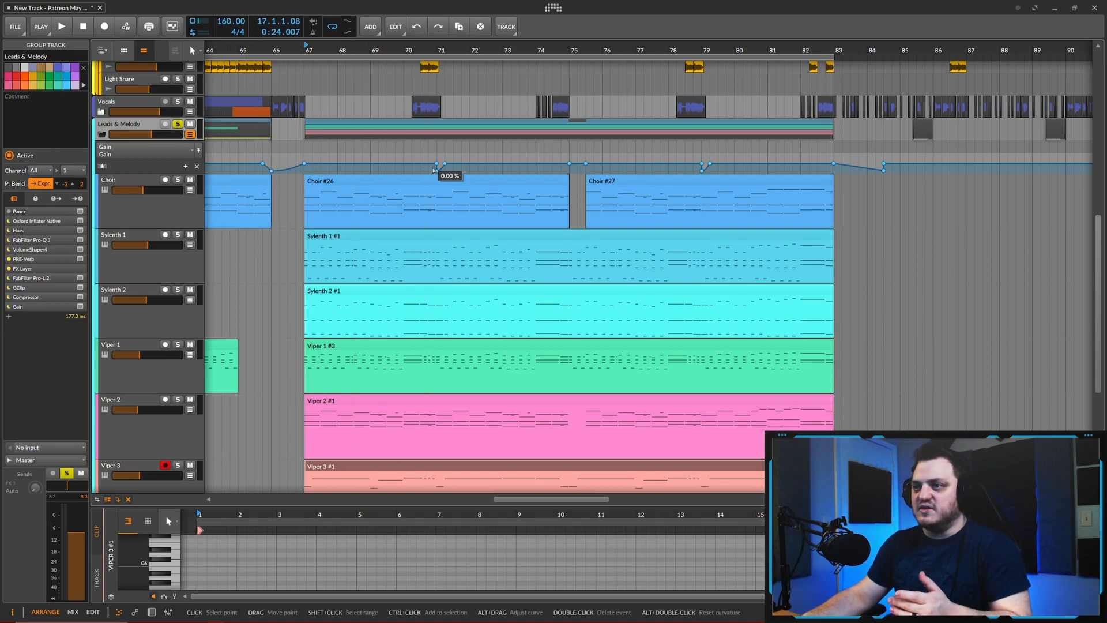
# Step: Set the Leads & Melody automation lane back to Gain and examine the dips around bars 71 and 79
pyautogui.click(152, 135)
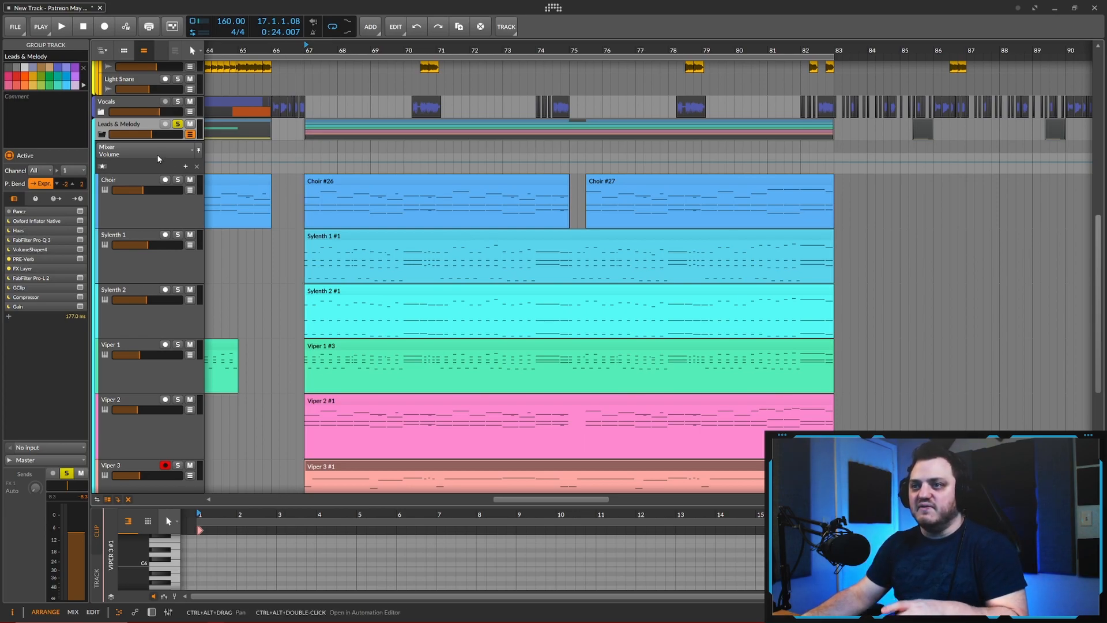
pyautogui.click(159, 153)
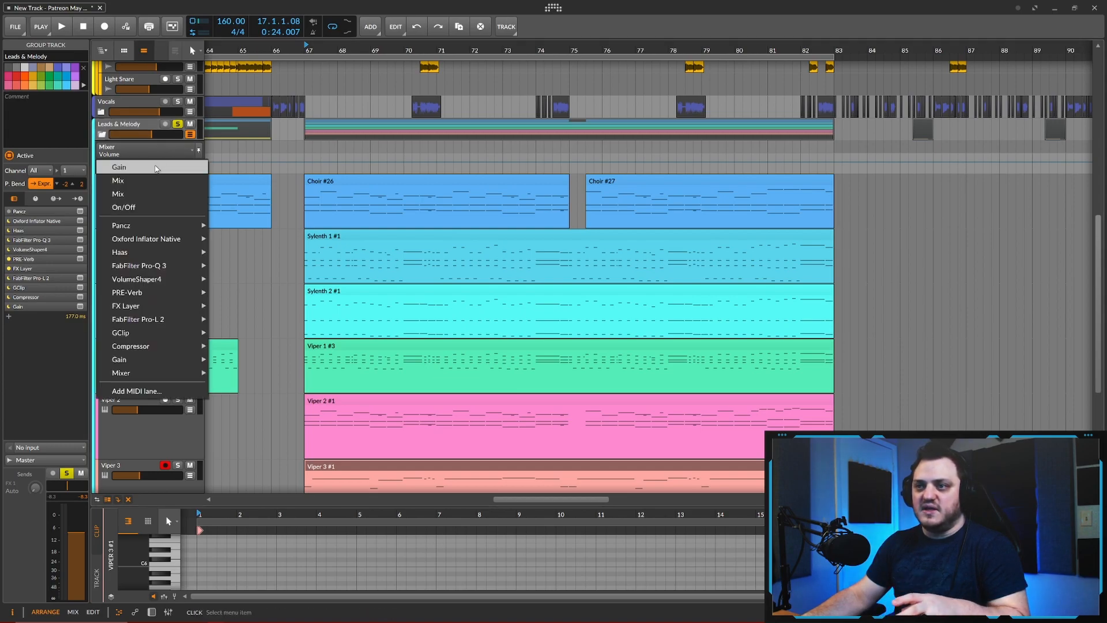
pyautogui.click(118, 167)
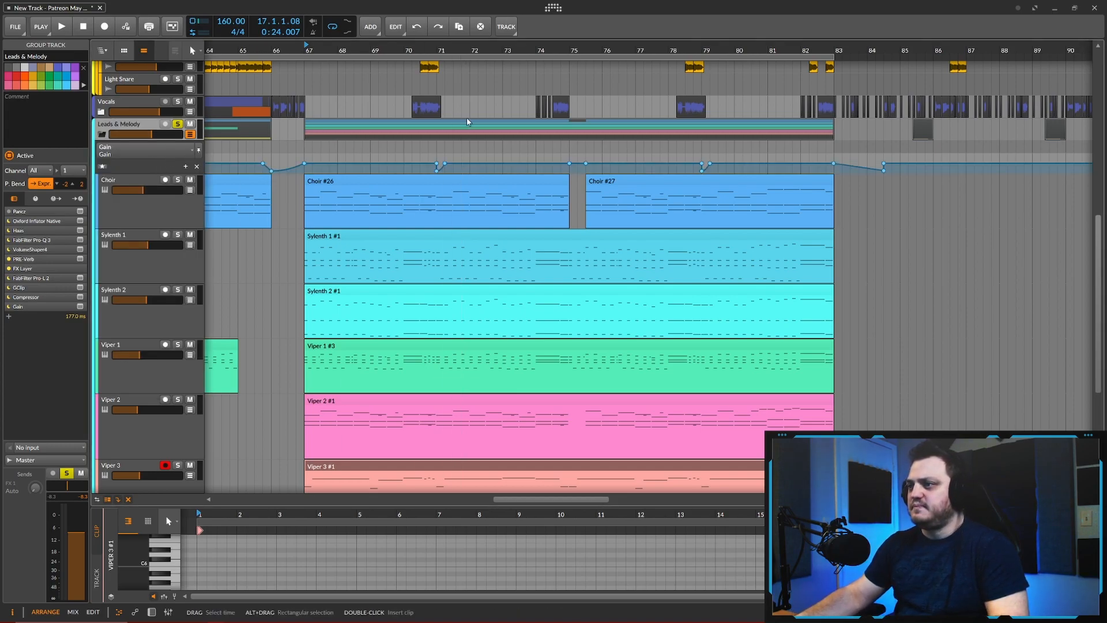
pyautogui.scroll(2, 476, 260)
pyautogui.scroll(1, 476, 169)
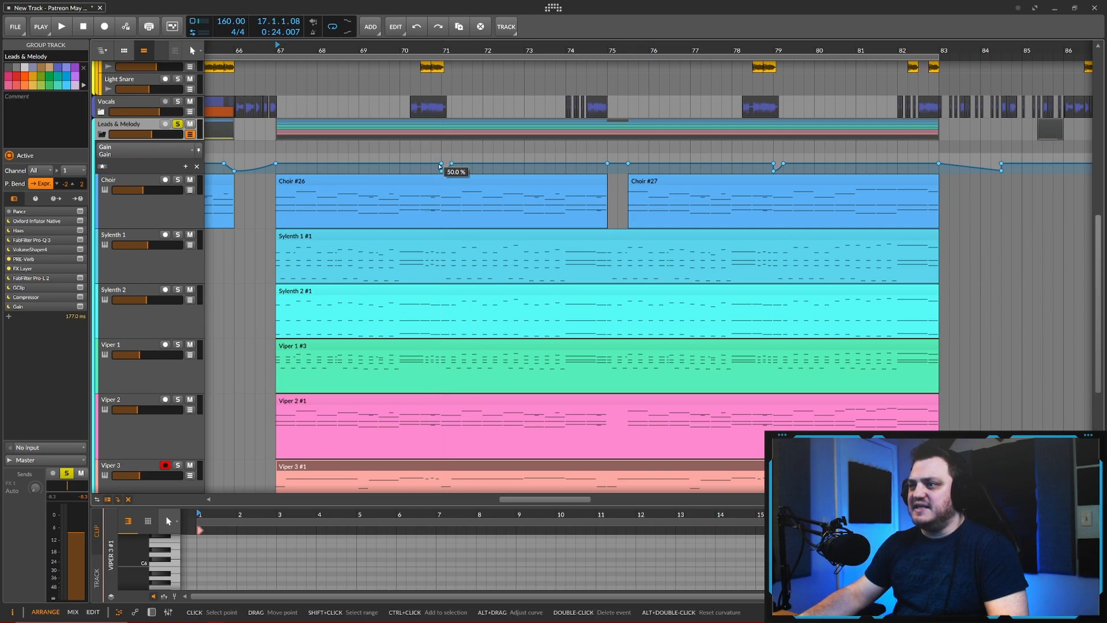
pyautogui.scroll(1, 442, 168)
pyautogui.scroll(2, 442, 167)
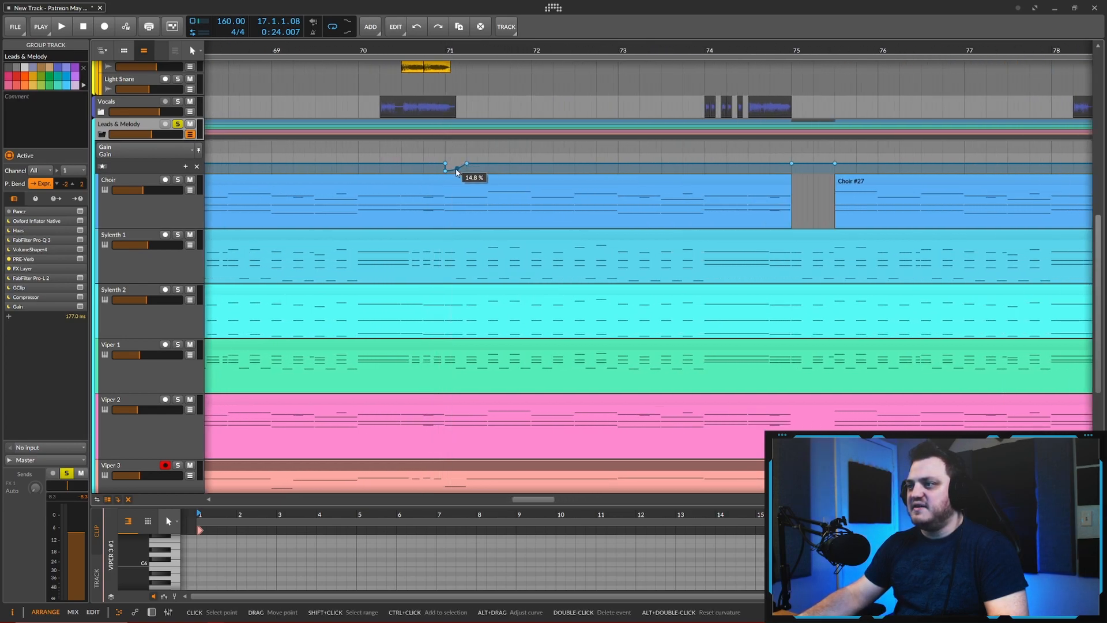
pyautogui.scroll(-3, 422, 145)
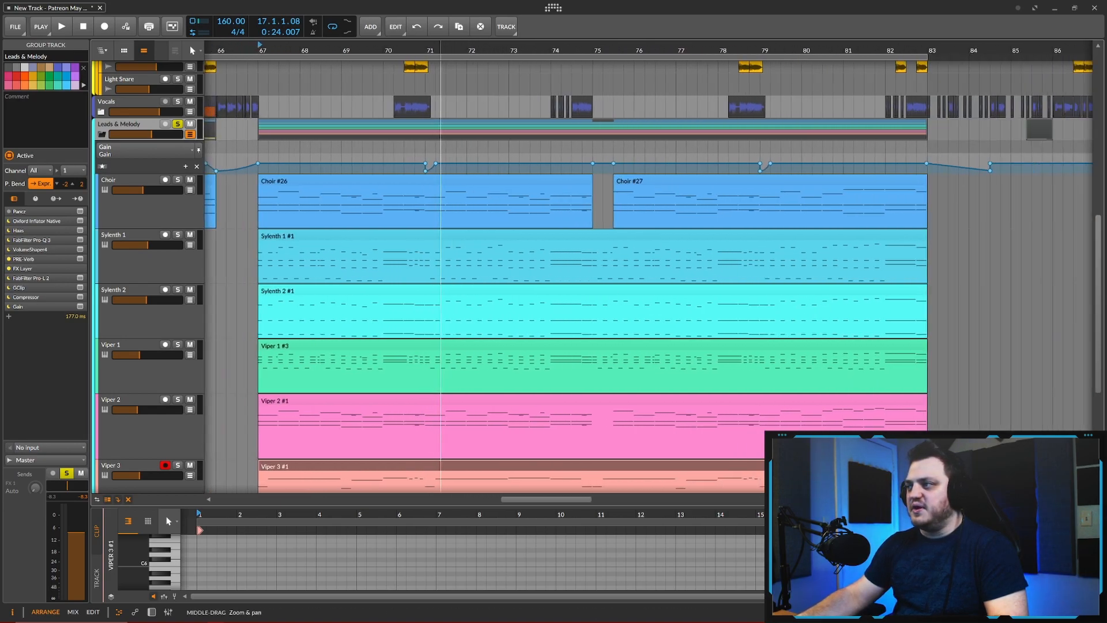
pyautogui.scroll(3, 611, 156)
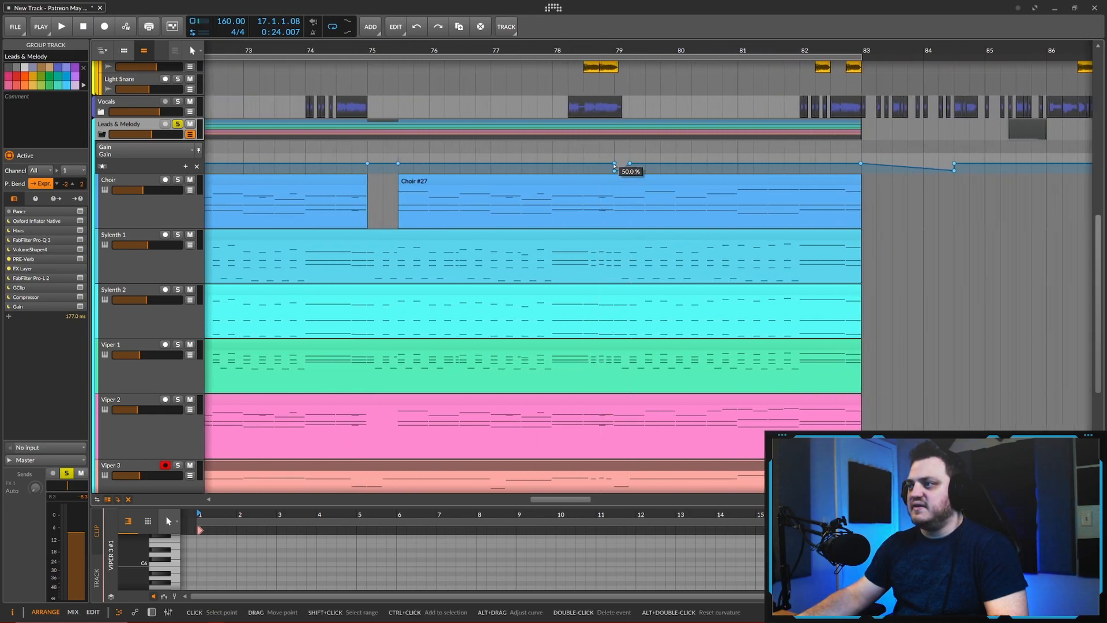
pyautogui.scroll(-3, 618, 162)
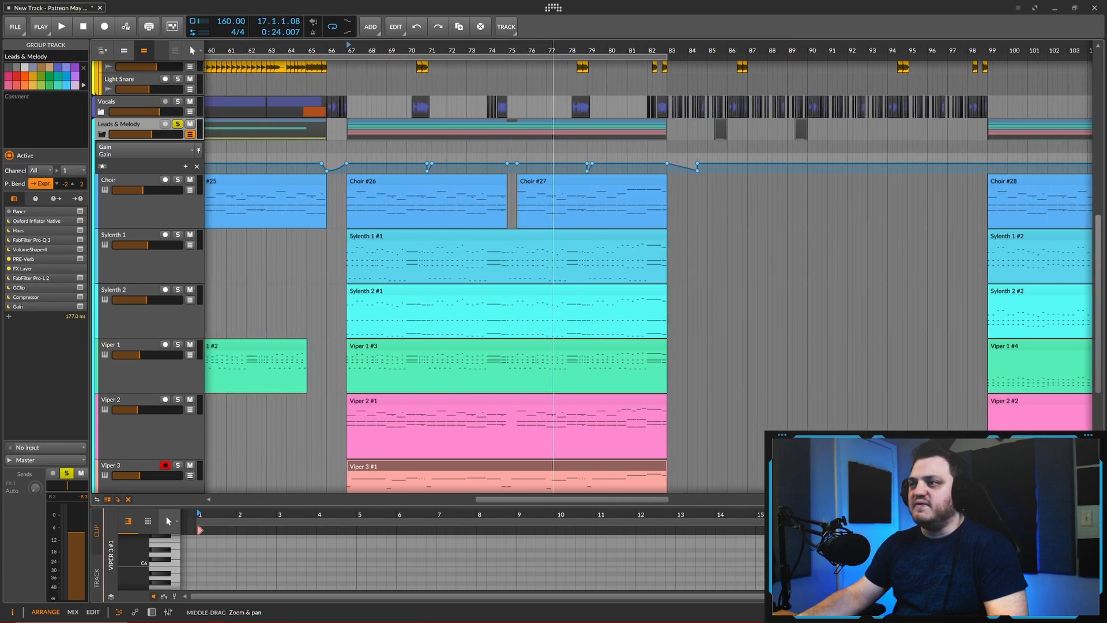
# Step: Show the Leads & Melody device chain, select the FabFilter Pro-R layer inside FX Layer and look through its effects
pyautogui.doubleClick(131, 125)
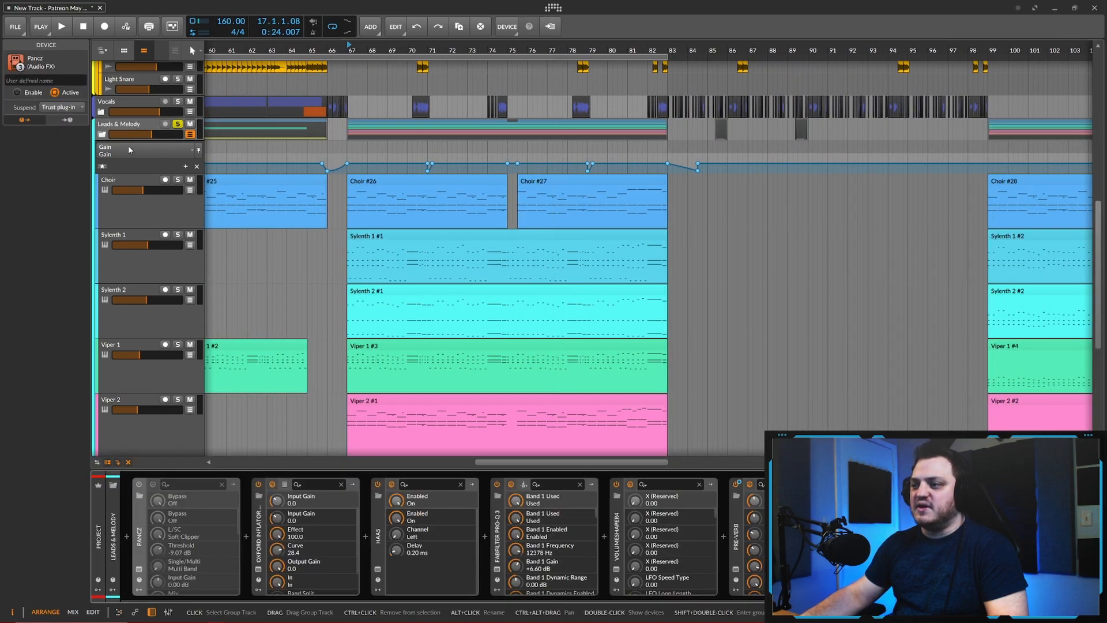
pyautogui.hscroll(5, 371, 598)
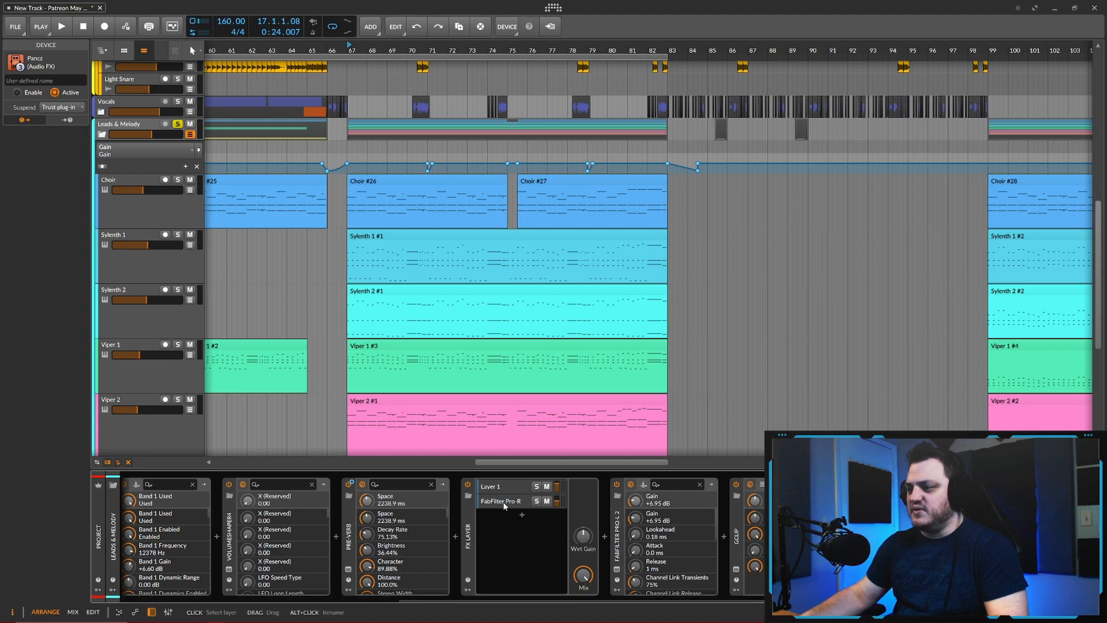
pyautogui.click(501, 502)
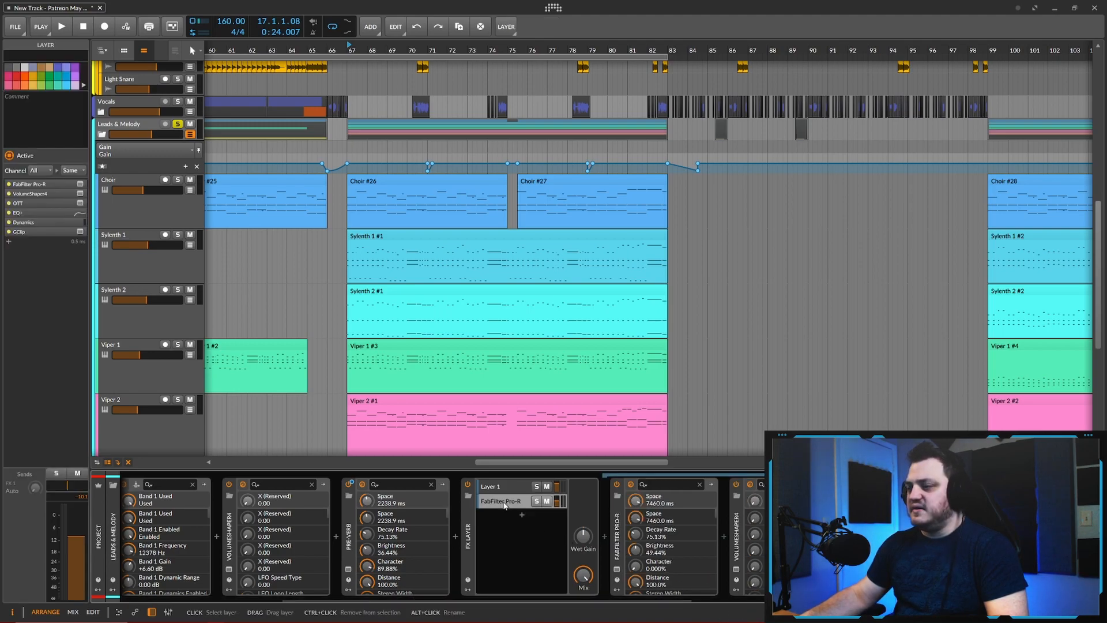
pyautogui.moveTo(571, 598); pyautogui.dragTo(836, 621)
pyautogui.moveTo(888, 600); pyautogui.dragTo(792, 599)
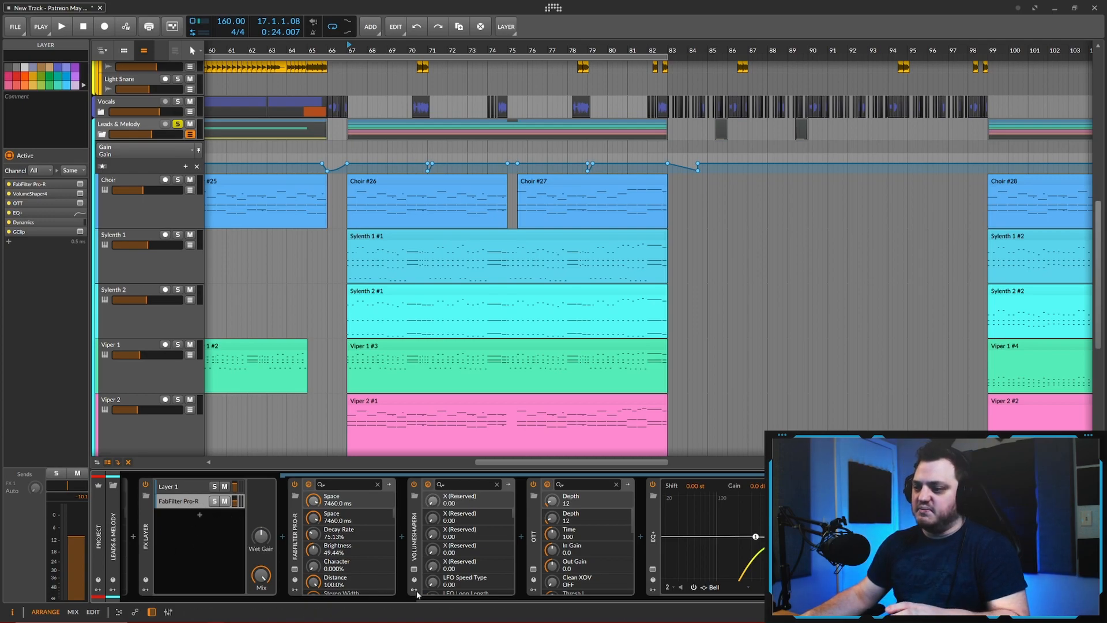
pyautogui.moveTo(416, 599); pyautogui.dragTo(493, 599)
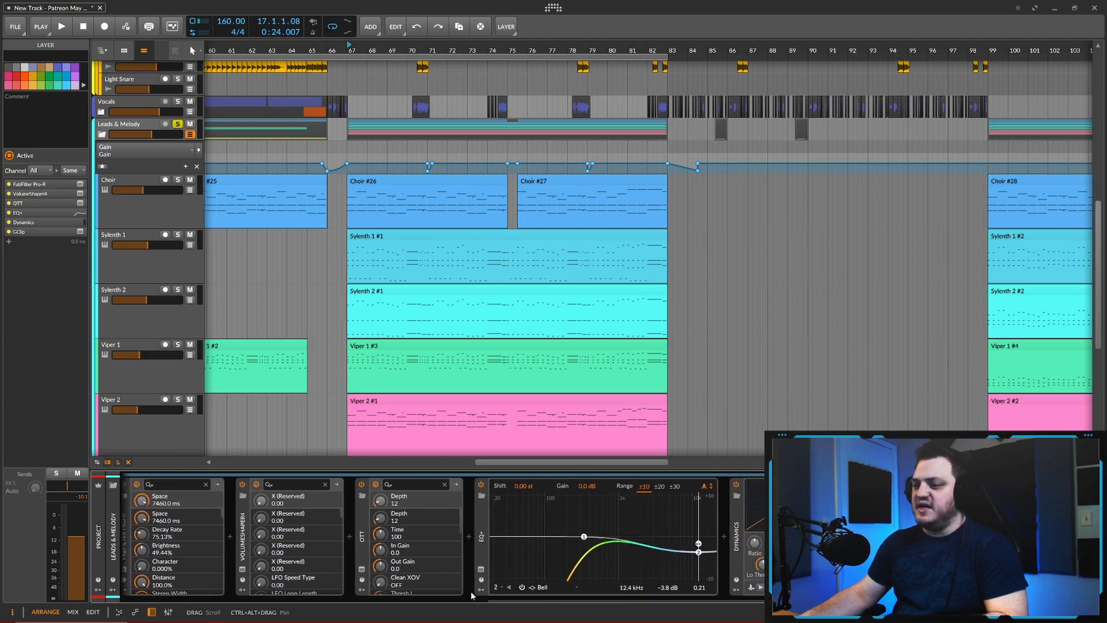
# Step: Inspect the VolumeShaper4 curve on the reverb layer, close its window and examine the layer's remaining effects, including the Dynamics sidechain source
pyautogui.click(243, 570)
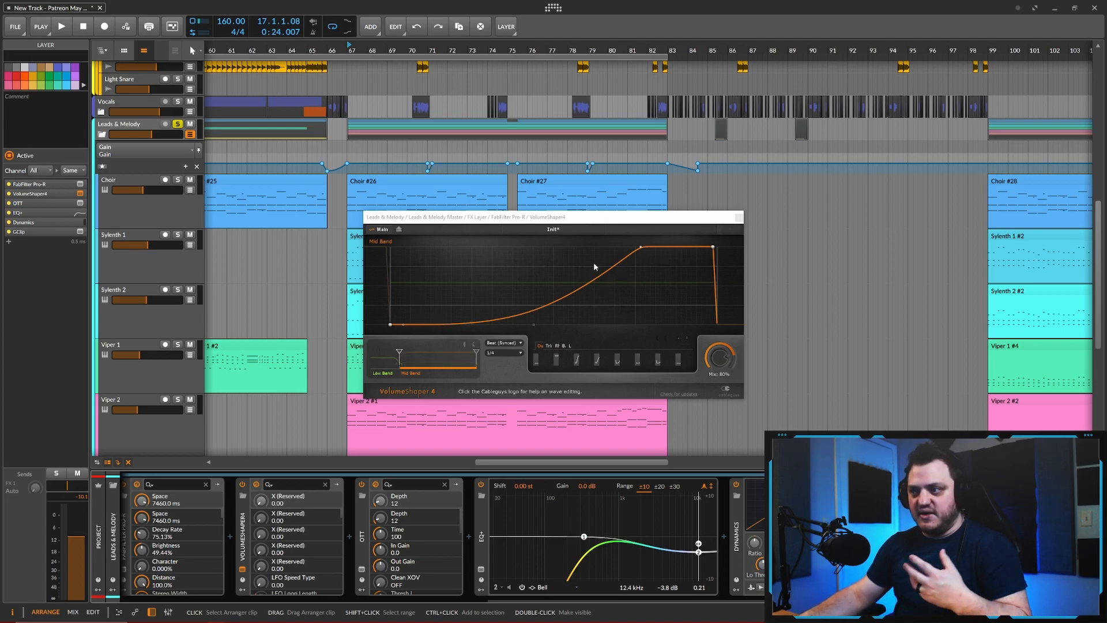
pyautogui.click(739, 217)
pyautogui.moveTo(637, 601); pyautogui.dragTo(844, 607)
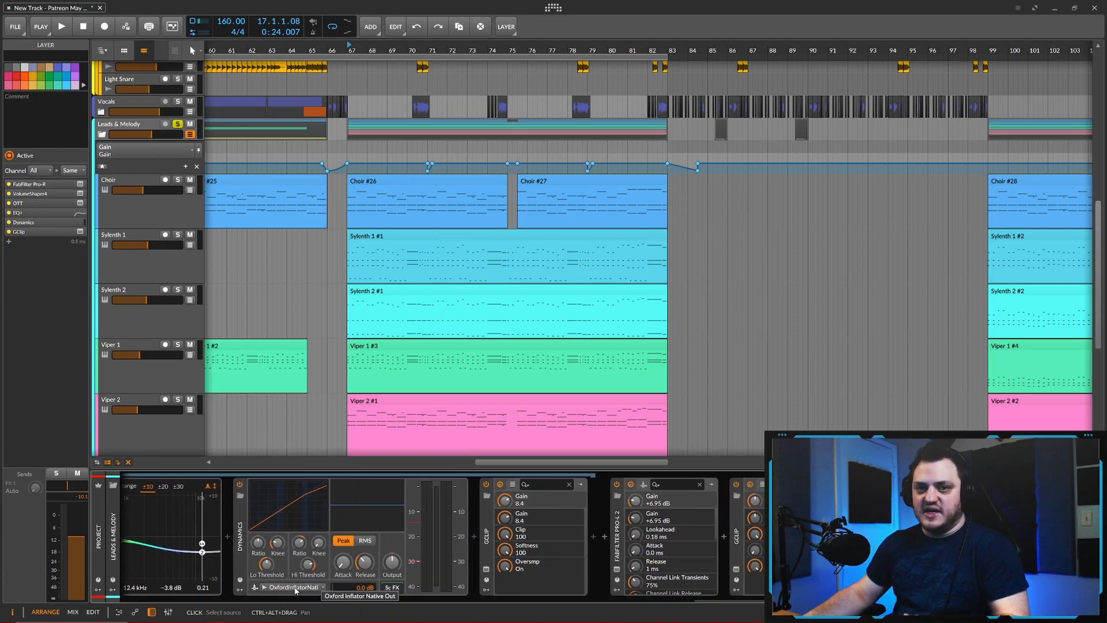
pyautogui.moveTo(701, 605); pyautogui.dragTo(656, 609)
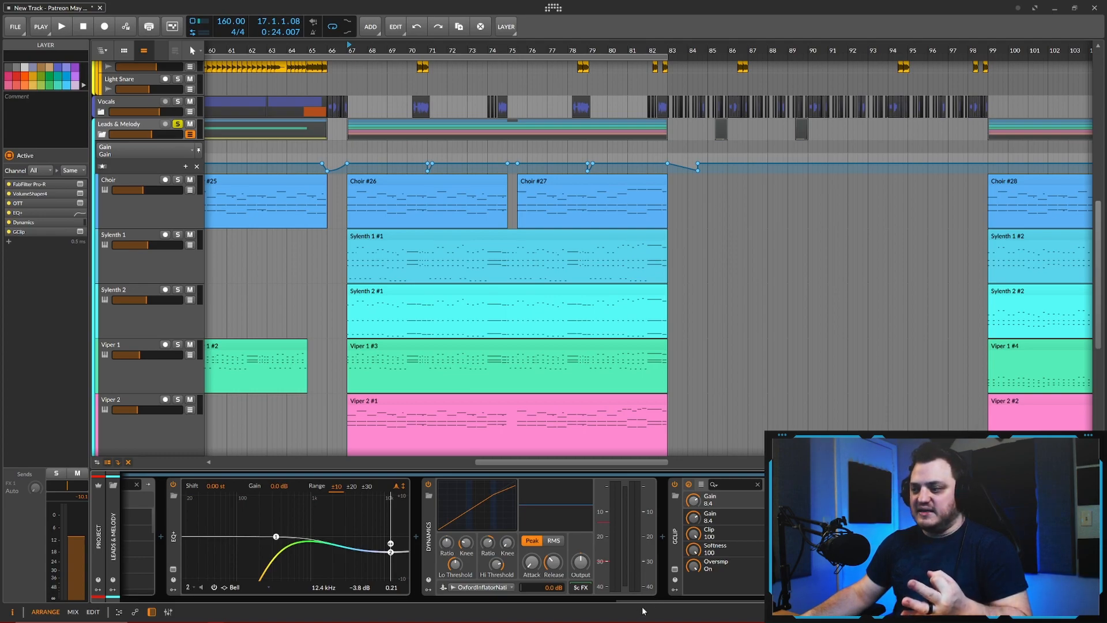
pyautogui.moveTo(665, 601); pyautogui.dragTo(492, 603)
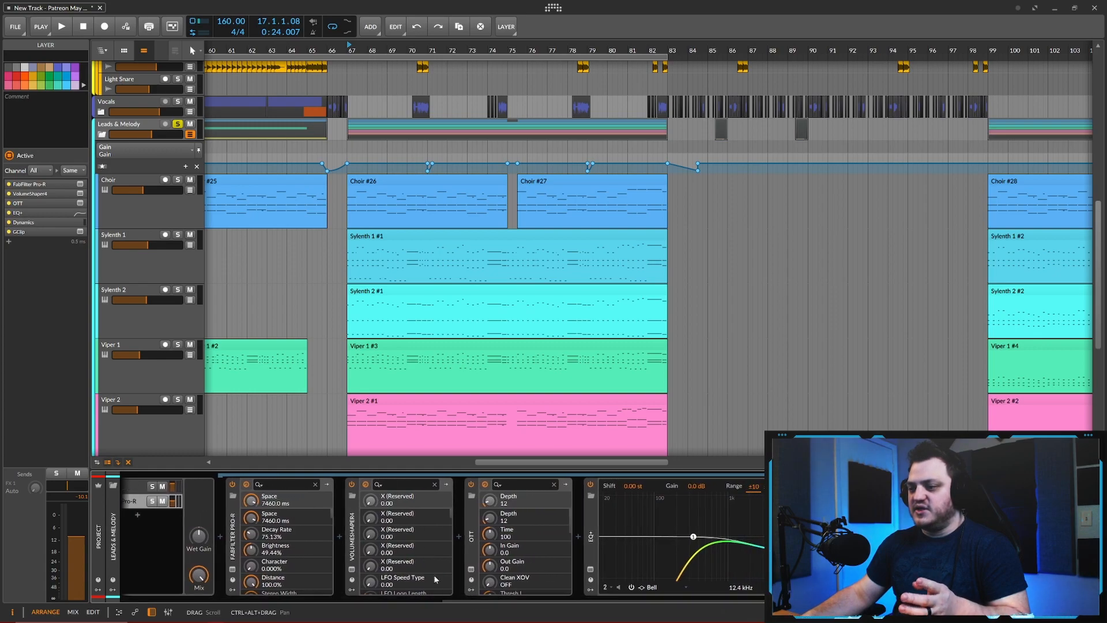
# Step: Reopen VolumeShaper4 to review its ducking curve, close it and select the Dynamics device on the reverb layer
pyautogui.click(350, 570)
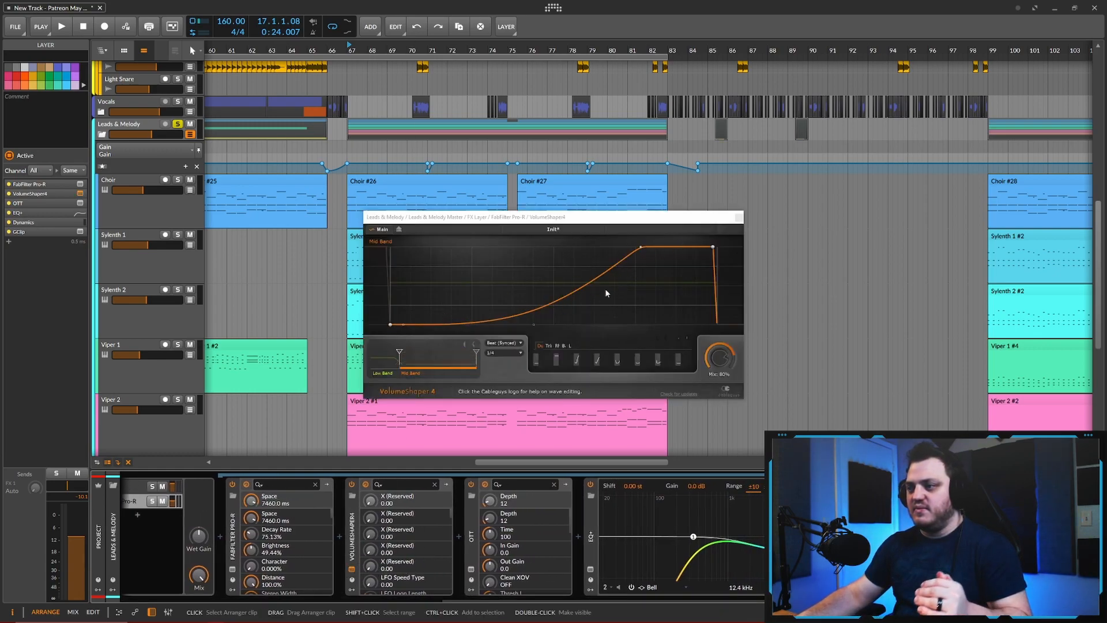
pyautogui.click(739, 217)
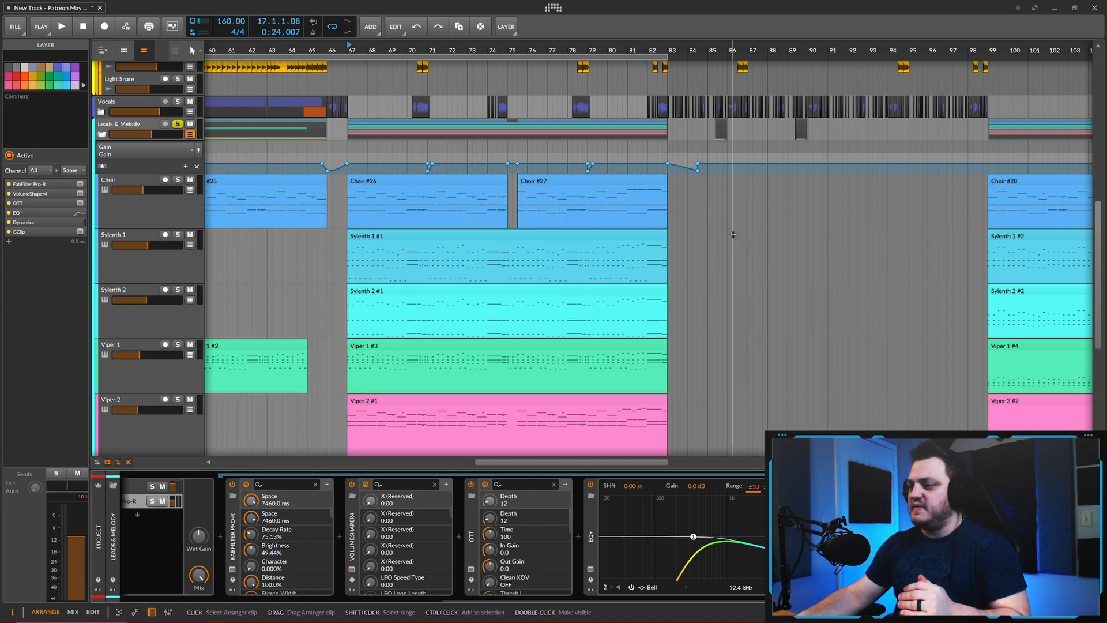
pyautogui.scroll(-5, 465, 536)
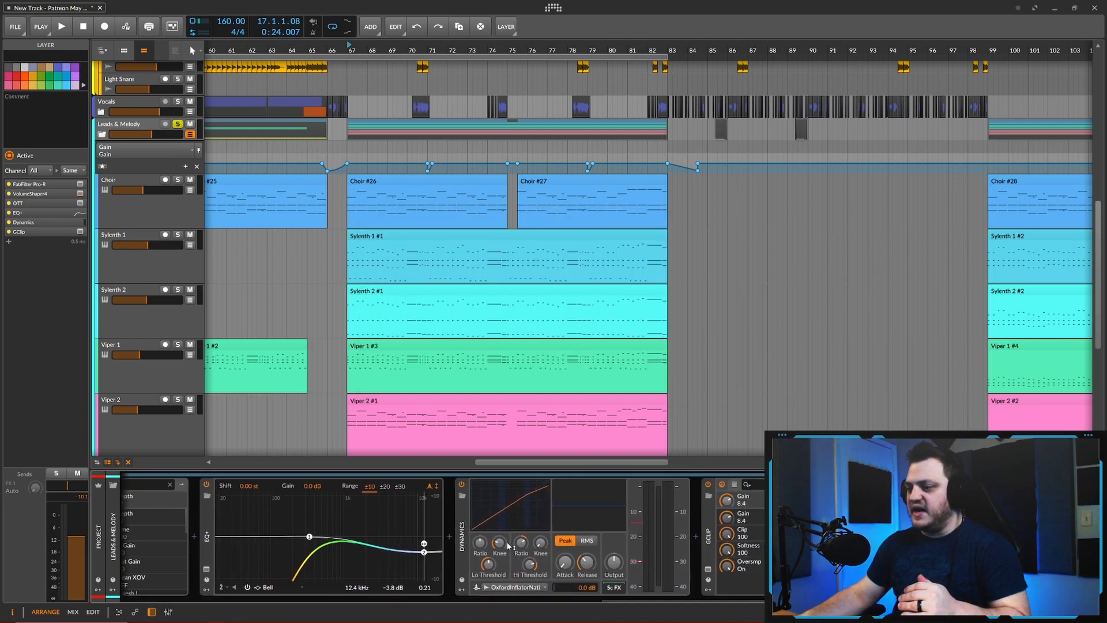
pyautogui.click(465, 536)
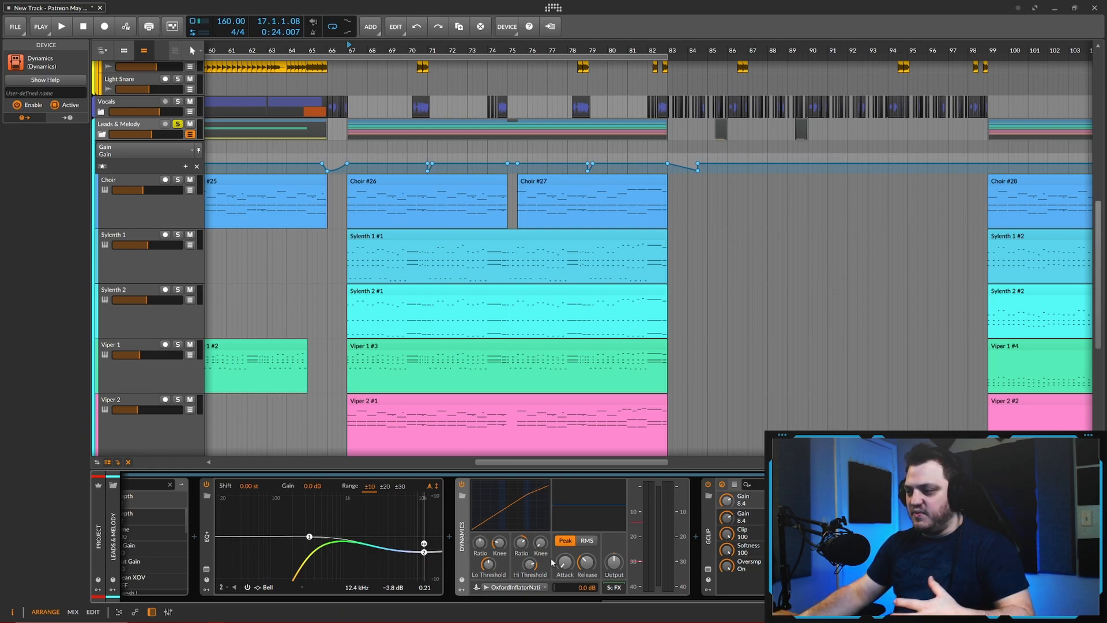
# Step: Open the Leads & Melody group's Compressor, move its window aside and select the GHOST CHAIN track to show its devices
pyautogui.moveTo(655, 602); pyautogui.dragTo(754, 607)
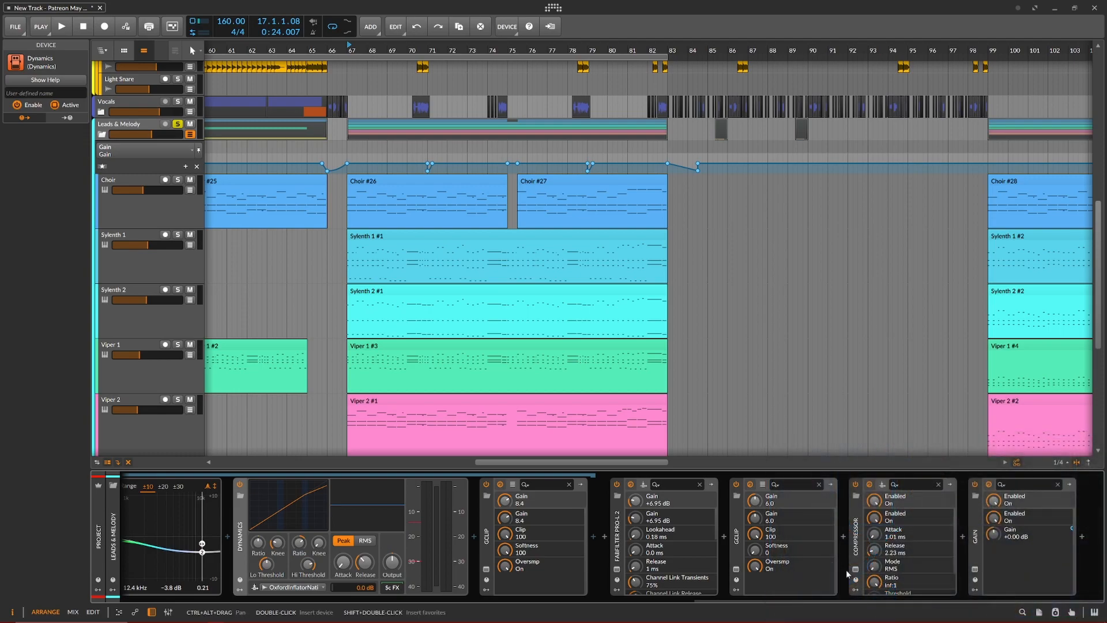
pyautogui.click(857, 572)
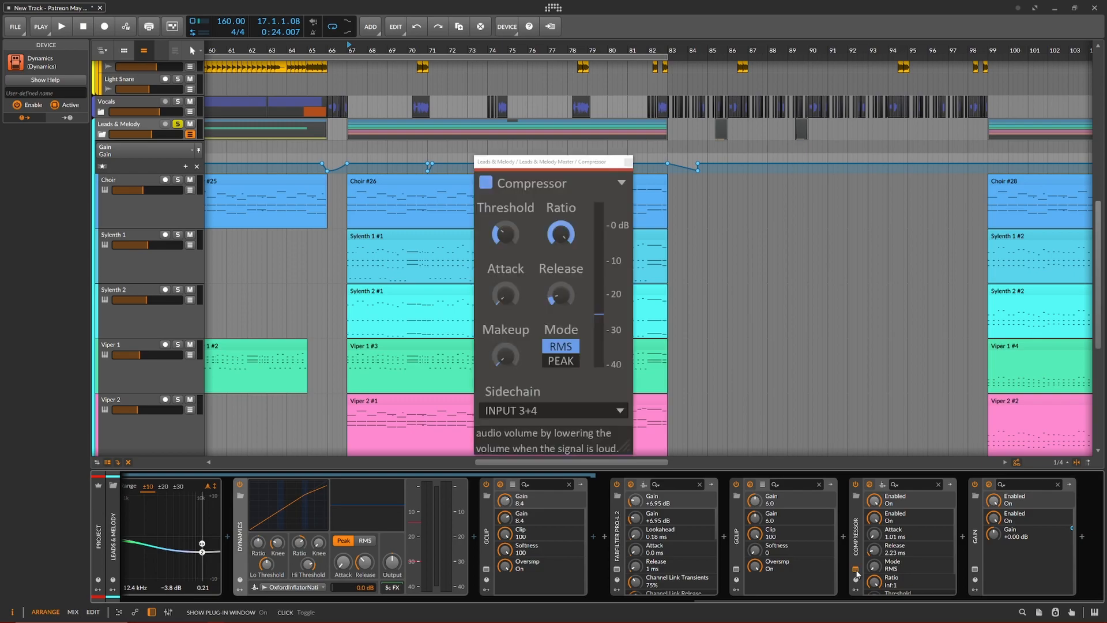
pyautogui.moveTo(578, 164); pyautogui.dragTo(896, 208)
pyautogui.scroll(10, 204, 203)
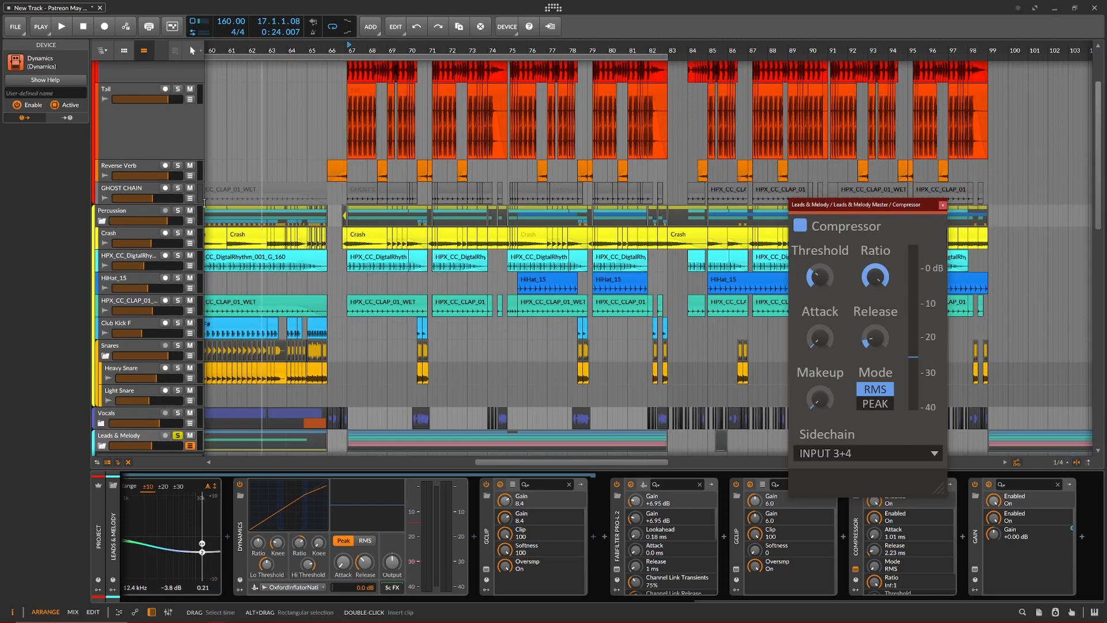
pyautogui.click(204, 199)
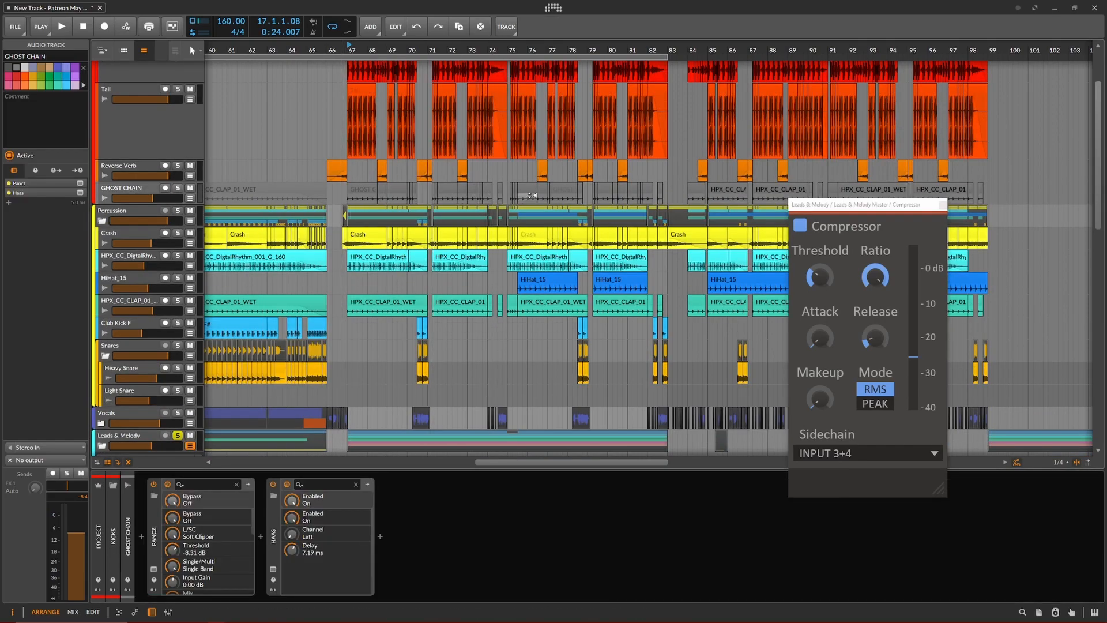
# Step: Close the Compressor window and look over the Leads & Melody tracks and their clips around bars 67 to 83
pyautogui.scroll(-10, 529, 336)
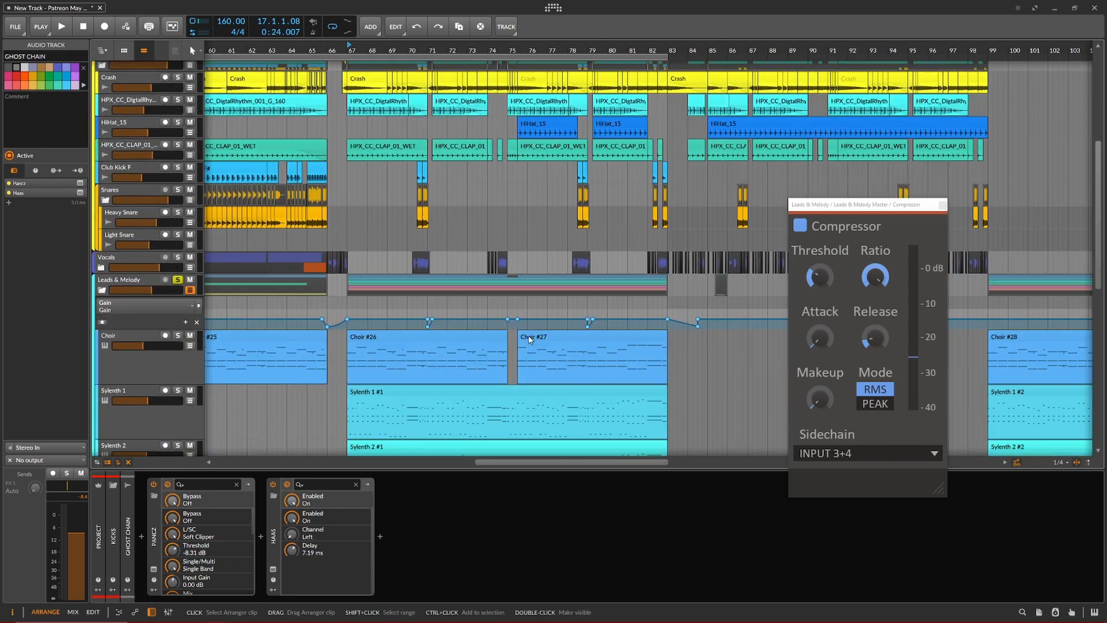
pyautogui.scroll(-4, 528, 336)
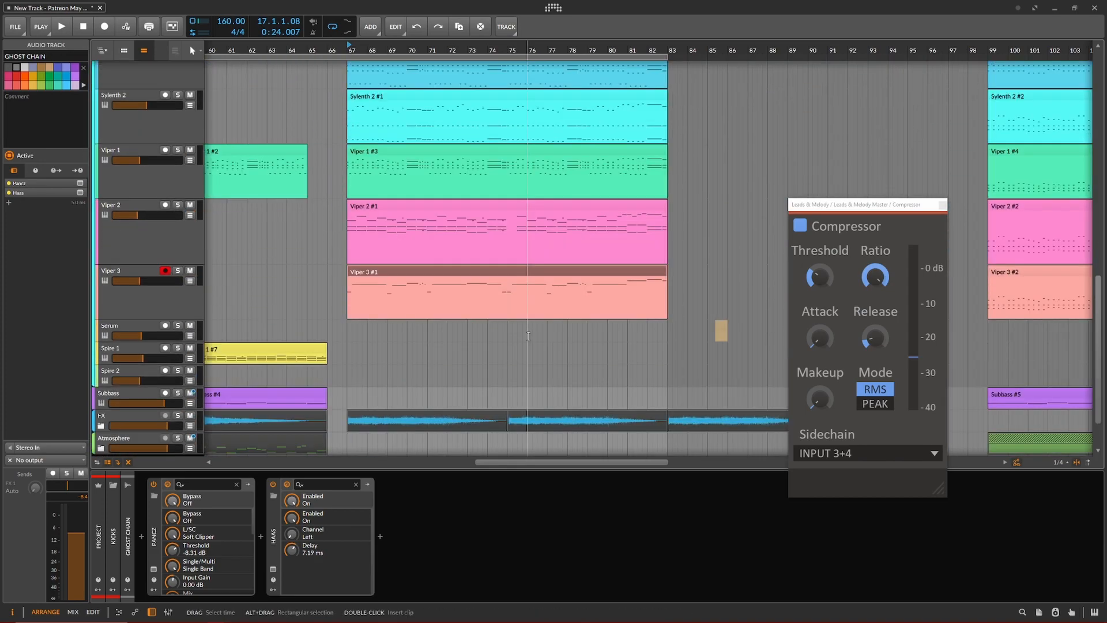
pyautogui.click(943, 206)
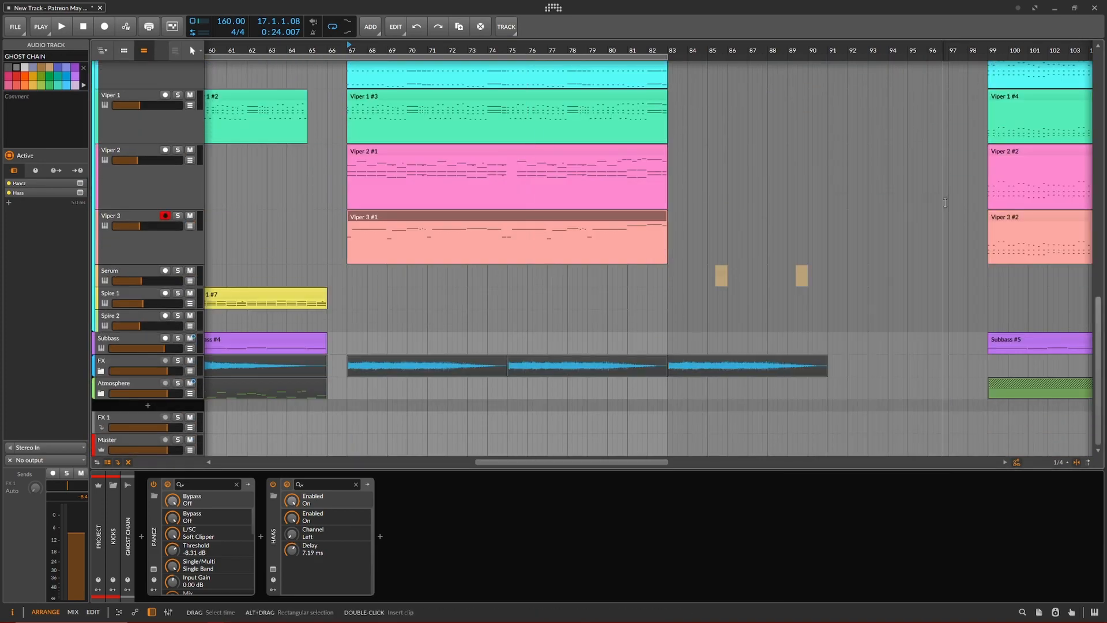
pyautogui.scroll(5, 679, 320)
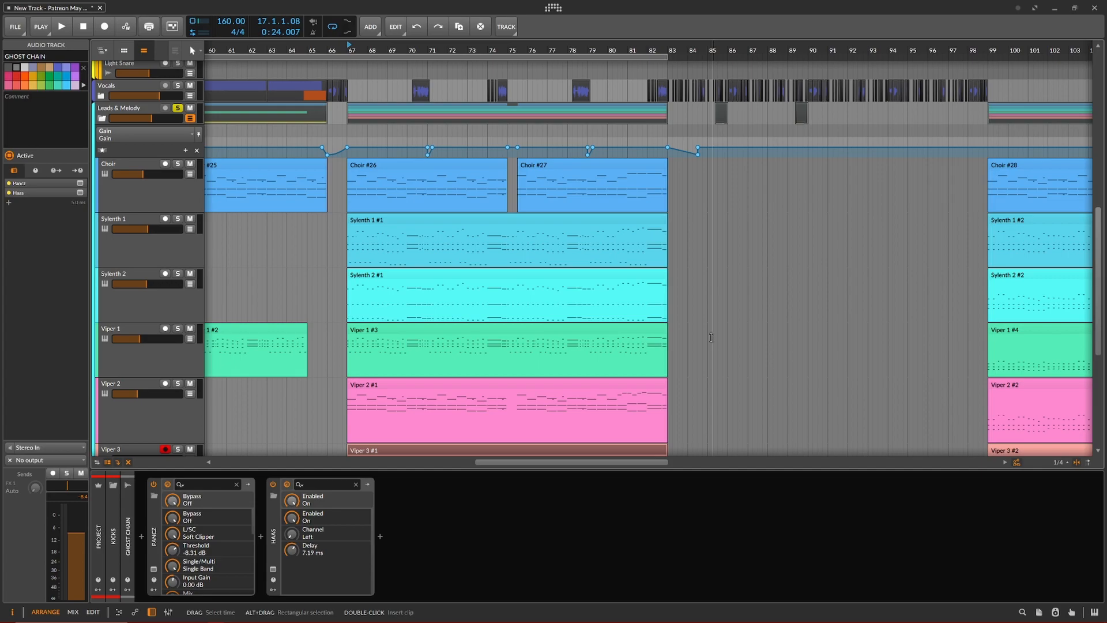
pyautogui.scroll(3, 337, 284)
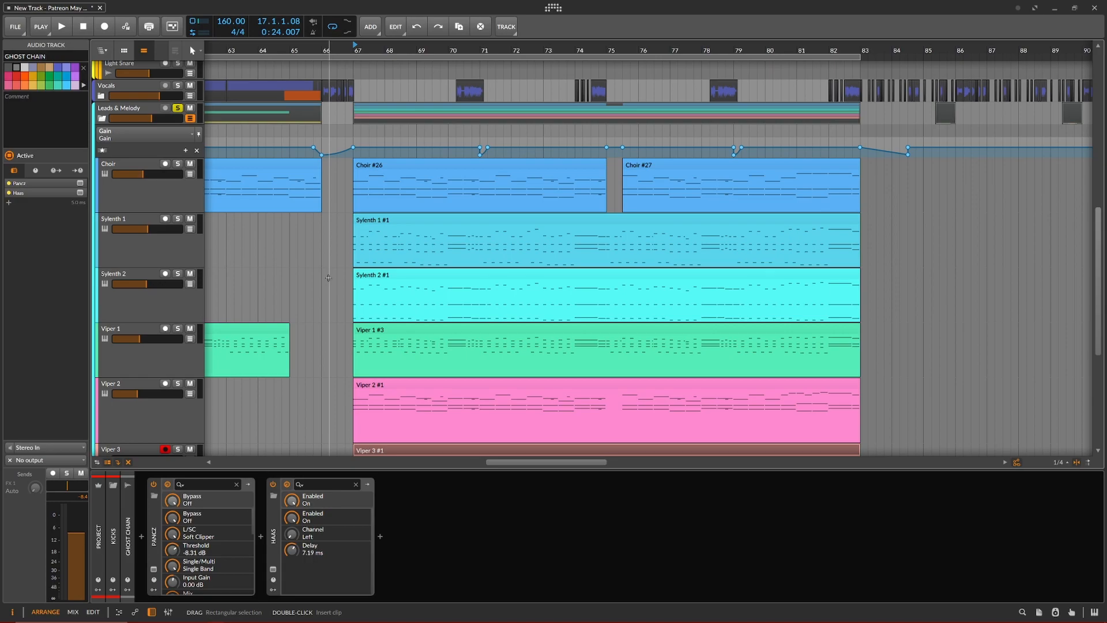
pyautogui.scroll(-6, 328, 278)
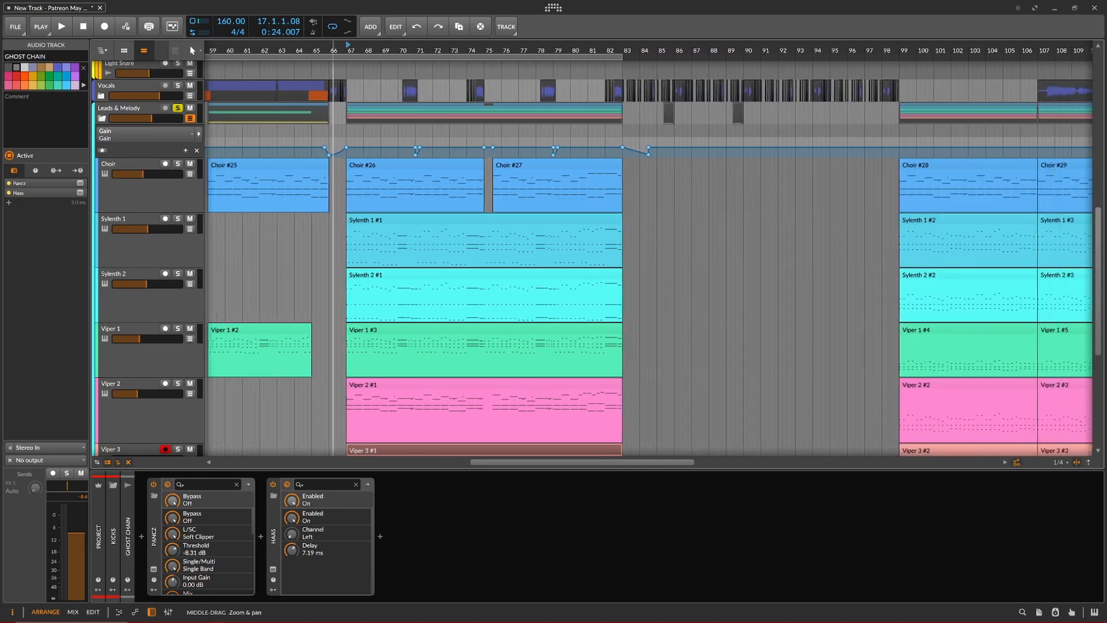
# Step: Turn off solo on the Leads & Melody group and play the full mix from bar 59
pyautogui.scroll(2, 353, 278)
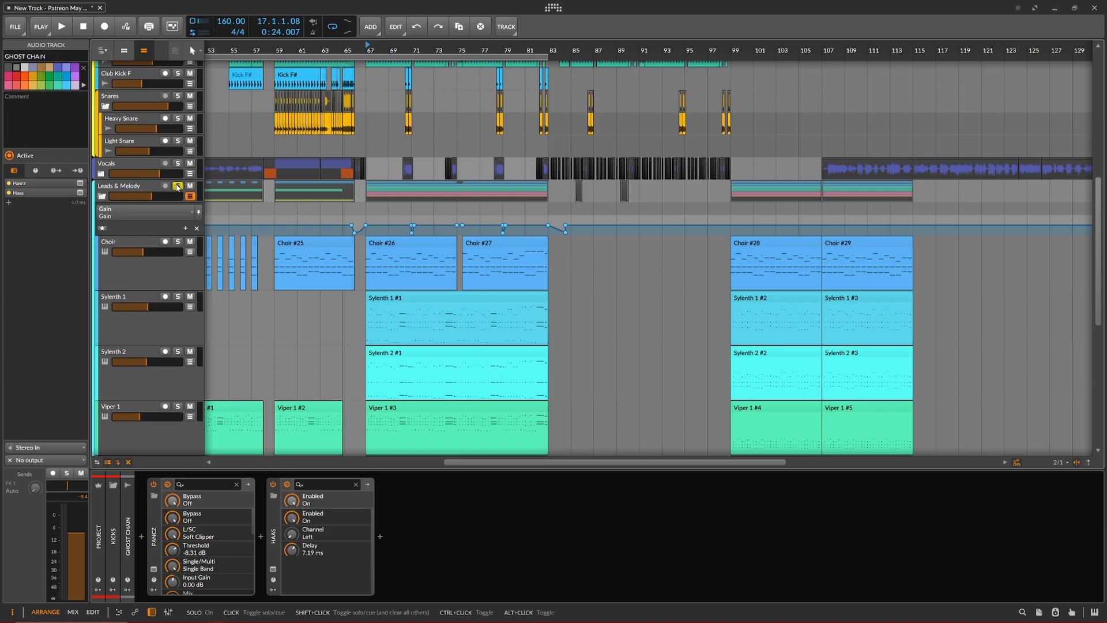
pyautogui.scroll(5, 358, 216)
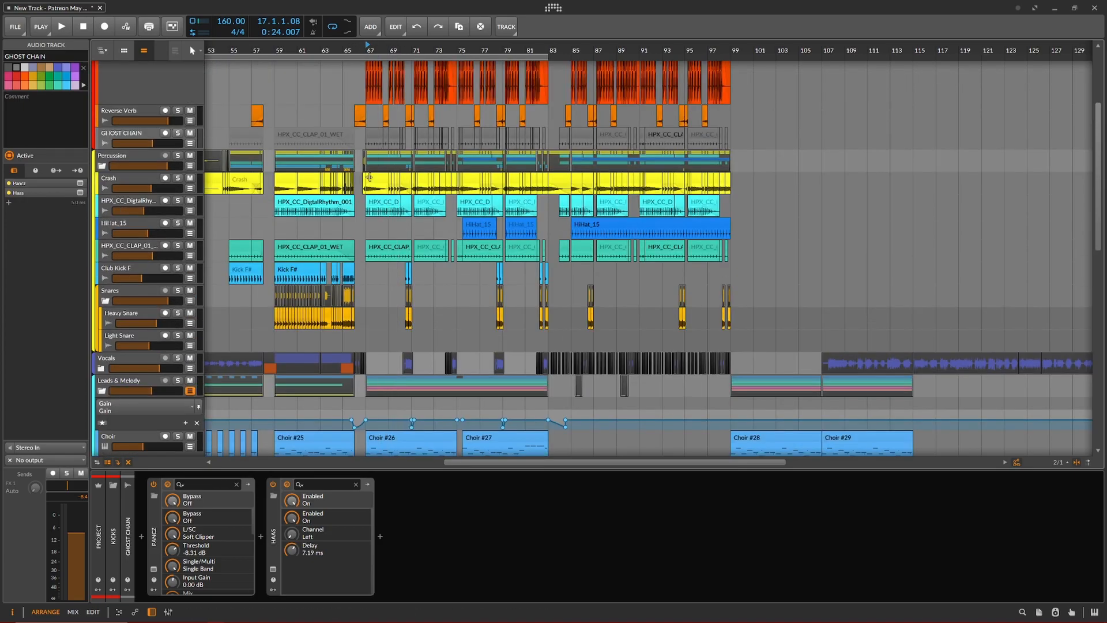
pyautogui.scroll(5, 365, 143)
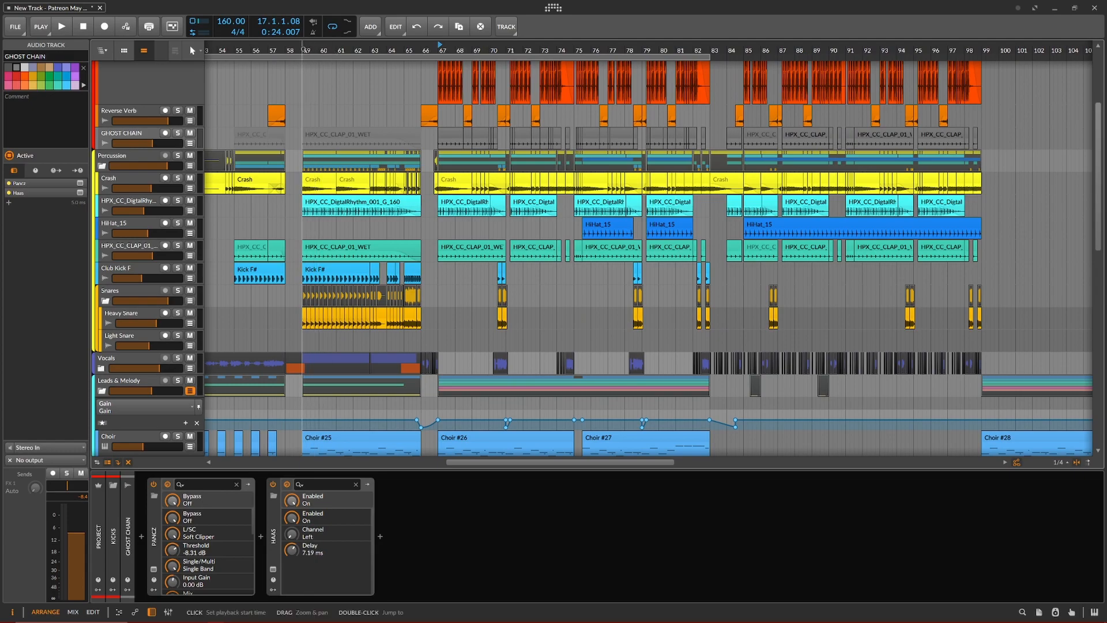
pyautogui.press('space')
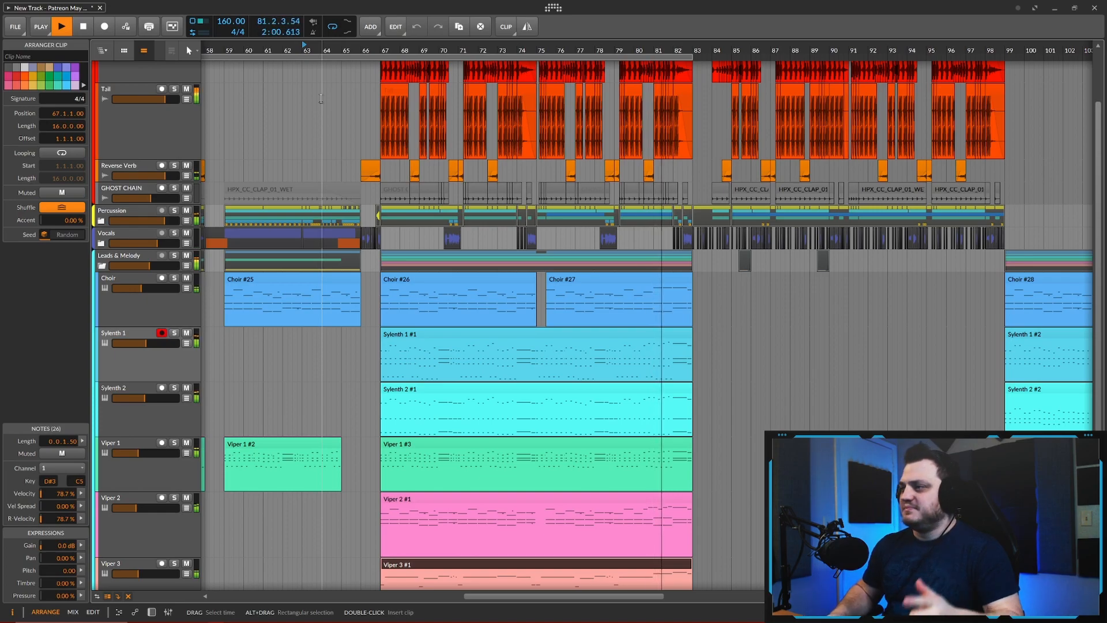
# Step: Examine the kick and percussion tracks across the earlier and later drops, between about bars 17 and 85
pyautogui.click(327, 100)
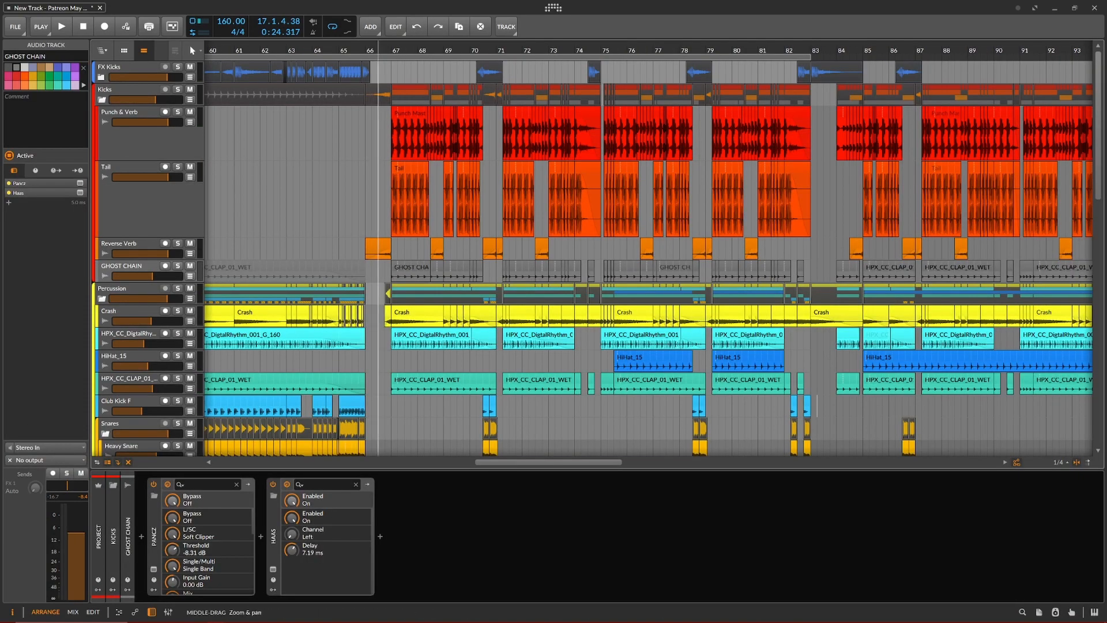
pyautogui.scroll(-5, 548, 51)
pyautogui.moveTo(508, 197); pyautogui.dragTo(734, 177)
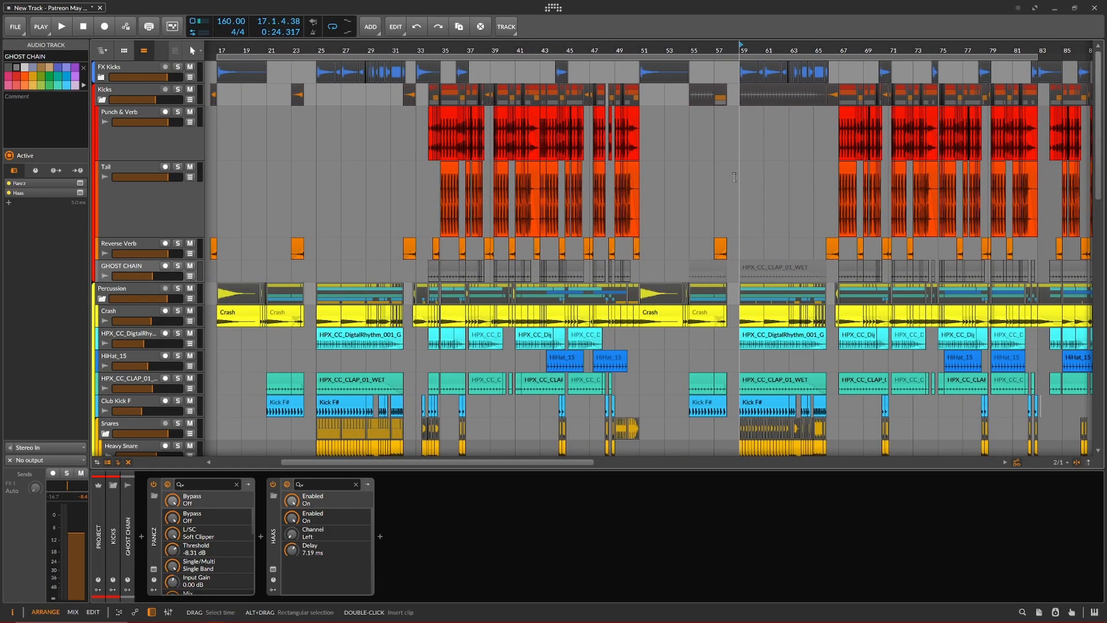